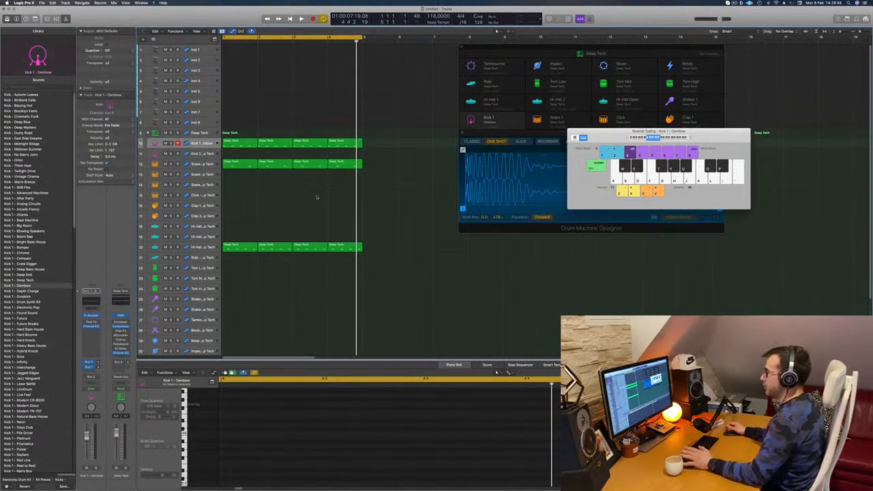
# Play the four-bar loop and examine the note patterns of the Kick 1, Hi-Hat Open and Snare 1 tracks.
pyautogui.press('space')
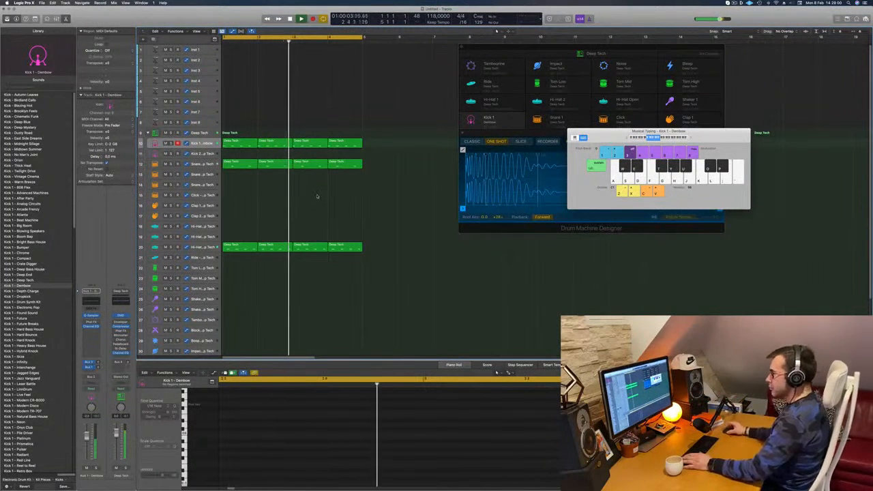
pyautogui.press('space')
pyautogui.press('space')
pyautogui.press('space')
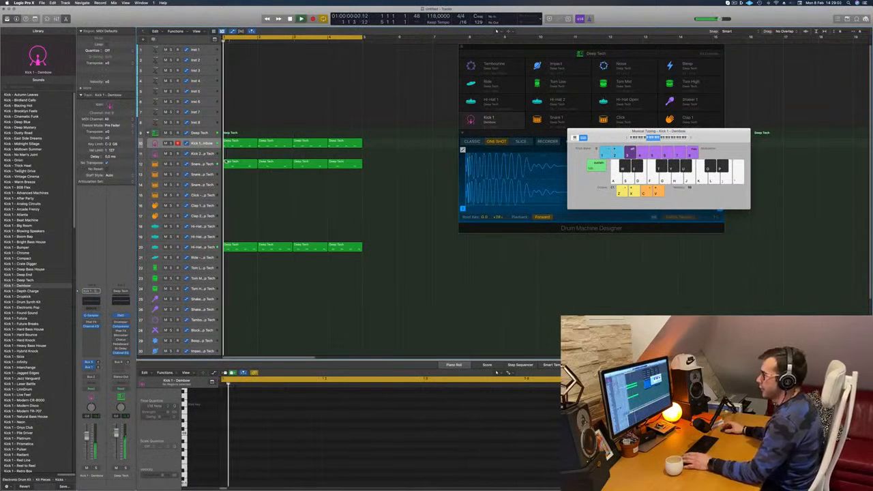
pyautogui.click(202, 143)
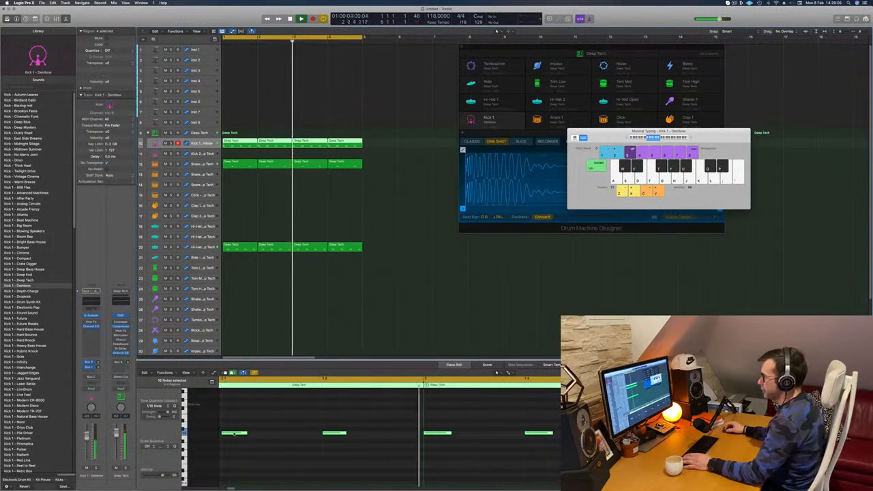
pyautogui.click(336, 215)
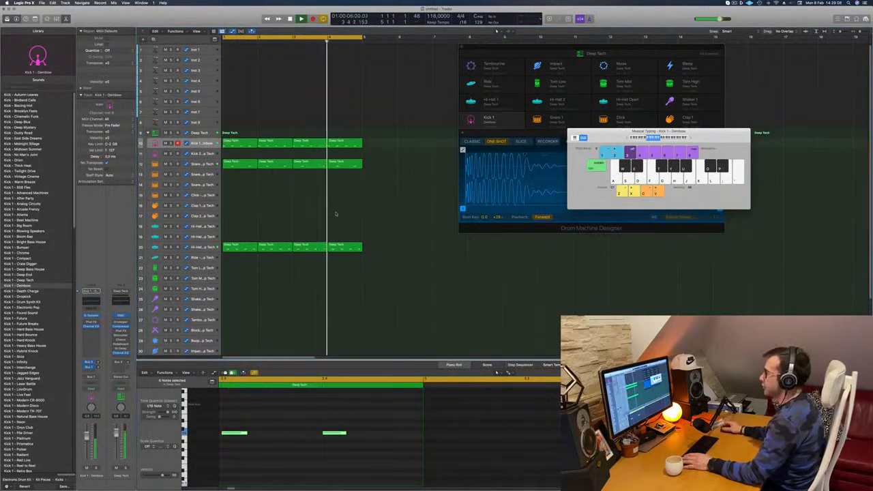
pyautogui.press('space')
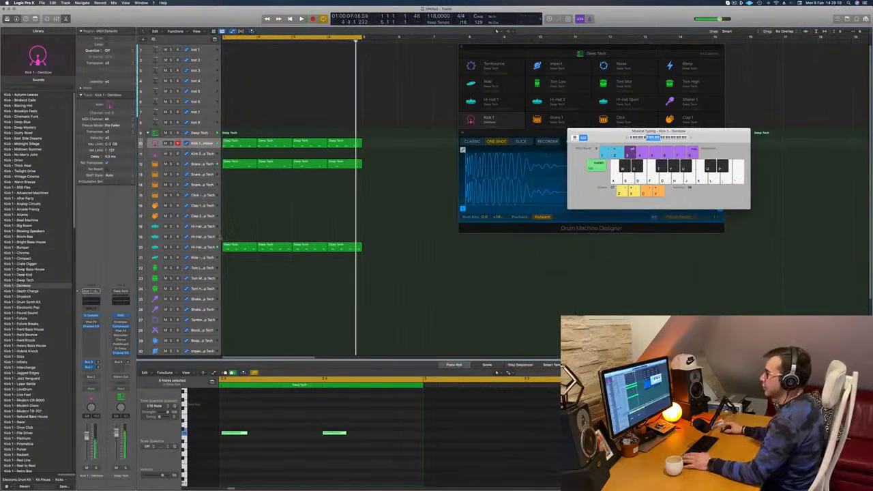
pyautogui.click(203, 248)
pyautogui.press('space')
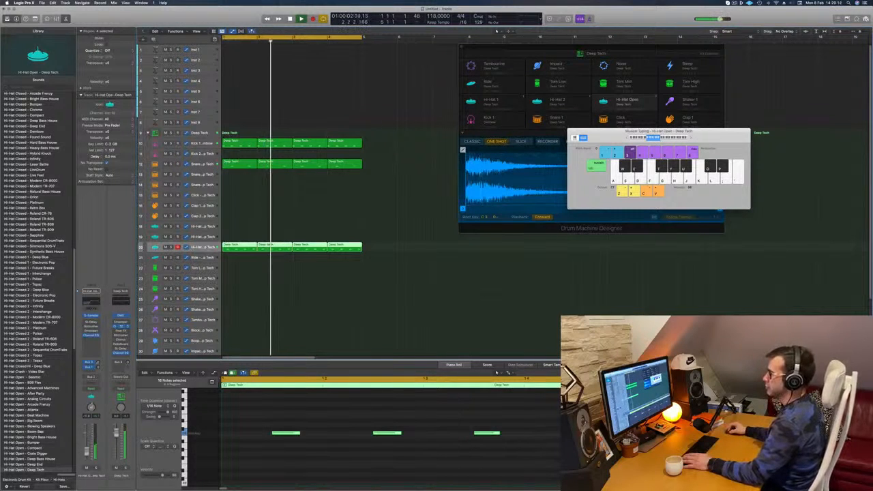
pyautogui.click(202, 165)
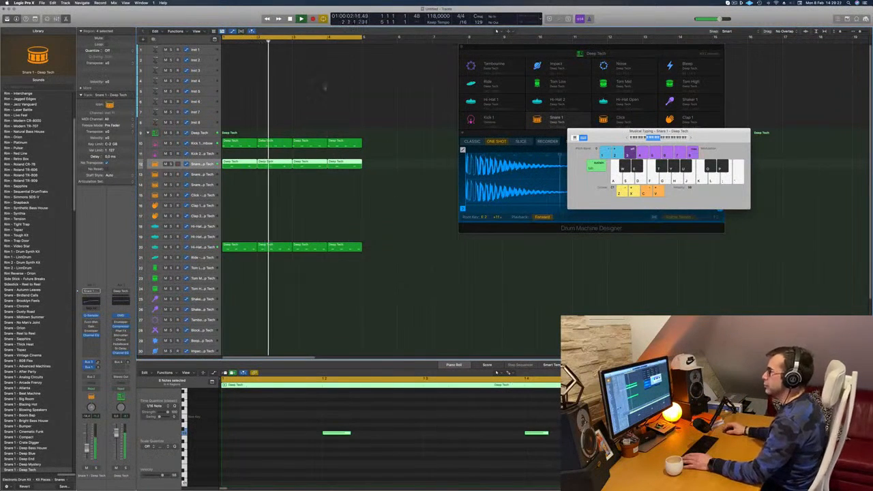
pyautogui.click(286, 186)
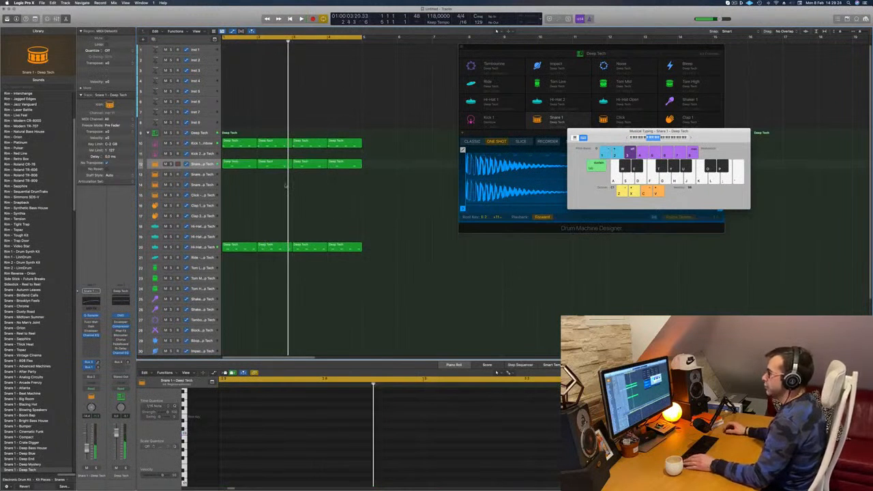
# Build a Kick 2 pattern from the first Kick 1 region, with a single note just after beat 4, repeated across four bars.
pyautogui.moveTo(235, 143); pyautogui.dragTo(236, 155)
pyautogui.moveTo(233, 408); pyautogui.dragTo(446, 481)
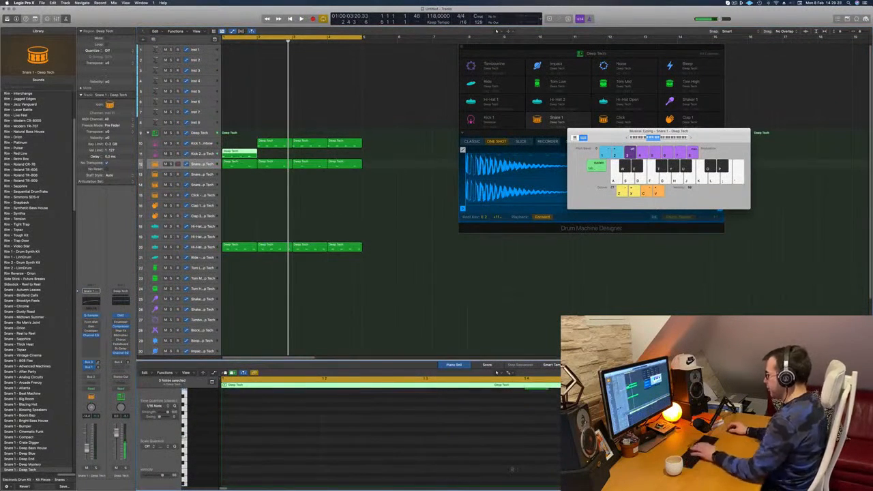
pyautogui.scroll(4, 511, 463)
pyautogui.press('space')
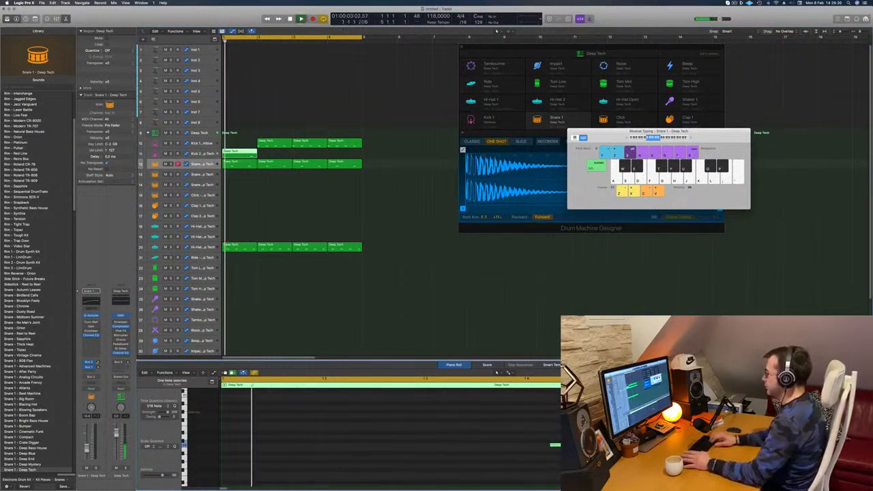
pyautogui.moveTo(275, 144); pyautogui.dragTo(298, 184)
pyautogui.press('space')
# Check the Channel EQ curve on the Kick 2 track.
pyautogui.click(201, 154)
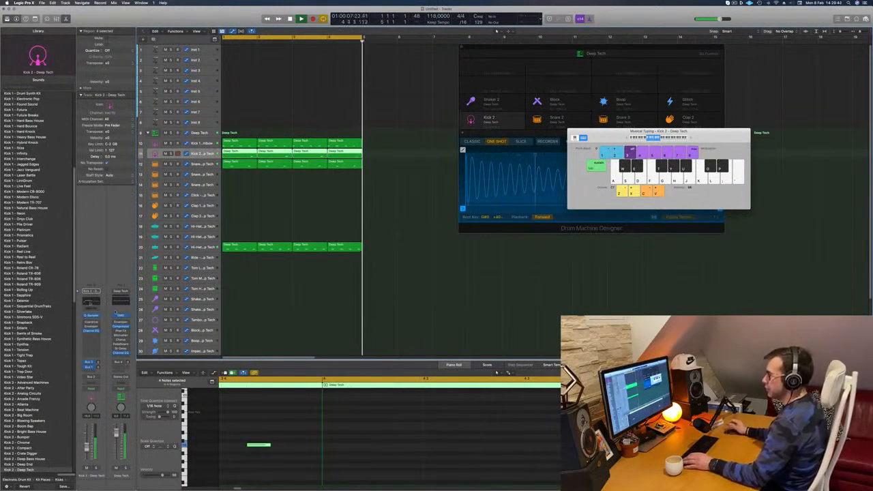
pyautogui.click(91, 301)
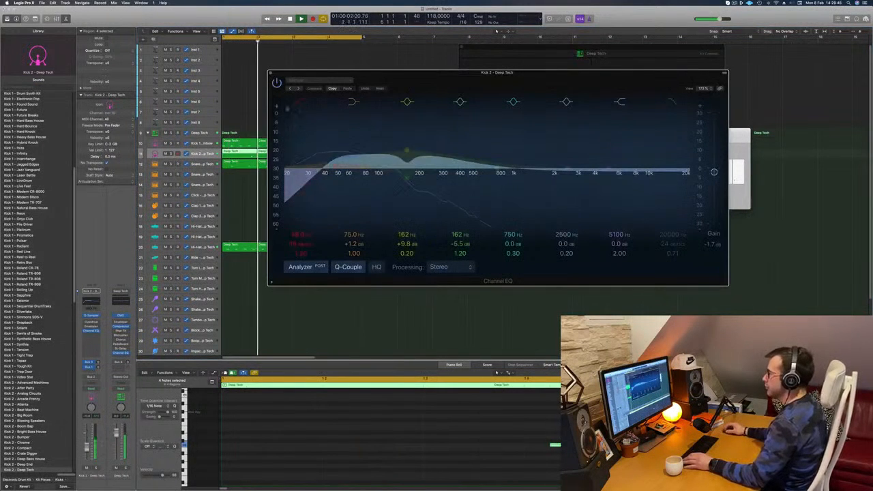
pyautogui.click(272, 74)
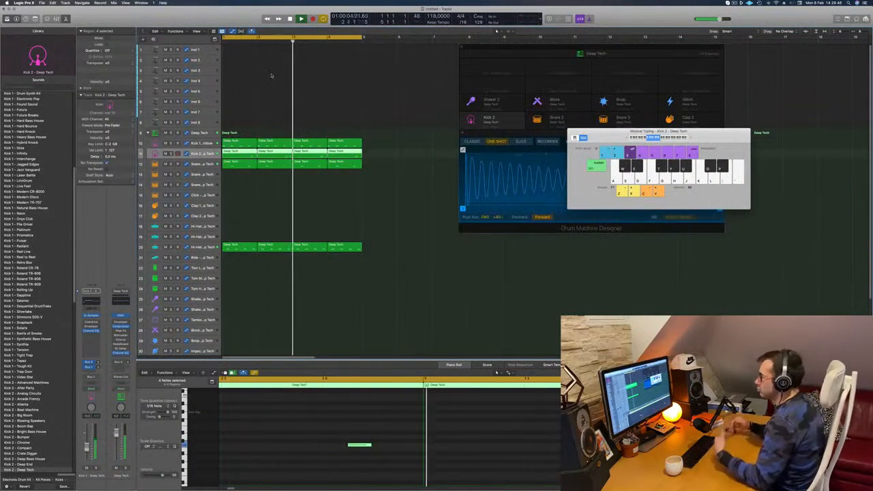
# Copy the first Hi-Hat Open region to the Tom Low track and transpose all of its notes.
pyautogui.scroll(-2, 230, 235)
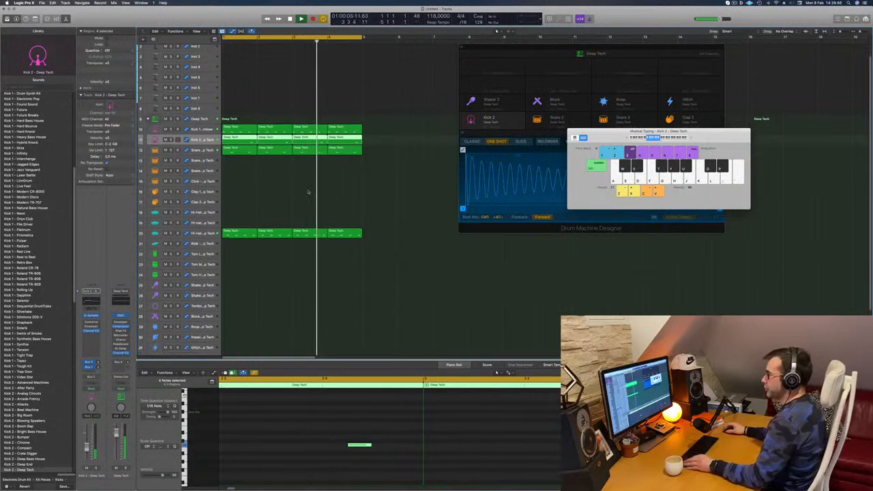
pyautogui.click(238, 226)
pyautogui.moveTo(237, 226); pyautogui.dragTo(239, 245)
pyautogui.moveTo(279, 409); pyautogui.dragTo(556, 444)
pyautogui.press('space')
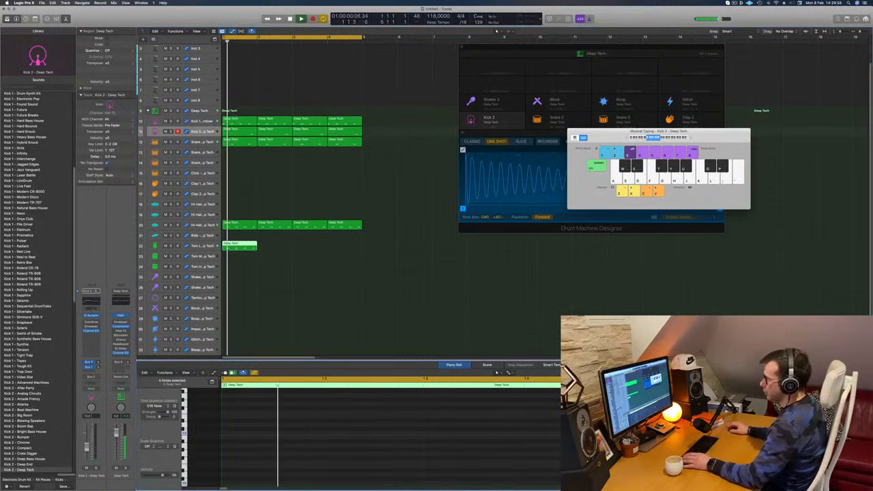
# Shift the second note of the tom pattern one sixteenth later.
pyautogui.scroll(-2, 414, 333)
pyautogui.scroll(-4, 326, 403)
pyautogui.press('space')
pyautogui.press('space')
pyautogui.moveTo(358, 426); pyautogui.dragTo(401, 468)
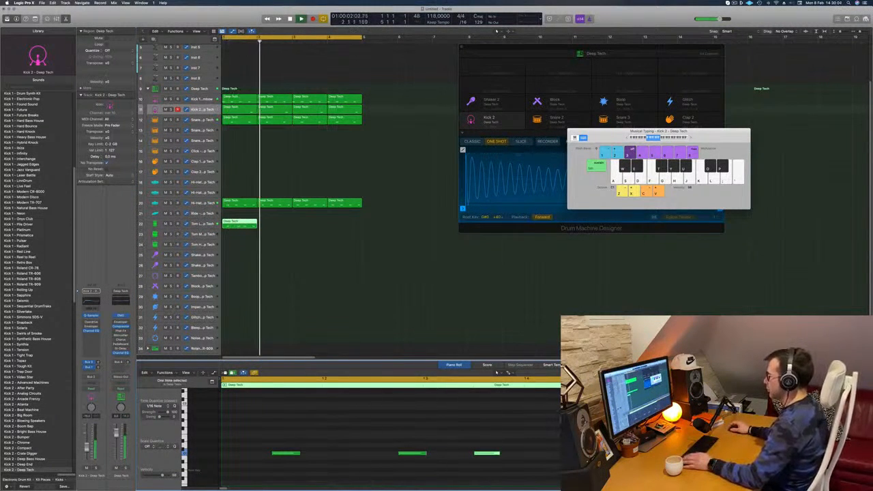
# Change the pitch of all notes in the Tom Low region.
pyautogui.click(212, 225)
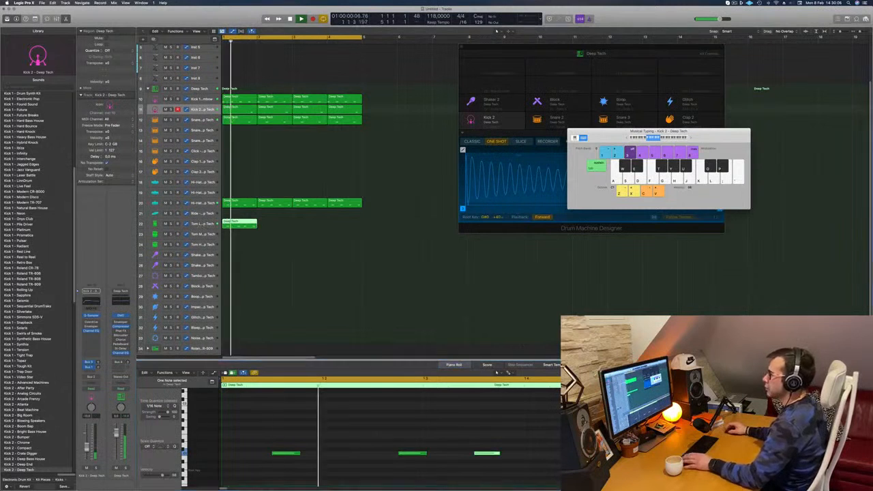
pyautogui.moveTo(270, 476); pyautogui.dragTo(573, 433)
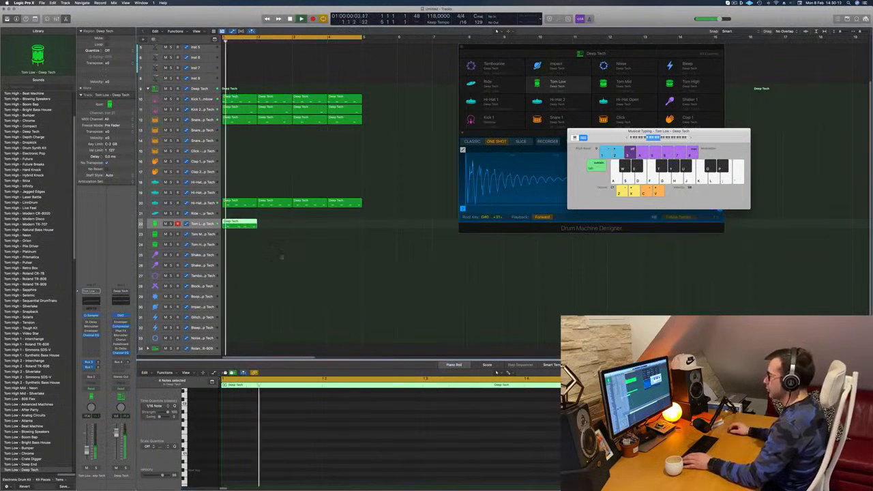
pyautogui.press('p')
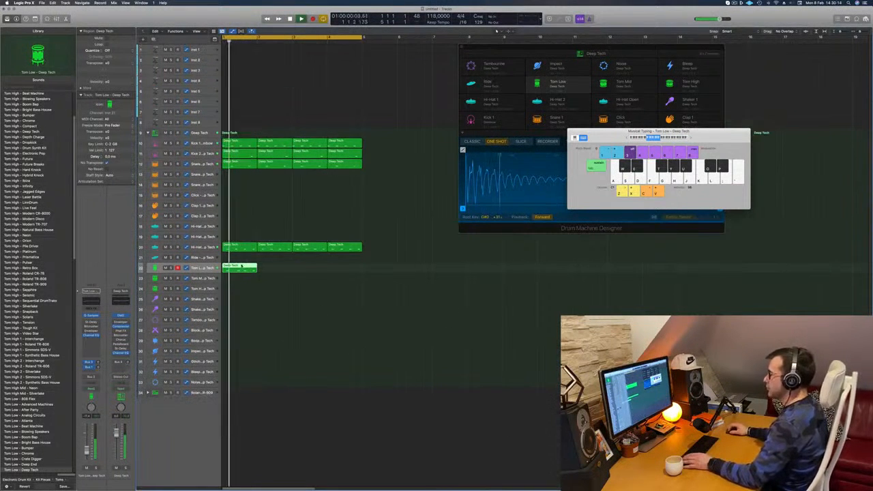
pyautogui.press('p')
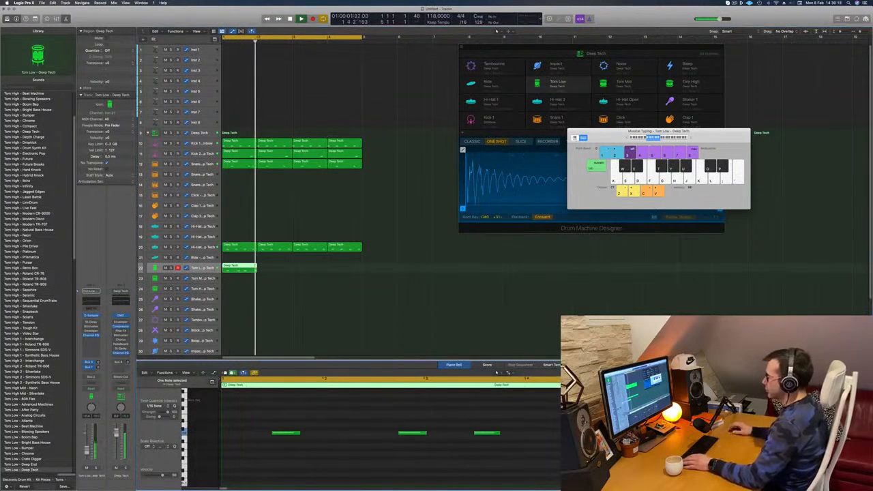
# Repeat the Tom Low region across all four bars and adjust the track's Bus 1 delay send.
pyautogui.press('space')
pyautogui.moveTo(239, 268); pyautogui.dragTo(278, 270)
pyautogui.moveTo(301, 272); pyautogui.dragTo(319, 270)
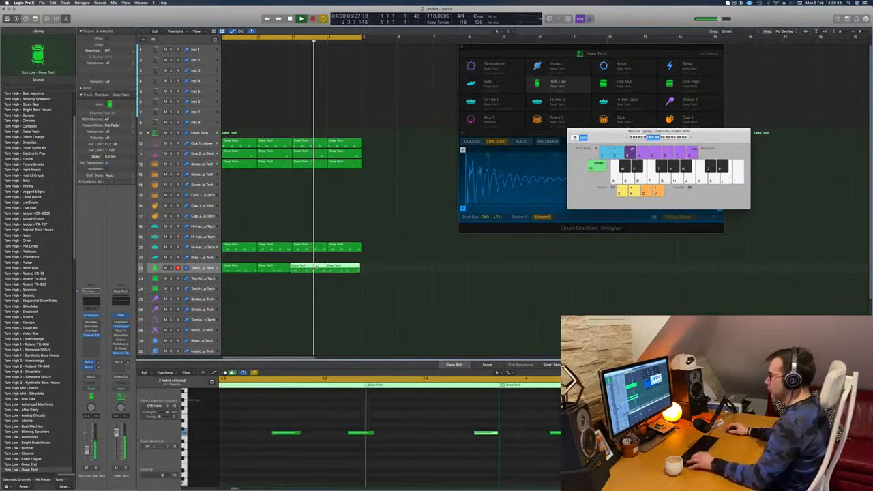
pyautogui.press('super+z')
pyautogui.moveTo(247, 266); pyautogui.dragTo(320, 274)
pyautogui.press('super+Left')
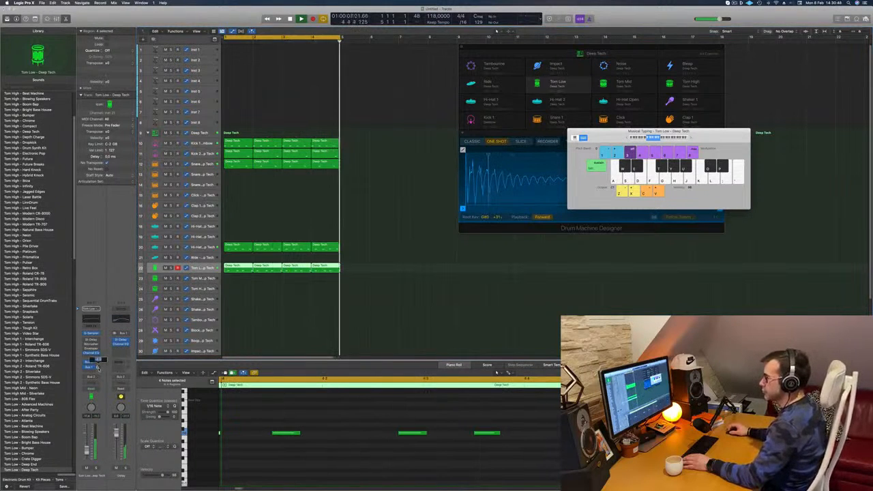
pyautogui.click(324, 329)
pyautogui.scroll(-1, 300, 300)
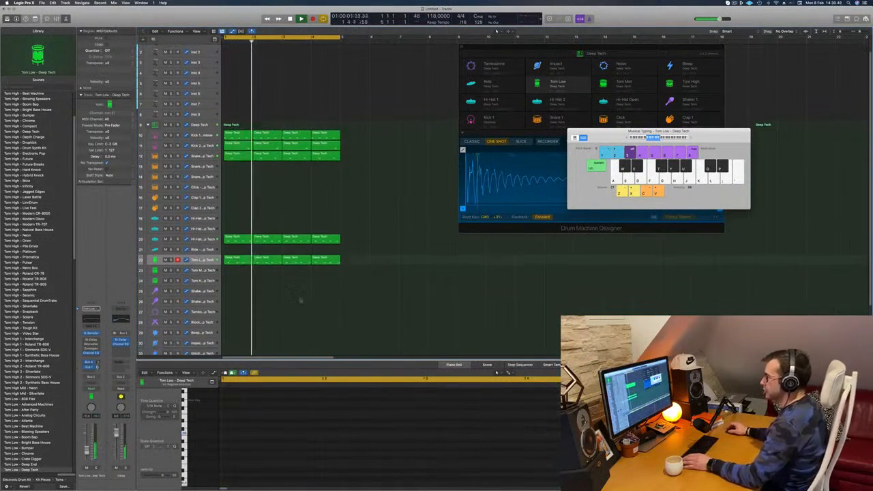
pyautogui.scroll(-2, 293, 273)
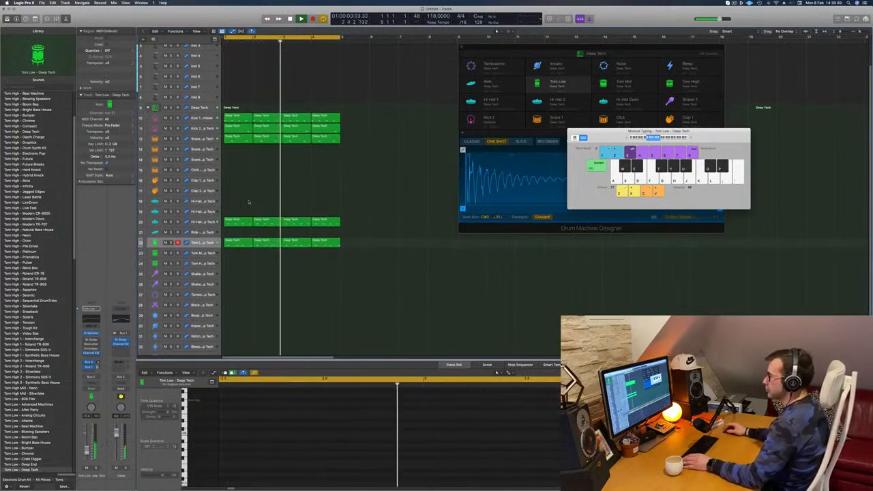
# Copy the first Kick 1 region to the Shaker 2 track and transpose its notes up an octave.
pyautogui.moveTo(238, 118); pyautogui.dragTo(238, 284)
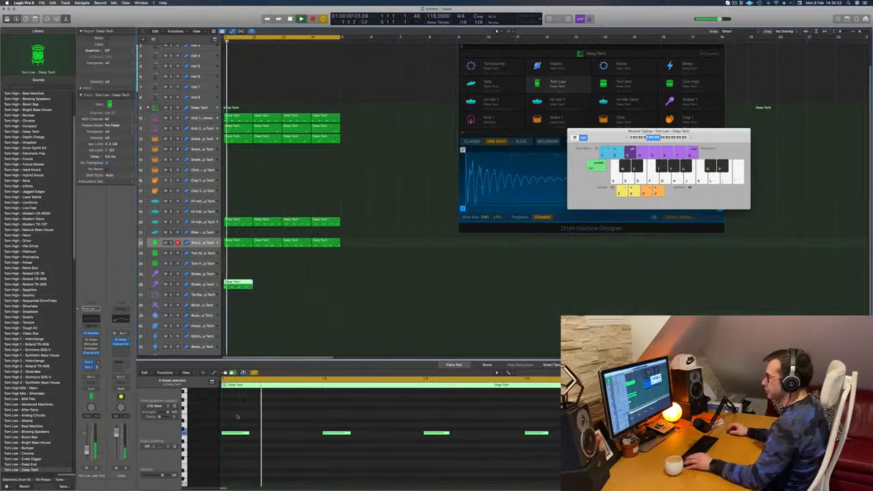
pyautogui.moveTo(233, 416); pyautogui.dragTo(583, 487)
pyautogui.hotkey('alt', 'shift', 'Up')
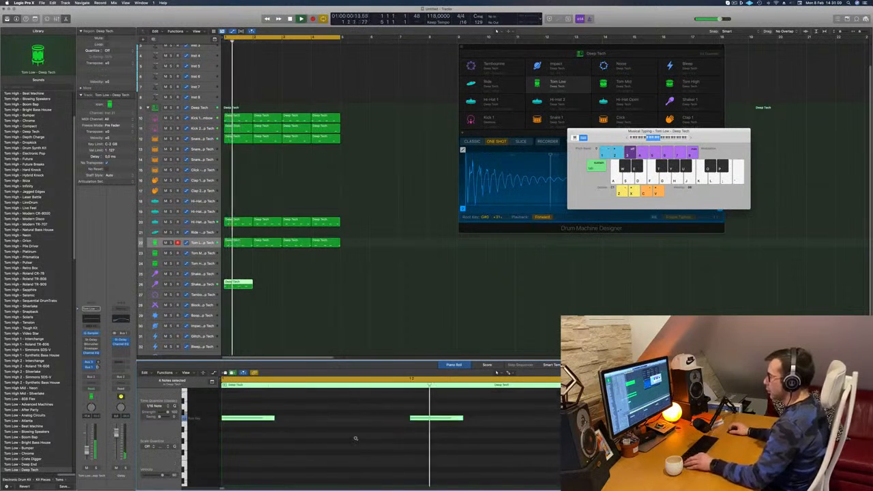
pyautogui.hscroll(-3, 357, 437)
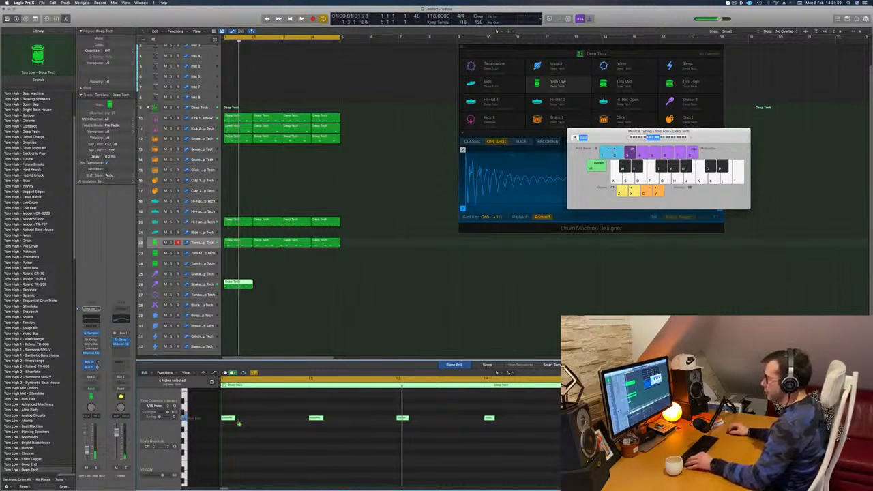
# Fill the shaker pattern with continuous sixteenth-spaced notes and repeat the region across four bars.
pyautogui.moveTo(239, 422); pyautogui.dragTo(264, 424)
pyautogui.press('super+z')
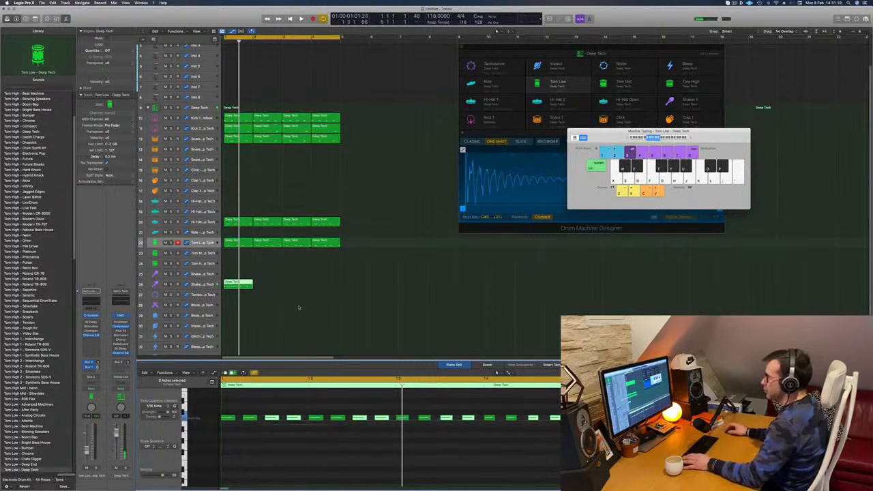
pyautogui.moveTo(242, 285); pyautogui.dragTo(311, 287)
# Enable the Stereo Delay on the Shaker 2 track and set its output mix to 13% left and 74% right.
pyautogui.click(198, 283)
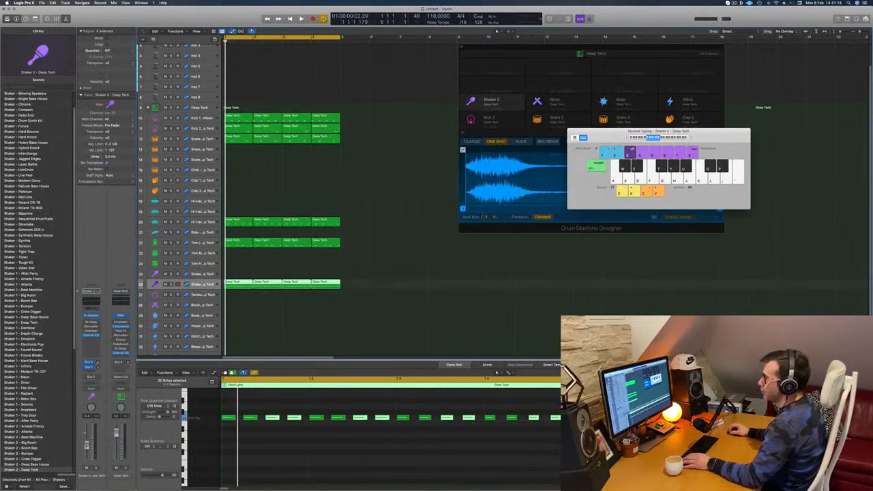
pyautogui.press('space')
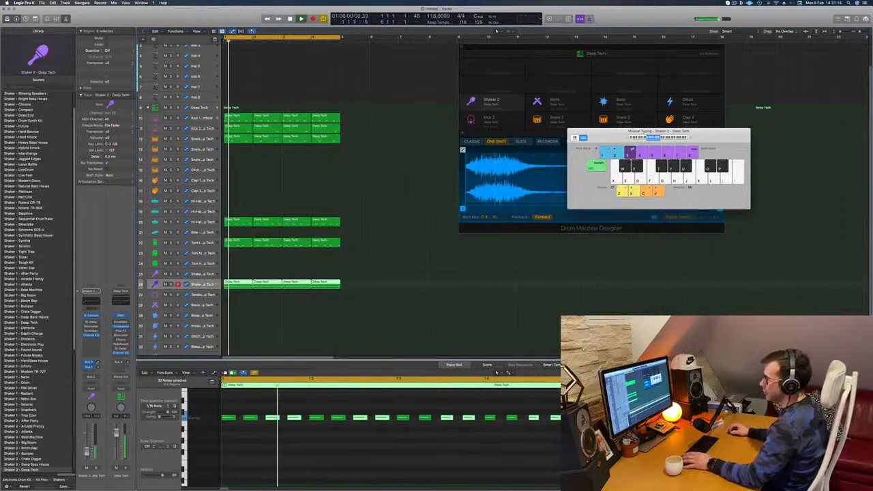
pyautogui.click(86, 322)
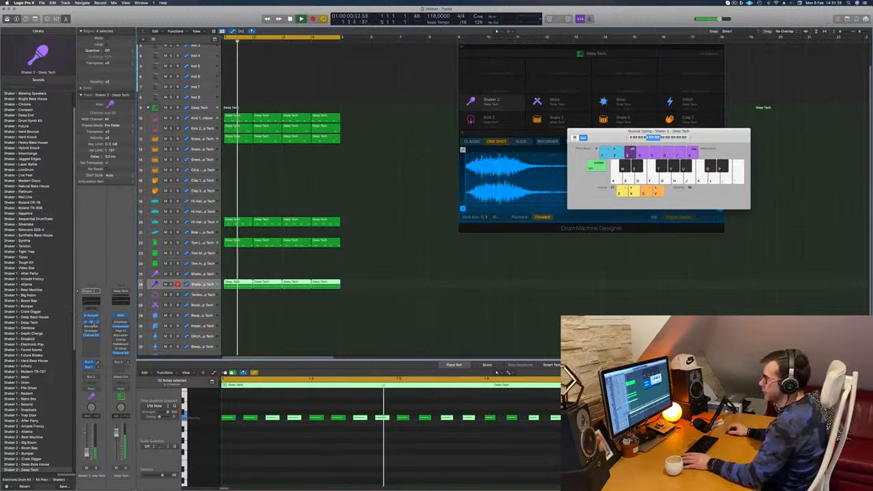
pyautogui.click(91, 322)
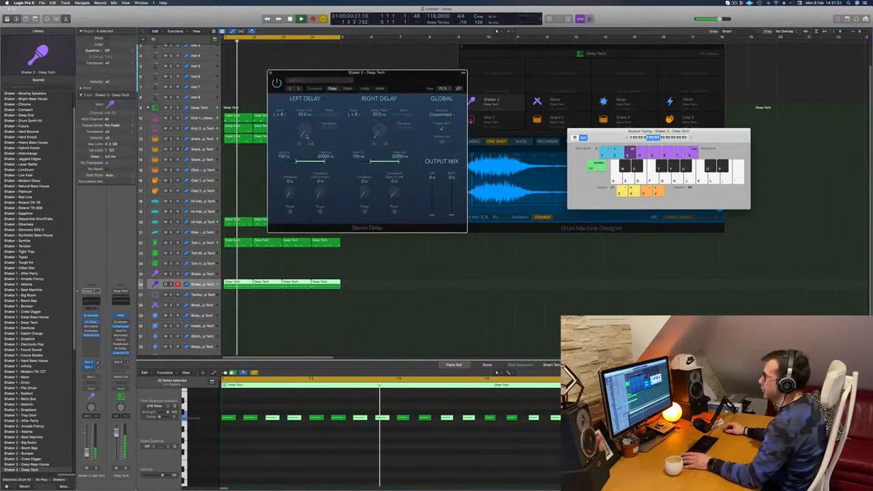
pyautogui.moveTo(432, 214); pyautogui.dragTo(433, 177)
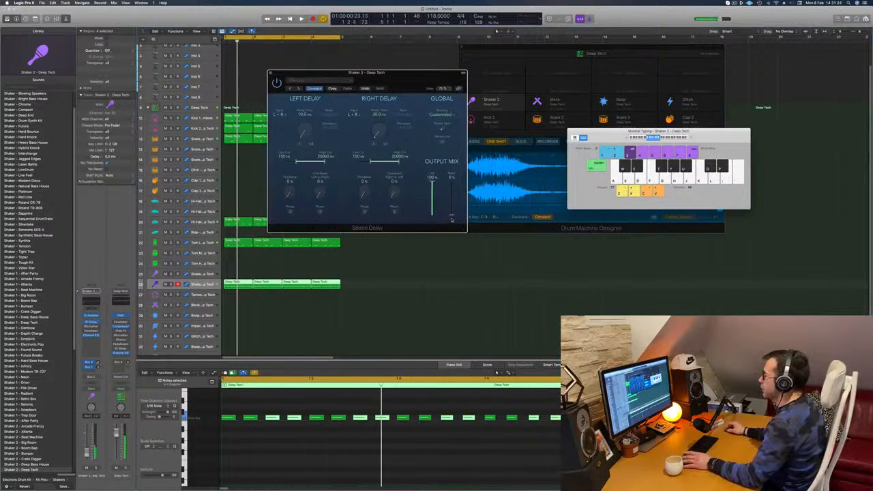
pyautogui.moveTo(451, 220); pyautogui.dragTo(451, 179)
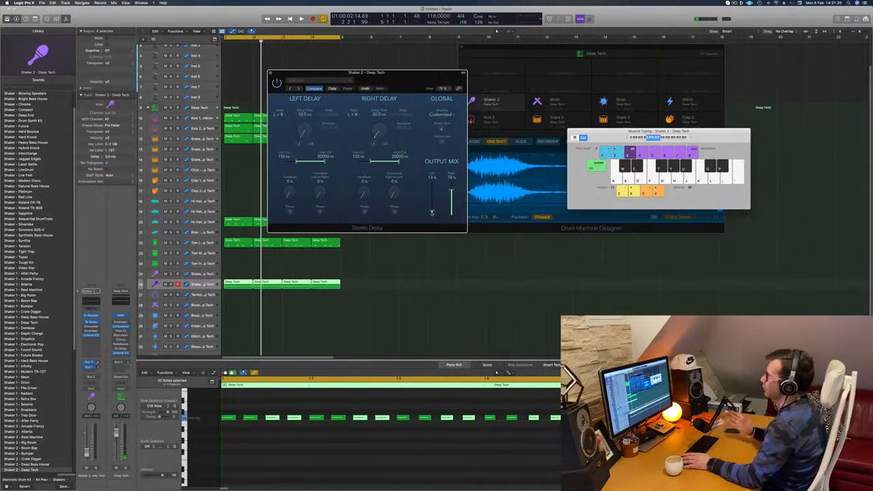
pyautogui.press('space')
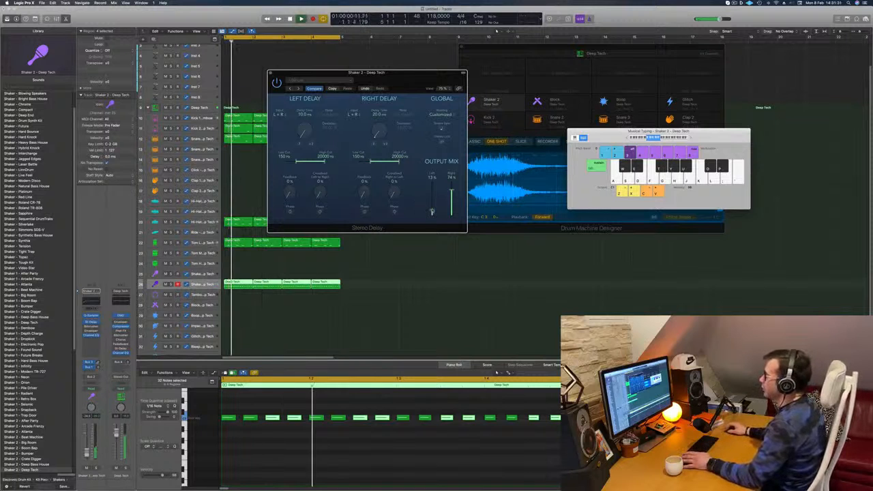
# Rebalance the Shaker 2 Stereo Delay output mix to 26% left and 32% right and close the plug-in.
pyautogui.moveTo(432, 211); pyautogui.dragTo(432, 207)
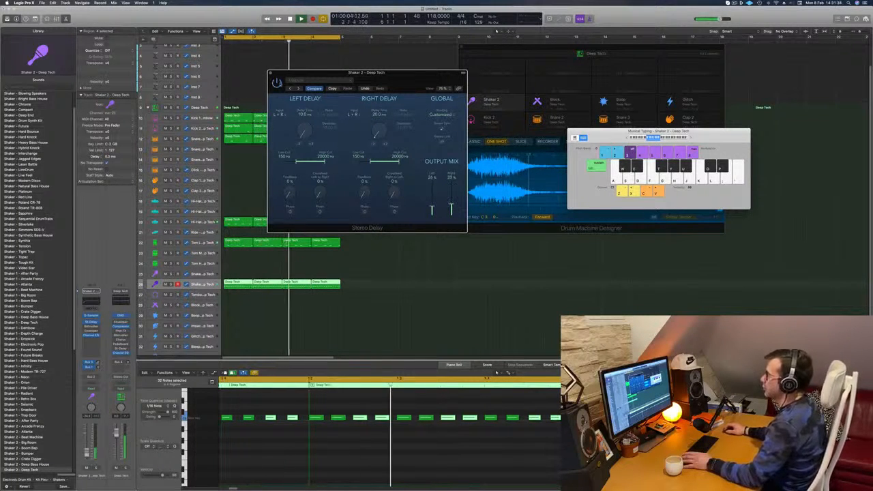
pyautogui.click(271, 74)
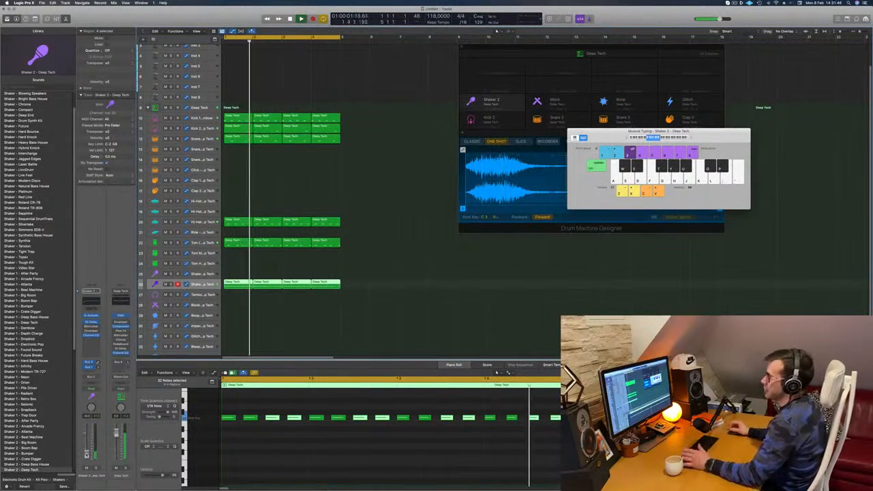
# Enlarge the Inst 1 track and load the Arcane Future preset from the Bass category in its Alchemy synth.
pyautogui.scroll(1, 281, 198)
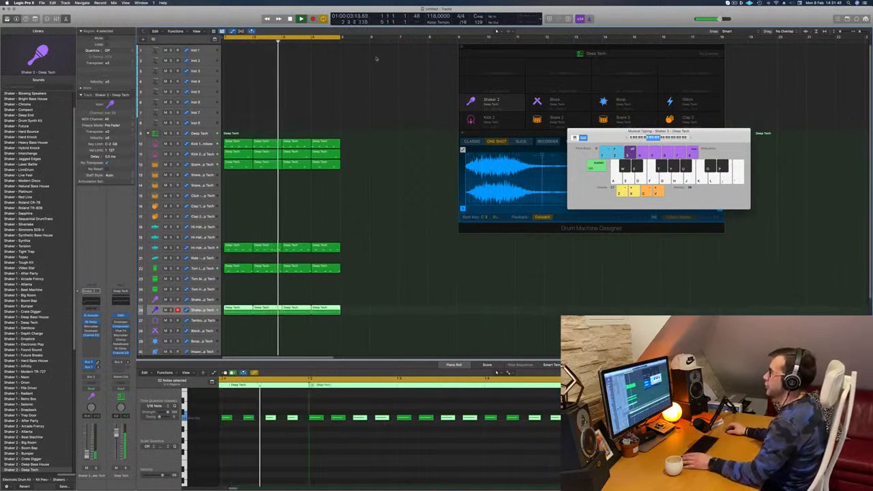
pyautogui.scroll(4, 205, 102)
pyautogui.click(209, 50)
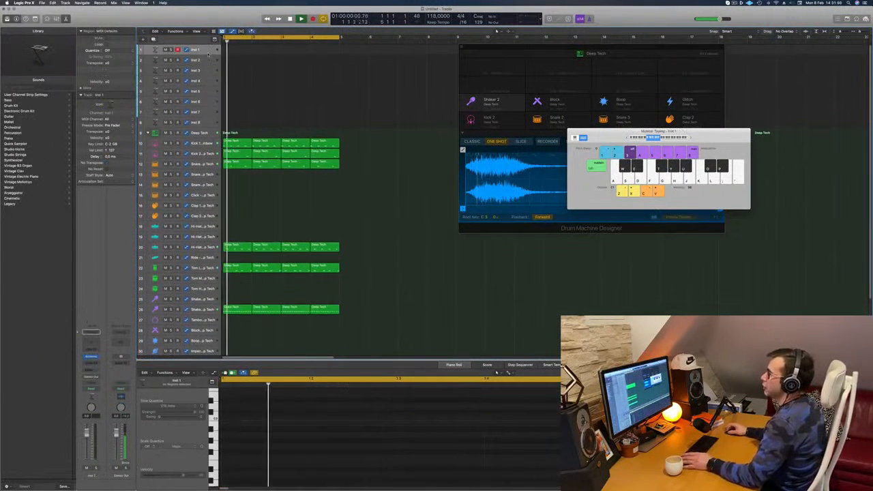
pyautogui.moveTo(206, 54); pyautogui.dragTo(207, 70)
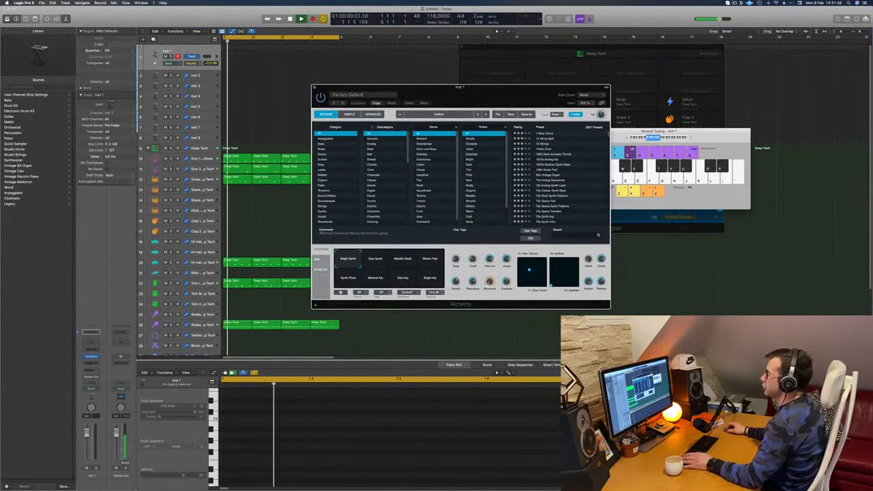
pyautogui.click(335, 144)
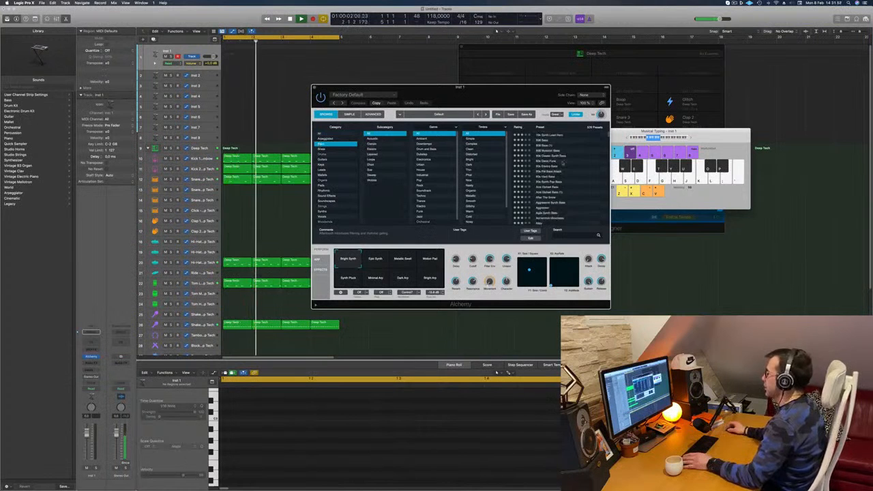
pyautogui.scroll(-5, 570, 163)
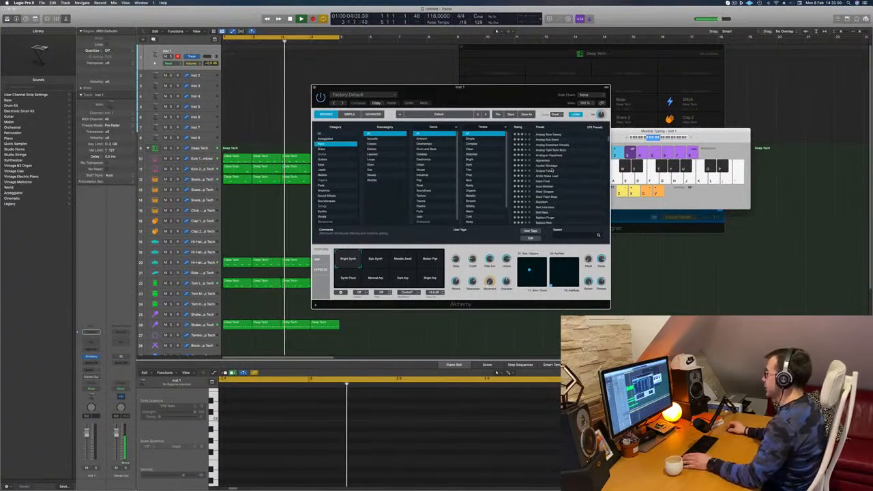
pyautogui.click(551, 171)
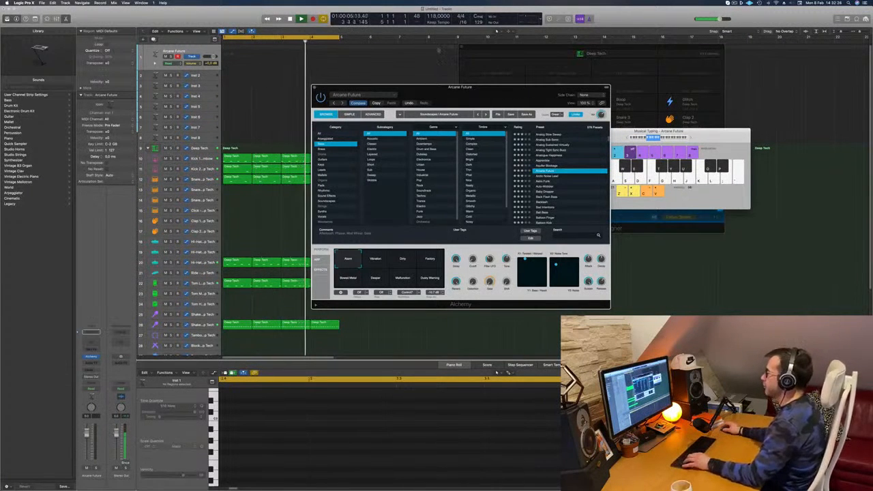
# Audition a note on the Arcane Future track and lower the track volume to about -5.8 dB.
pyautogui.press('s')
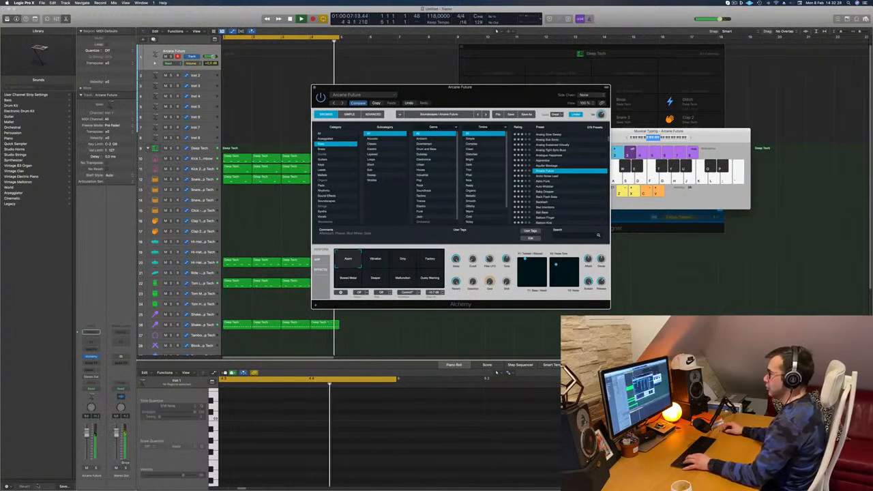
pyautogui.moveTo(87, 433); pyautogui.dragTo(87, 441)
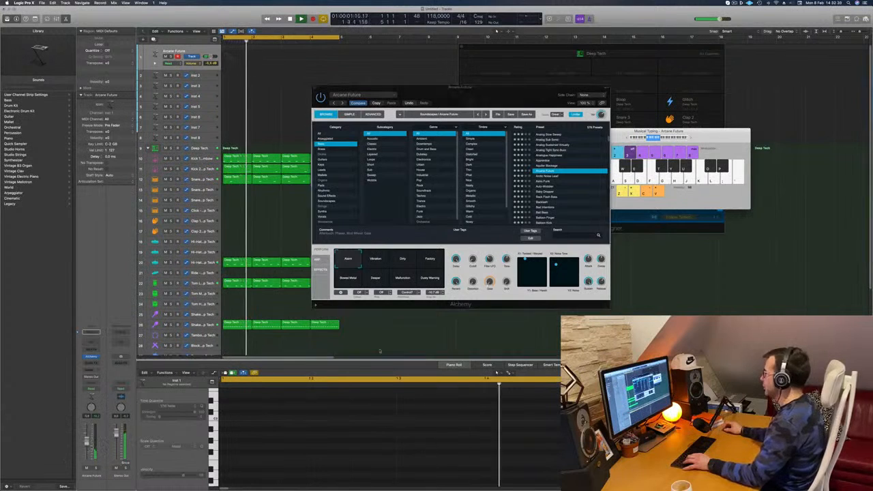
# Rearrange the Alchemy and Musical Typing windows, raise the typing keyboard's note range and audition the sound.
pyautogui.moveTo(508, 97)
pyautogui.mouseDown()
pyautogui.moveTo(511, 179)
pyautogui.moveTo(523, 178)
pyautogui.mouseUp()
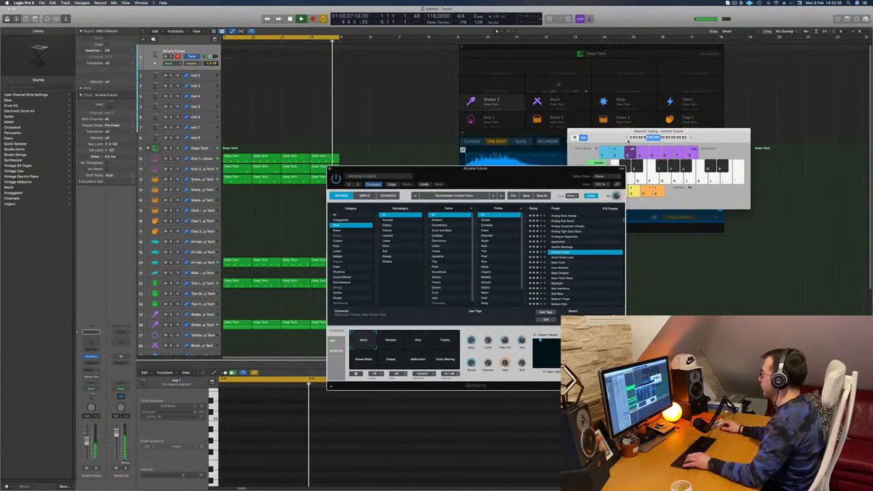
pyautogui.moveTo(645, 143); pyautogui.dragTo(671, 123)
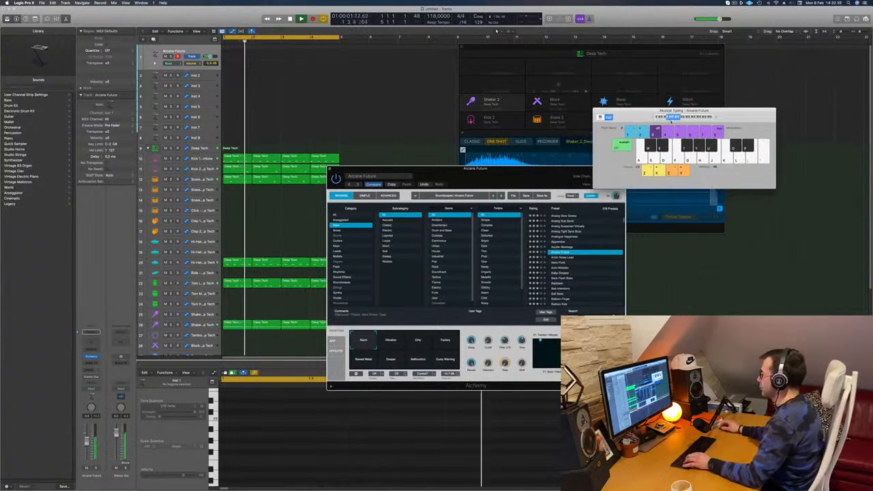
pyautogui.click(717, 118)
pyautogui.click(716, 118)
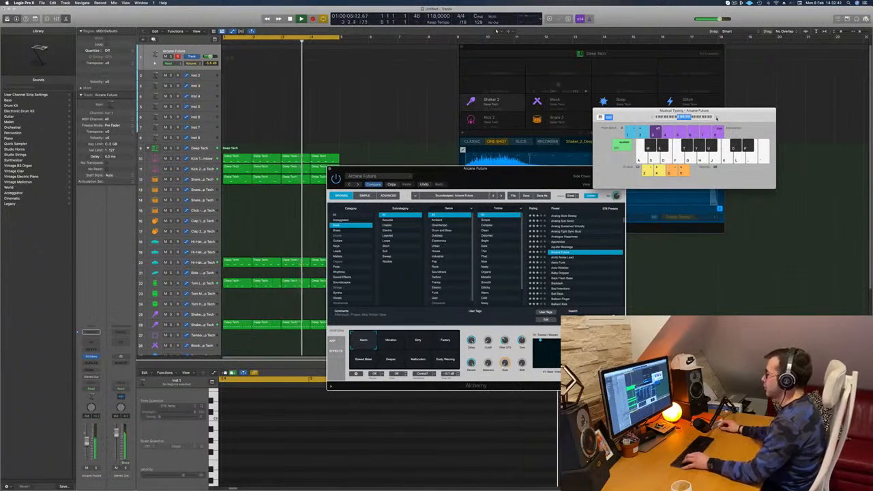
pyautogui.press('s')
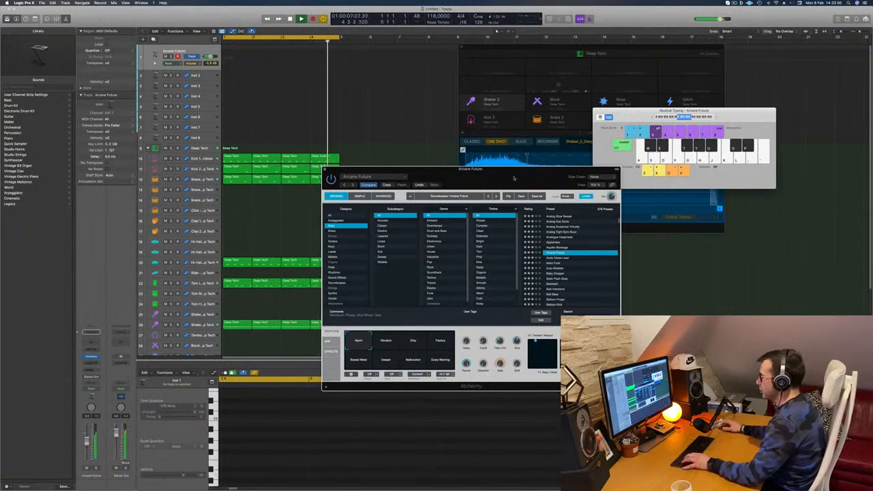
# Audition Alchemy's performance snapshots from Vibration to Dusty Warning and choose Factory.
pyautogui.click(394, 344)
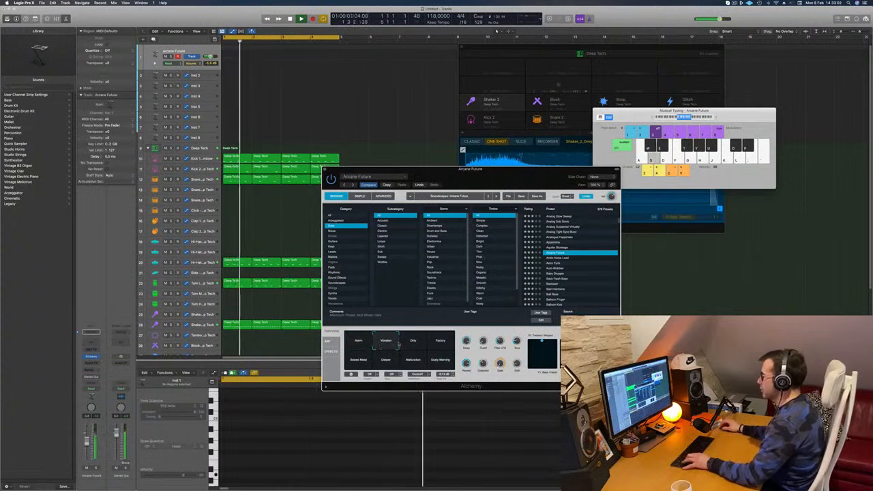
pyautogui.click(418, 345)
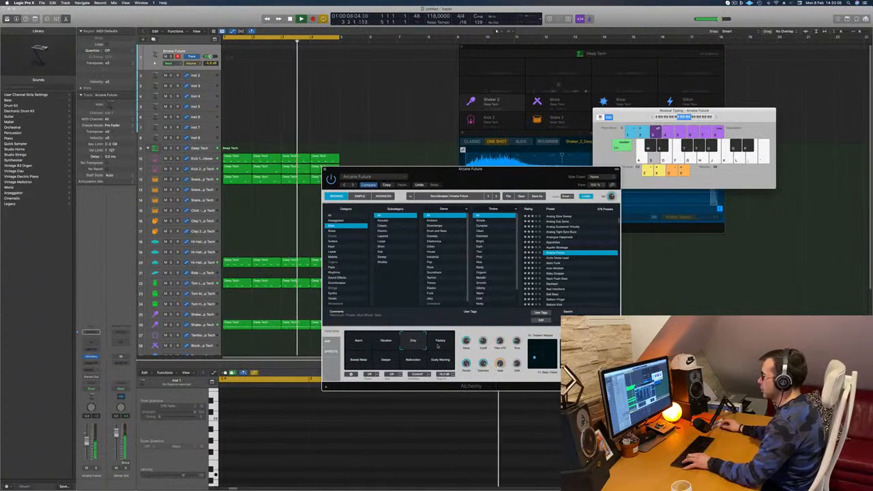
pyautogui.click(439, 344)
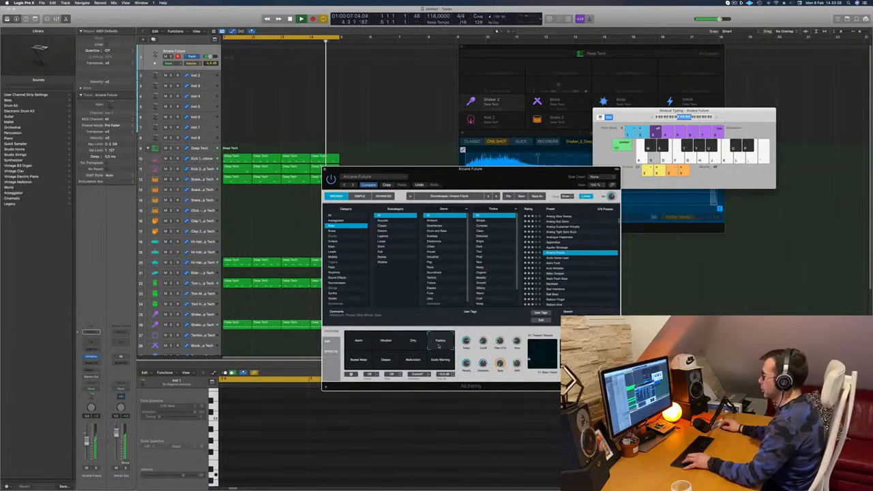
pyautogui.click(354, 363)
pyautogui.click(386, 360)
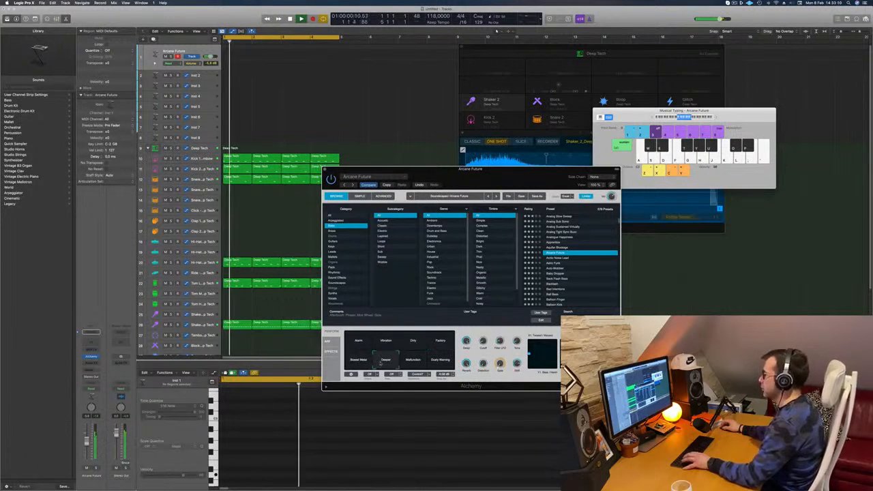
pyautogui.click(412, 361)
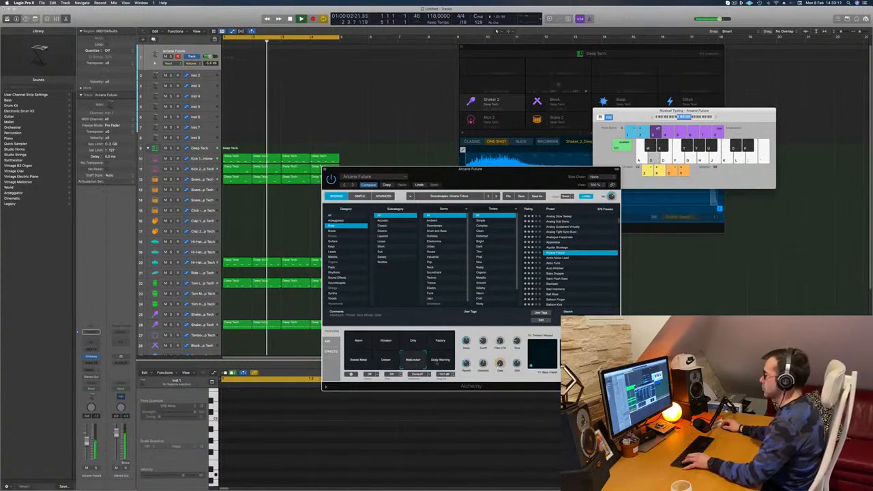
pyautogui.click(437, 361)
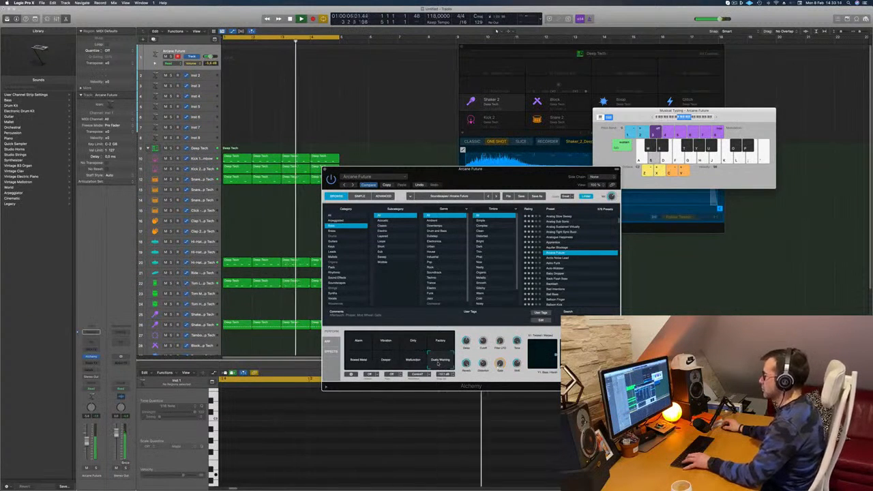
pyautogui.click(442, 340)
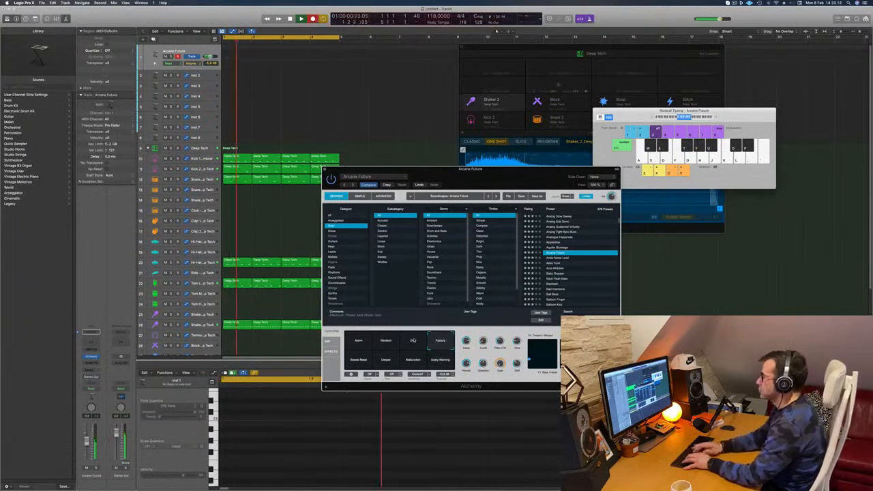
# Record a held-note bass part on the Arcane Future track and move its region to start at bar 1.
pyautogui.press('r')
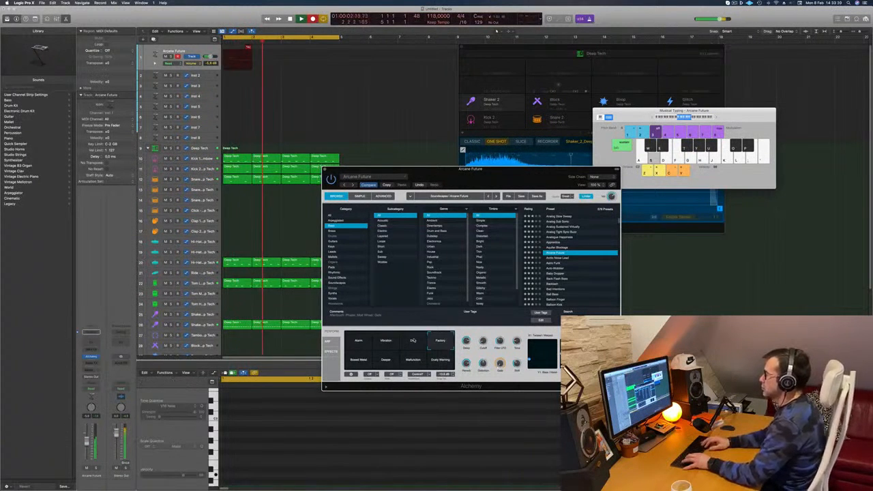
pyautogui.press('d')
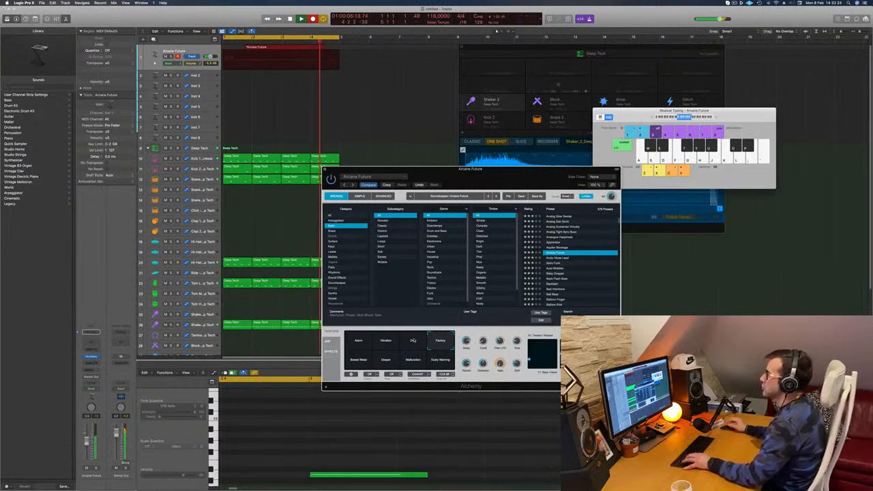
pyautogui.press('space')
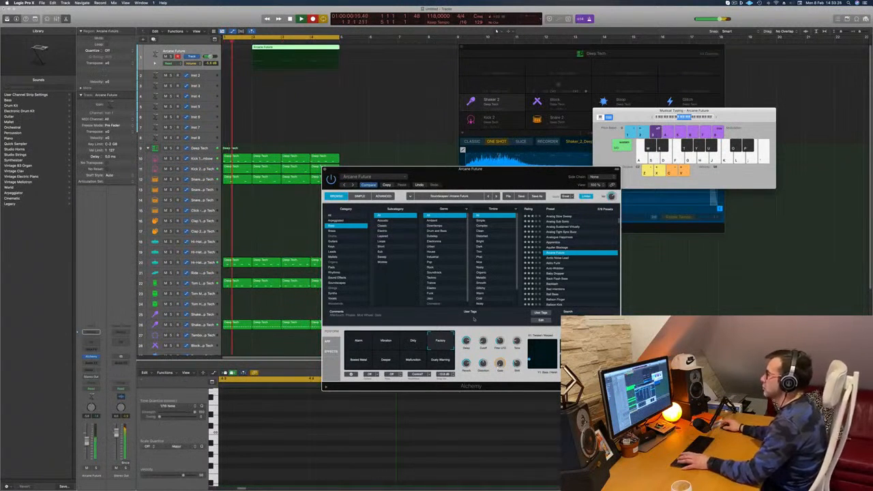
pyautogui.moveTo(262, 48); pyautogui.dragTo(234, 49)
pyautogui.press('space')
pyautogui.press('space')
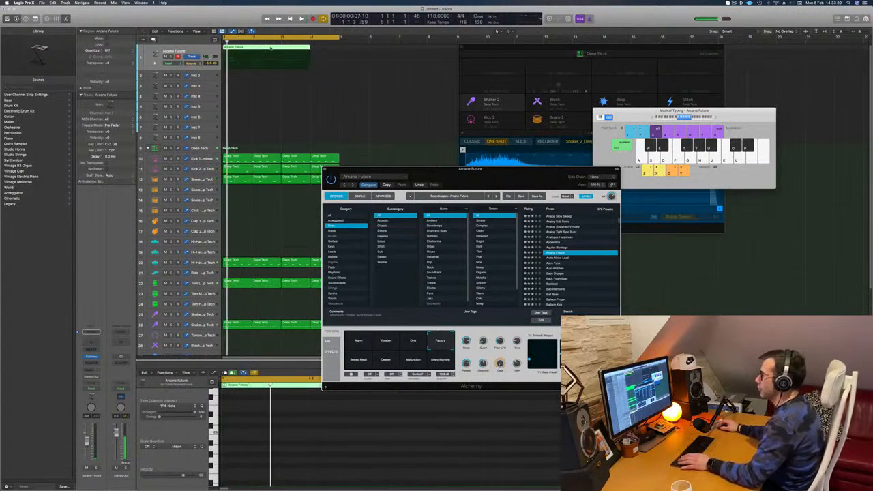
# Split the Arcane Future region at bar 3, using the Split option for the notes that cross the cut.
pyautogui.doubleClick(284, 49)
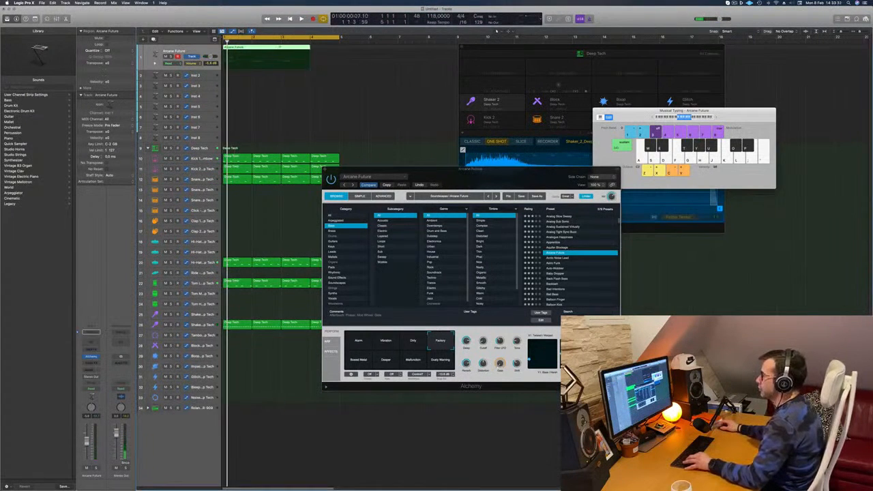
pyautogui.click(281, 47)
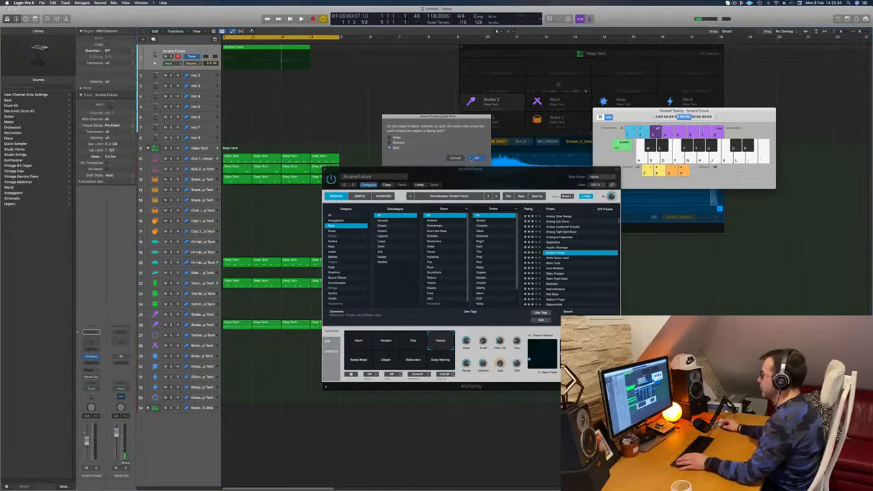
pyautogui.click(472, 158)
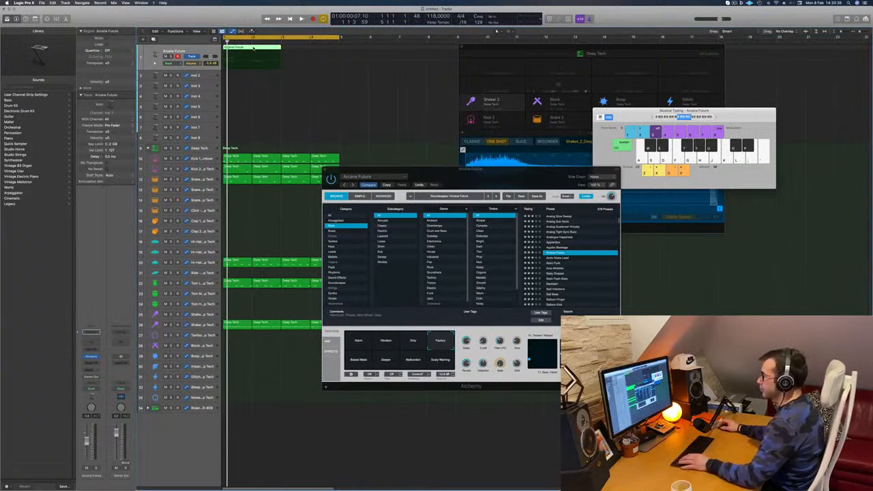
pyautogui.doubleClick(252, 52)
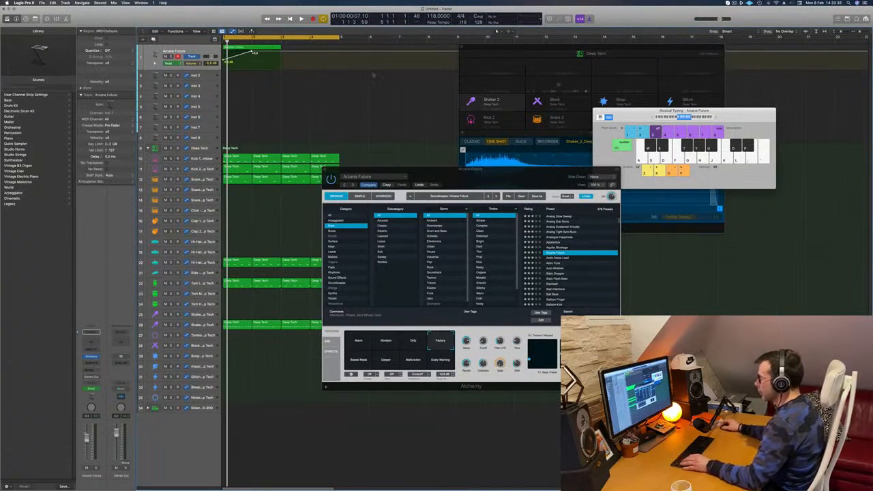
pyautogui.press('super+z')
pyautogui.press('super+z')
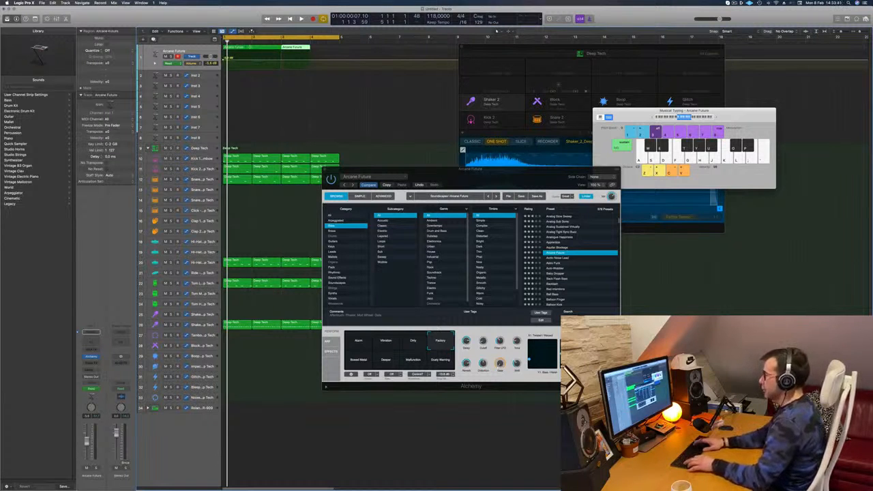
pyautogui.press('super+z')
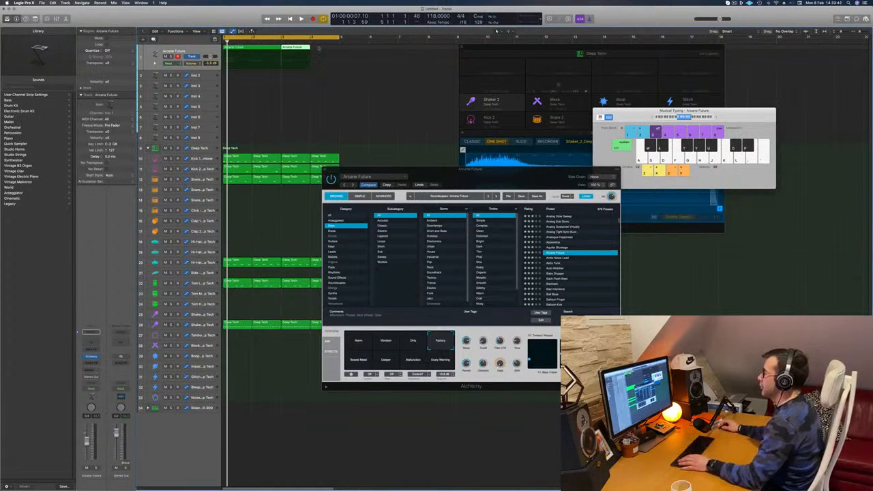
# Delete the Arcane Future part after bar 3, open the remaining region in the Piano Roll and play the loop.
pyautogui.click(258, 42)
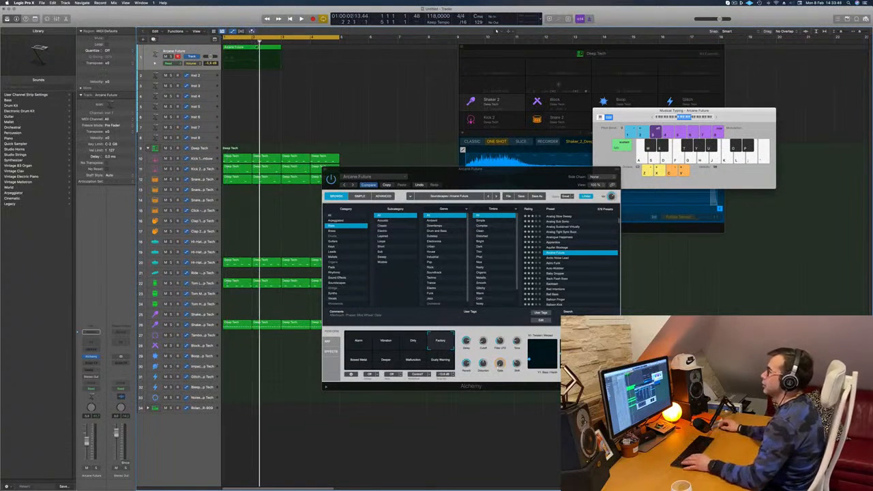
pyautogui.press('p')
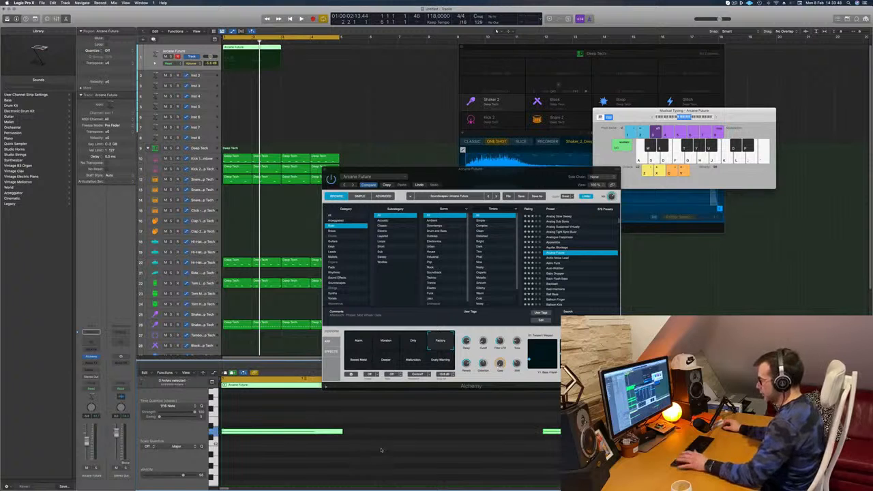
pyautogui.press('space')
pyautogui.moveTo(363, 169); pyautogui.dragTo(408, 93)
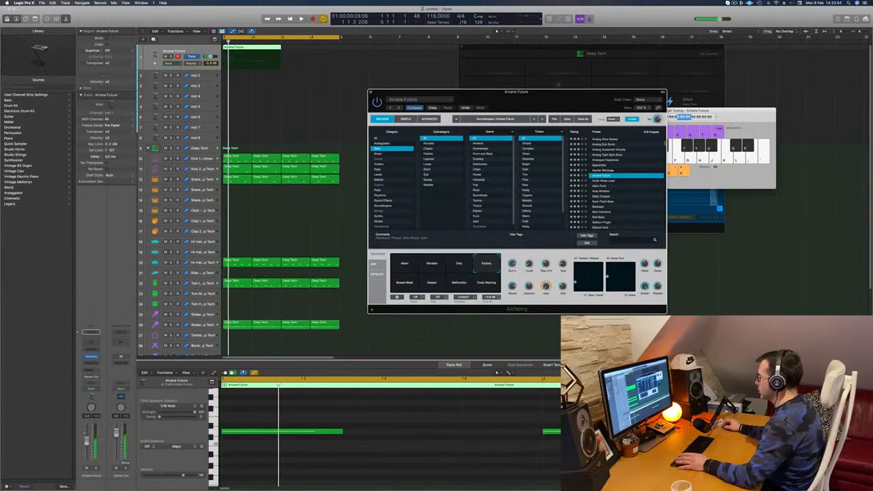
pyautogui.moveTo(561, 99); pyautogui.dragTo(530, 96)
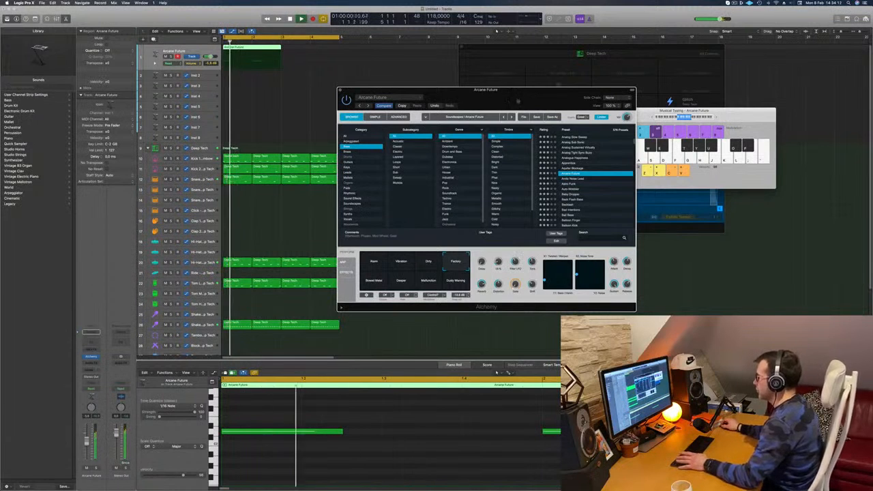
# Replay the loop from the start to check the bass and copy the Arcane Future region to bar 3.
pyautogui.moveTo(518, 101); pyautogui.dragTo(535, 123)
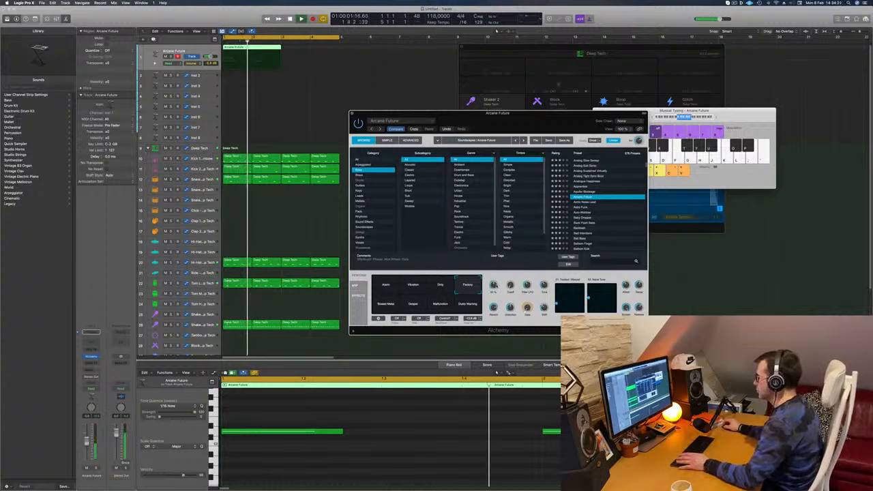
pyautogui.press('Return')
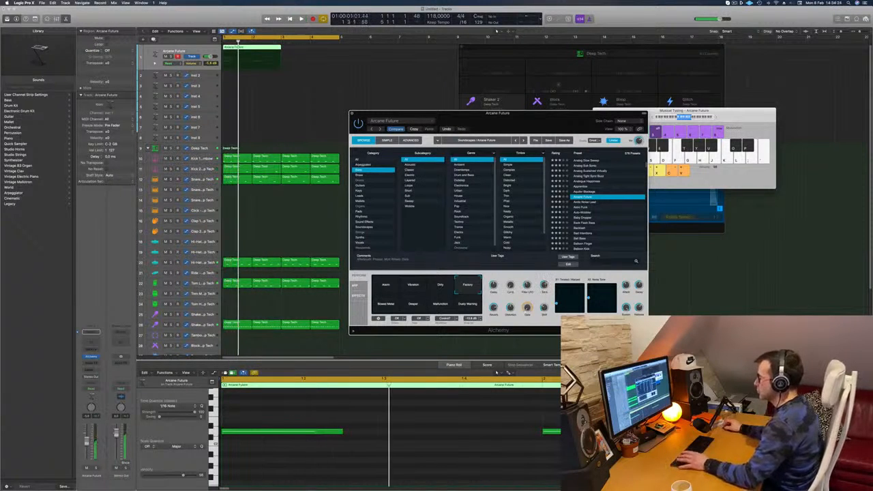
pyautogui.press('Return')
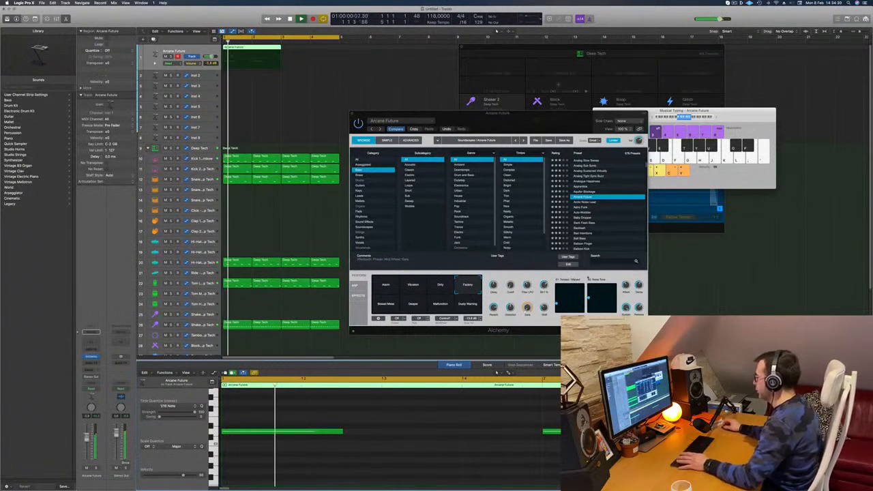
pyautogui.press('Return')
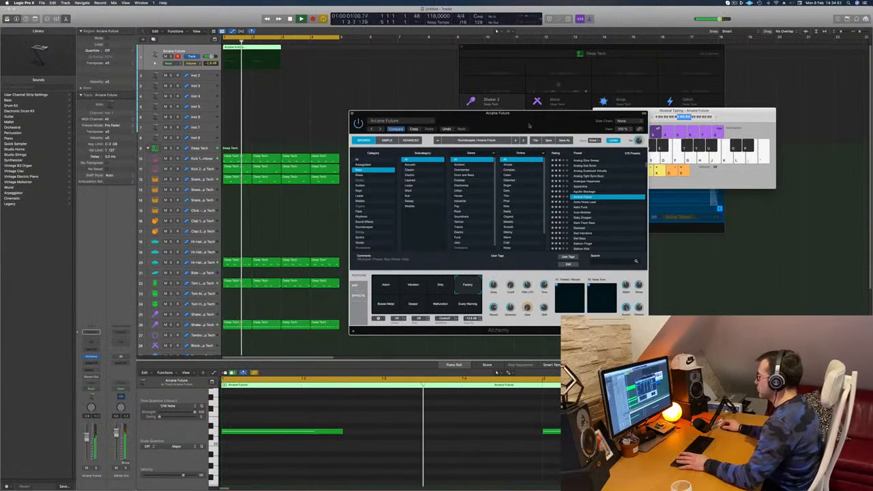
pyautogui.moveTo(529, 125); pyautogui.dragTo(558, 126)
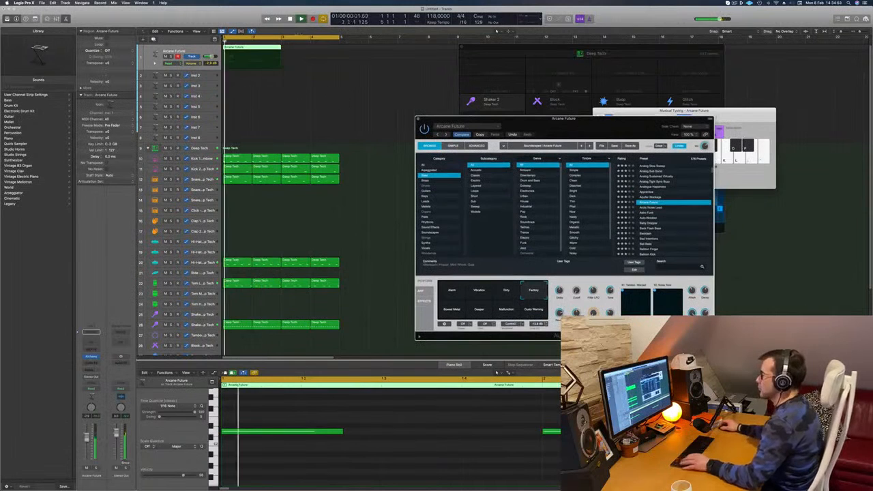
pyautogui.moveTo(261, 55); pyautogui.dragTo(319, 54)
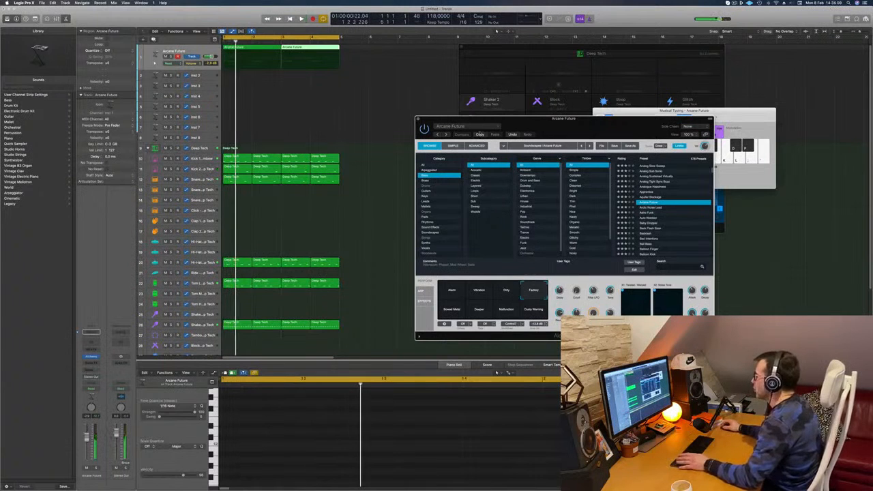
# Choose Alchemy's Dirty performance snapshot for the Arcane Future bass and play the loop from the start.
pyautogui.click(479, 134)
pyautogui.click(504, 296)
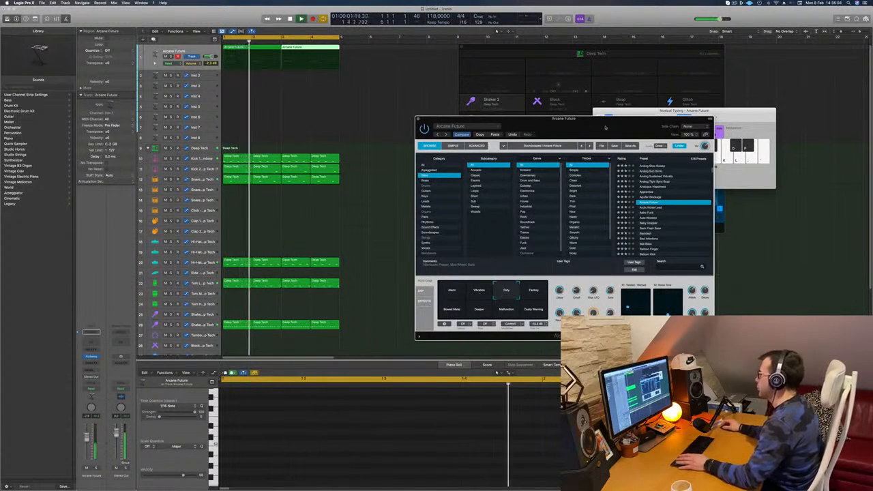
pyautogui.moveTo(603, 128); pyautogui.dragTo(580, 107)
pyautogui.press('Return')
pyautogui.press('Return')
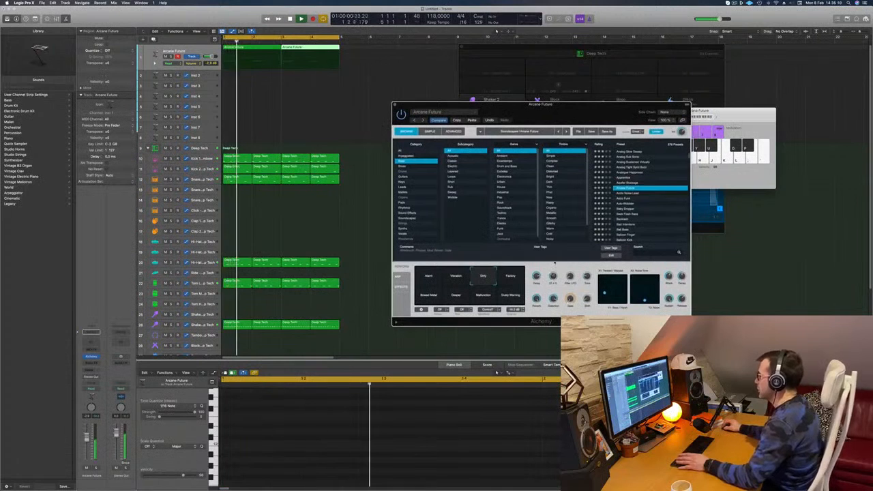
pyautogui.press('Return')
pyautogui.press('Return')
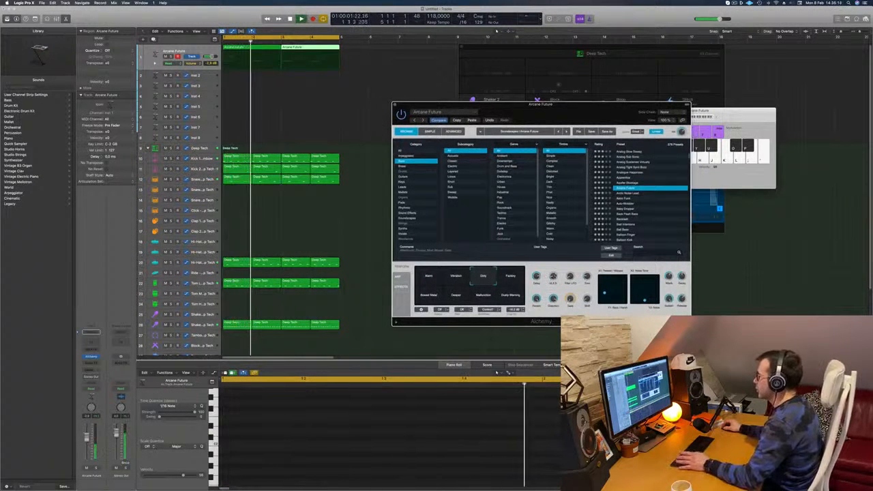
# Duplicate the Arcane Future track with its settings and copy both bass regions onto the new track.
pyautogui.moveTo(572, 111); pyautogui.dragTo(667, 103)
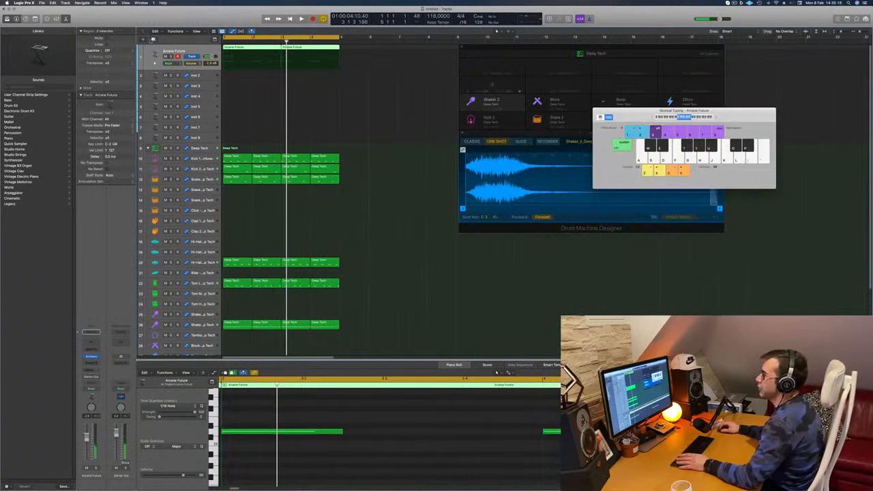
pyautogui.press('super+d')
pyautogui.click(252, 52)
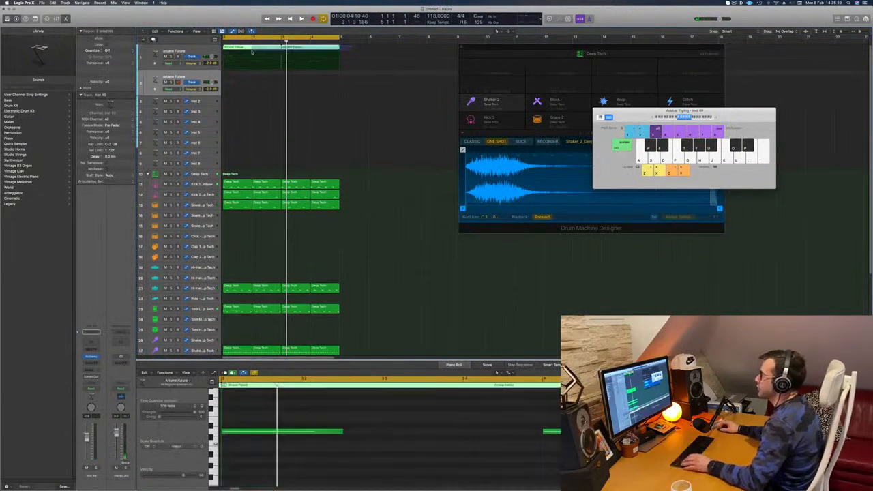
pyautogui.moveTo(252, 52); pyautogui.dragTo(248, 83)
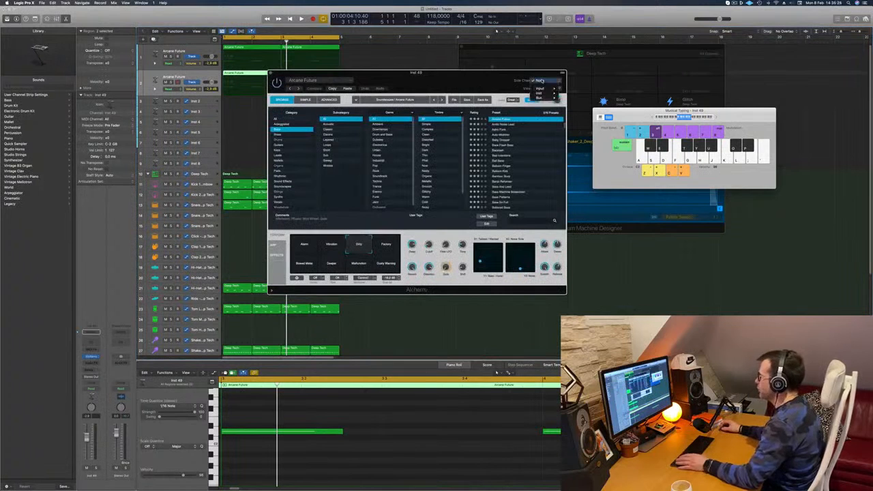
# Load the 808 Bass preset in the duplicated track's Alchemy and play the loop.
pyautogui.scroll(5, 511, 131)
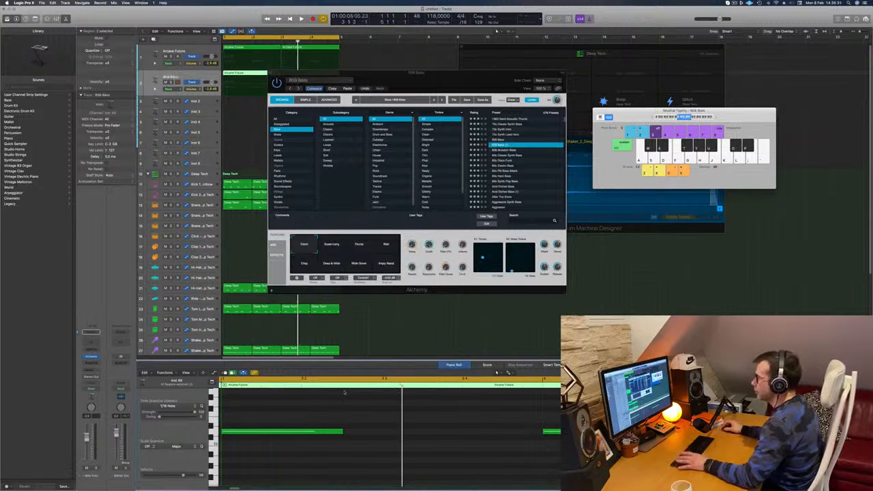
pyautogui.moveTo(436, 80); pyautogui.dragTo(531, 87)
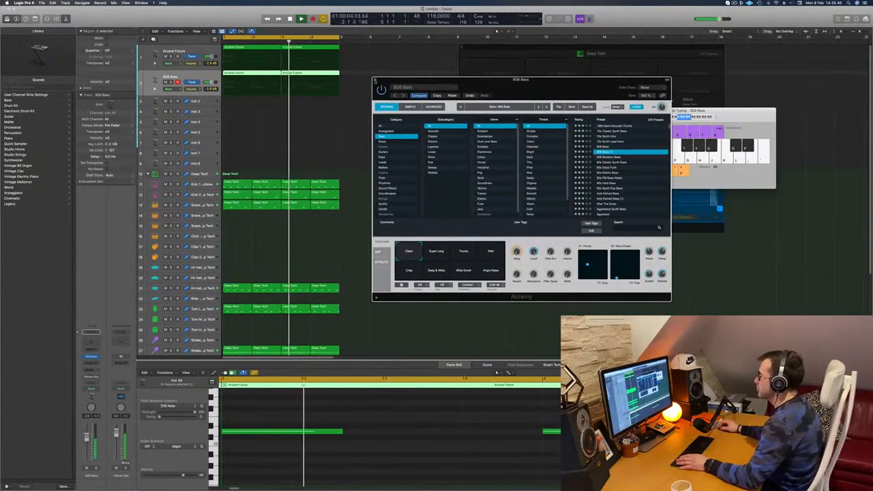
pyautogui.press('super+w')
pyautogui.press('space')
pyautogui.press('space')
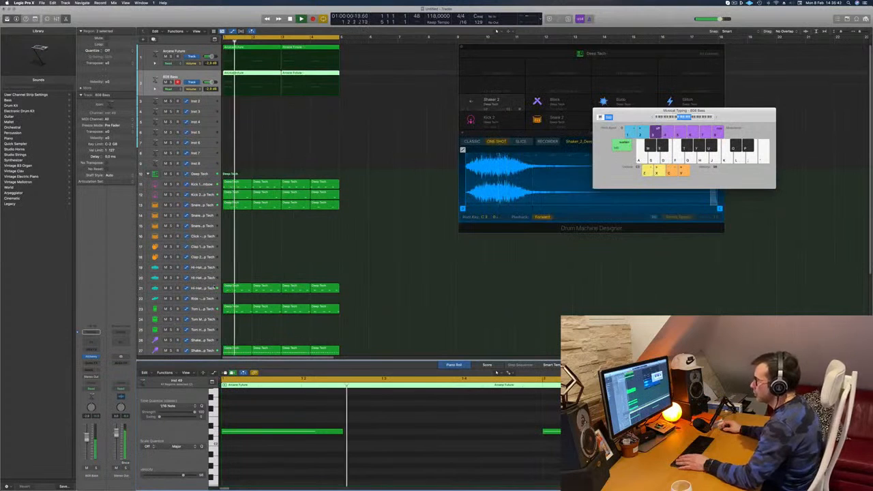
# Play the loop and check the Hi-Hat Open part against the two bass tracks.
pyautogui.scroll(-1, 276, 242)
pyautogui.press('space')
pyautogui.press('space')
pyautogui.scroll(-2, 280, 198)
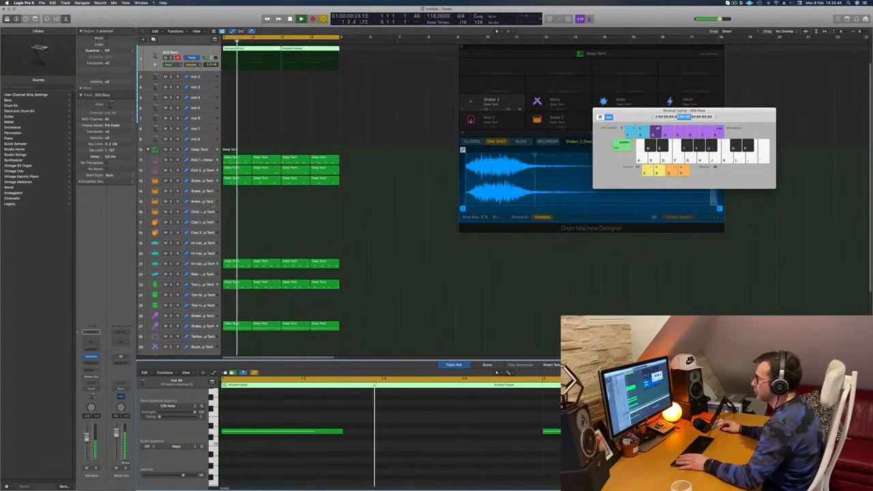
pyautogui.click(203, 264)
pyautogui.press('space')
pyautogui.press('space')
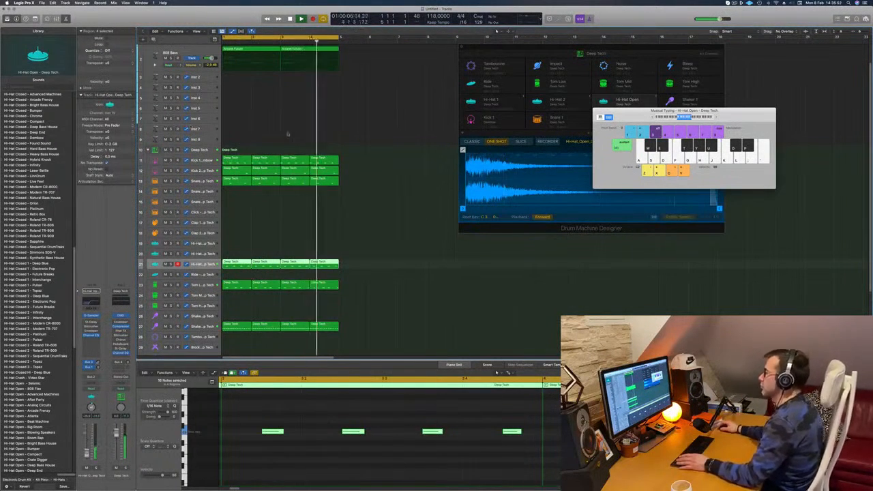
pyautogui.scroll(2, 383, 146)
pyautogui.click(384, 146)
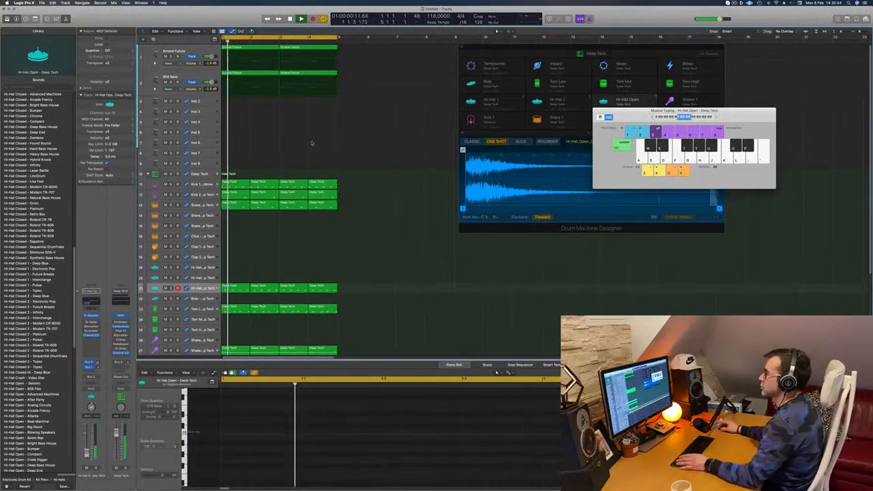
# Copy the first 808 Bass region to bar 1 of the Inst 2 track.
pyautogui.click(195, 76)
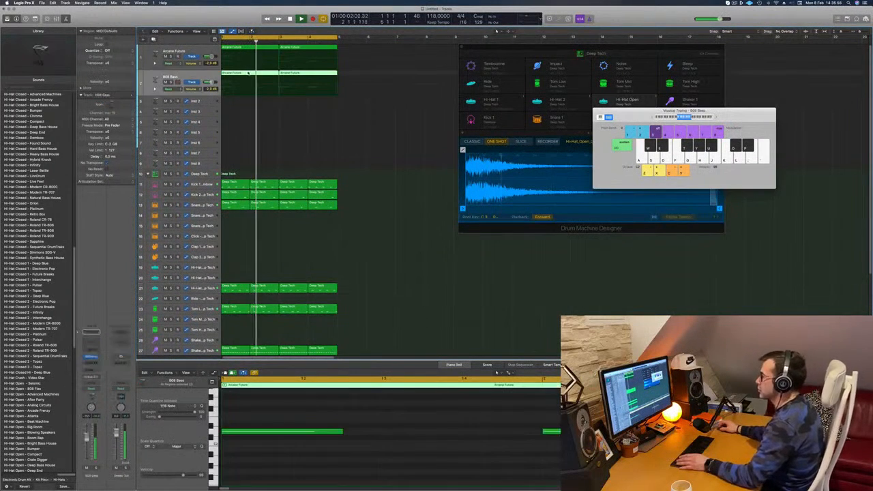
pyautogui.click(278, 105)
pyautogui.click(251, 73)
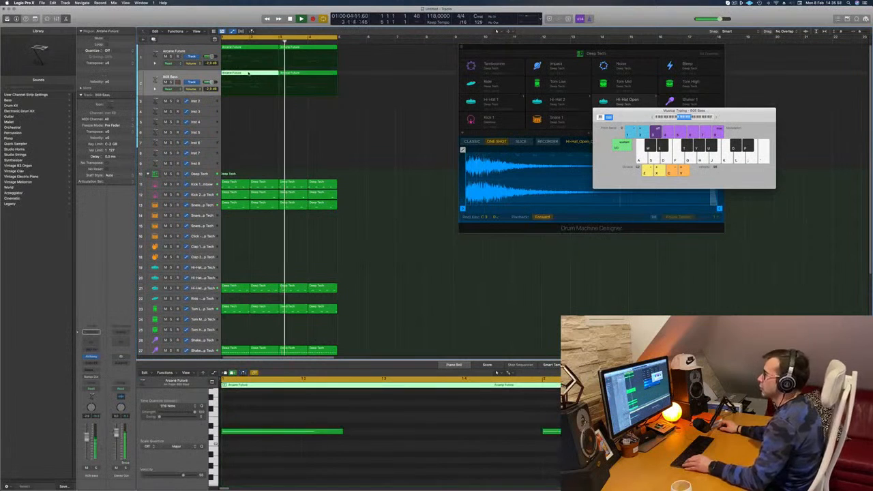
pyautogui.moveTo(252, 73); pyautogui.dragTo(246, 101)
# Shorten the notes in the Inst 2 region and duplicate them into a repeating eighth-note pattern over three pitches.
pyautogui.moveTo(284, 411); pyautogui.dragTo(583, 457)
pyautogui.moveTo(531, 440); pyautogui.dragTo(494, 443)
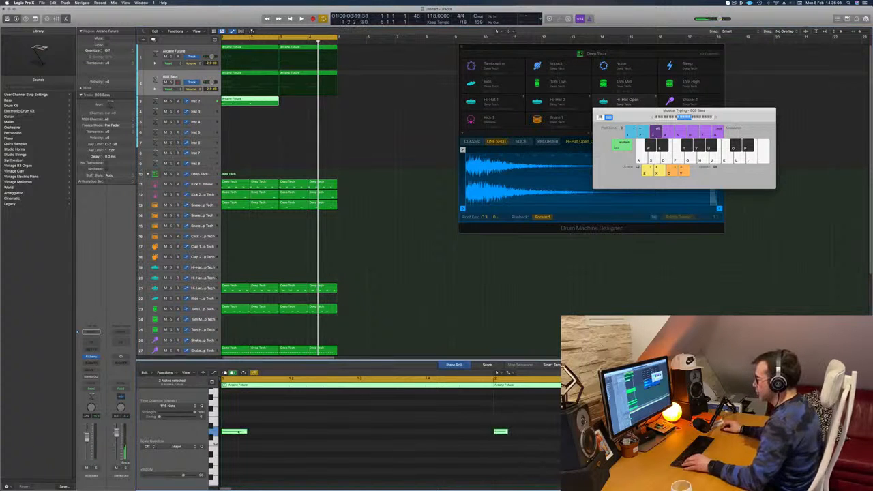
pyautogui.moveTo(236, 431); pyautogui.dragTo(337, 423)
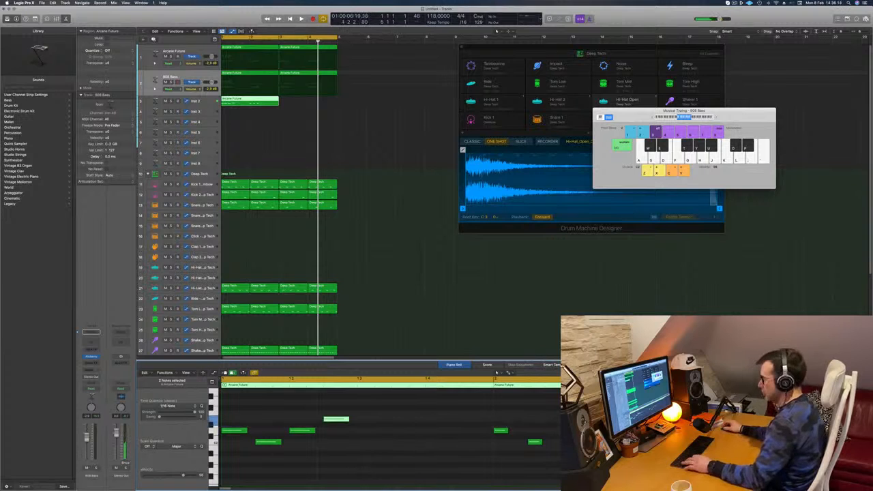
pyautogui.moveTo(235, 432); pyautogui.dragTo(372, 434)
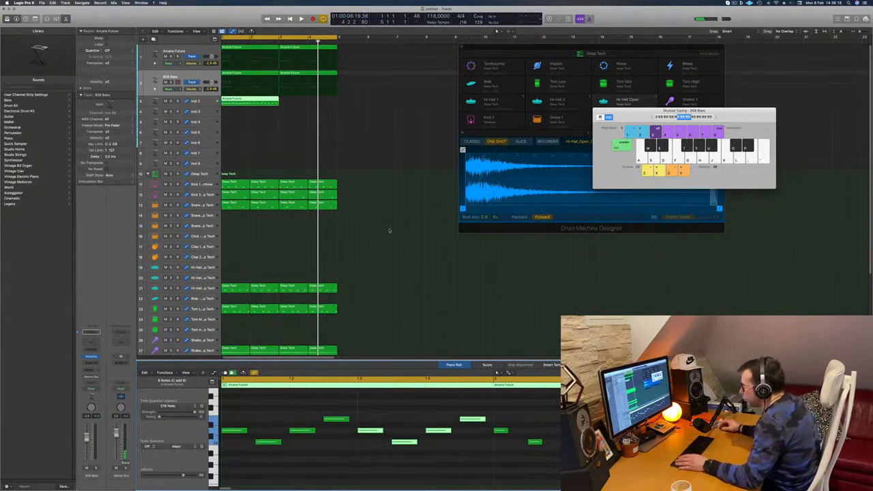
# Copy the Inst 2 region to bar 3 and shift all notes in both regions to a different octave.
pyautogui.moveTo(262, 100); pyautogui.dragTo(305, 103)
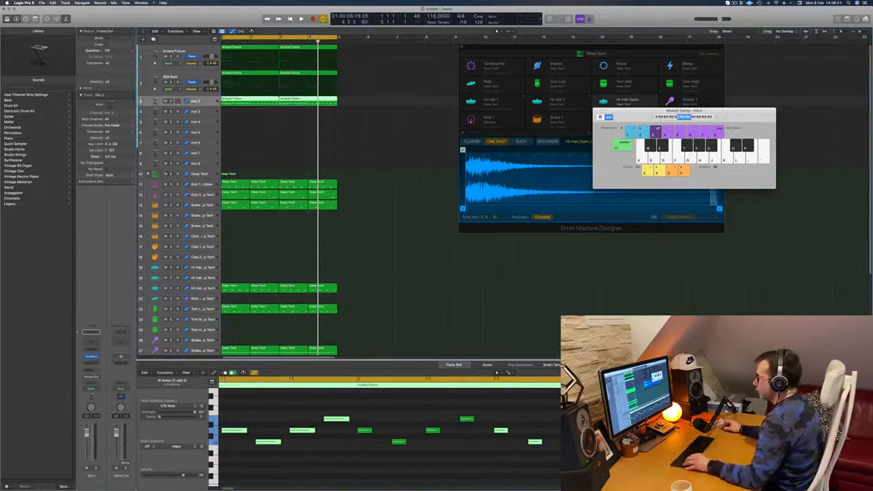
pyautogui.click(325, 476)
pyautogui.press('super+a')
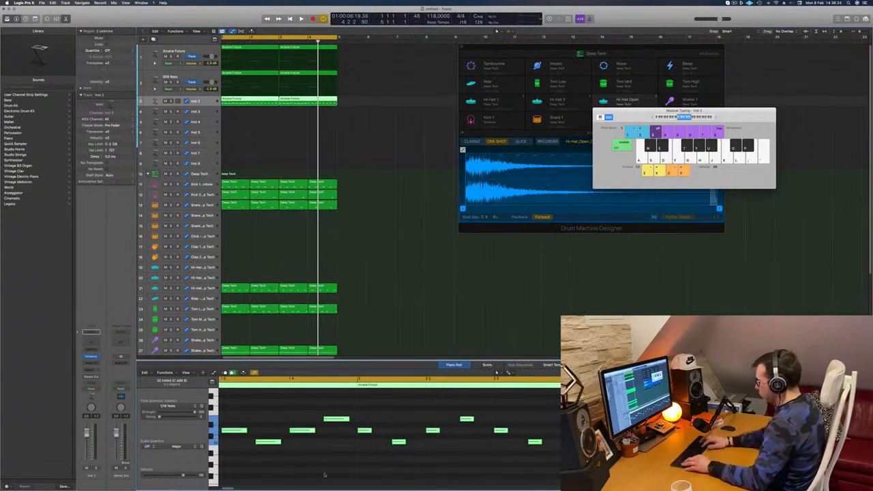
pyautogui.press('Delete')
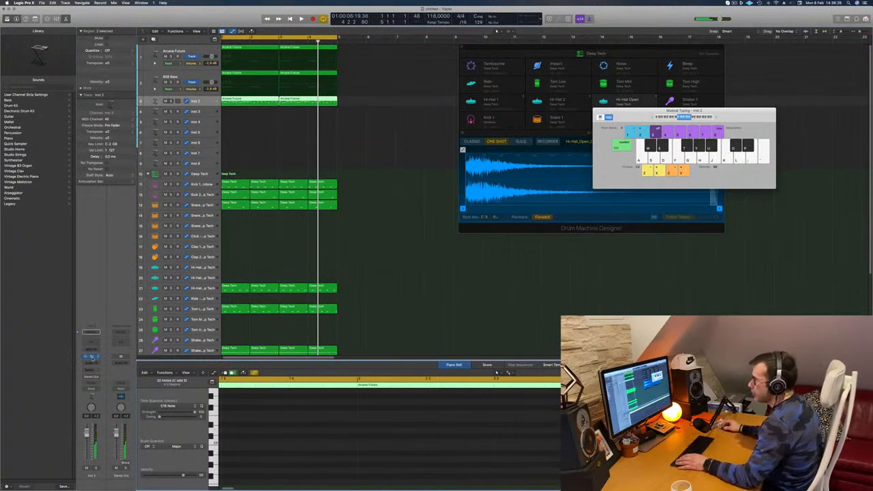
# Open Alchemy on the Inst 2 track, load the 80s Digital Piano preset from the Keys category and play the loop.
pyautogui.click(94, 357)
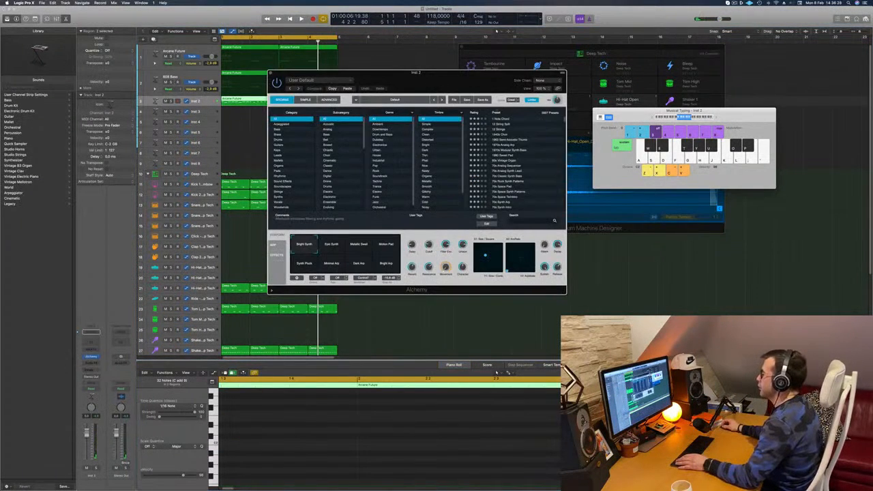
pyautogui.moveTo(355, 73); pyautogui.dragTo(423, 103)
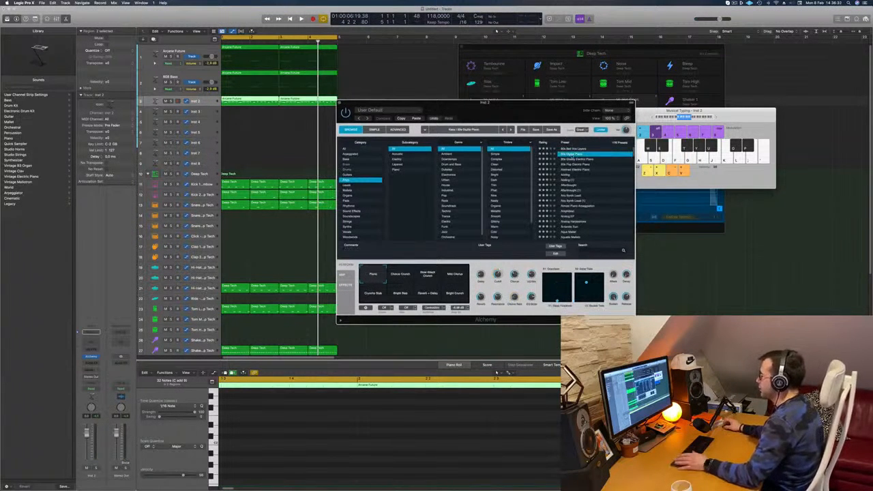
pyautogui.moveTo(531, 112); pyautogui.dragTo(540, 107)
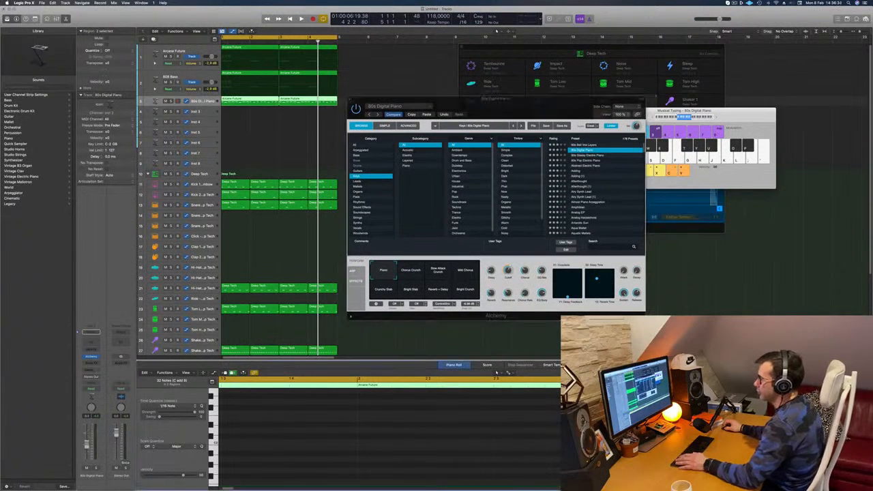
pyautogui.press('Return')
pyautogui.press('space')
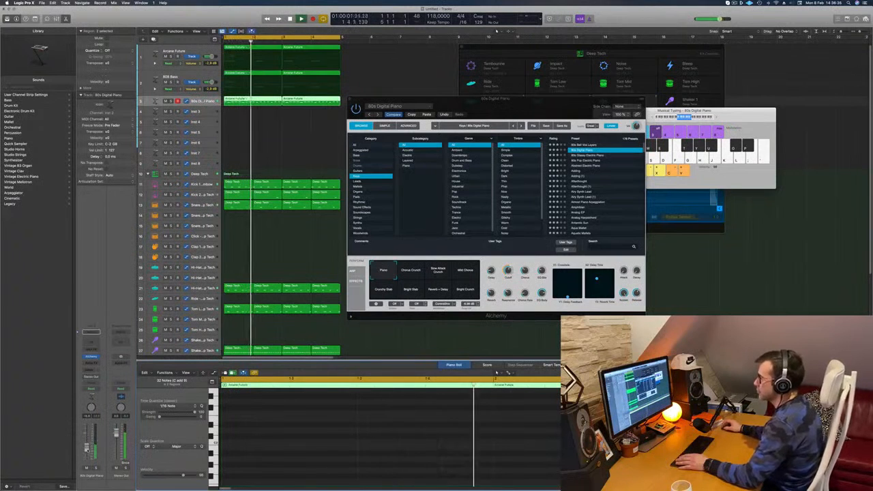
pyautogui.press('Return')
# Audition the 80s Glassy Electric Piano preset and load 80s Pop Electric Piano while the loop plays.
pyautogui.click(591, 156)
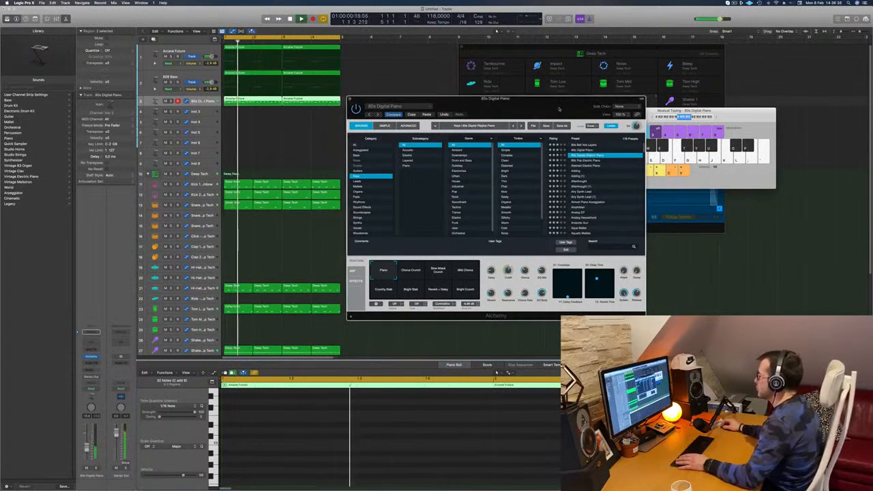
pyautogui.moveTo(557, 108); pyautogui.dragTo(497, 101)
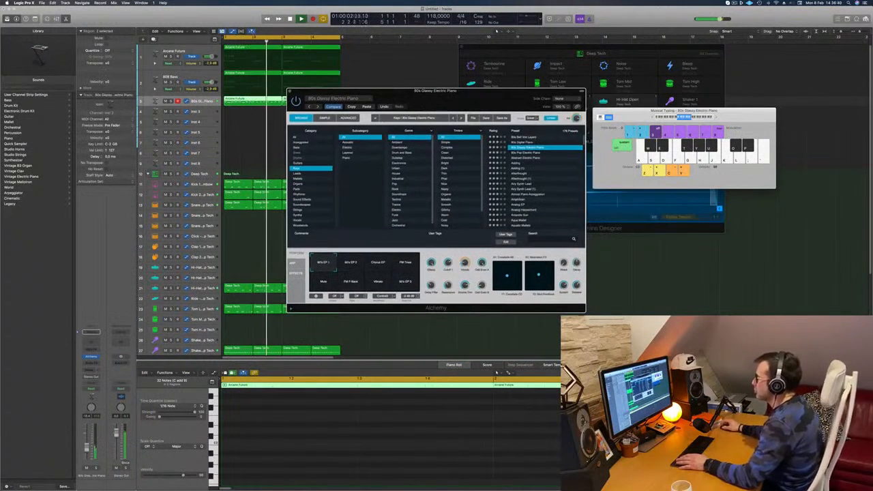
pyautogui.moveTo(355, 91); pyautogui.dragTo(496, 104)
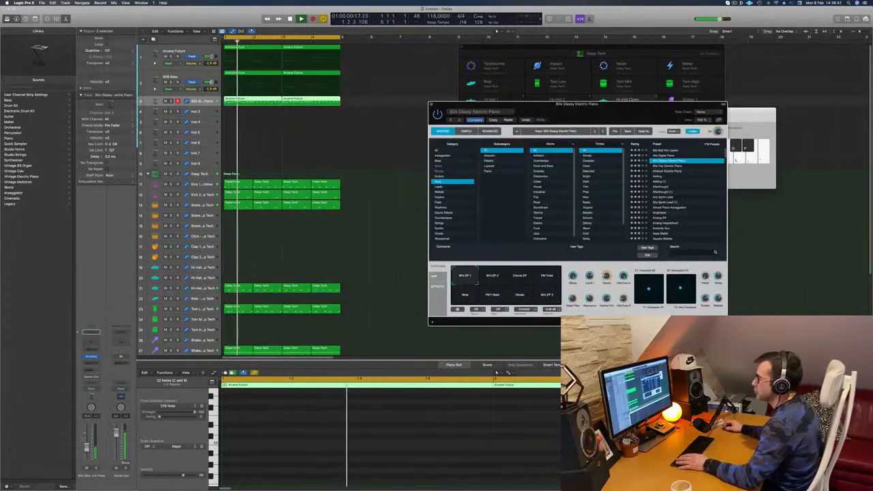
pyautogui.moveTo(599, 121); pyautogui.dragTo(492, 109)
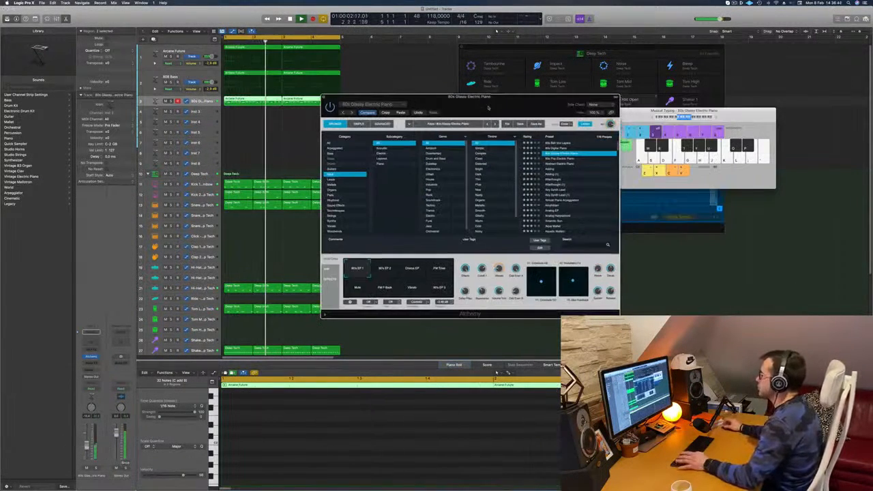
pyautogui.click(553, 161)
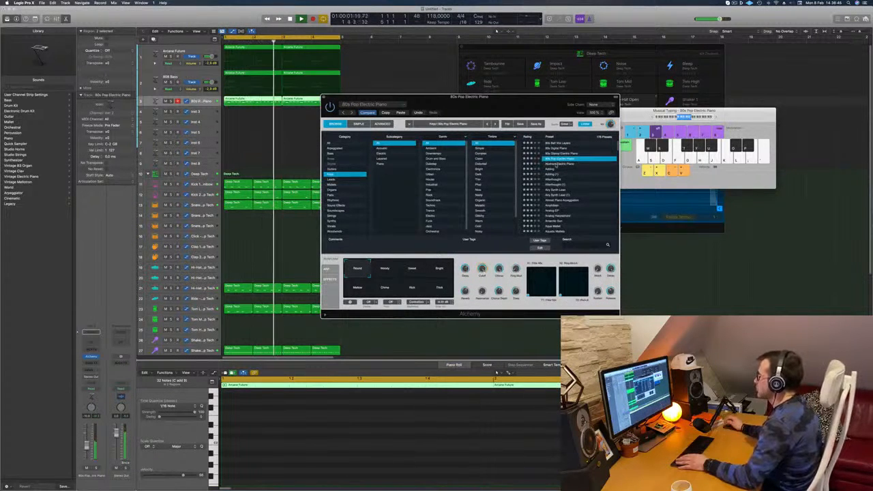
# Audition the Adding (1), Airy Synth Lead and Analog EP presets in Alchemy while the loop plays.
pyautogui.click(556, 175)
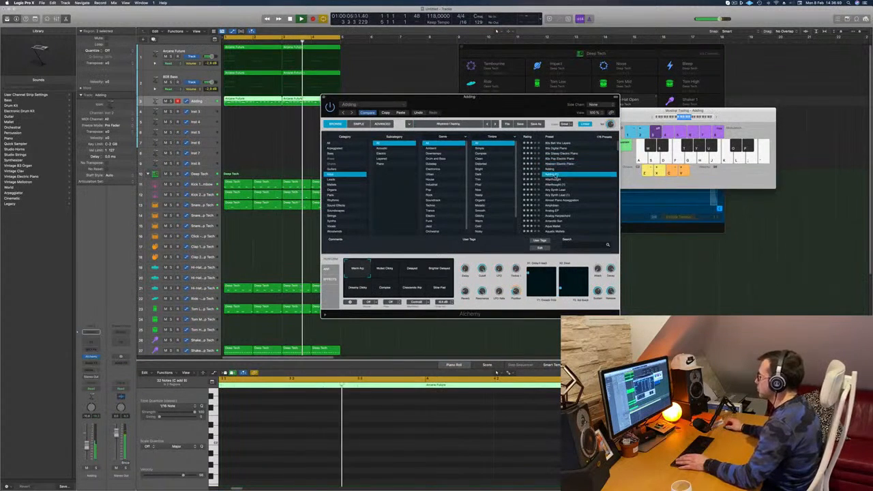
pyautogui.moveTo(501, 97); pyautogui.dragTo(515, 91)
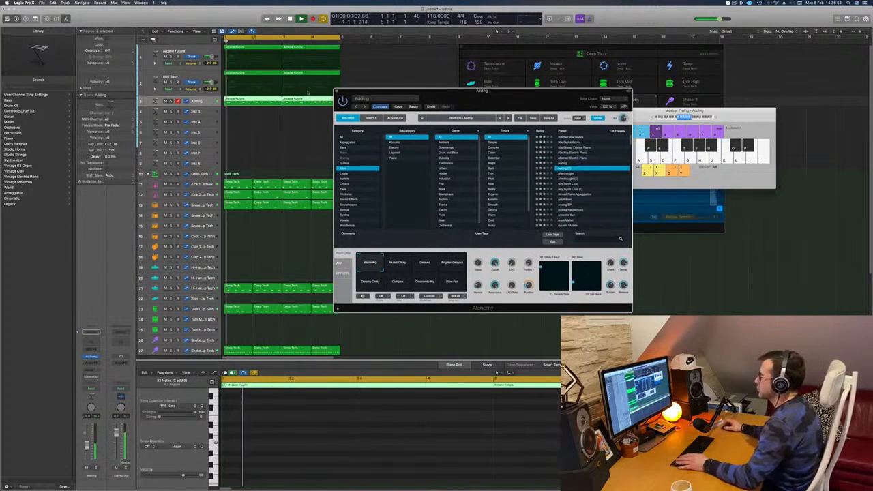
pyautogui.click(566, 185)
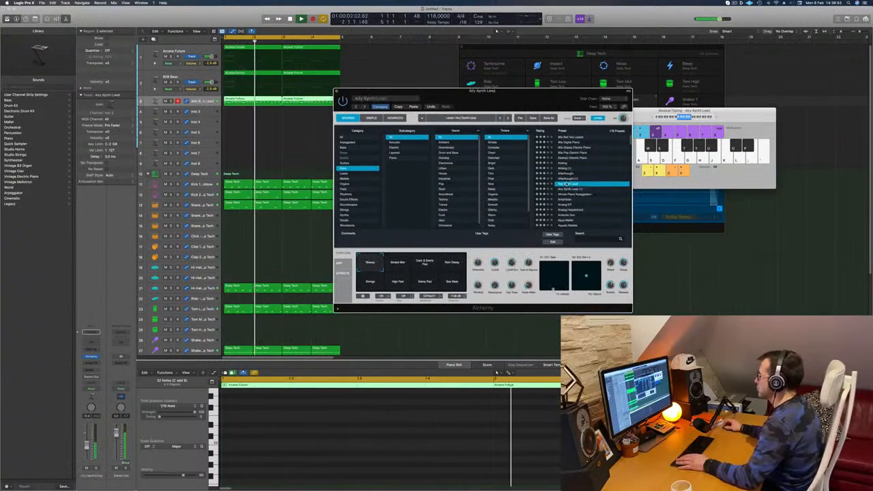
pyautogui.scroll(-1, 580, 190)
pyautogui.click(567, 192)
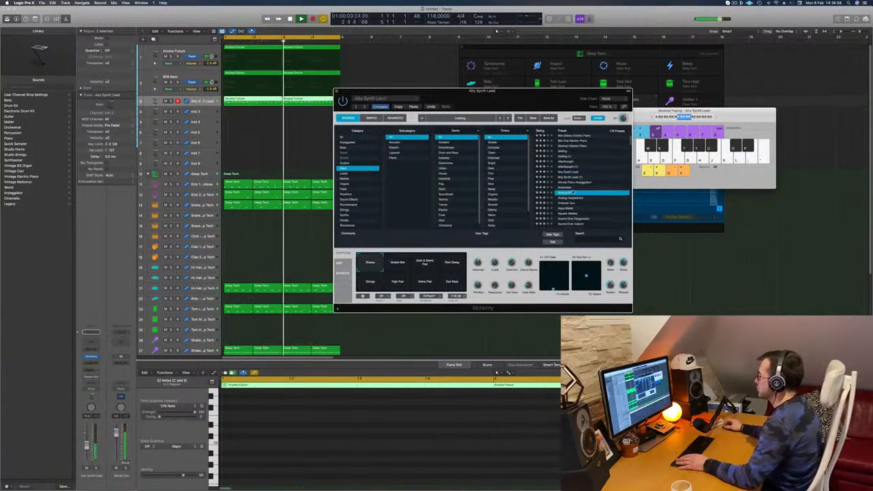
pyautogui.scroll(-3, 579, 171)
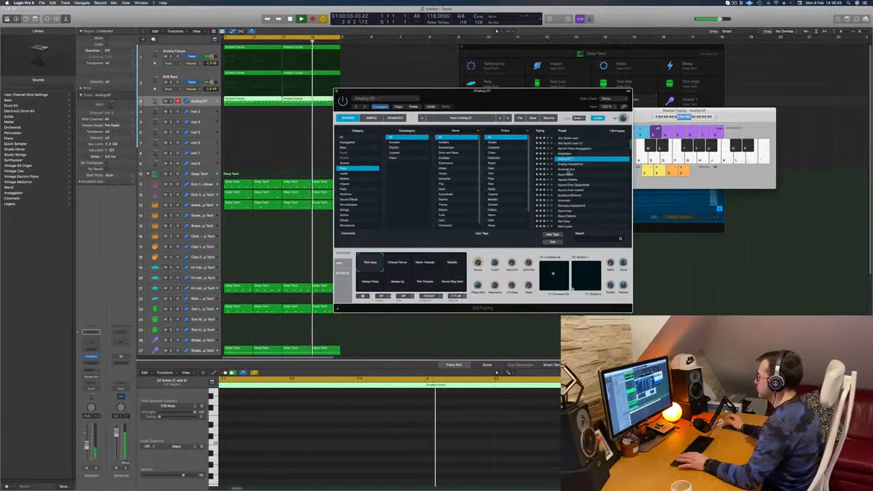
# Load the Antarctic Sun preset, choose its High Resonance snapshot and close the Alchemy window.
pyautogui.click(566, 169)
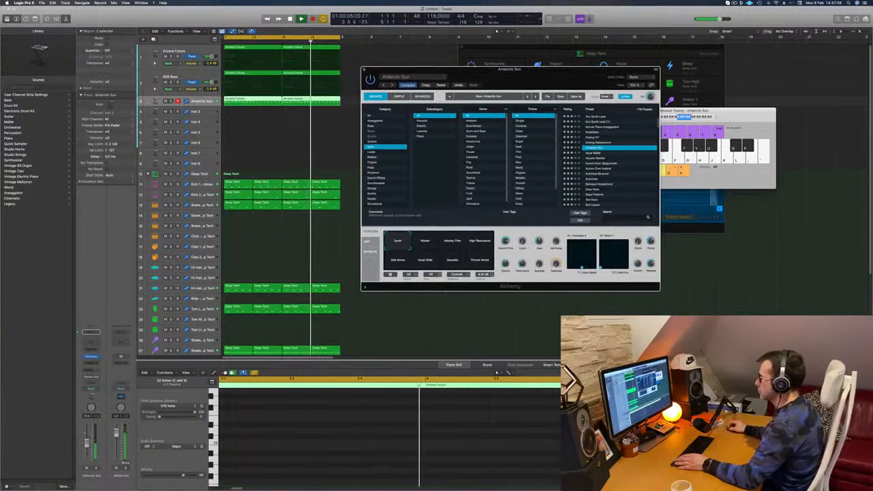
pyautogui.click(425, 240)
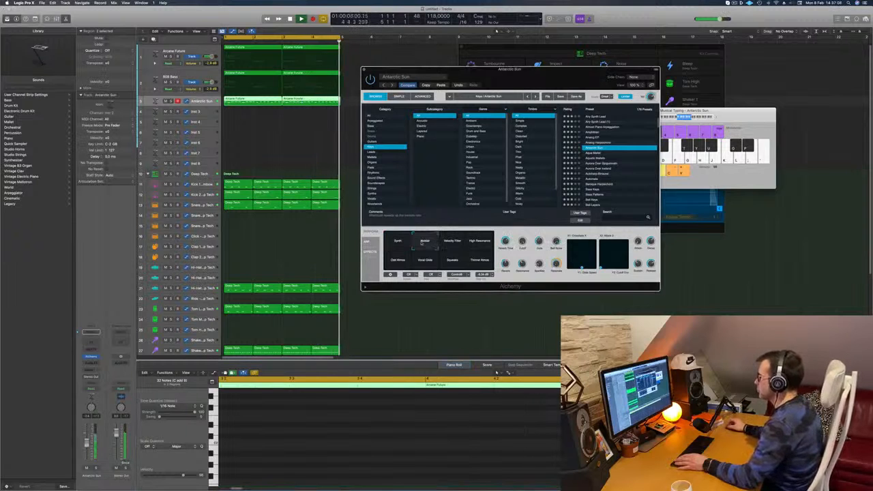
pyautogui.click(453, 242)
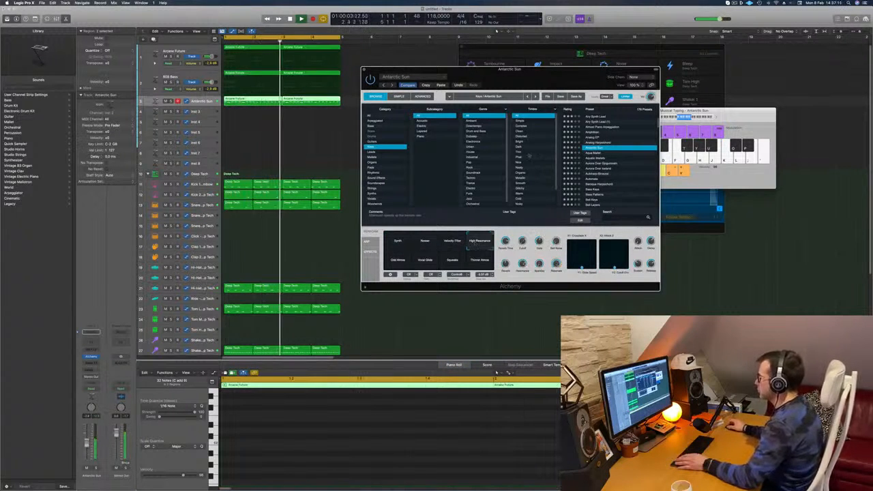
pyautogui.moveTo(547, 69)
pyautogui.mouseDown()
pyautogui.moveTo(569, 64)
pyautogui.moveTo(497, 65)
pyautogui.moveTo(542, 65)
pyautogui.mouseUp()
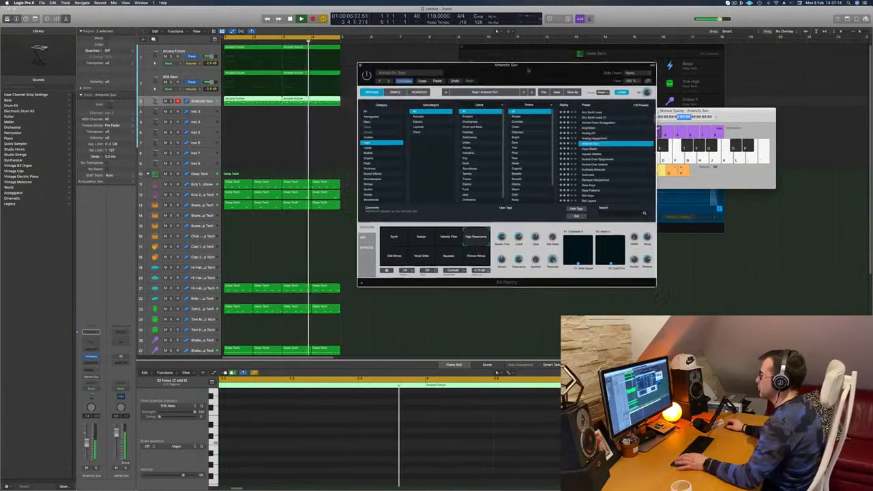
pyautogui.click(87, 444)
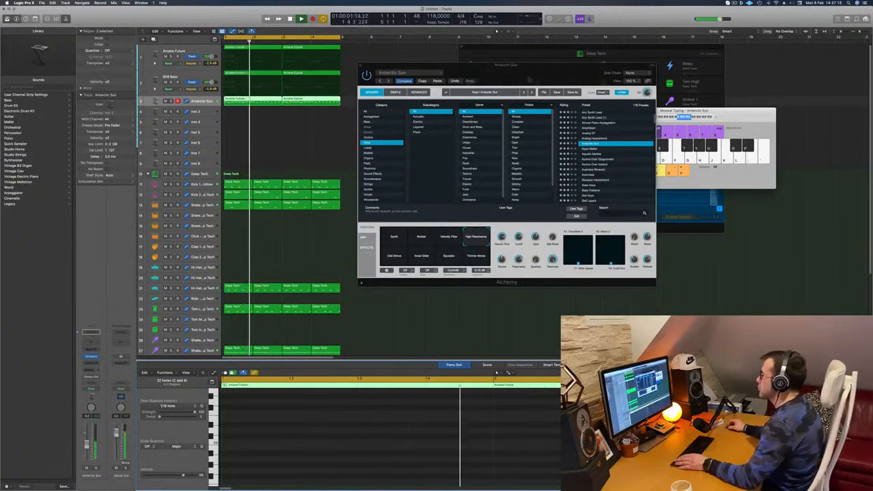
pyautogui.moveTo(544, 63); pyautogui.dragTo(515, 71)
pyautogui.press('super+w')
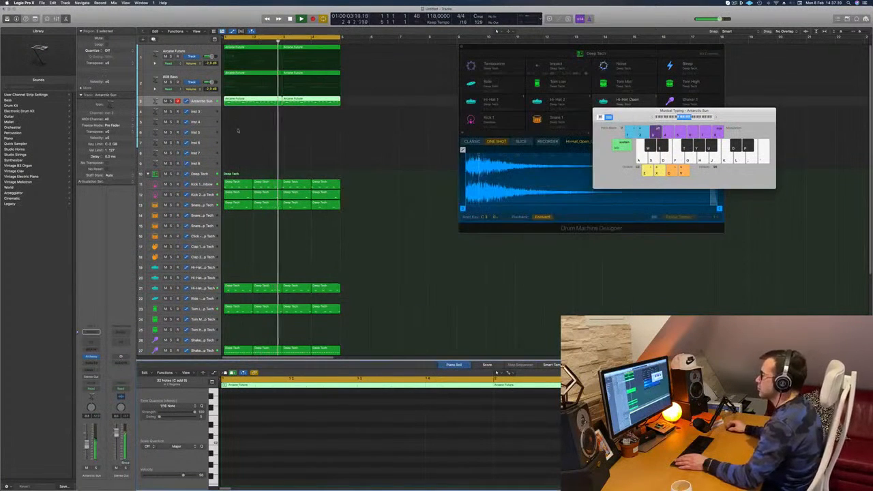
# Copy the first region of the Antarctic Sun track down to the Inst 3 track and stop playback.
pyautogui.click(238, 132)
pyautogui.click(198, 103)
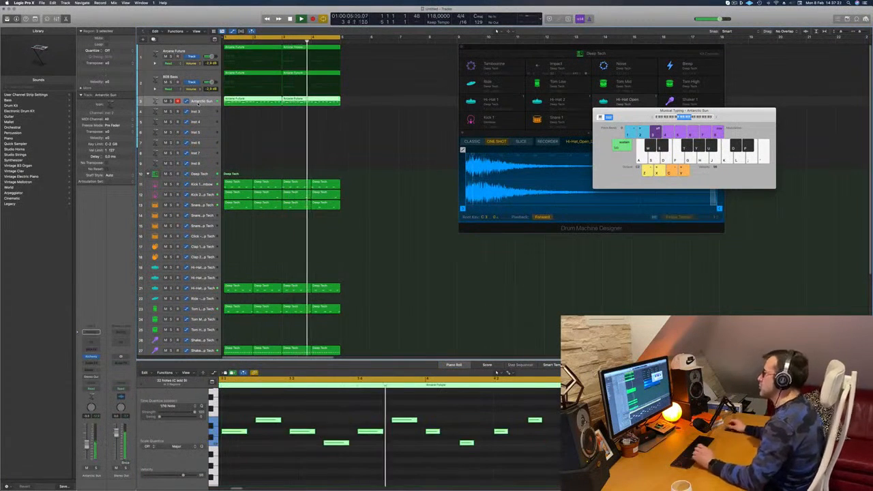
pyautogui.click(292, 113)
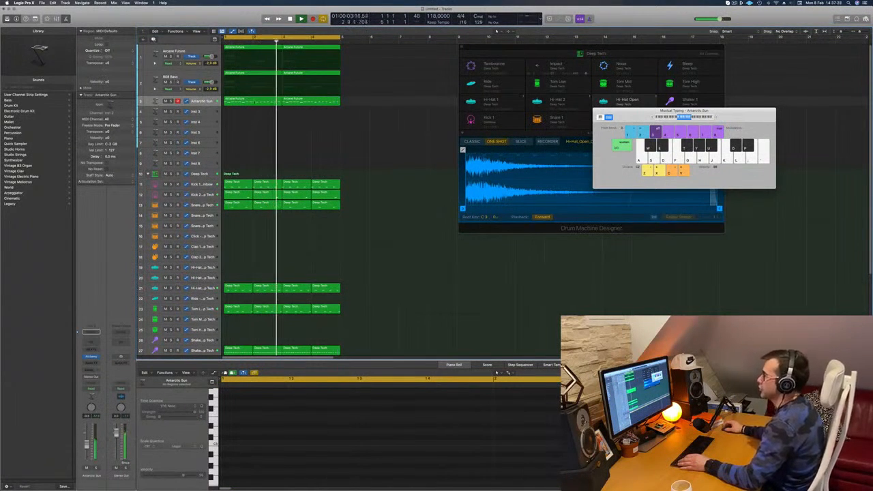
pyautogui.moveTo(255, 102); pyautogui.dragTo(255, 112)
pyautogui.press('space')
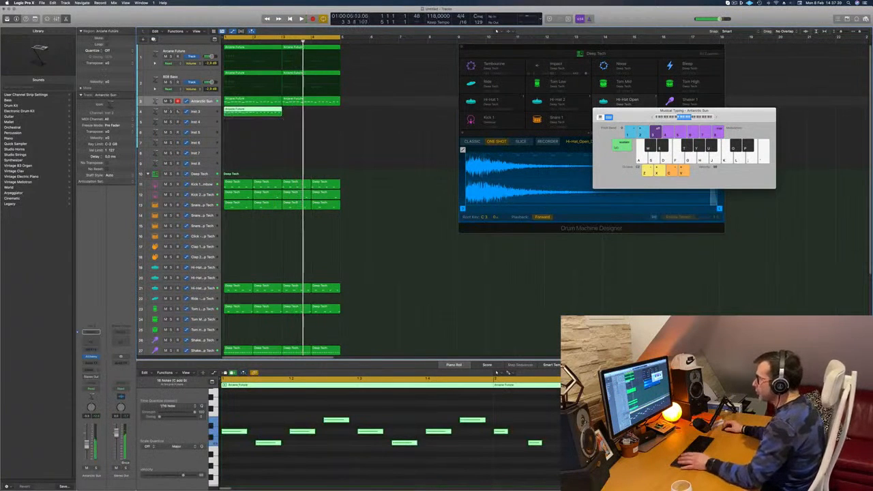
# Delete all but the lowest-pitch notes in the Inst 3 region and shift the remaining notes to a different octave.
pyautogui.scroll(-2, 260, 419)
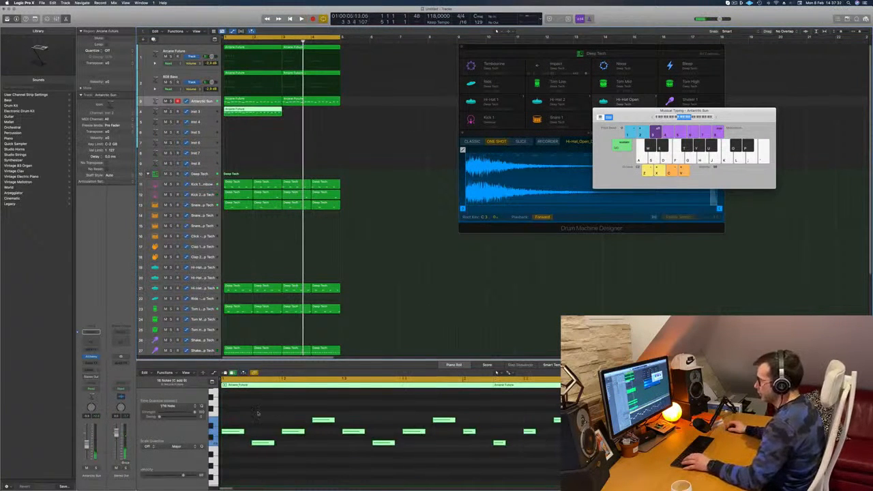
pyautogui.click(258, 413)
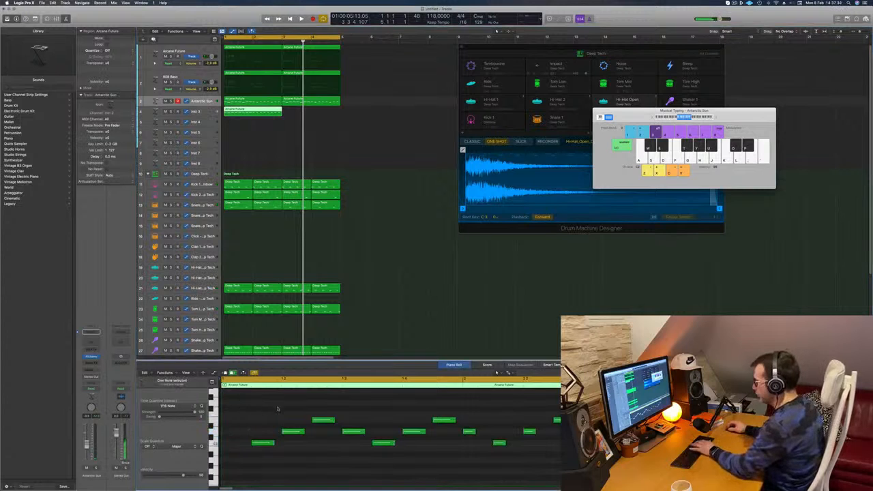
pyautogui.moveTo(337, 414); pyautogui.dragTo(367, 434)
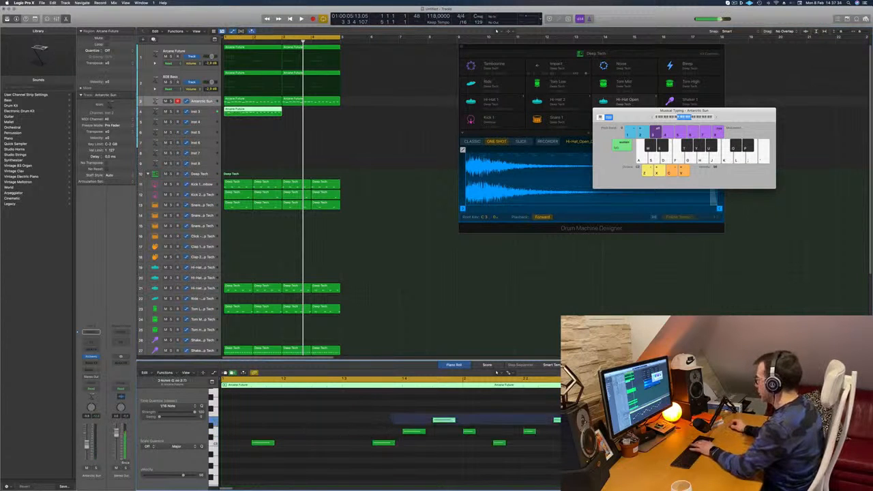
pyautogui.press('Delete')
pyautogui.press('space')
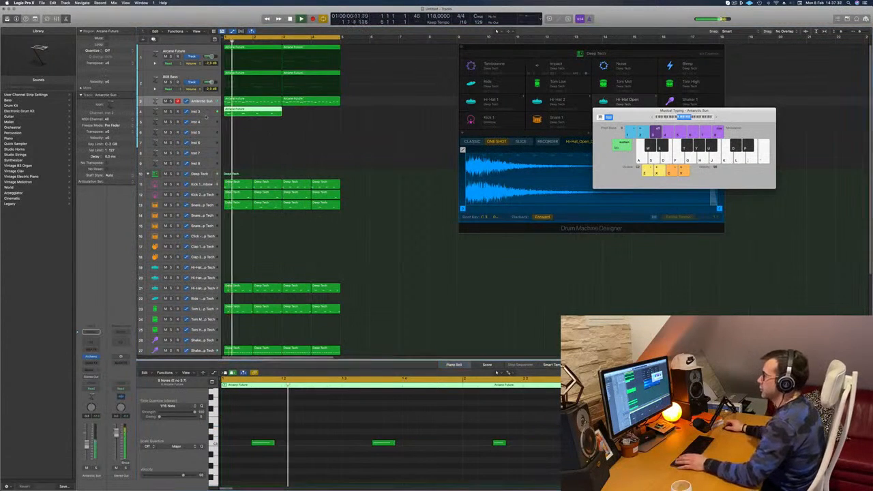
pyautogui.press('Down')
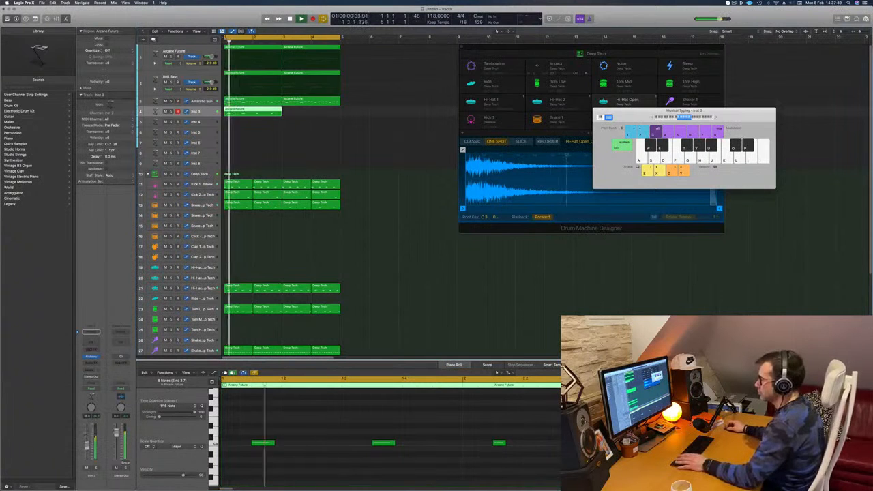
pyautogui.press('super+a')
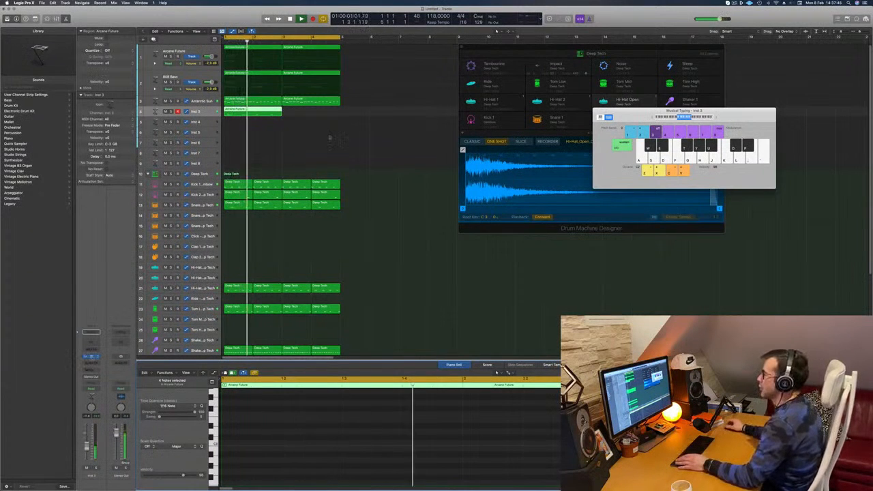
# Open Alchemy on the Inst 3 track and load the Brass Response preset from the Brass category.
pyautogui.click(91, 357)
pyautogui.moveTo(402, 82); pyautogui.dragTo(413, 82)
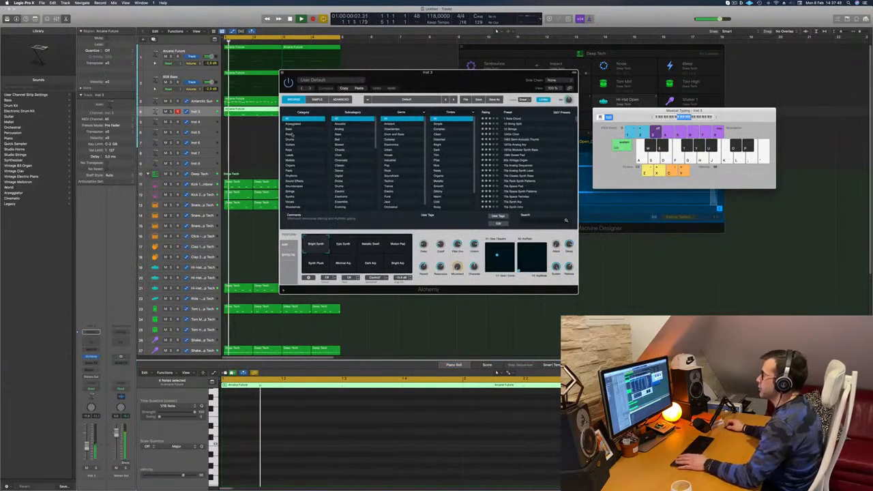
pyautogui.click(289, 134)
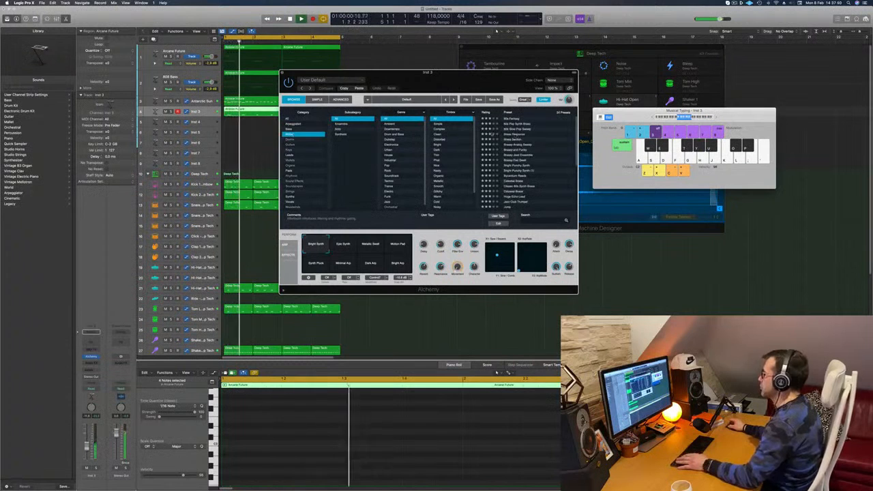
pyautogui.moveTo(453, 82); pyautogui.dragTo(490, 76)
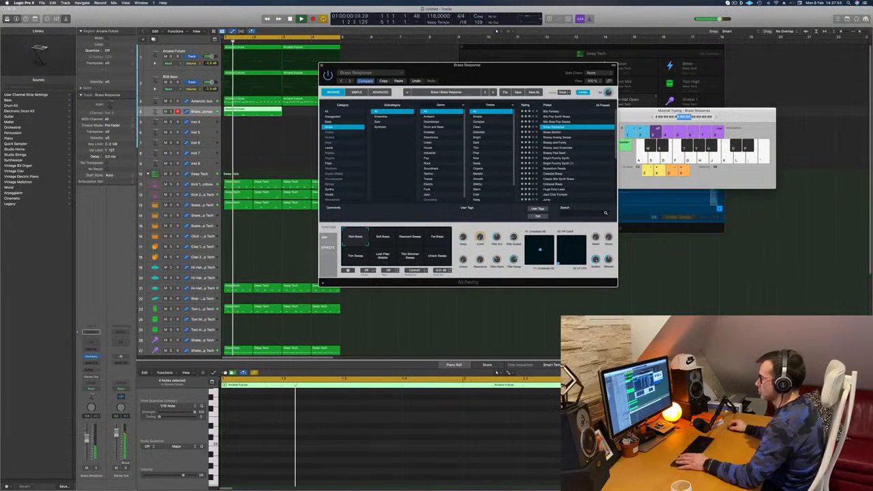
pyautogui.press('space')
# Audition the Brass Section, Bright Punchy Synth, Colossal Brass and Jump presets while the loop plays.
pyautogui.click(556, 133)
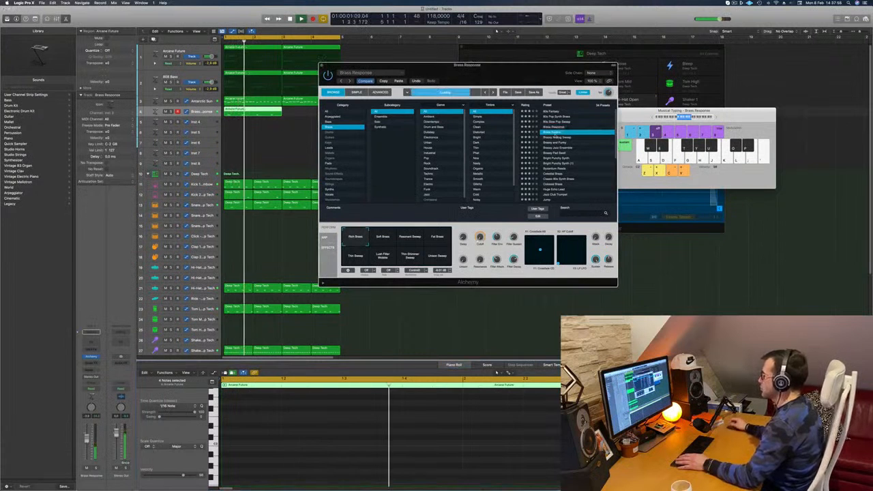
pyautogui.moveTo(508, 66); pyautogui.dragTo(550, 45)
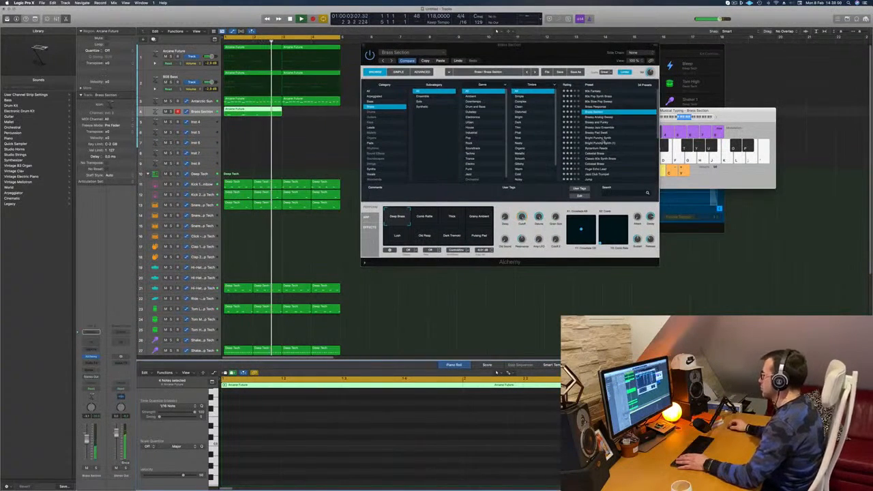
pyautogui.click(600, 137)
pyautogui.moveTo(579, 45); pyautogui.dragTo(574, 41)
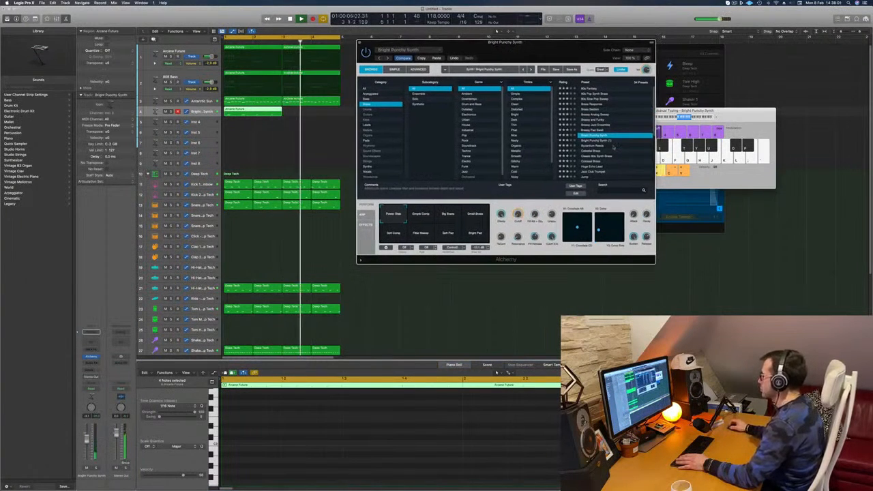
pyautogui.scroll(-4, 613, 102)
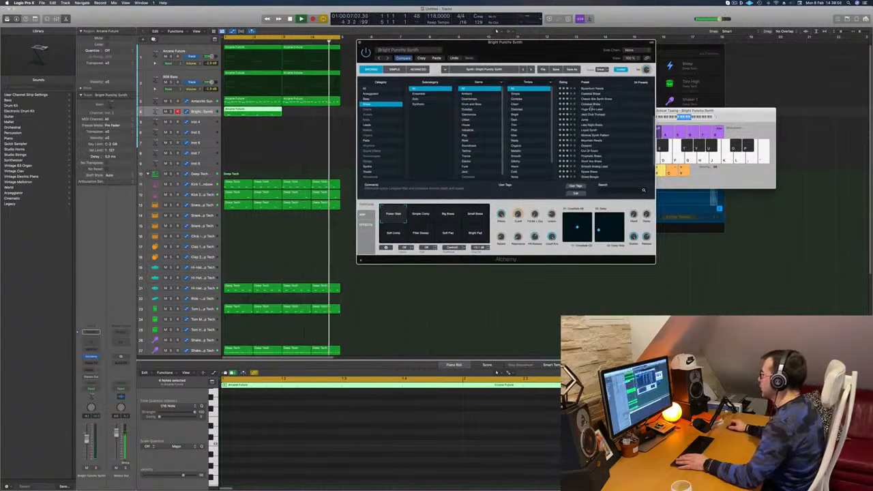
pyautogui.click(612, 103)
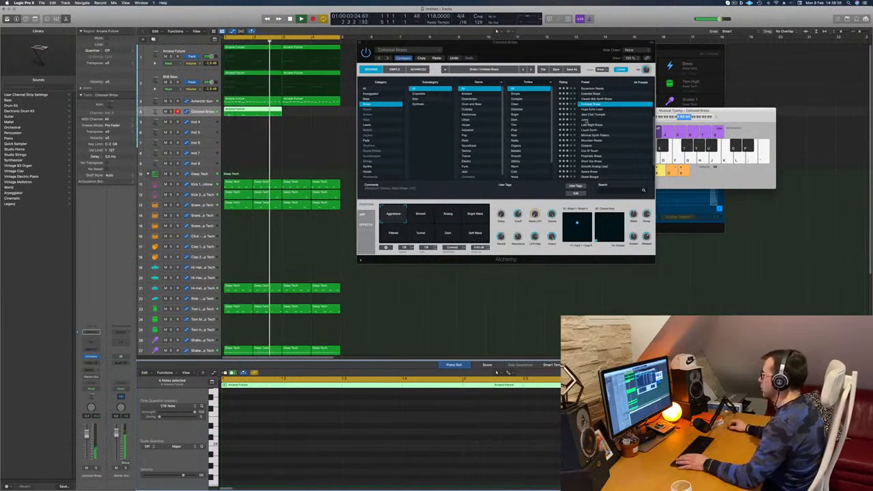
pyautogui.click(584, 119)
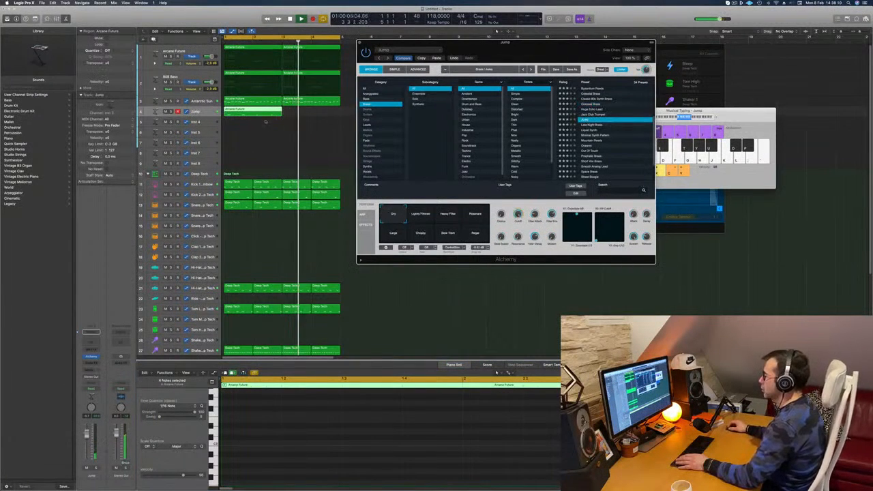
# Copy the region on the brass track to bar 3 and load the Byzantium Reeds preset in Alchemy.
pyautogui.moveTo(268, 112); pyautogui.dragTo(312, 115)
pyautogui.scroll(-3, 603, 137)
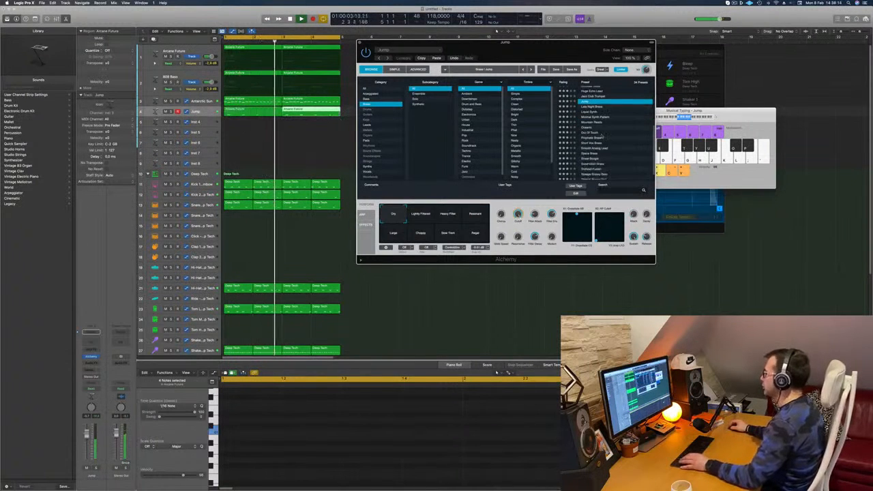
pyautogui.scroll(-1, 603, 137)
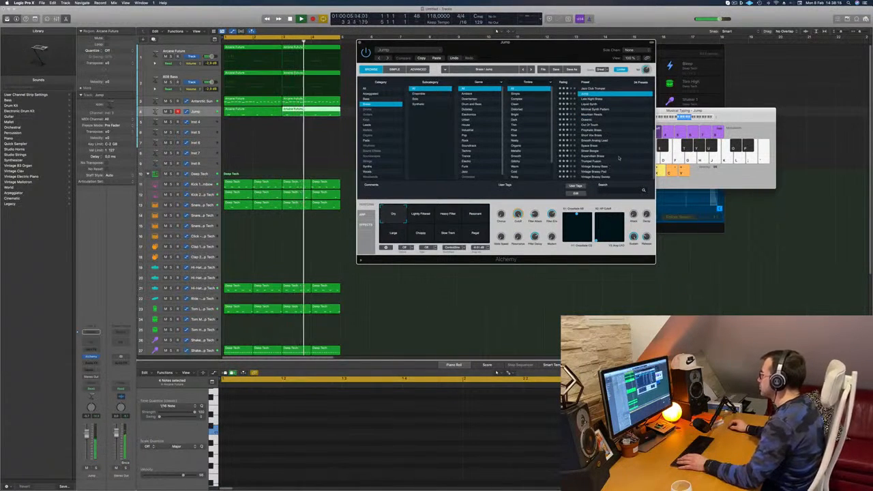
pyautogui.scroll(5, 620, 143)
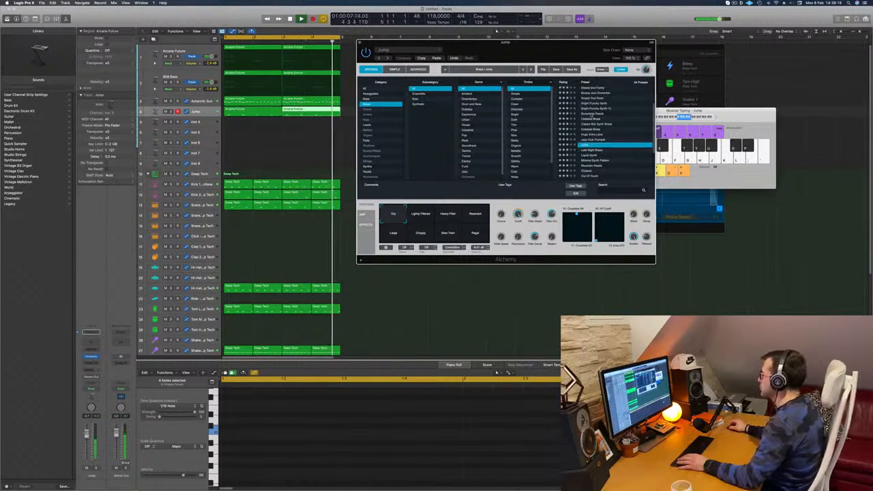
pyautogui.click(593, 114)
pyautogui.moveTo(548, 57); pyautogui.dragTo(692, 62)
# Select both regions on the Byzantium Reeds track with all their notes and choose the Bright Delay Lead snapshot.
pyautogui.press('super+Left')
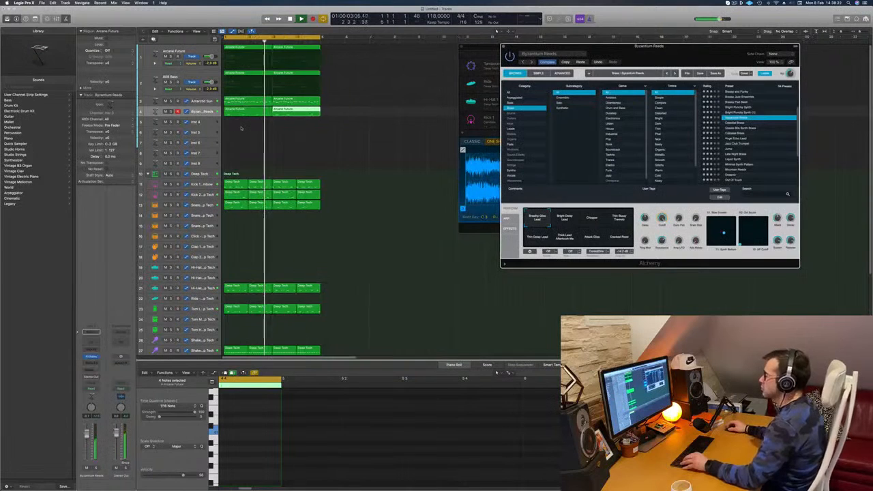
pyautogui.moveTo(241, 127); pyautogui.dragTo(275, 115)
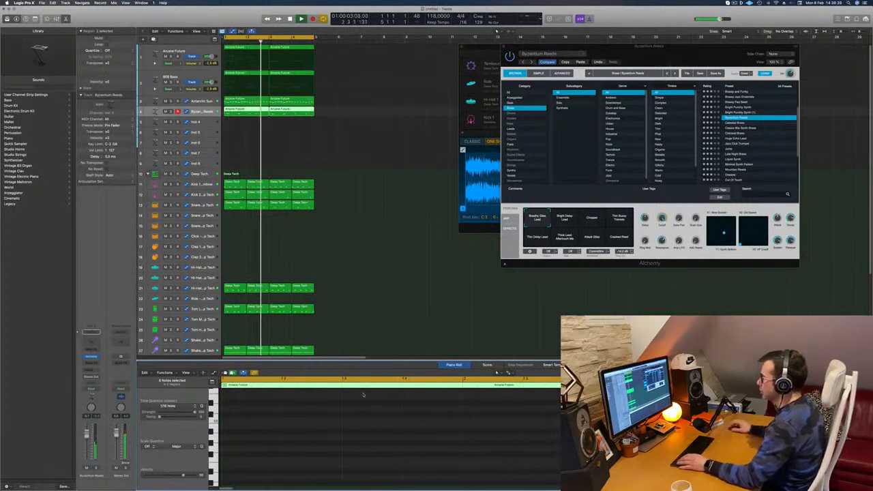
pyautogui.click(563, 219)
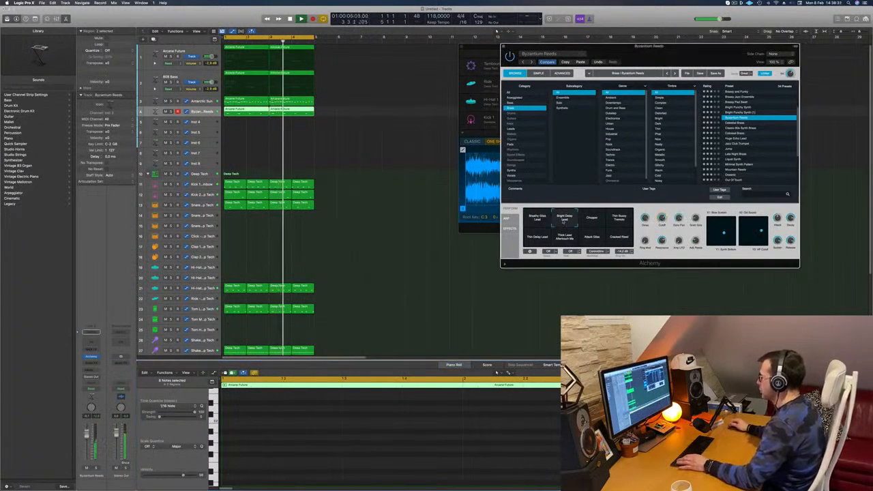
# Audition the Chopper and Thin Buzzy Tremolo snapshots on Byzantium Reeds, settle on Thin Delay Lead, and deselect the regions.
pyautogui.moveTo(624, 186); pyautogui.dragTo(513, 207)
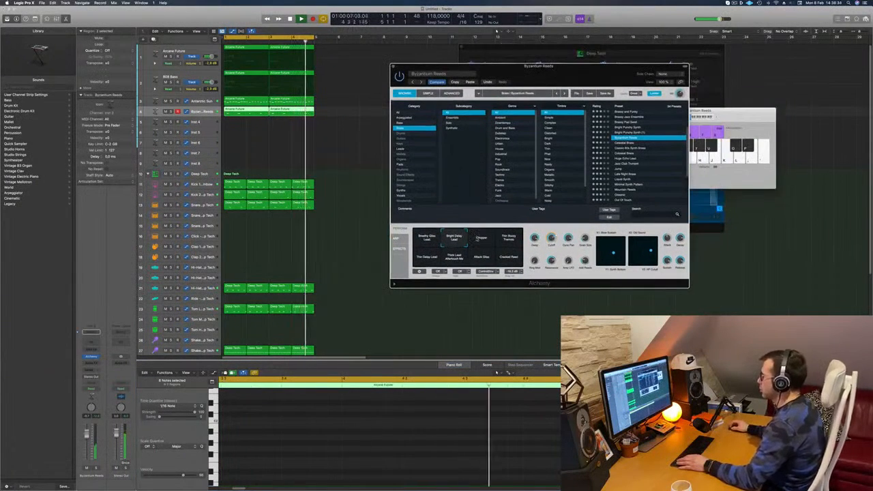
pyautogui.click(481, 238)
pyautogui.moveTo(574, 77); pyautogui.dragTo(588, 74)
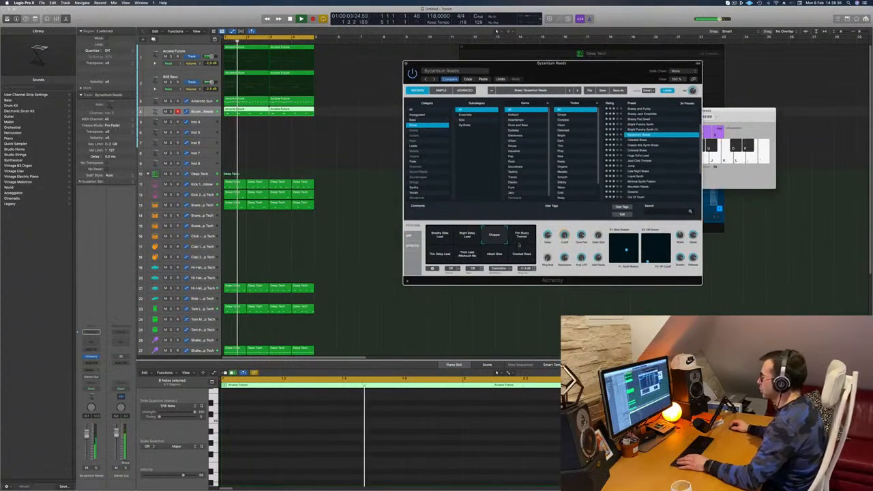
pyautogui.click(521, 235)
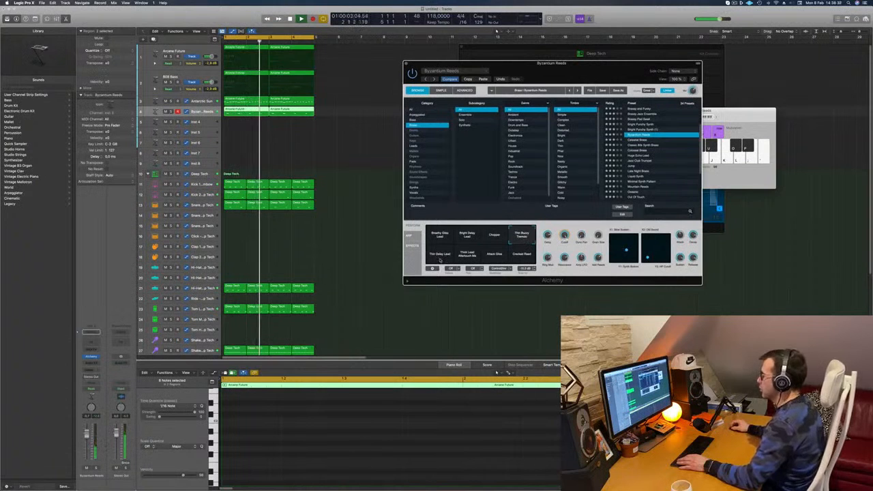
pyautogui.click(440, 257)
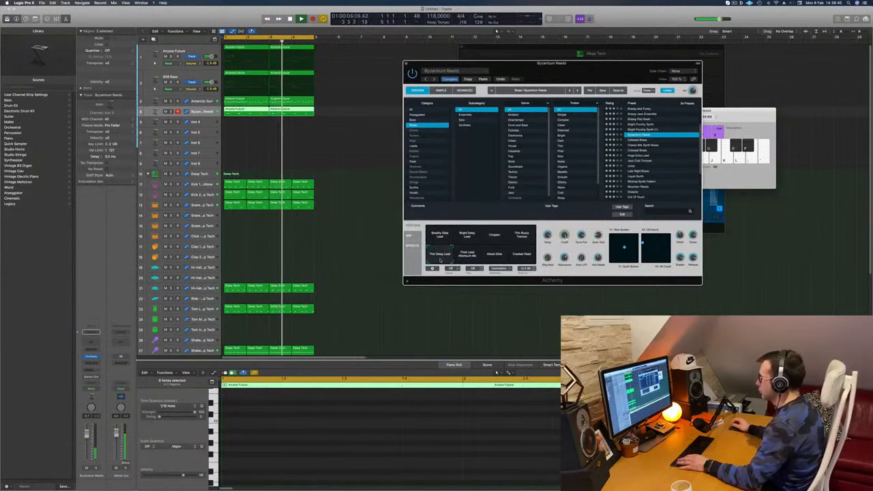
pyautogui.moveTo(599, 73); pyautogui.dragTo(695, 53)
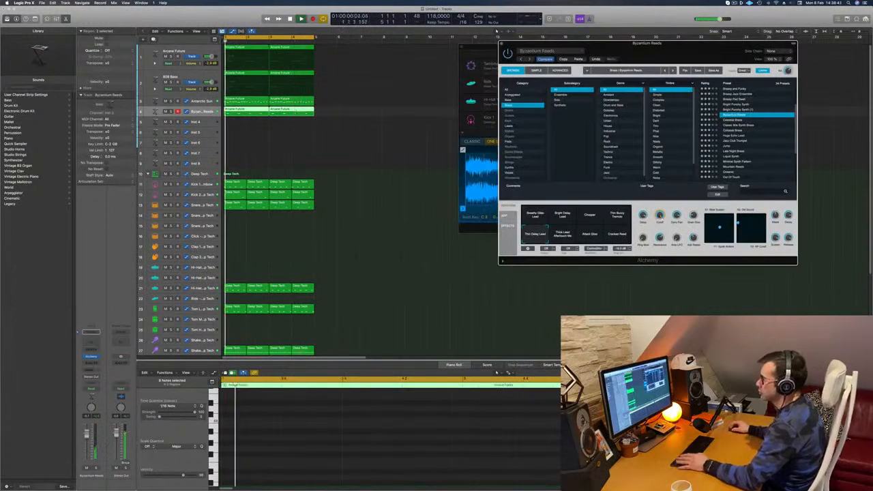
pyautogui.click(405, 170)
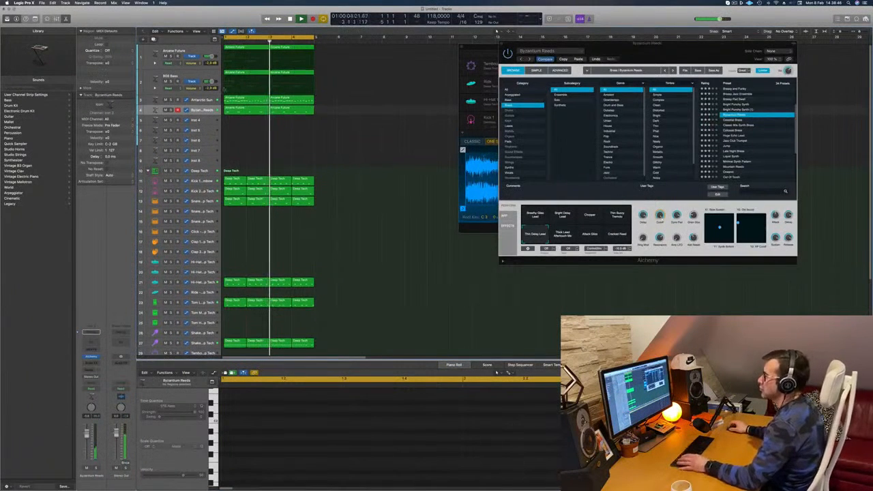
# Open Alchemy on the Antarctic Sun track, compare other snapshots with High Resonance, return to High Resonance and close the plug-in.
pyautogui.click(210, 99)
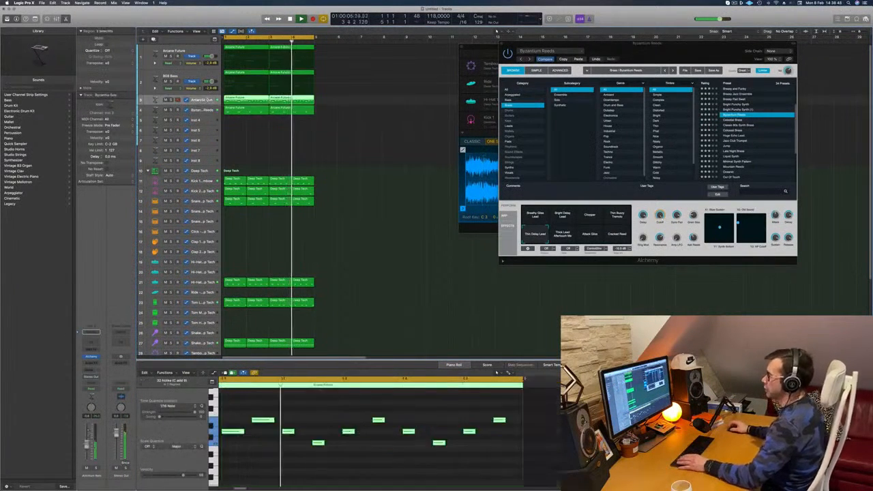
pyautogui.click(95, 356)
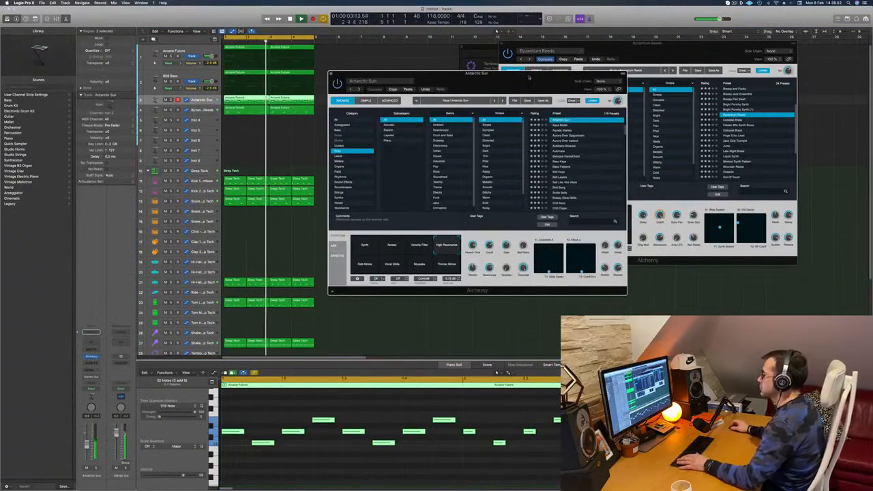
pyautogui.moveTo(529, 77); pyautogui.dragTo(519, 94)
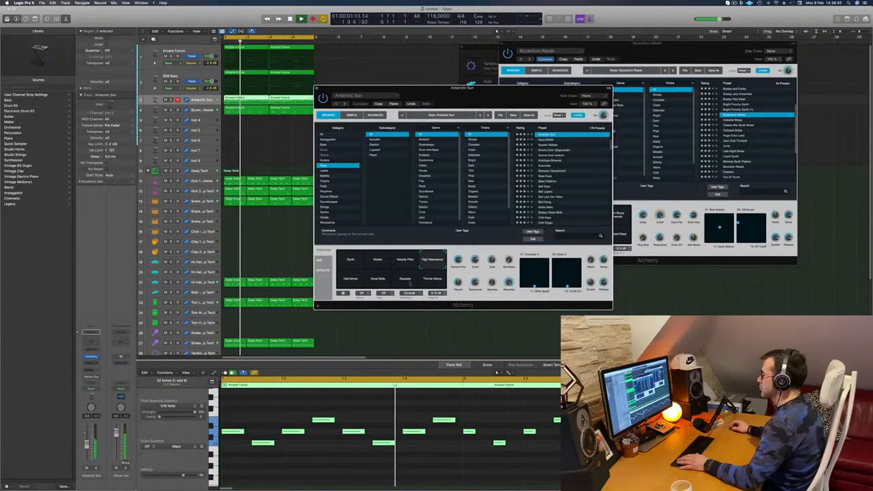
pyautogui.click(431, 278)
pyautogui.click(430, 262)
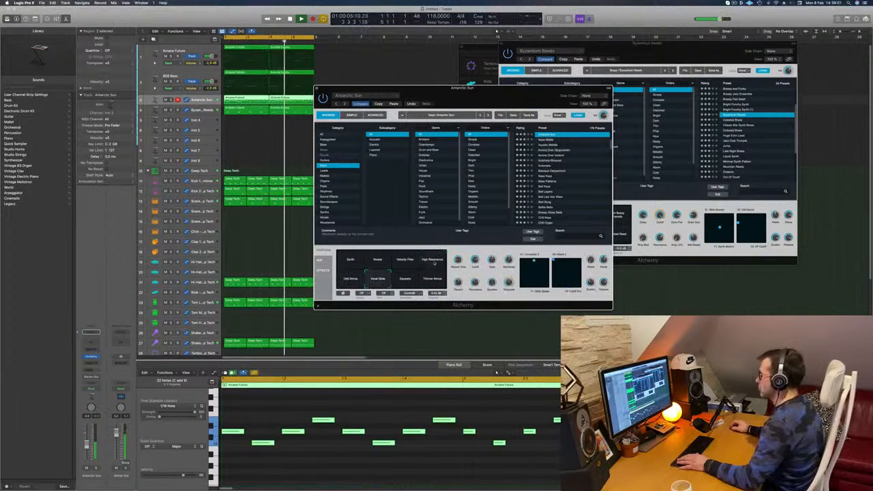
pyautogui.moveTo(475, 260); pyautogui.dragTo(476, 289)
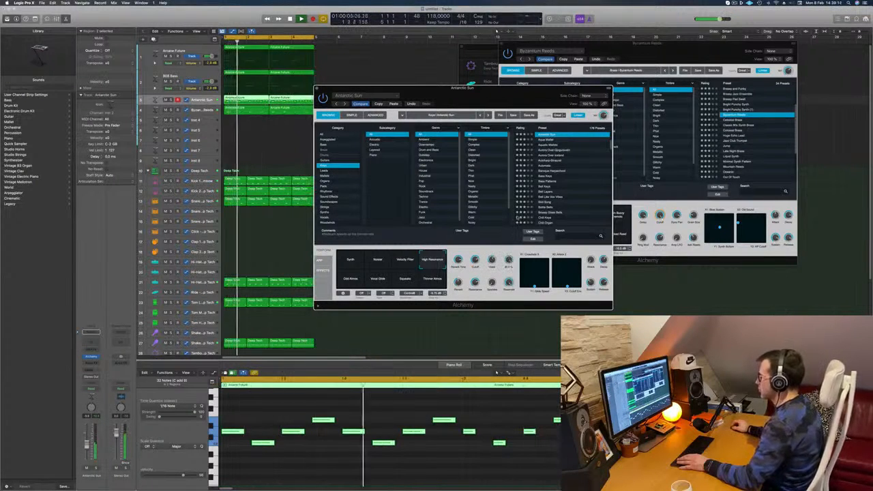
pyautogui.moveTo(318, 89); pyautogui.dragTo(347, 84)
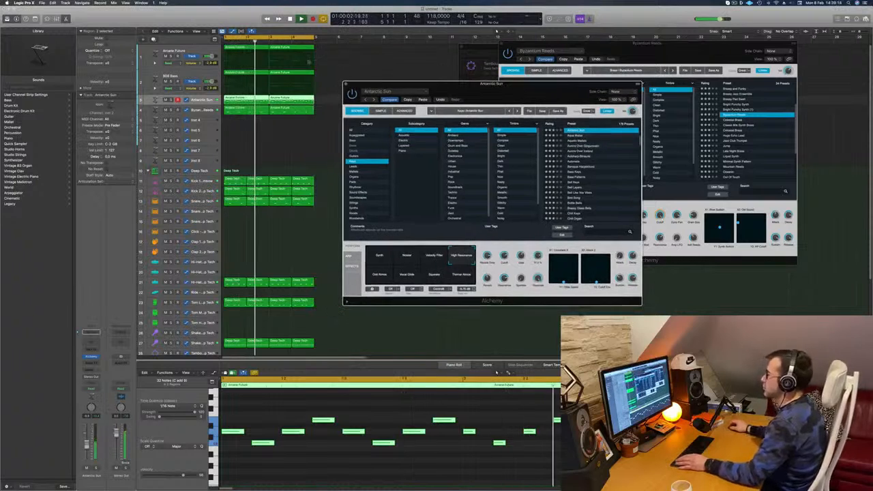
pyautogui.click(347, 85)
# Select all regions in the arrangement and repeat the four-bar loop three times so it runs to bar 17.
pyautogui.click(299, 141)
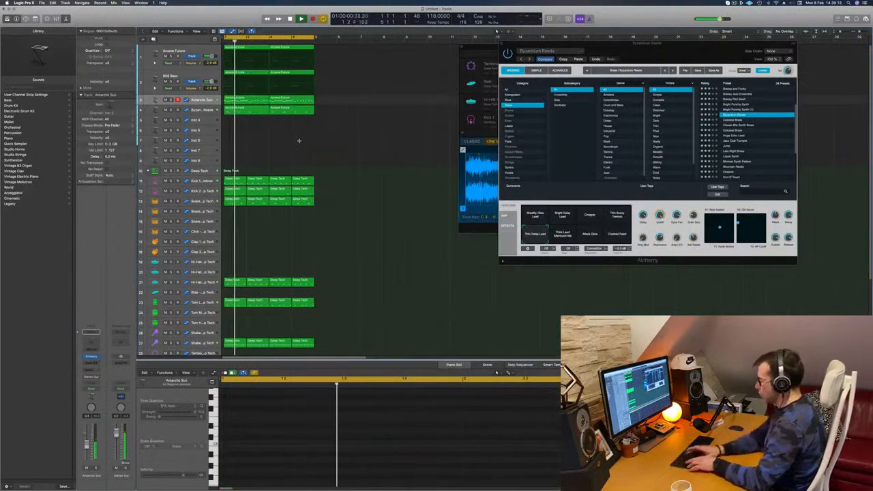
pyautogui.press('super+a')
pyautogui.press('super+r')
pyautogui.press('super+r')
pyautogui.press('super+r')
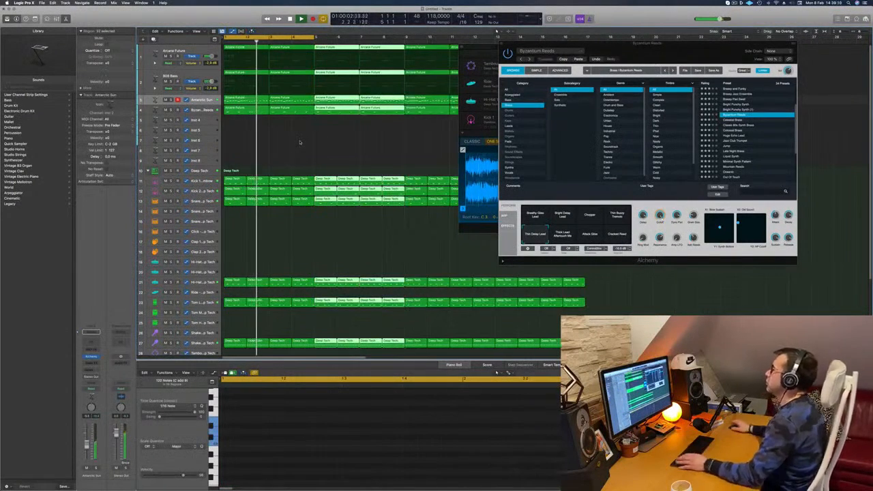
# Move the floating windows off the arrangement, extend the cycle range to bar 17, and deselect all regions.
pyautogui.moveTo(647, 43); pyautogui.dragTo(783, 117)
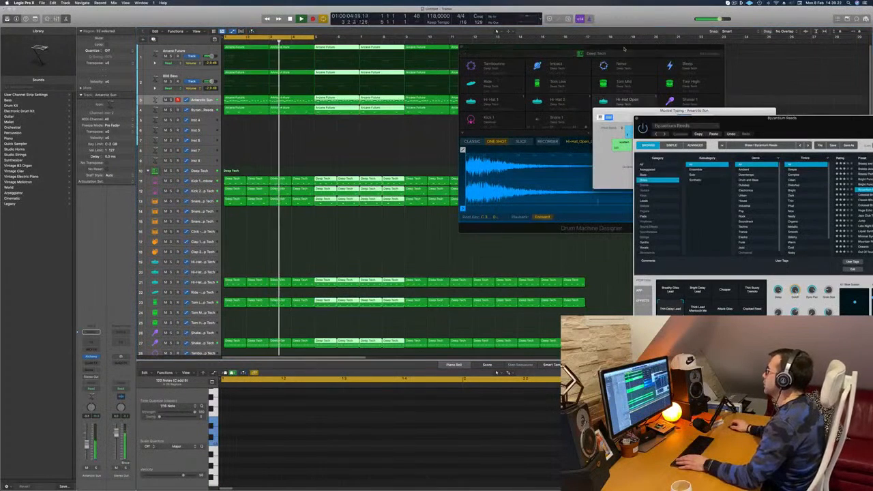
pyautogui.moveTo(624, 49); pyautogui.dragTo(672, 234)
pyautogui.moveTo(623, 116); pyautogui.dragTo(692, 155)
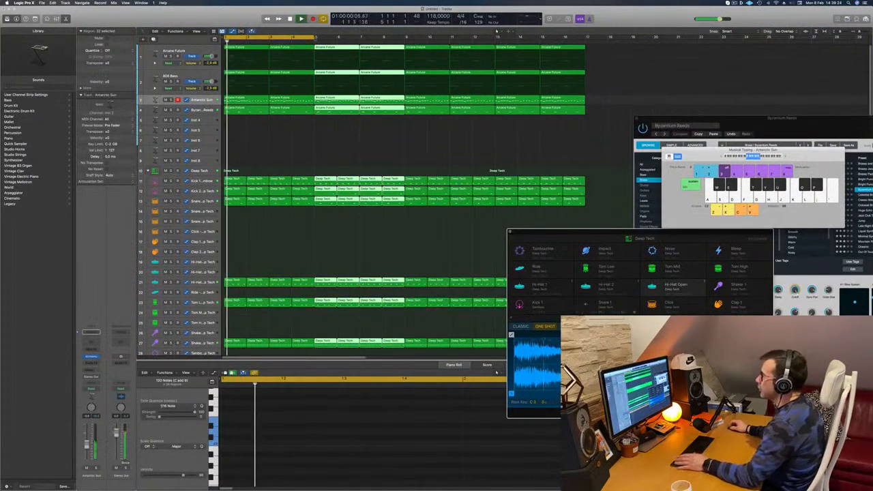
pyautogui.moveTo(314, 37); pyautogui.dragTo(586, 38)
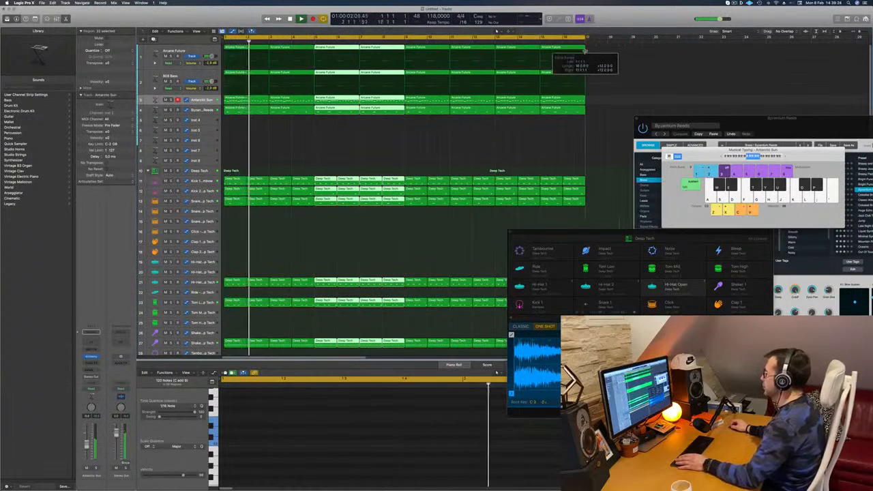
pyautogui.press('Return')
pyautogui.click(289, 147)
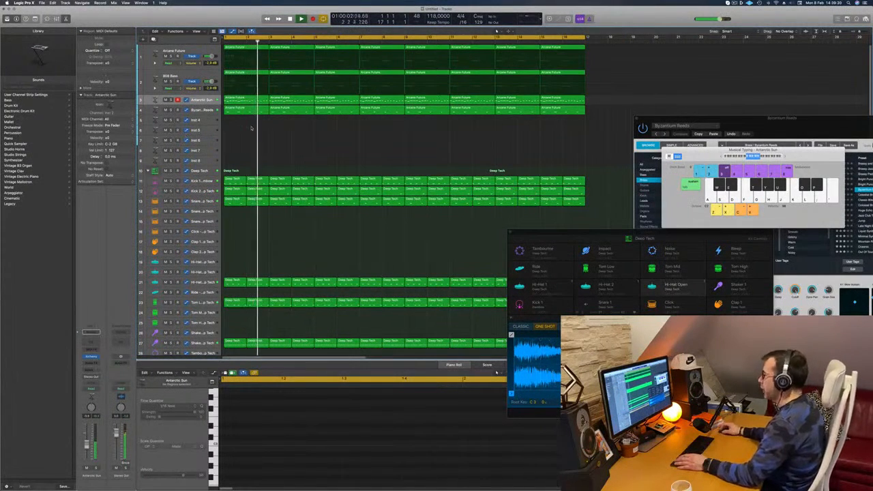
# Solo the Byzantium Reeds track to check its sound, switch solo off, and replay the arrangement from the start.
pyautogui.press('s')
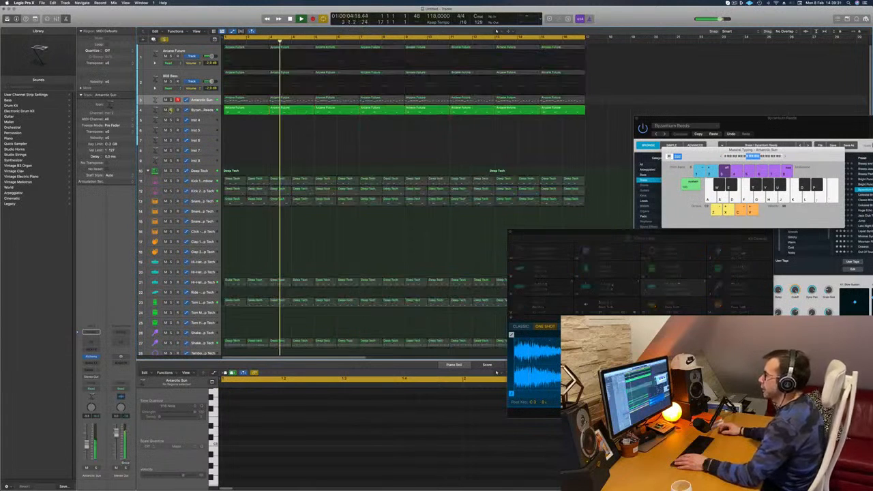
pyautogui.click(171, 110)
pyautogui.press('Return')
pyautogui.click(202, 111)
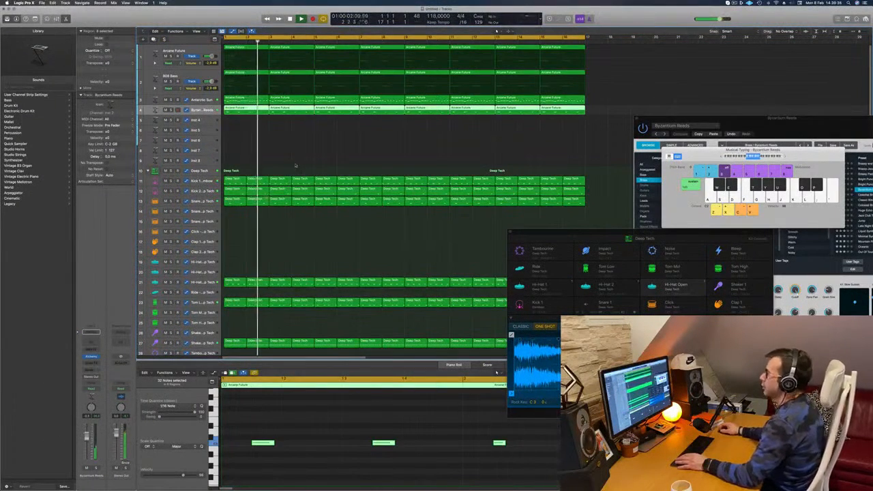
pyautogui.press('Return')
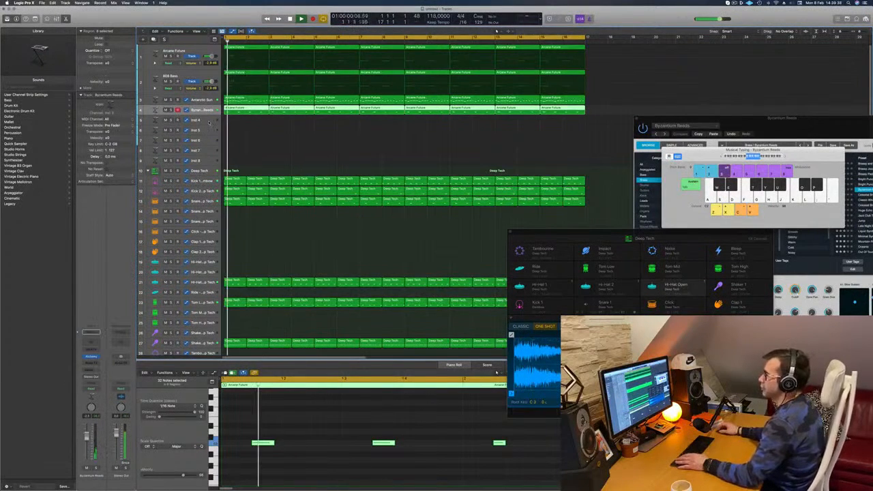
# Load Alchemy on the Inst 4 track and add a send to Bus 7.
pyautogui.click(208, 120)
pyautogui.press('Return')
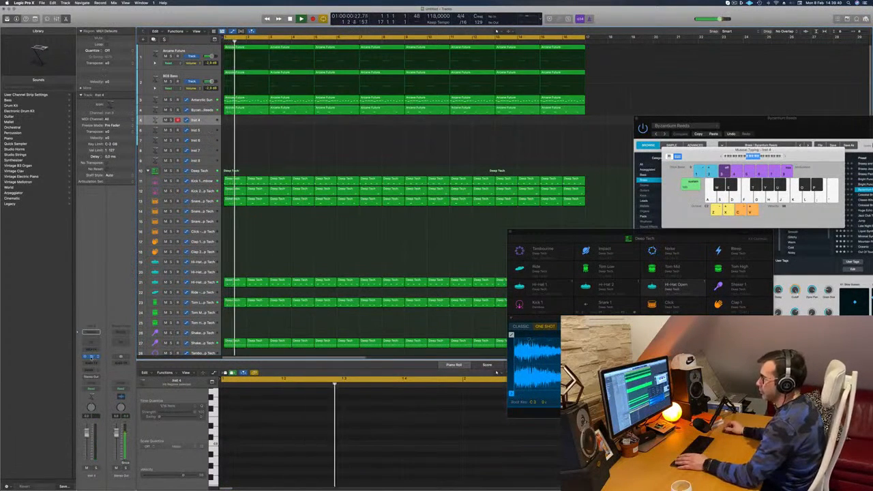
pyautogui.click(95, 357)
pyautogui.click(93, 369)
pyautogui.moveTo(95, 377)
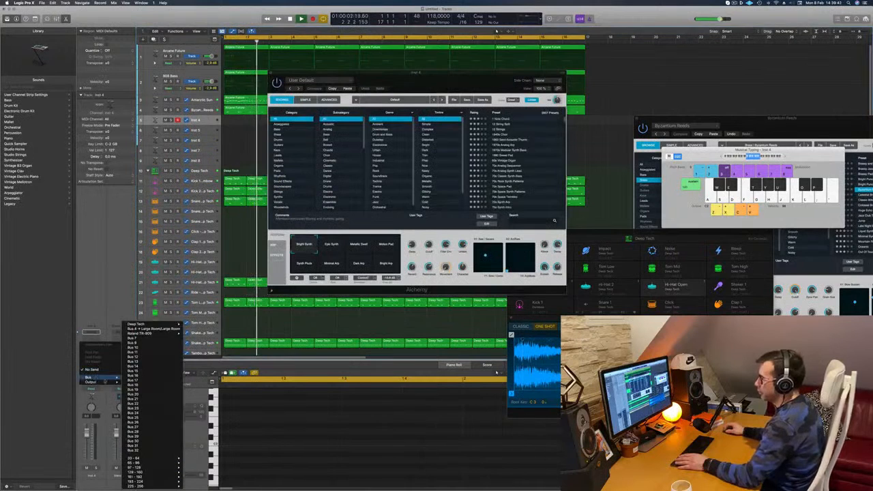
pyautogui.click(99, 316)
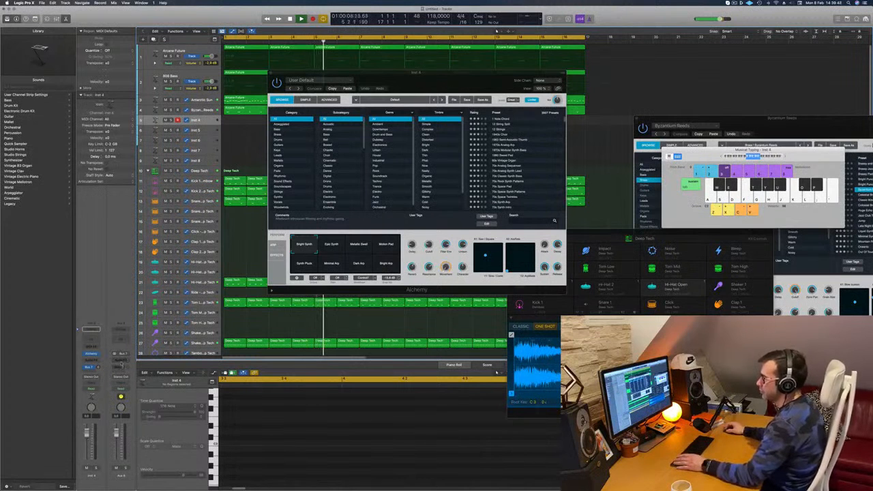
# Insert SilverVerb on the new aux channel, load the grandiose preset, and move its window aside.
pyautogui.click(121, 361)
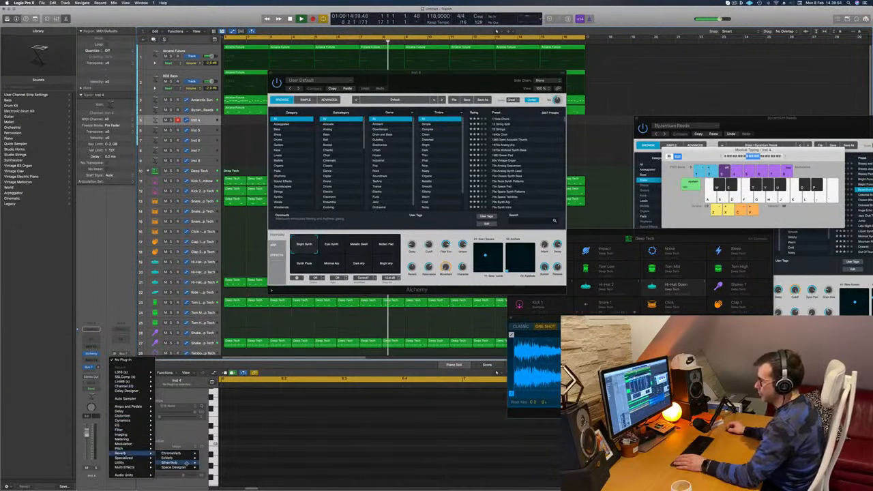
pyautogui.click(212, 463)
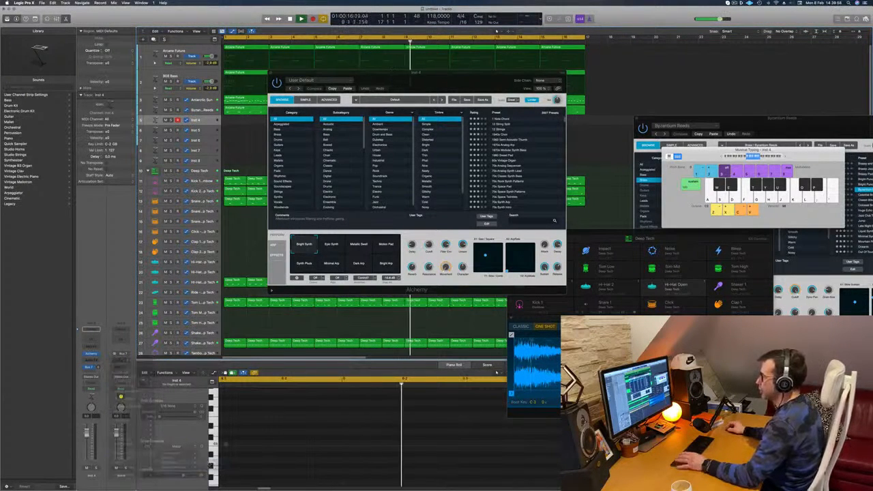
pyautogui.click(332, 87)
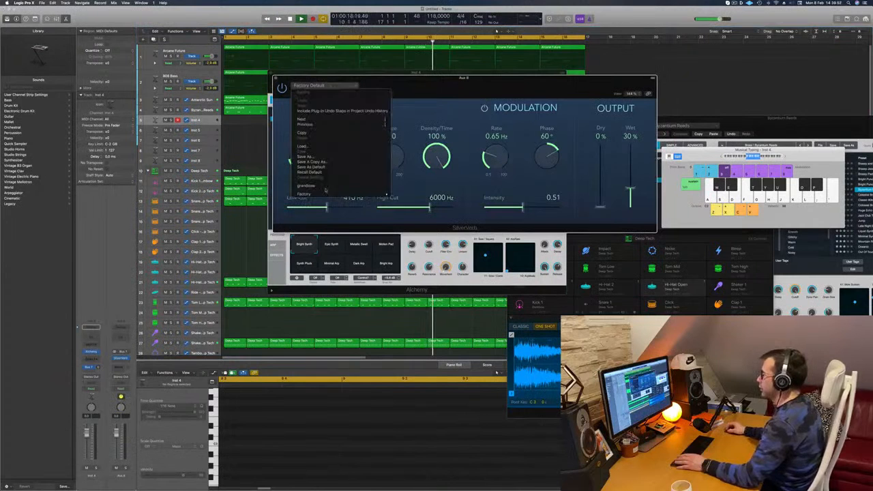
pyautogui.click(325, 187)
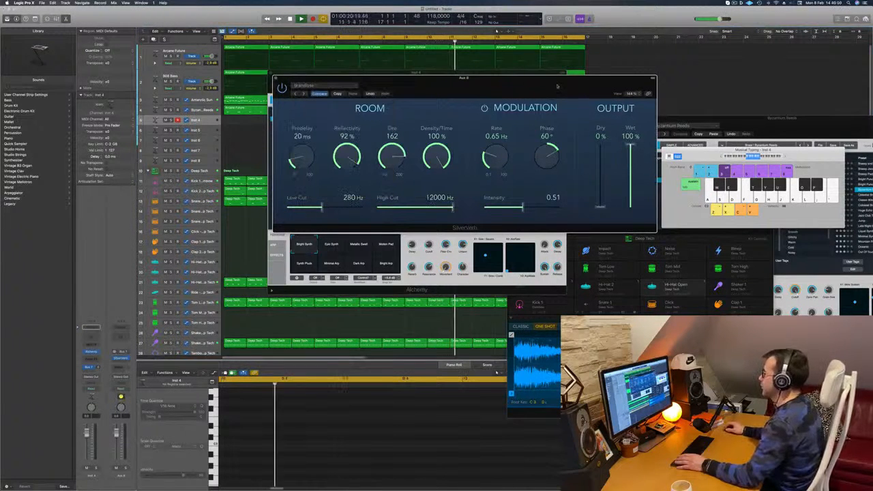
pyautogui.moveTo(557, 86); pyautogui.dragTo(675, 84)
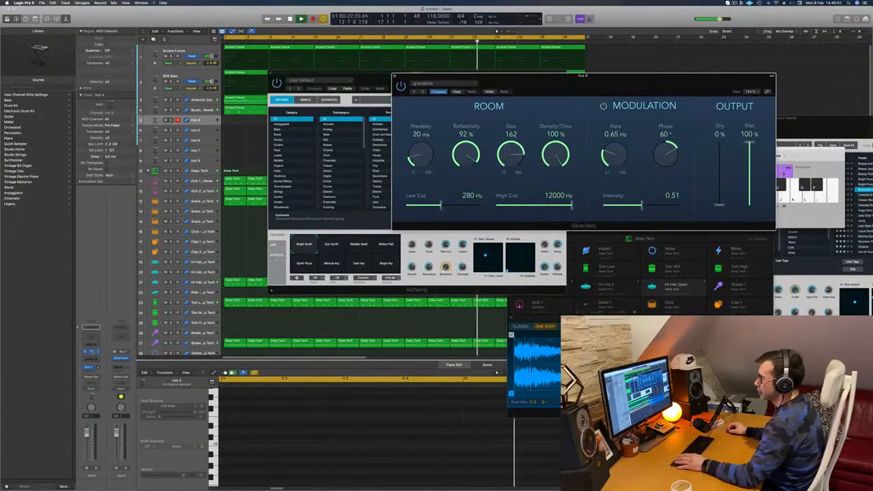
# Bring Alchemy for Inst 4 back up and load the Electro Sweeper preset from the Pads category.
pyautogui.click(92, 352)
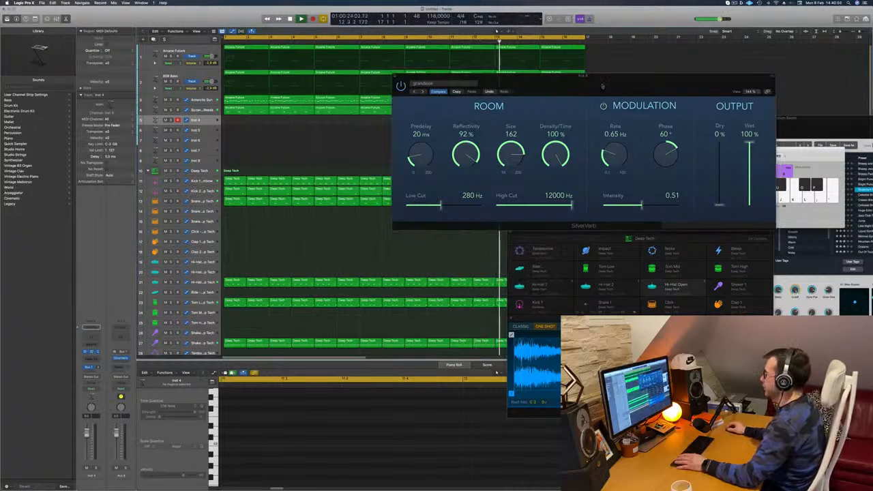
pyautogui.click(92, 352)
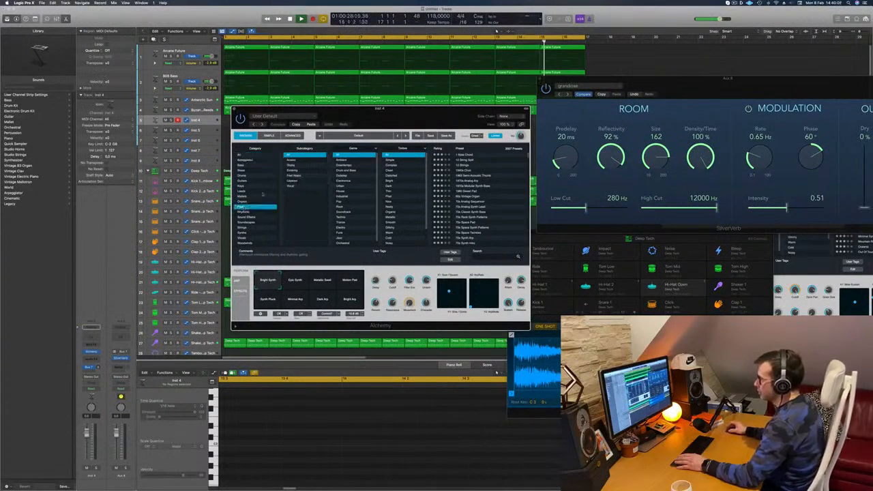
pyautogui.scroll(-3, 486, 186)
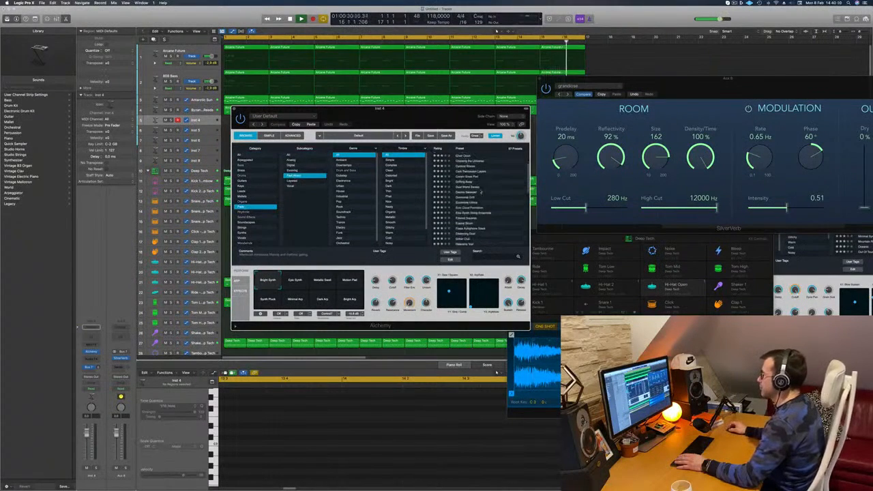
pyautogui.click(463, 191)
pyautogui.moveTo(410, 116); pyautogui.dragTo(594, 116)
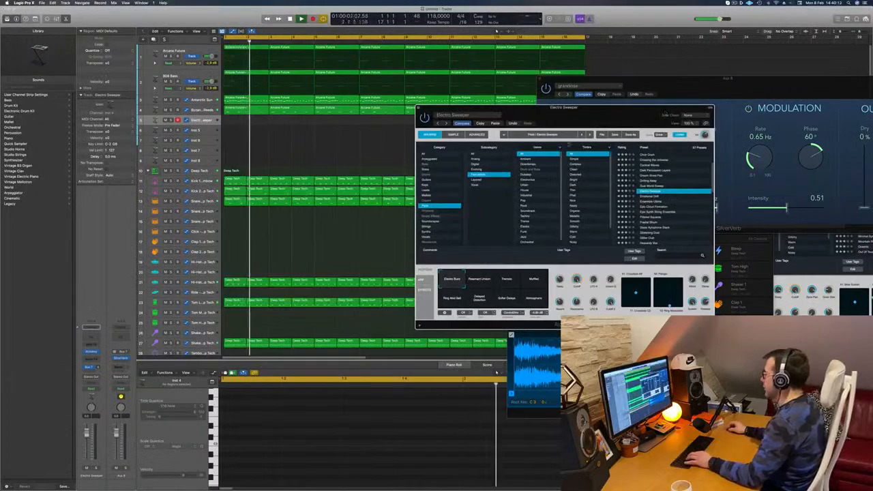
# Reposition the Electro Sweeper window, show the Musical Typing keyboard, and place it over the arrangement.
pyautogui.moveTo(664, 110); pyautogui.dragTo(507, 149)
pyautogui.press('super+k')
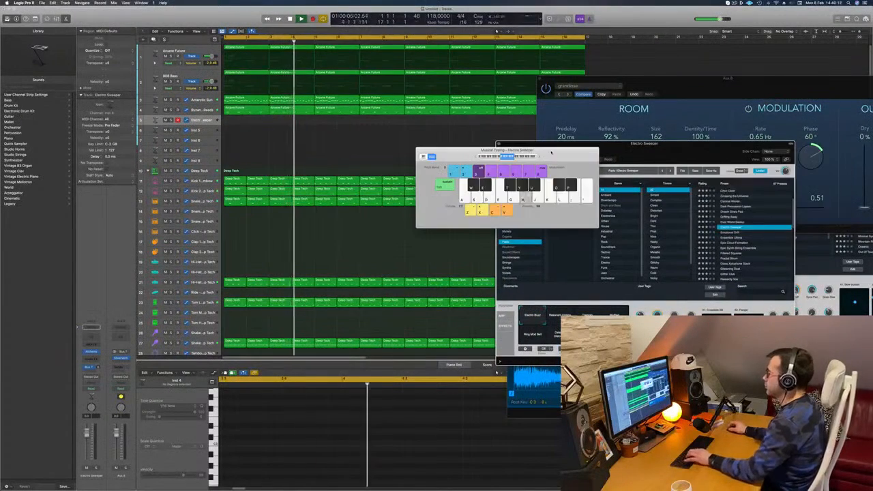
pyautogui.moveTo(450, 149); pyautogui.dragTo(415, 134)
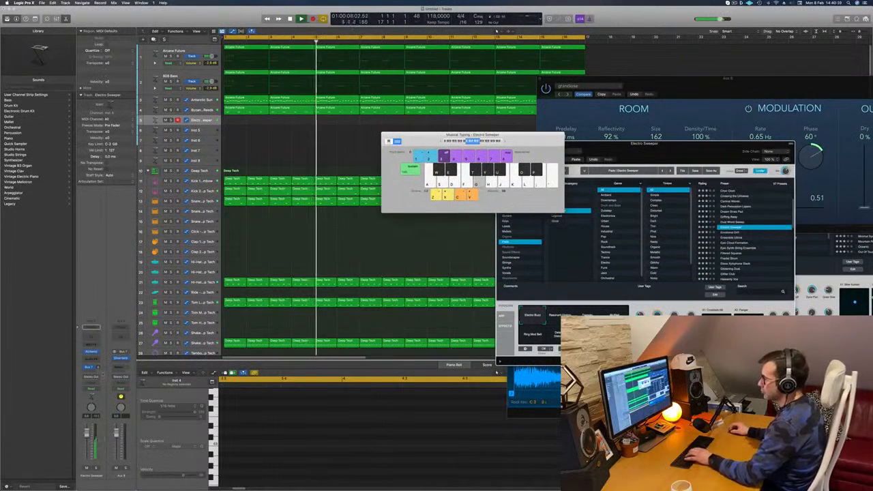
# Play trial pad notes over the loop, raise the Musical Typing octave, and shift the keyboard window away from the early bars.
pyautogui.press('g')
pyautogui.press('f')
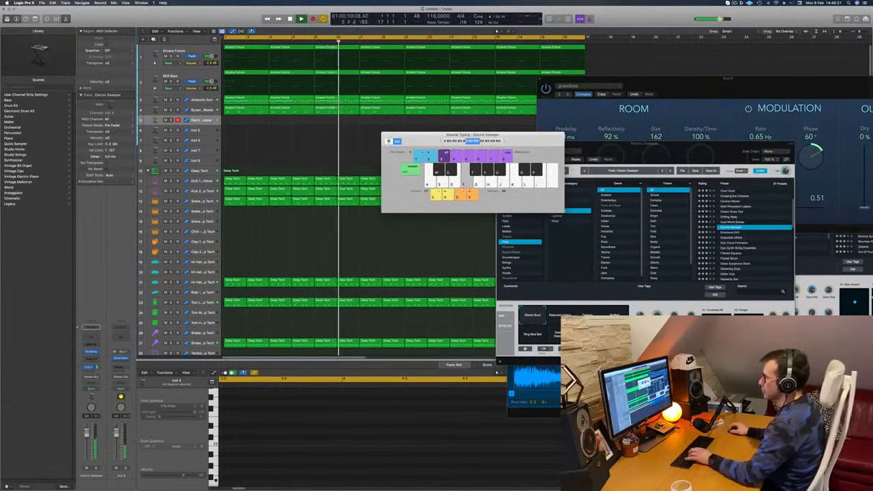
pyautogui.press('h')
pyautogui.press('j')
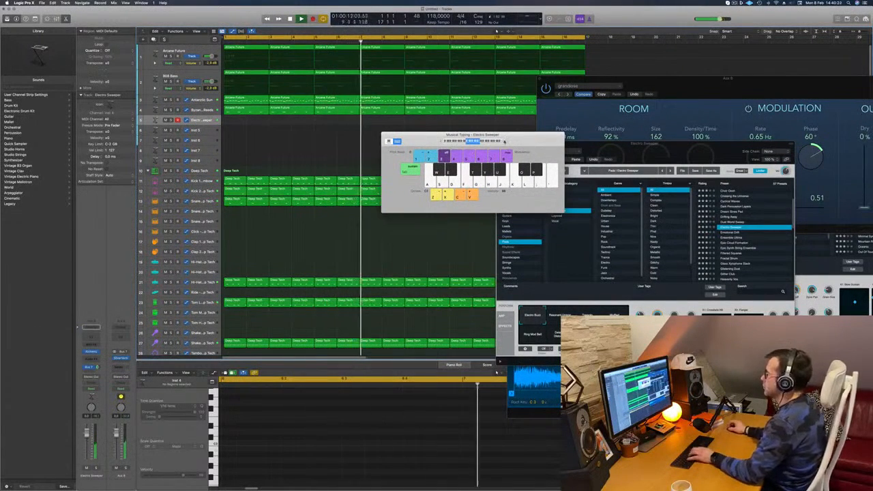
pyautogui.press('x')
pyautogui.press('g')
pyautogui.moveTo(435, 140); pyautogui.dragTo(496, 131)
pyautogui.press('d')
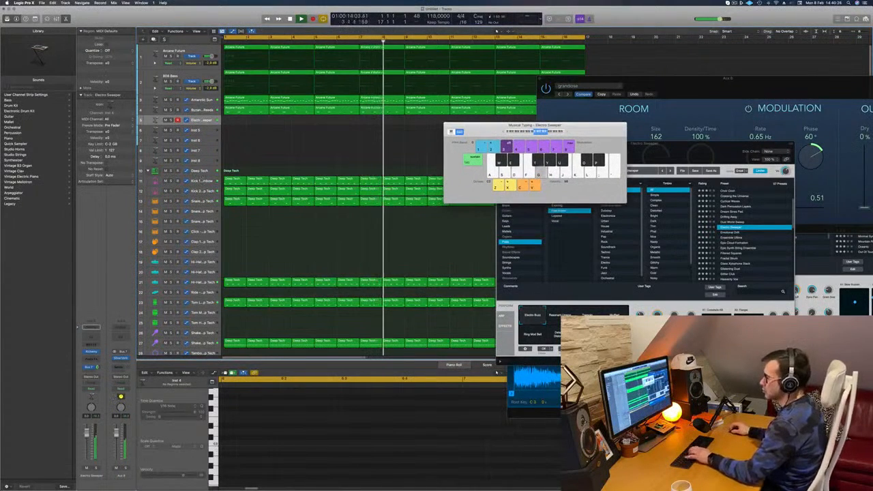
pyautogui.press('h')
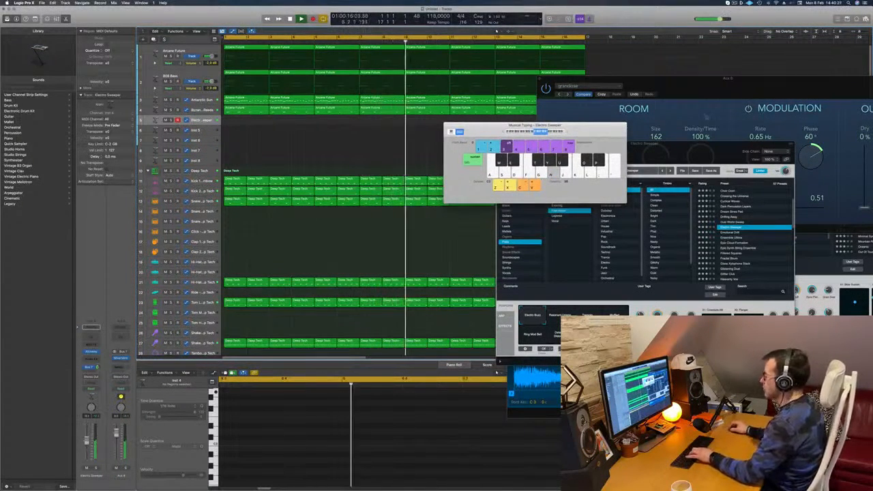
# Switch the Electro Sweeper's performance snapshot to Muffled after trying Tremolo, and arrange its window beside the Musical Typing keyboard.
pyautogui.moveTo(770, 144); pyautogui.dragTo(666, 68)
pyautogui.moveTo(589, 88); pyautogui.dragTo(665, 67)
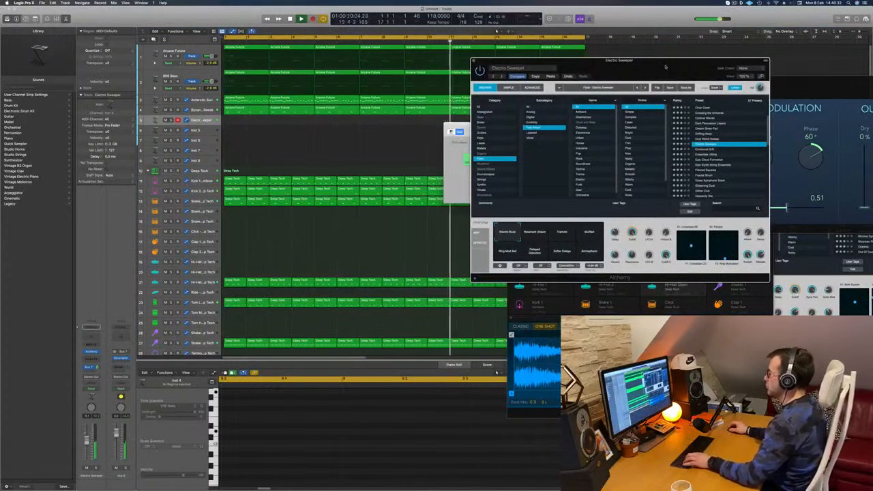
pyautogui.moveTo(675, 67); pyautogui.dragTo(641, 92)
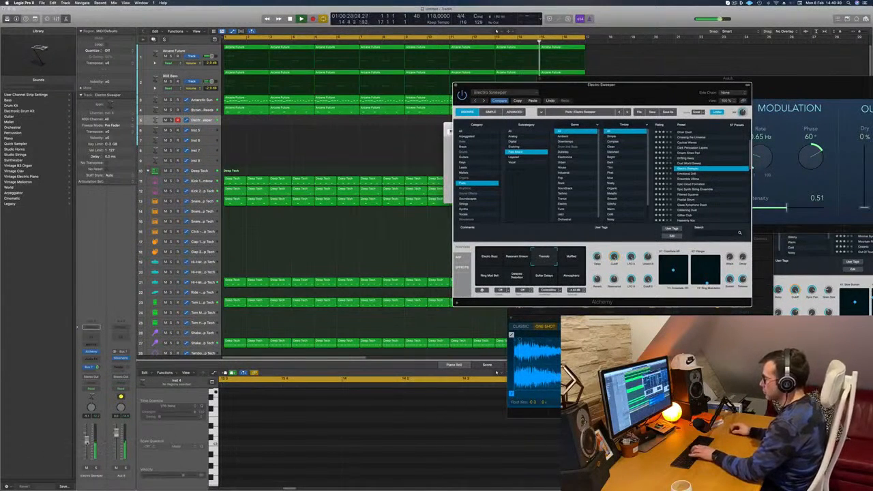
pyautogui.click(402, 322)
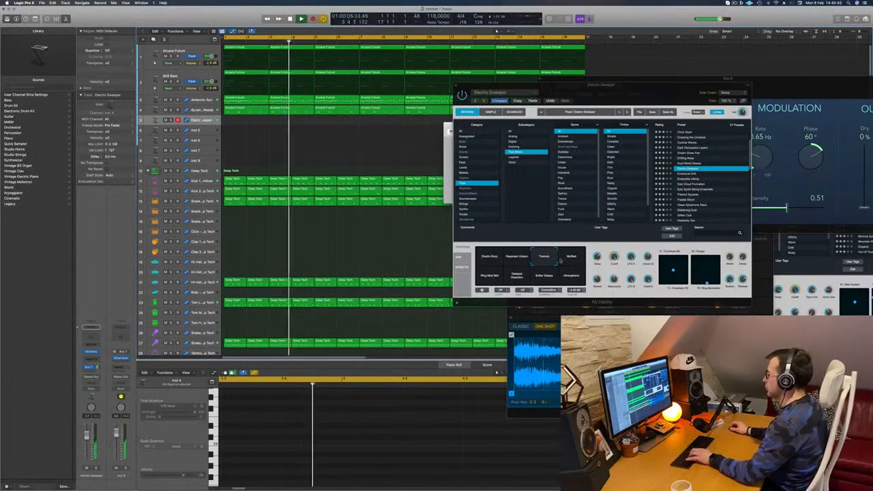
pyautogui.click(561, 261)
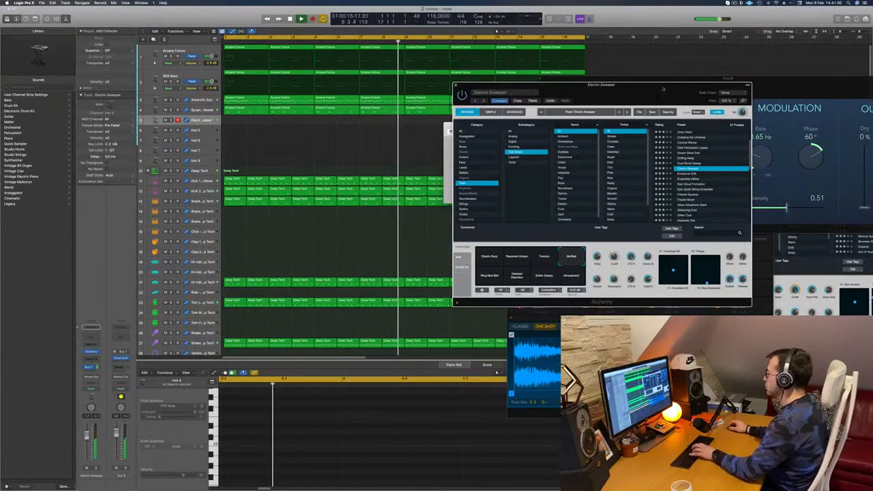
pyautogui.moveTo(702, 85); pyautogui.dragTo(819, 84)
pyautogui.moveTo(561, 132); pyautogui.dragTo(554, 132)
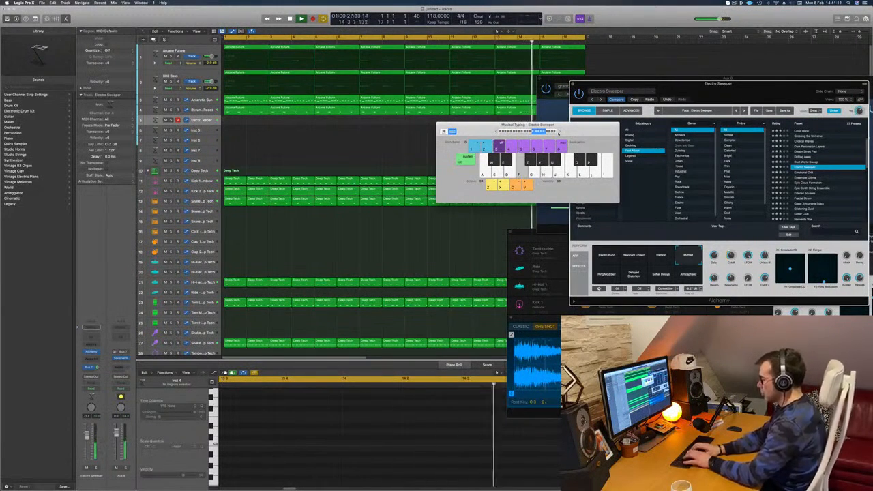
# Record a slow pad line of repeating F, E and D notes on the Electro Sweeper track over the loop, and stop recording.
pyautogui.press('r')
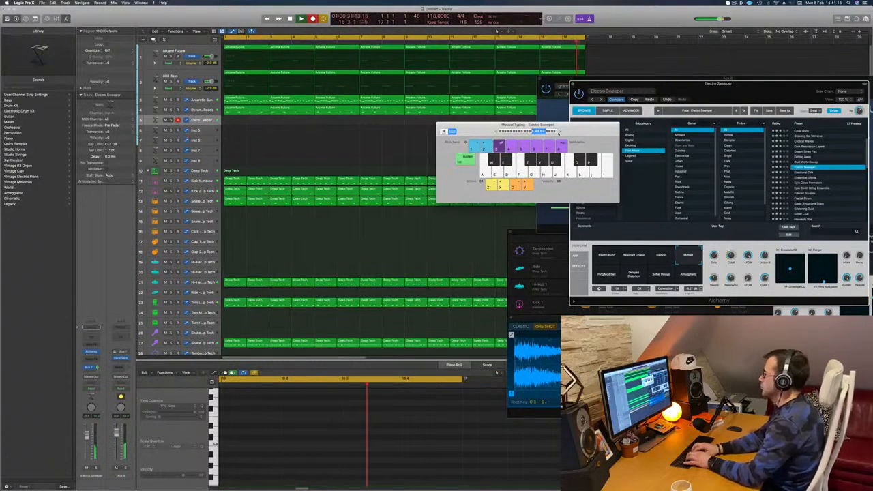
pyautogui.press('f')
pyautogui.press('d')
pyautogui.press('s')
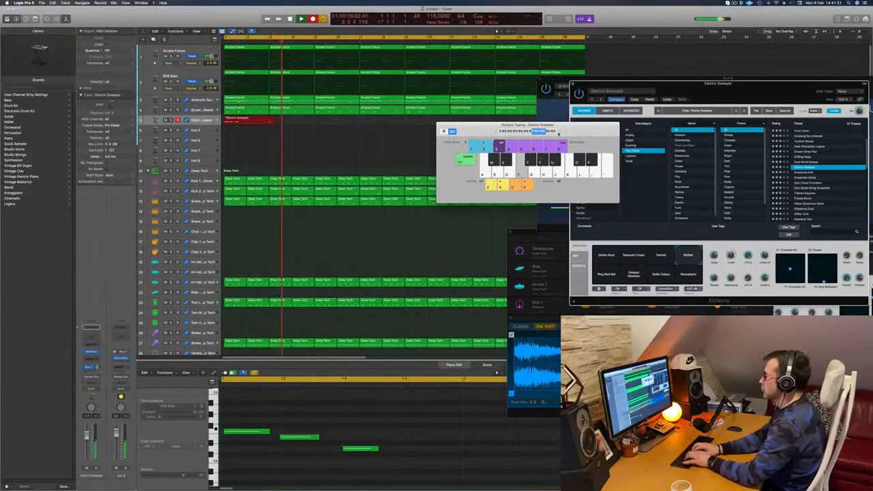
pyautogui.press('d')
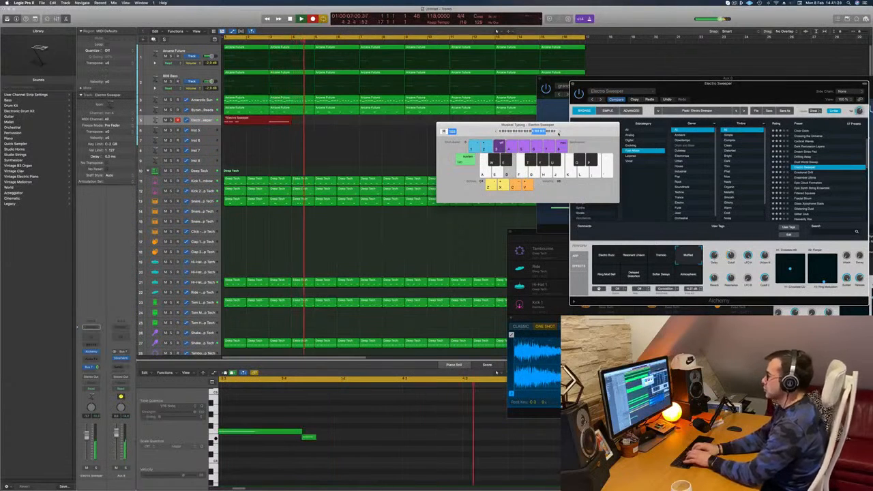
pyautogui.press('s')
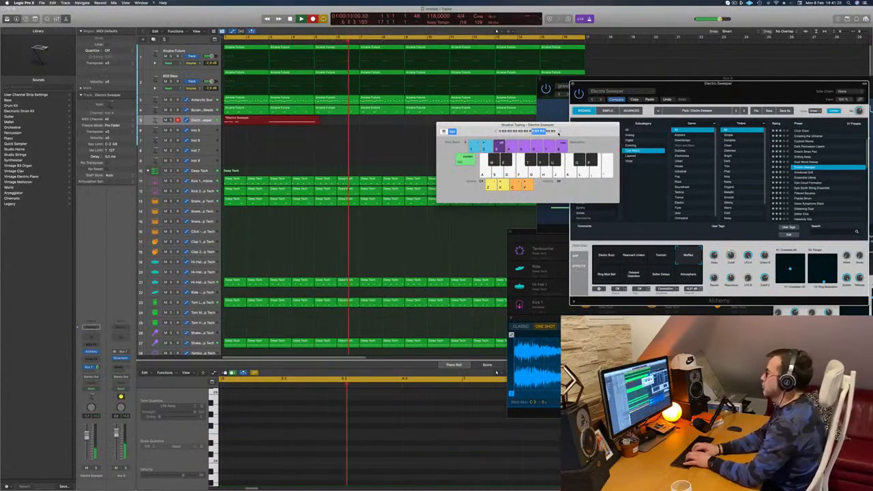
pyautogui.press('f')
pyautogui.press('d')
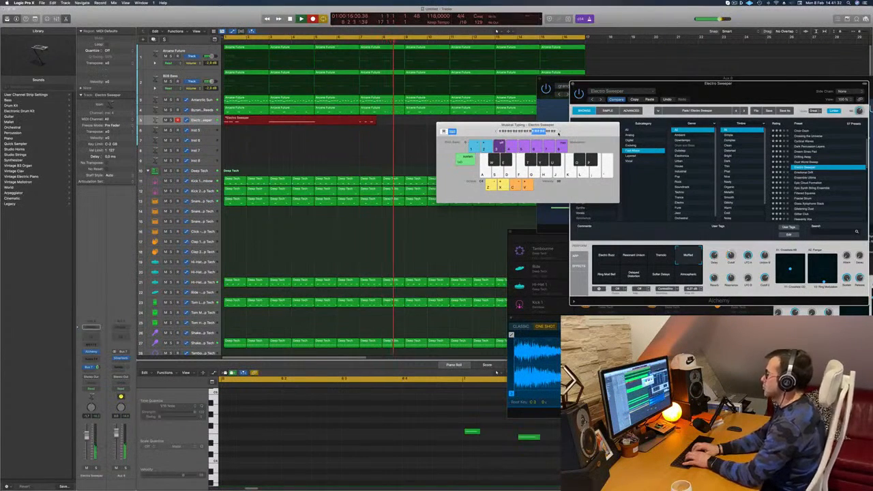
pyautogui.press('s')
pyautogui.press('d')
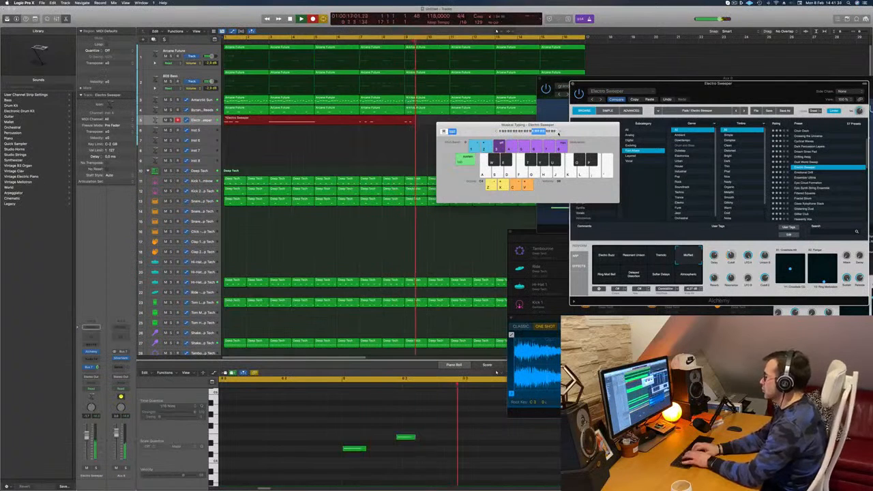
pyautogui.press('f')
pyautogui.press('d')
pyautogui.press('s')
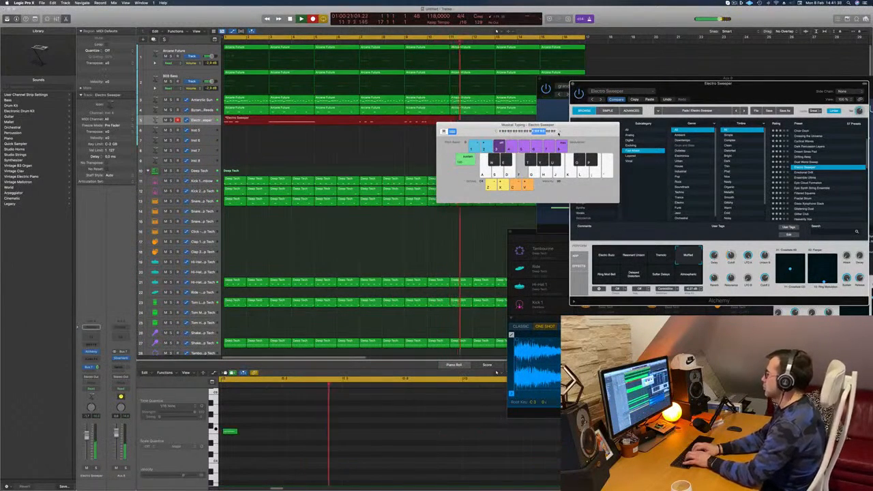
pyautogui.press('d')
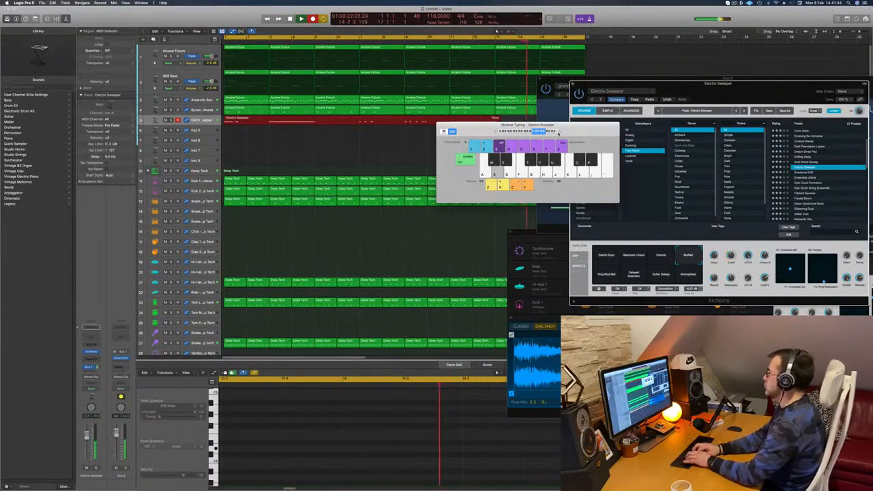
pyautogui.press('space')
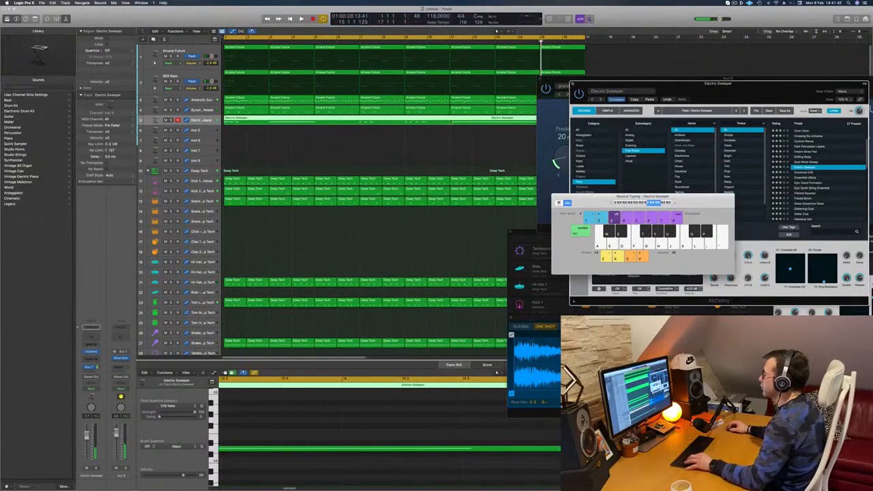
# Cut off and delete the recorded Electro Sweeper part before bar 11, and move the remaining region to bar 1.
pyautogui.doubleClick(451, 121)
pyautogui.click(433, 121)
pyautogui.press('Delete')
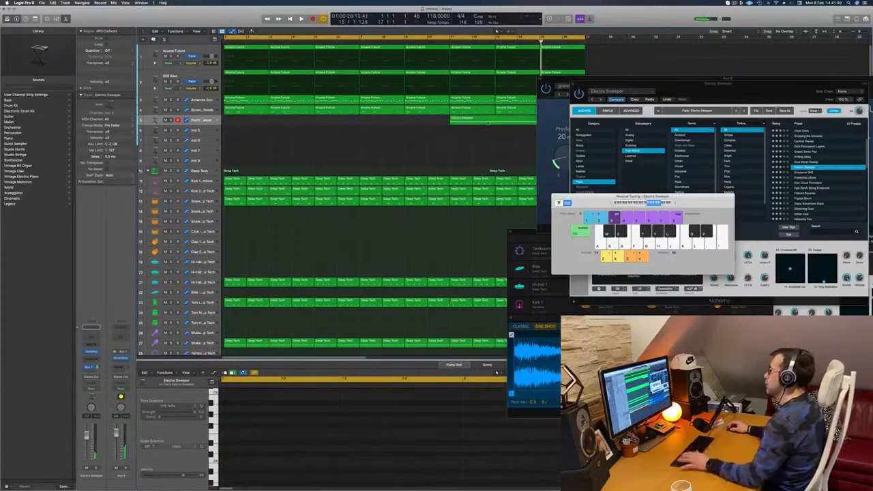
pyautogui.moveTo(482, 121); pyautogui.dragTo(256, 127)
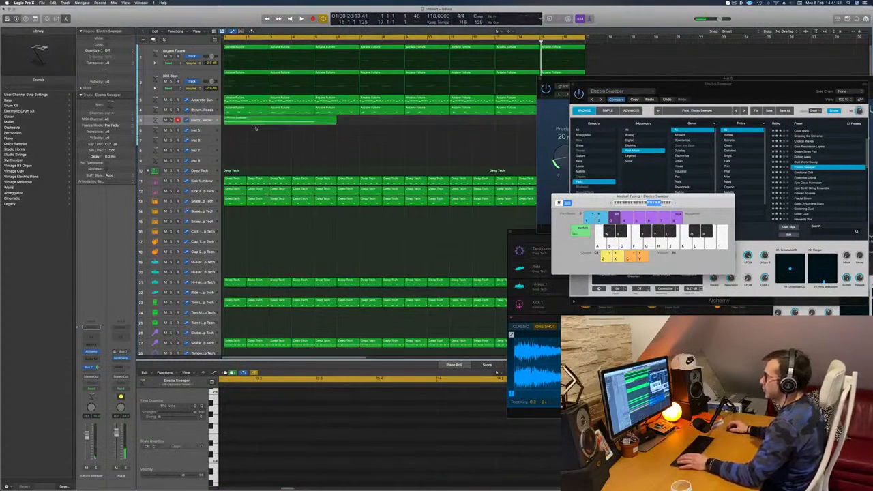
# Trim the Electro Sweeper region to end at bar 5, choosing Split for the overlapping notes.
pyautogui.press('space')
pyautogui.doubleClick(314, 122)
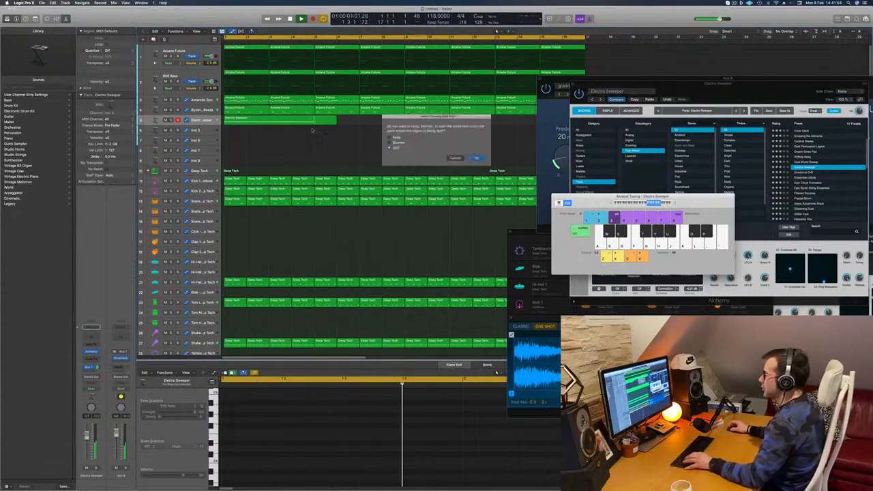
pyautogui.click(474, 158)
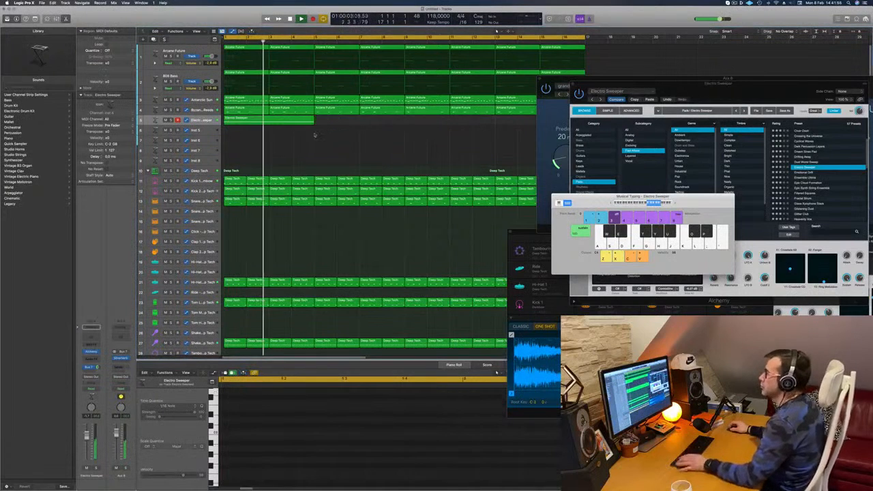
# Restart playback and select all notes of the trimmed Electro Sweeper region in the Piano Roll.
pyautogui.press('Return')
pyautogui.click(297, 447)
pyautogui.press('super+a')
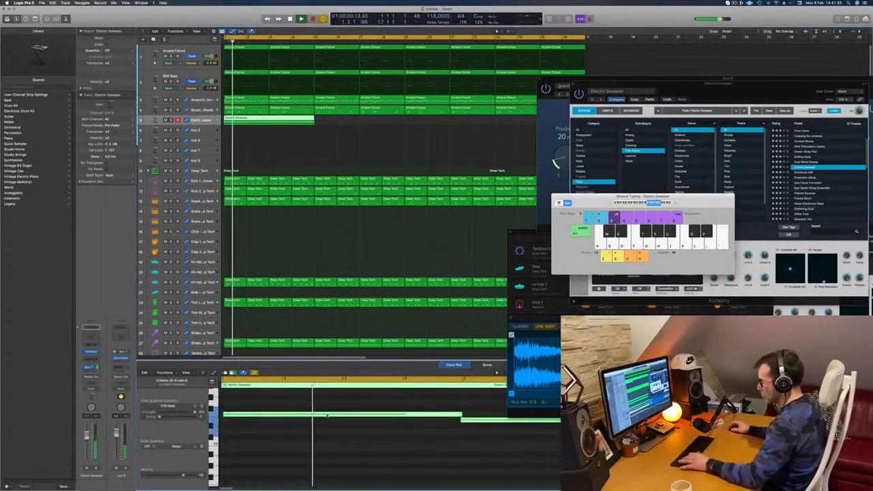
pyautogui.scroll(-2, 309, 453)
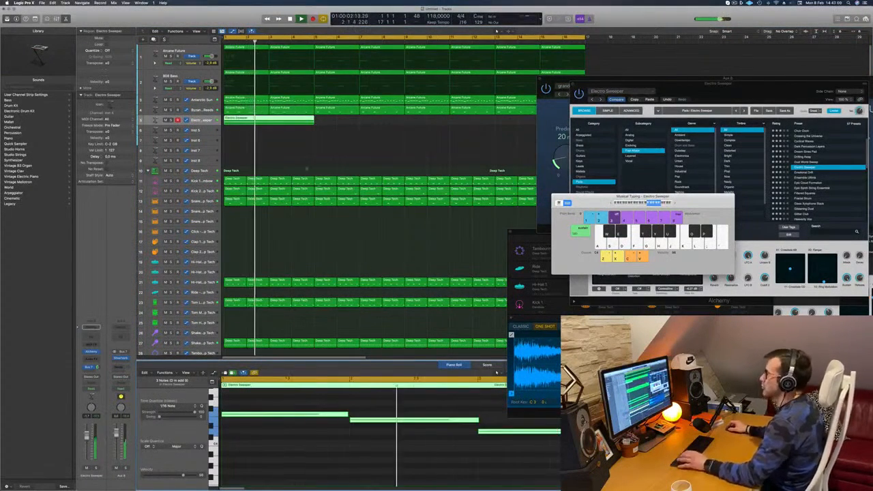
# Copy the four-bar Electro Sweeper region to bar 5, and duplicate both regions from bar 9 to fill sixteen bars.
pyautogui.click(280, 126)
pyautogui.click(286, 121)
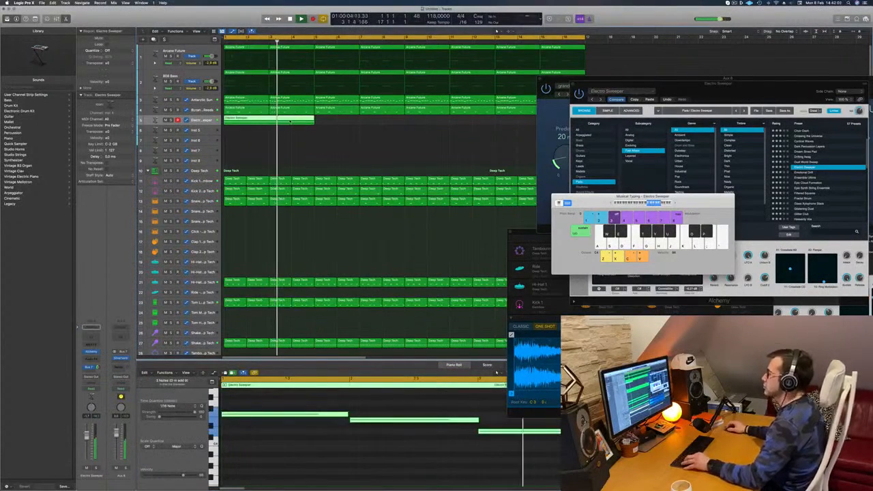
pyautogui.moveTo(286, 121); pyautogui.dragTo(376, 127)
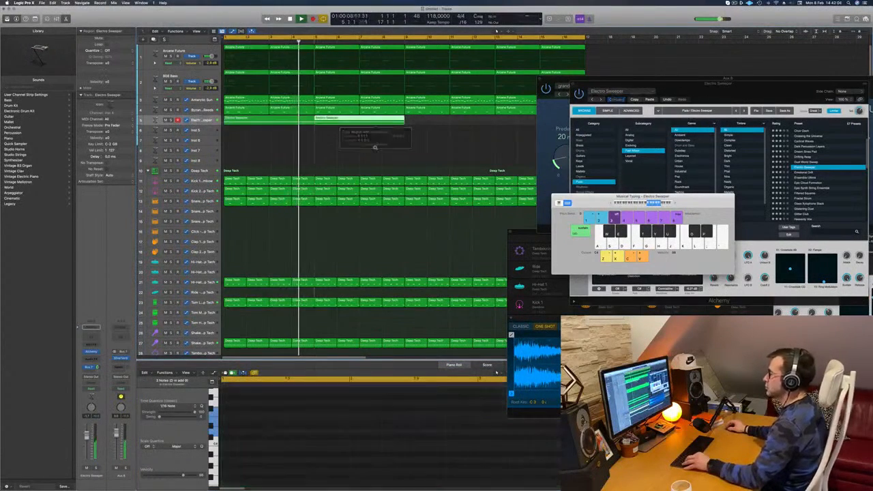
pyautogui.scroll(-2, 377, 127)
pyautogui.press('Return')
pyautogui.moveTo(277, 124); pyautogui.dragTo(420, 121)
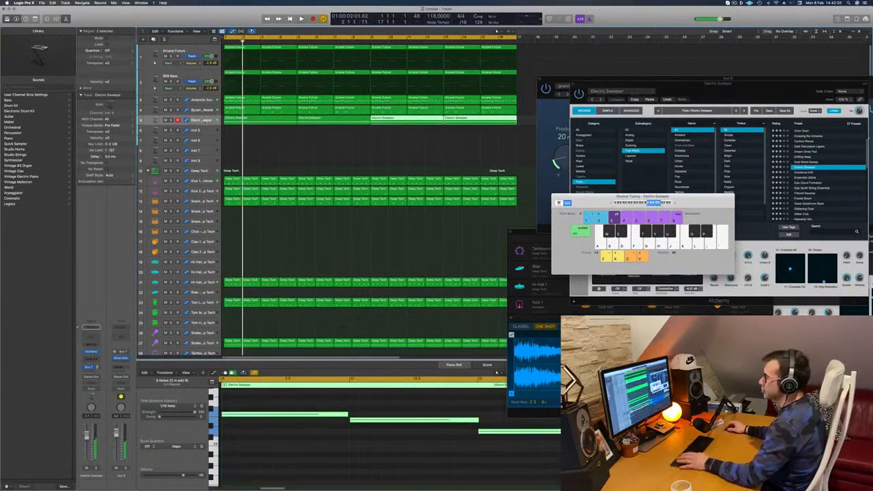
# Restart playback, reopen the Electro Sweeper's Alchemy window, and reposition it over the arrangement.
pyautogui.press('space')
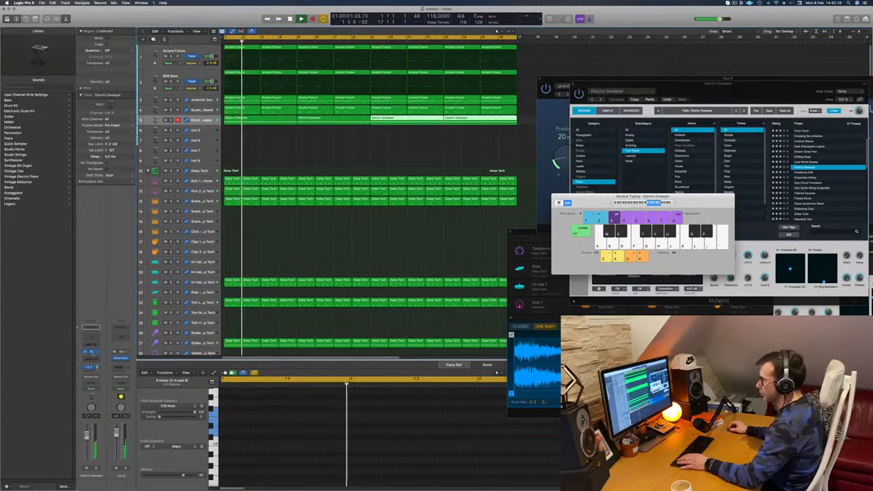
pyautogui.click(92, 352)
pyautogui.click(92, 352)
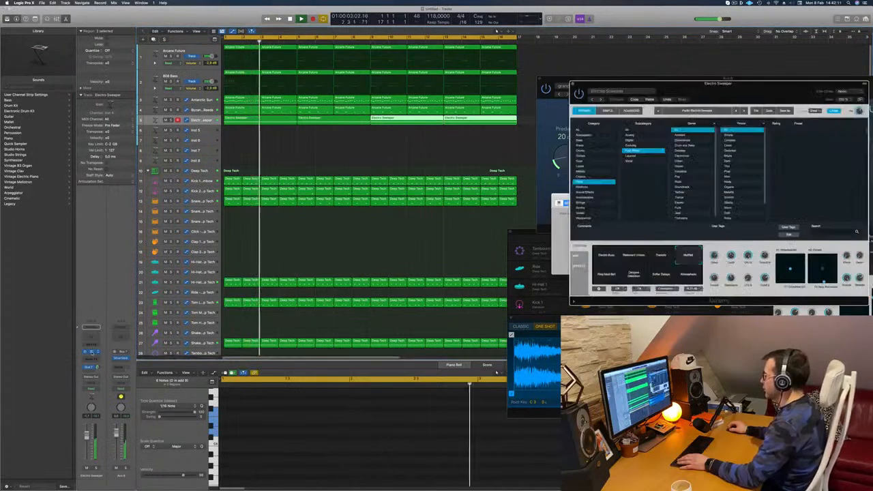
pyautogui.click(92, 352)
pyautogui.click(92, 352)
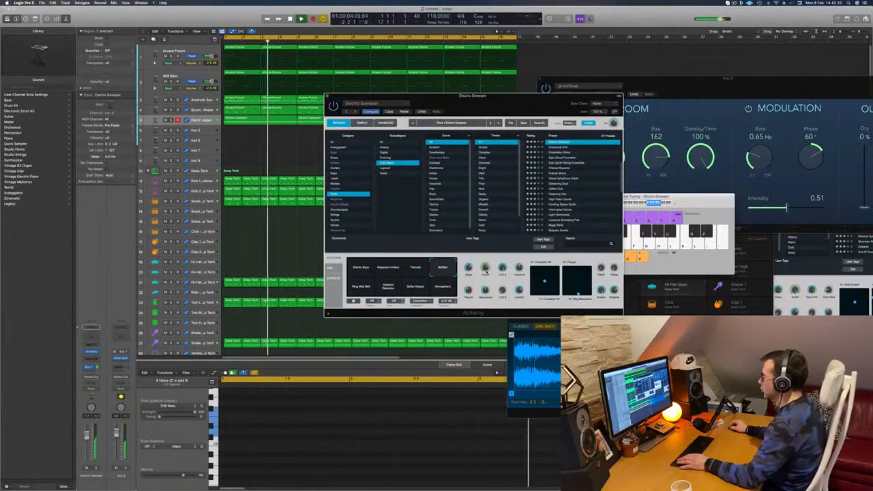
pyautogui.moveTo(504, 260); pyautogui.dragTo(524, 276)
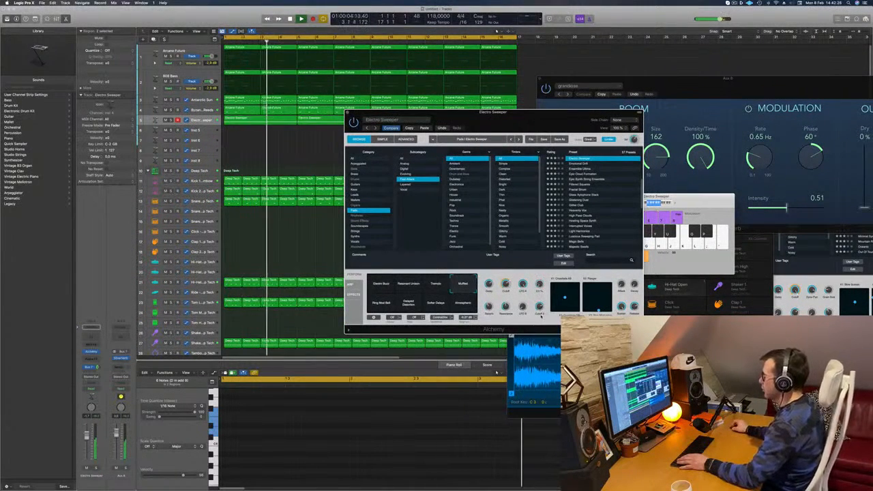
pyautogui.moveTo(513, 121); pyautogui.dragTo(568, 91)
pyautogui.click(497, 32)
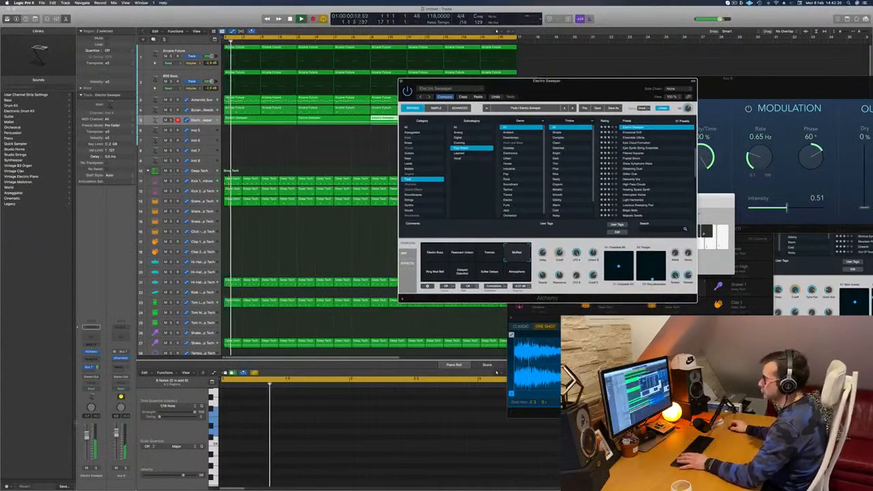
# Insert a Compressor on the Electro Sweeper channel's audio effect slot.
pyautogui.click(93, 359)
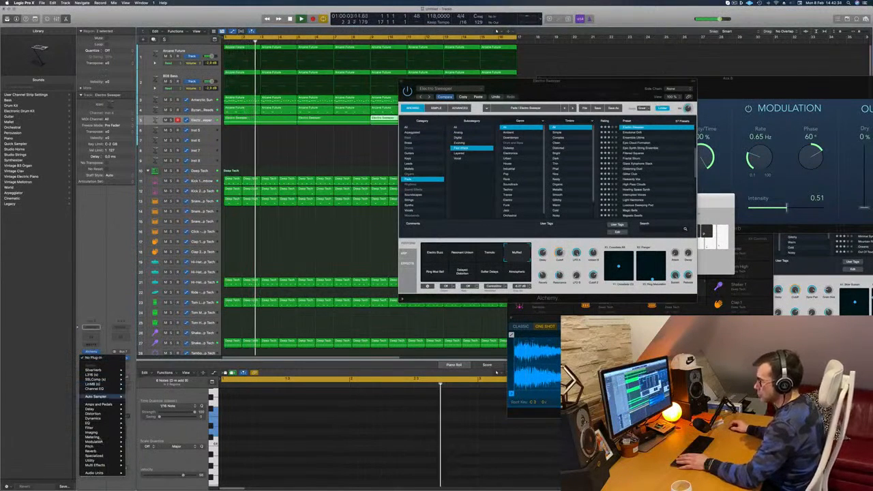
pyautogui.moveTo(96, 419)
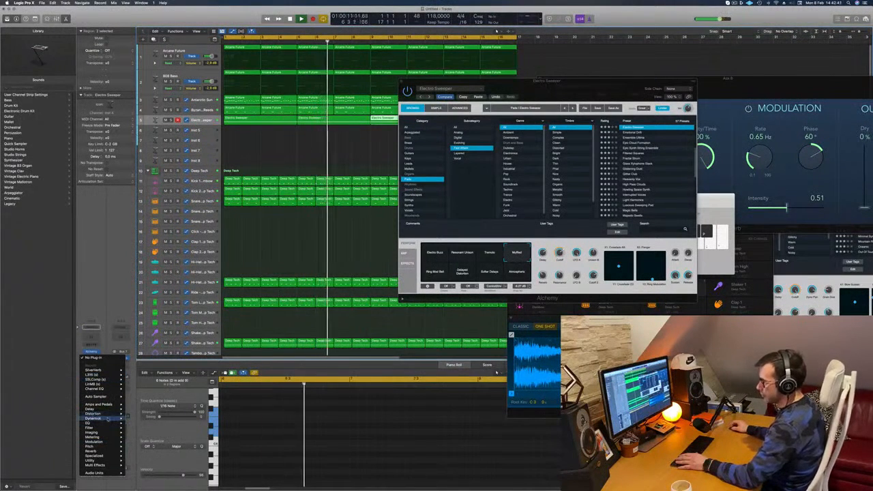
pyautogui.moveTo(145, 423)
pyautogui.click(182, 423)
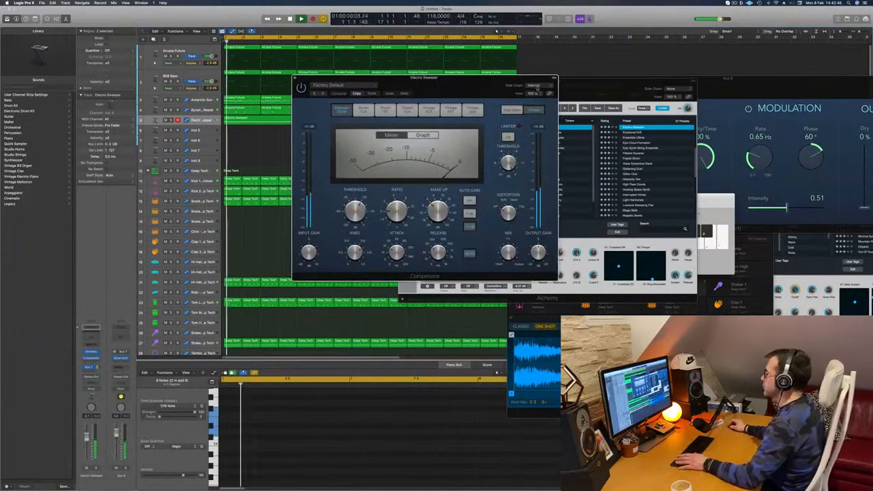
# Set the Compressor's side chain source to the Kick 1 instrument (Inst 9) and reposition its window over the arrangement.
pyautogui.click(535, 86)
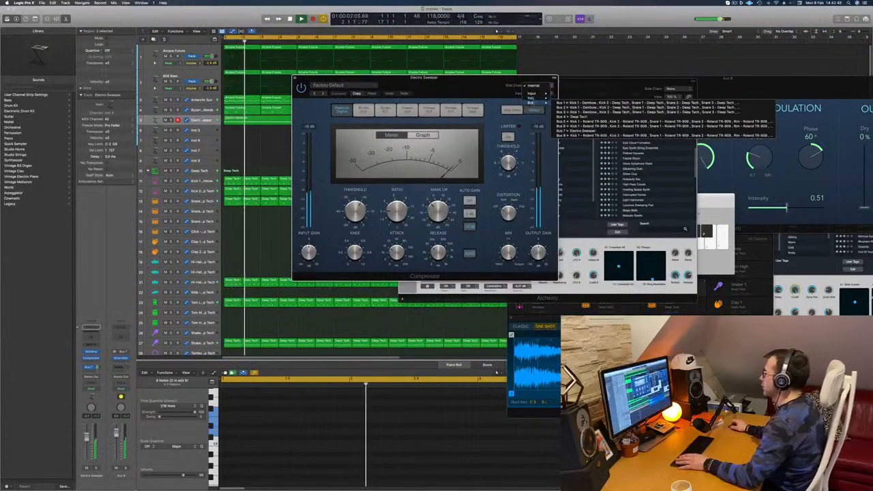
pyautogui.moveTo(533, 98)
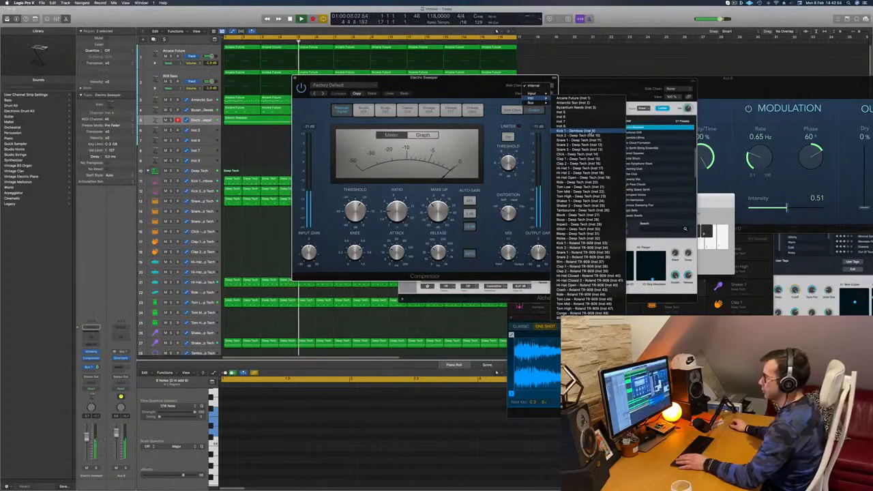
pyautogui.click(591, 131)
pyautogui.moveTo(518, 78); pyautogui.dragTo(563, 77)
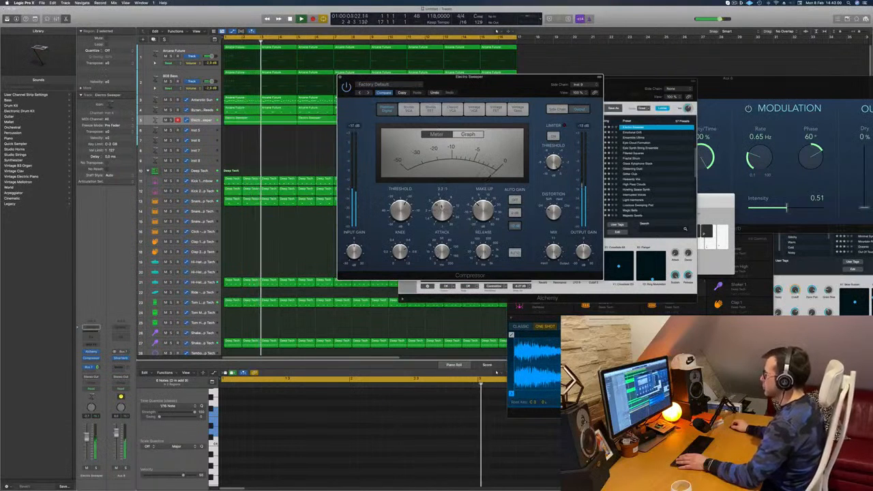
# Adjust the Compressor's threshold while replaying the arrangement from the start, and close the Compressor window.
pyautogui.press('Return')
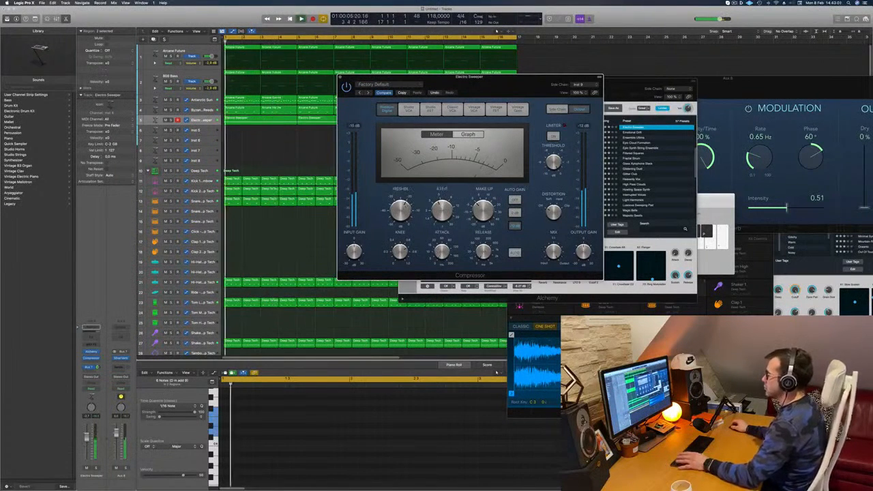
pyautogui.moveTo(401, 210); pyautogui.dragTo(401, 217)
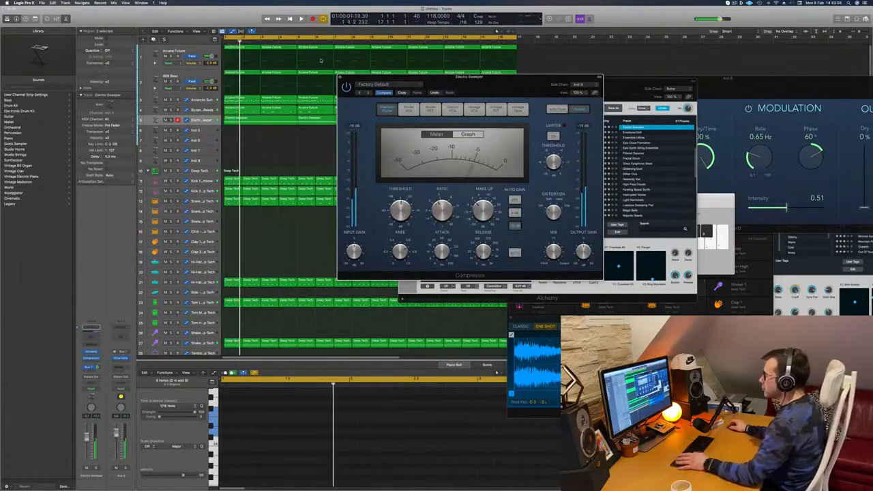
pyautogui.press('Return')
pyautogui.click(340, 76)
pyautogui.press('Return')
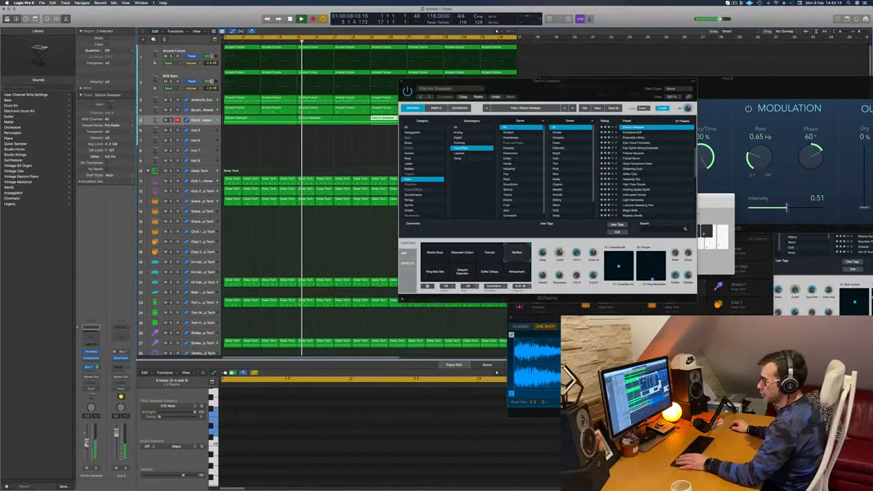
# Adjust the Electro Sweeper channel's volume fader while replaying from the start, and close its Alchemy window.
pyautogui.moveTo(542, 92); pyautogui.dragTo(443, 116)
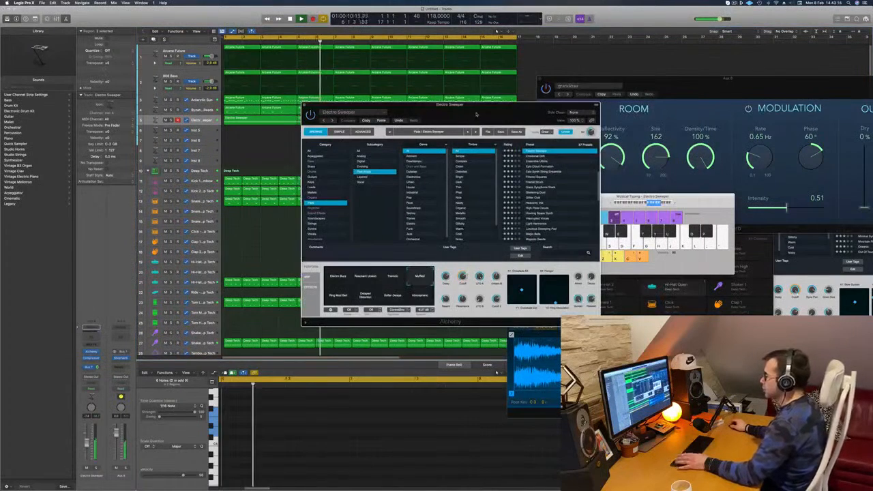
pyautogui.press('Return')
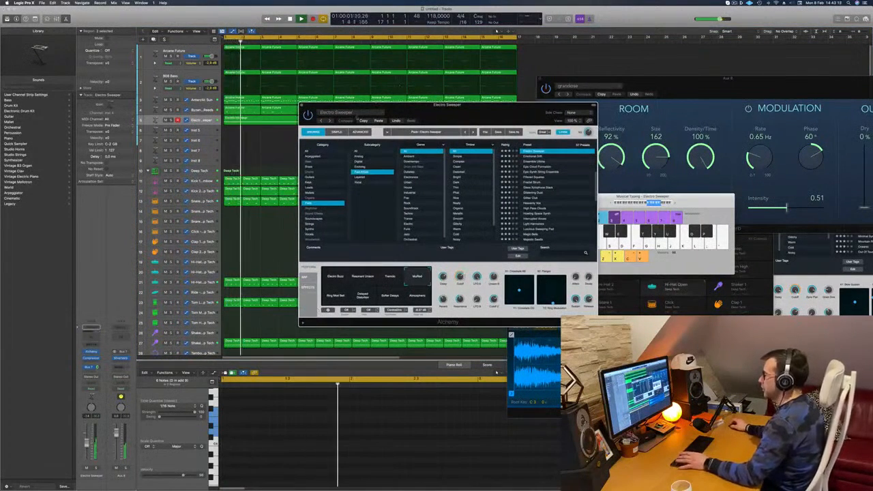
pyautogui.moveTo(395, 105); pyautogui.dragTo(409, 97)
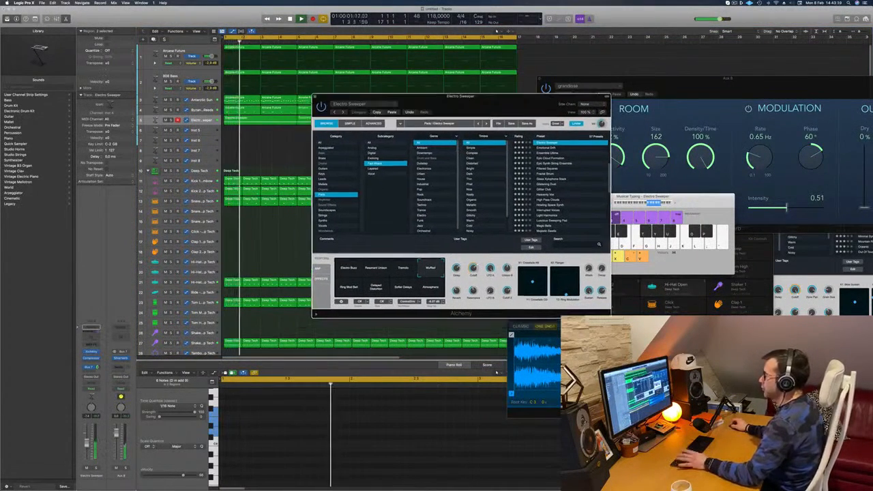
pyautogui.press('Return')
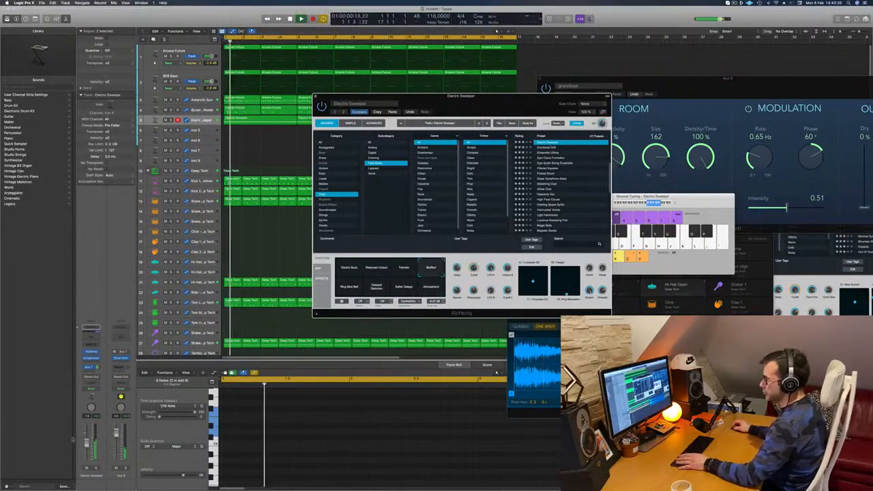
pyautogui.click(86, 443)
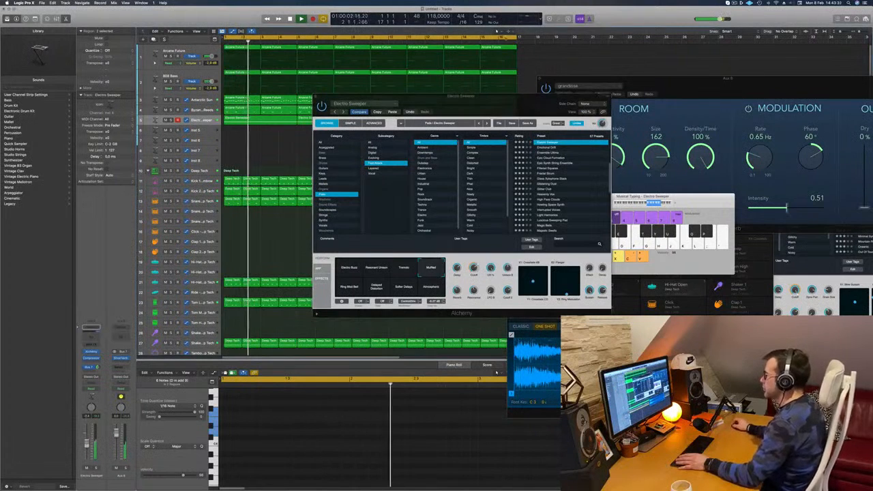
pyautogui.moveTo(485, 98); pyautogui.dragTo(524, 93)
pyautogui.click(348, 90)
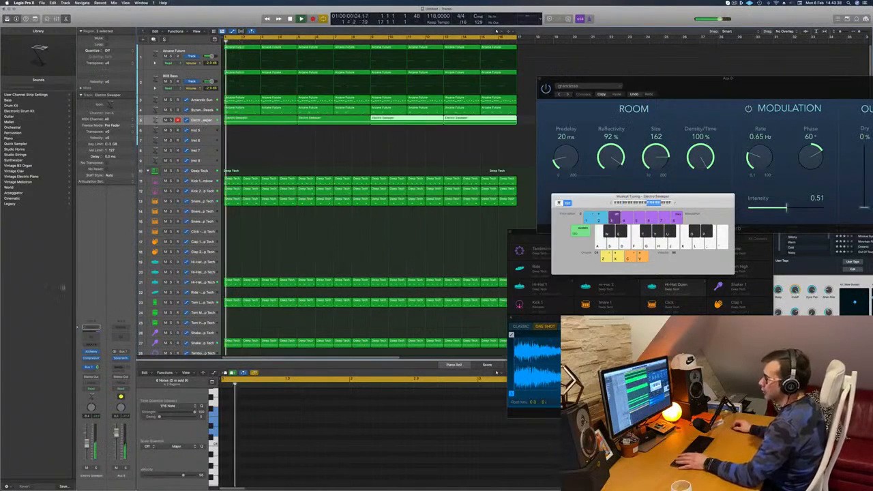
# Insert the Step FX multi-effect on the Electro Sweeper channel, position its window over the arrangement, and restart playback.
pyautogui.click(91, 358)
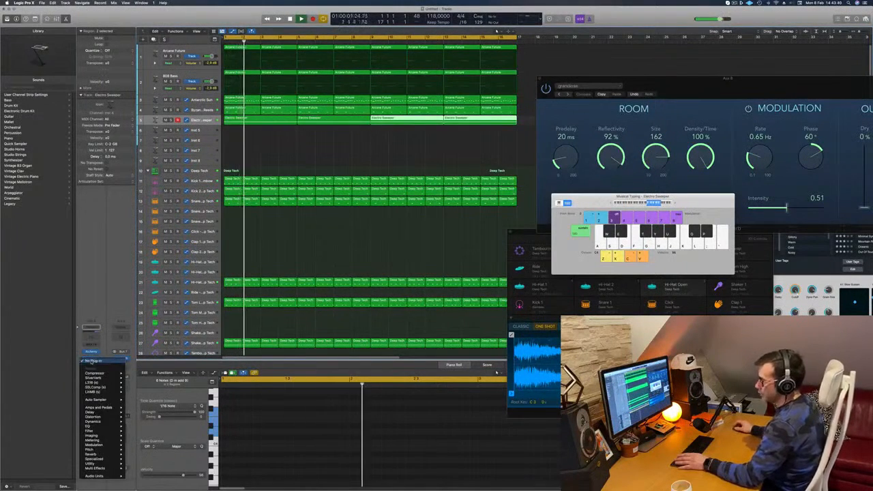
pyautogui.moveTo(103, 468)
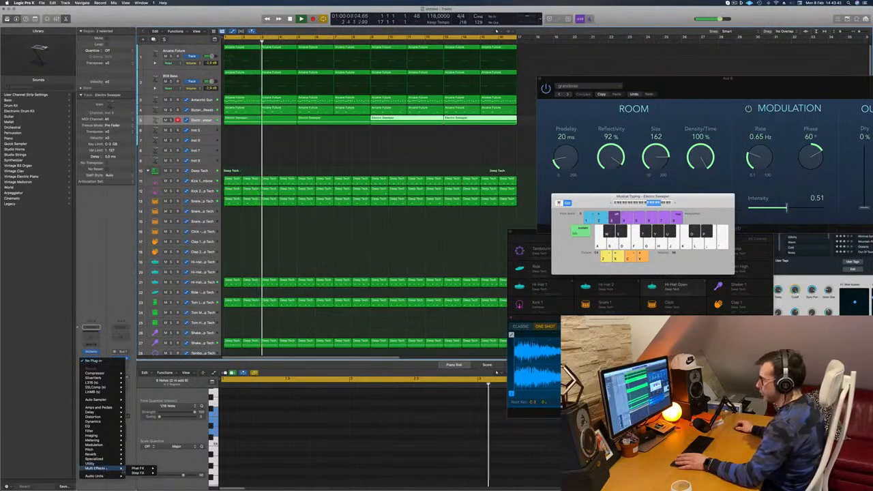
pyautogui.click(168, 472)
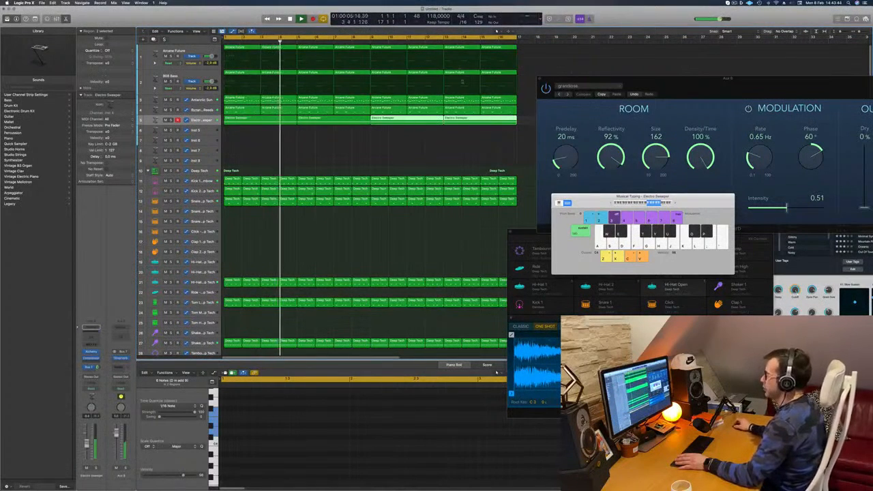
pyautogui.moveTo(420, 73); pyautogui.dragTo(488, 99)
pyautogui.press('space')
pyautogui.press('space')
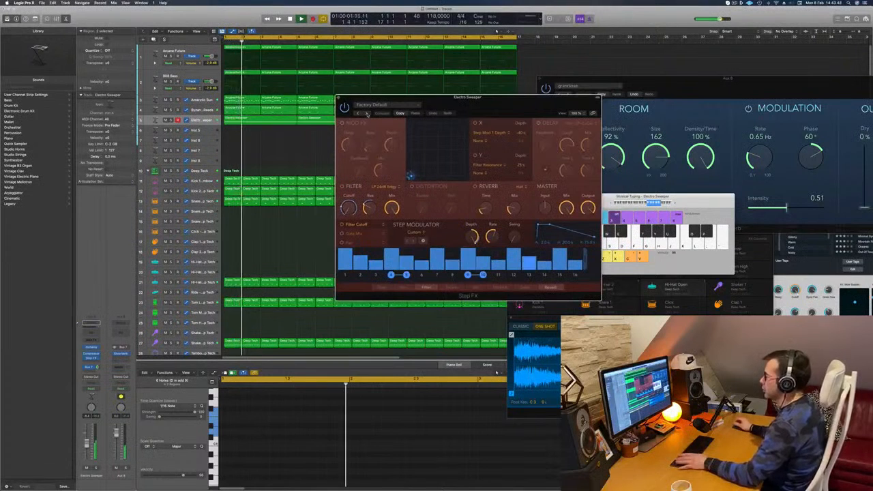
# Browse forward through the Step FX presets to Broken Echoes, restart playback, and reposition the plug-in window.
pyautogui.click(367, 114)
pyautogui.moveTo(367, 114); pyautogui.dragTo(330, 121)
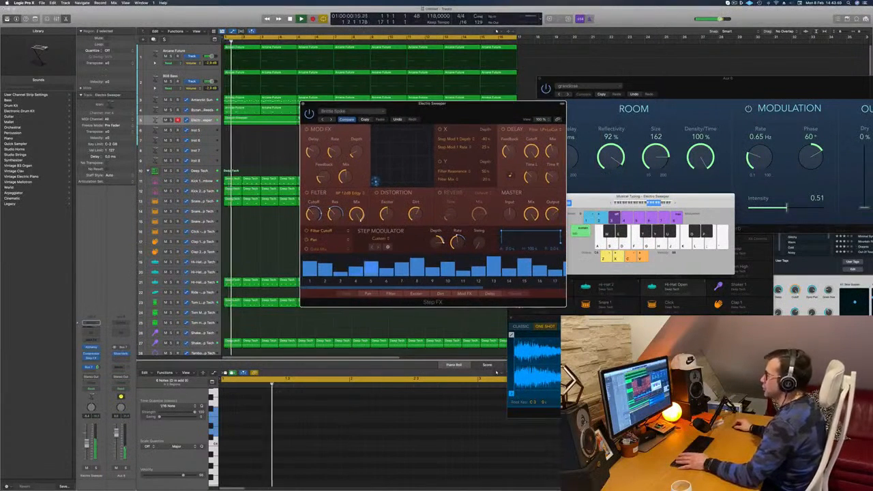
pyautogui.click(330, 120)
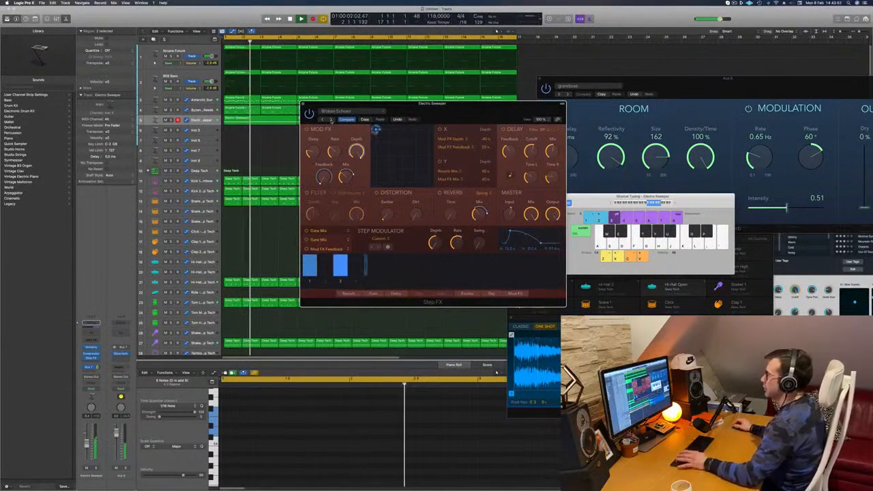
pyautogui.press('space')
pyautogui.moveTo(453, 112); pyautogui.dragTo(489, 133)
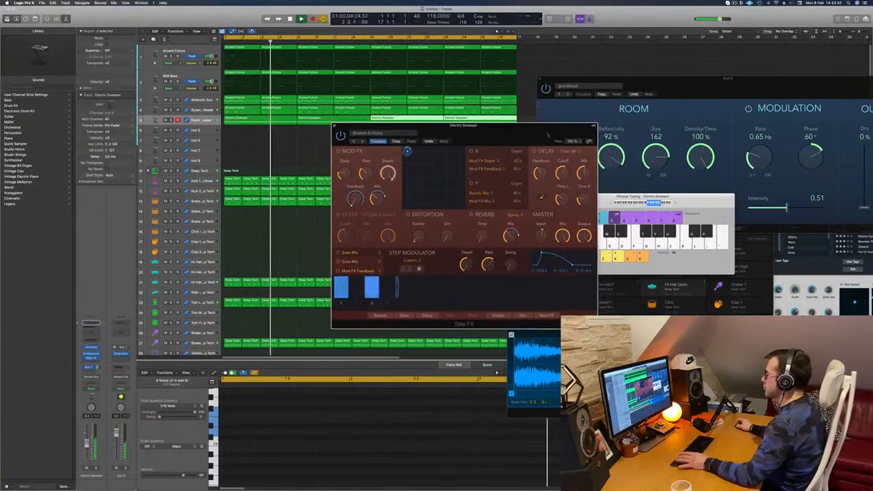
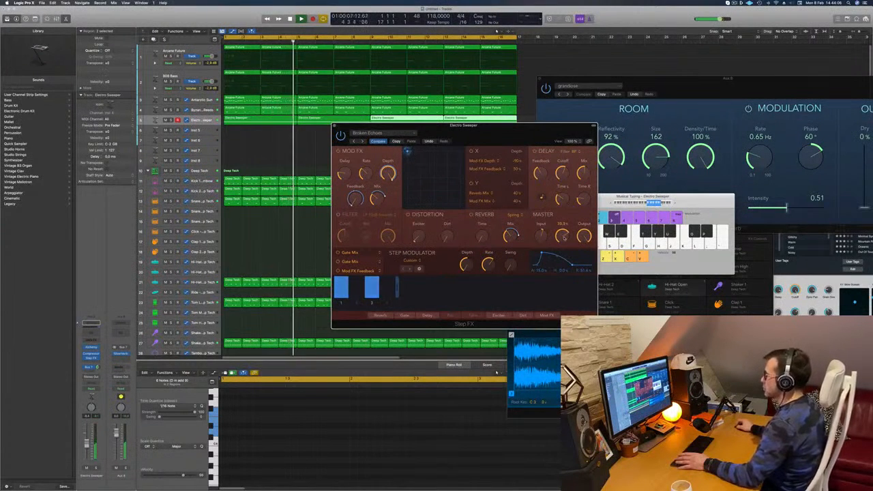
# Lower the Electro Sweeper channel's volume fader slightly during playback, close the Step FX window, and clear the region selection.
pyautogui.moveTo(463, 126); pyautogui.dragTo(540, 95)
pyautogui.moveTo(87, 442); pyautogui.dragTo(87, 444)
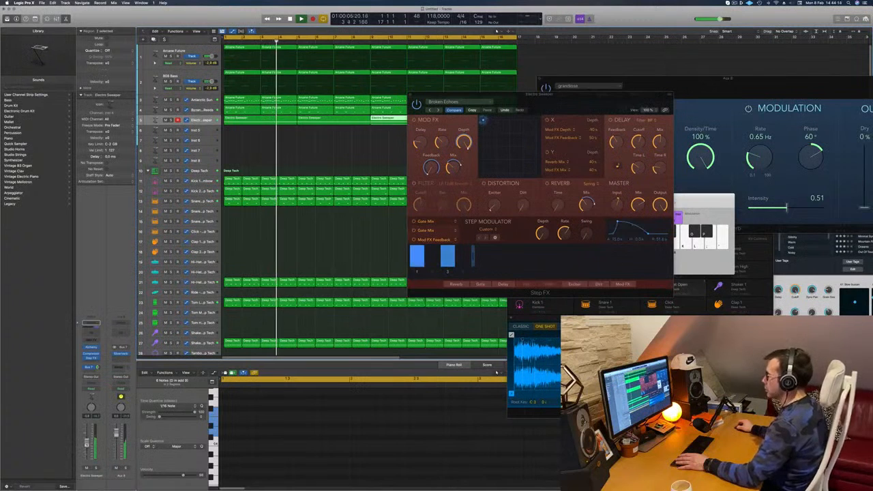
pyautogui.click(410, 96)
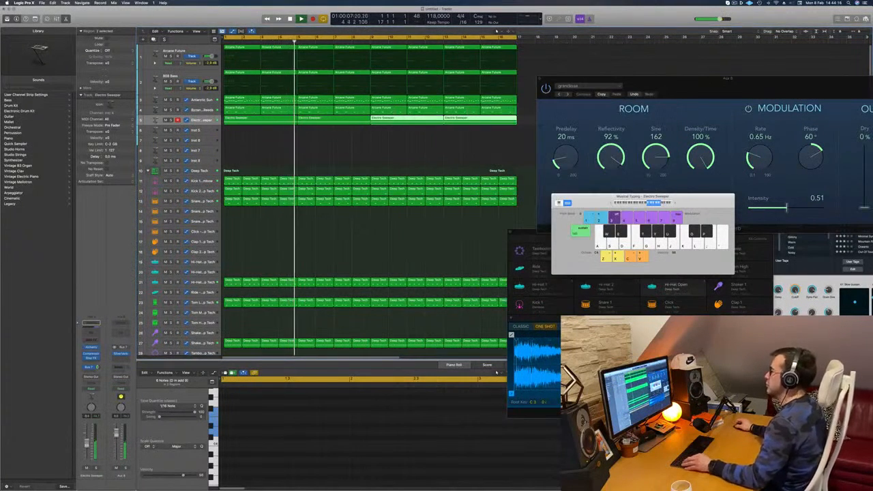
pyautogui.click(337, 147)
pyautogui.press('super+Left')
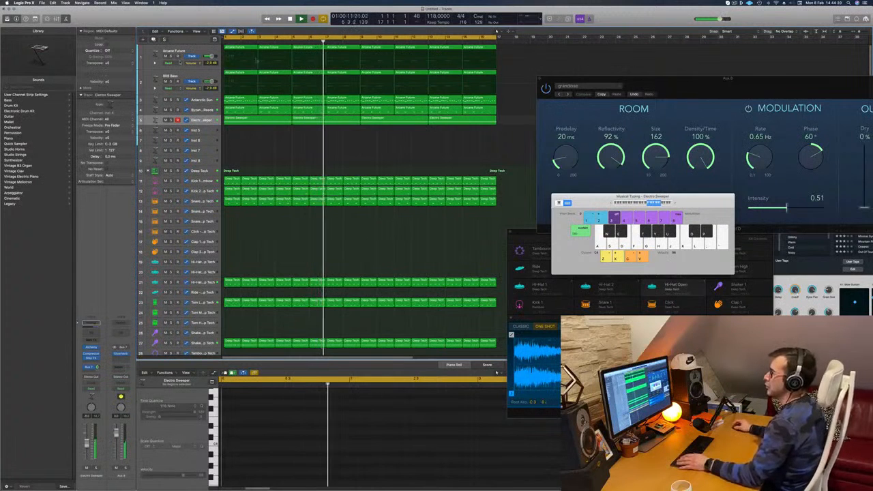
# Duplicate the 808 Bass track after replaying from the start, and copy its first Arcane Future region onto the new track.
pyautogui.click(180, 76)
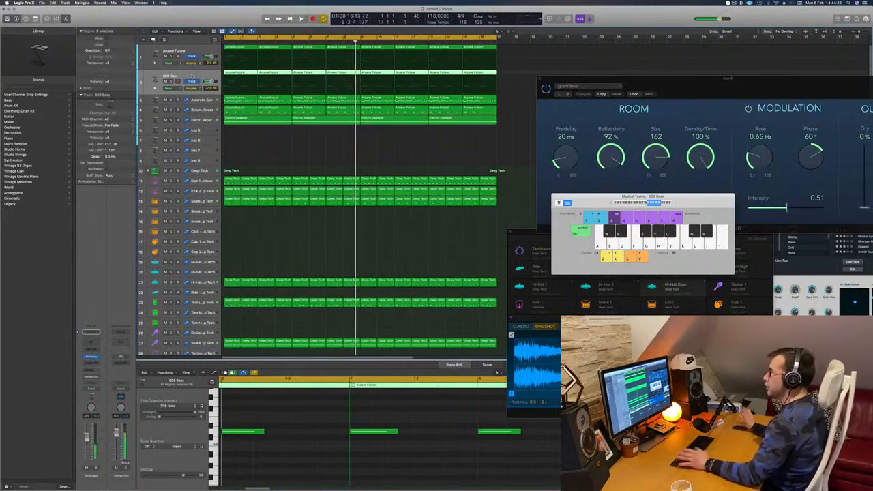
pyautogui.press('Return')
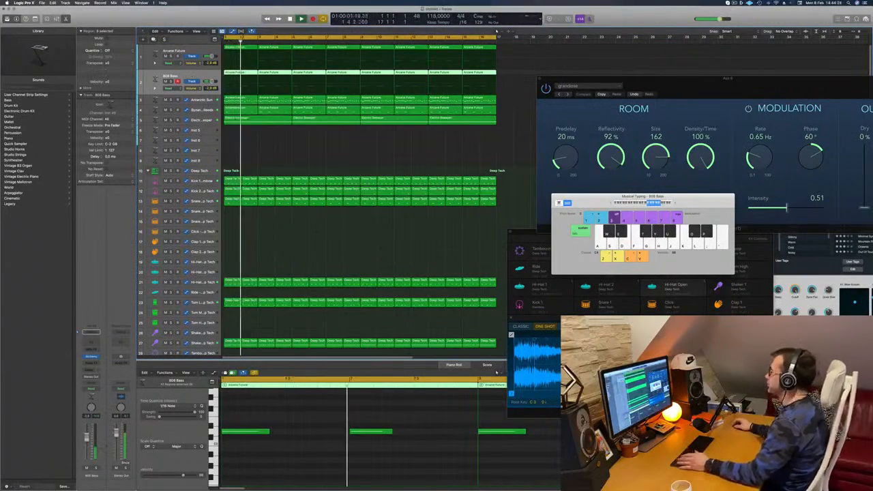
pyautogui.click(736, 3)
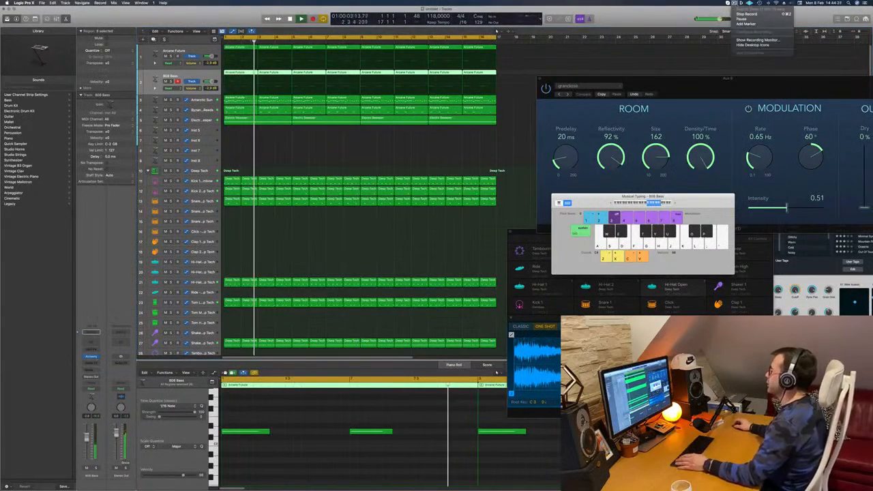
pyautogui.click(669, 20)
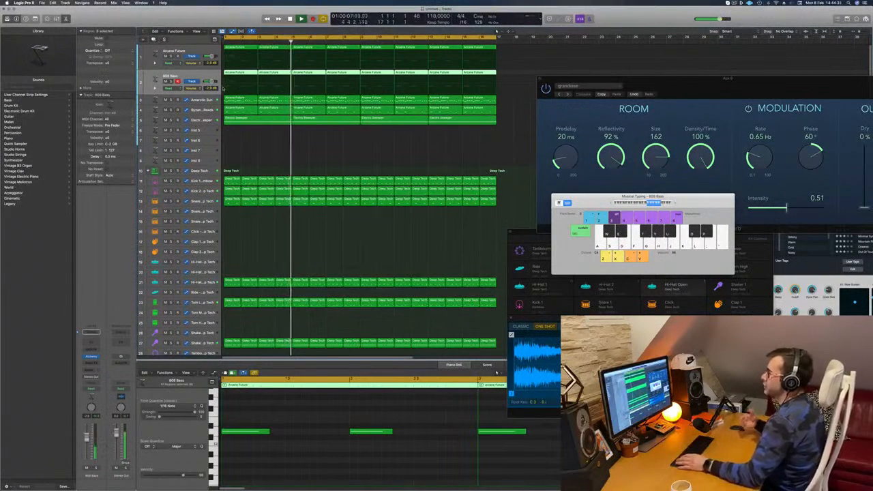
pyautogui.press('Return')
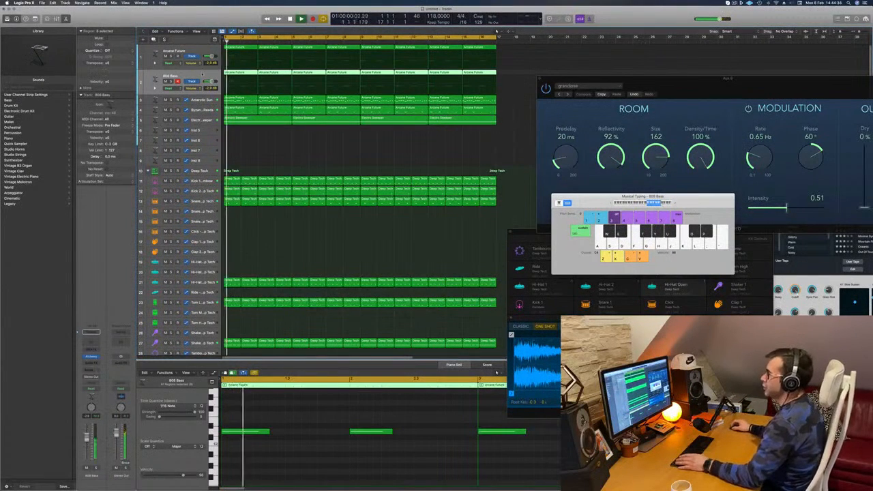
pyautogui.press('super+d')
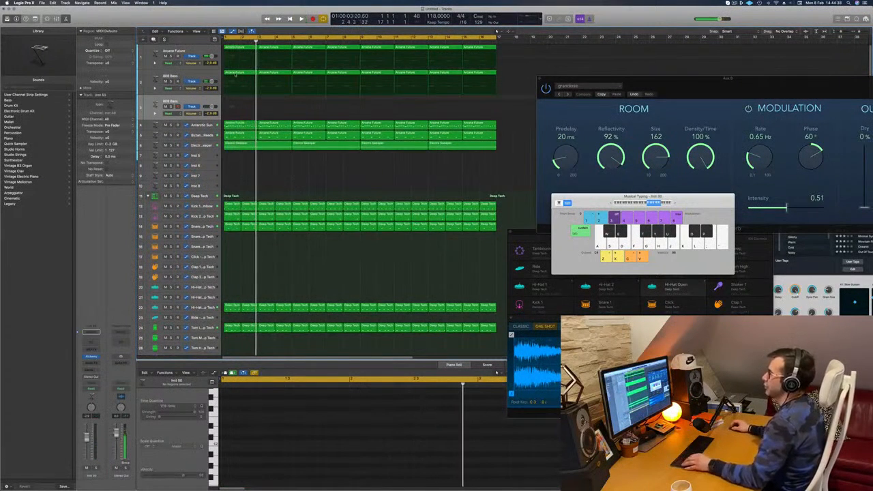
pyautogui.moveTo(234, 75); pyautogui.dragTo(232, 100)
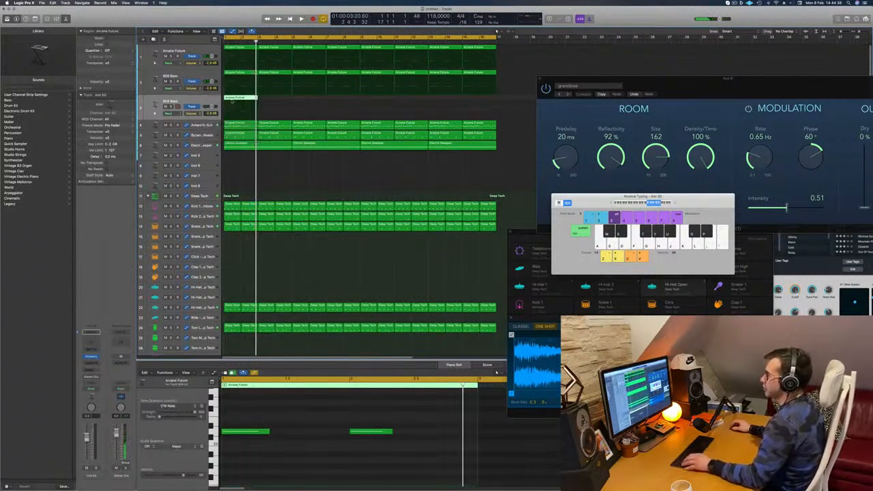
pyautogui.press('space')
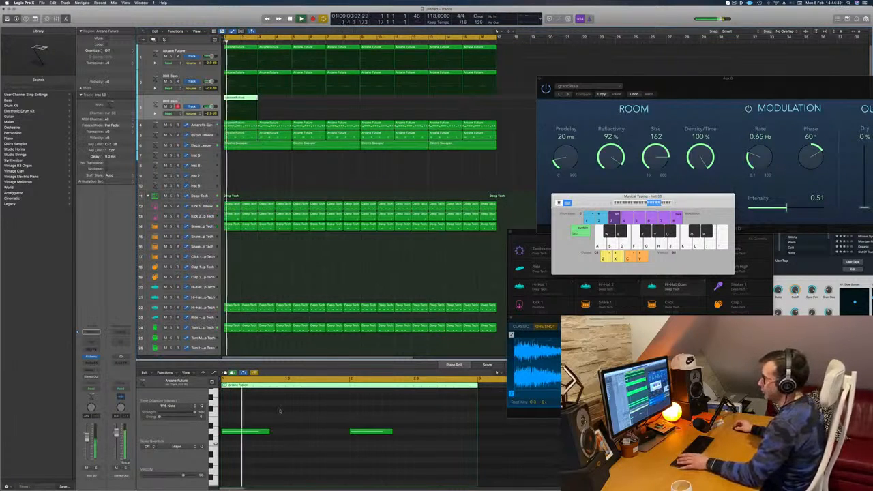
# Shorten the copied region's two bass notes and repeat them to make four evenly spaced notes in each bar.
pyautogui.moveTo(234, 417); pyautogui.dragTo(382, 444)
pyautogui.press('space')
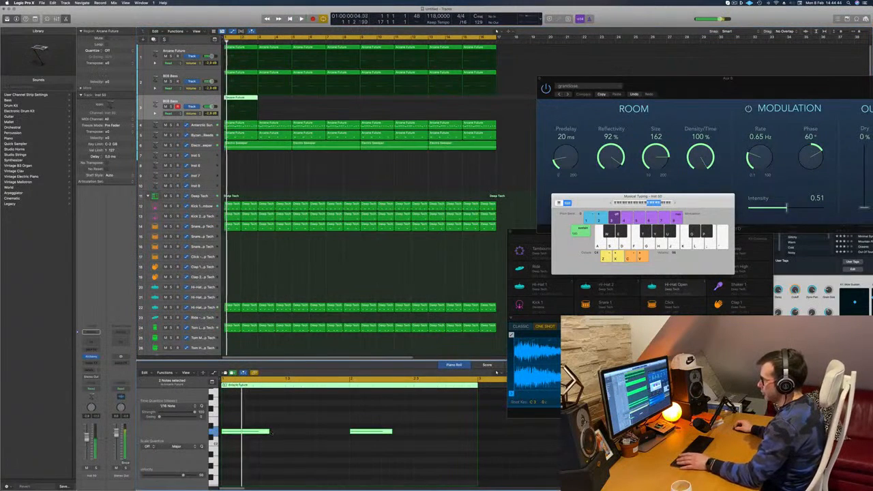
pyautogui.moveTo(268, 432); pyautogui.dragTo(468, 452)
pyautogui.press('space')
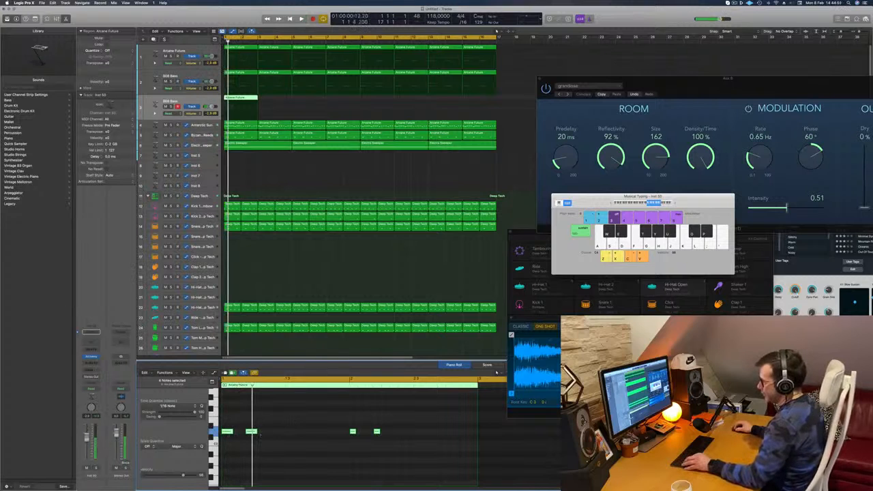
pyautogui.moveTo(232, 433); pyautogui.dragTo(277, 436)
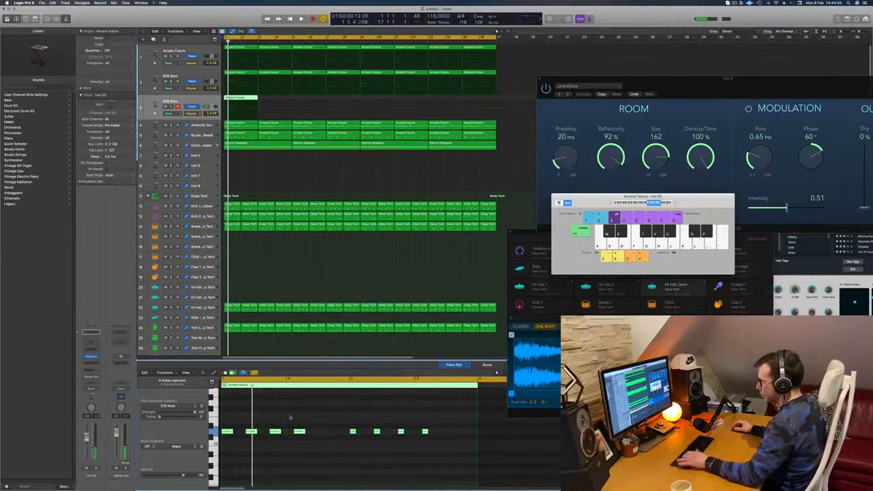
# Add a fifth short note after the last note of each bar in the region and replay the pattern.
pyautogui.press('space')
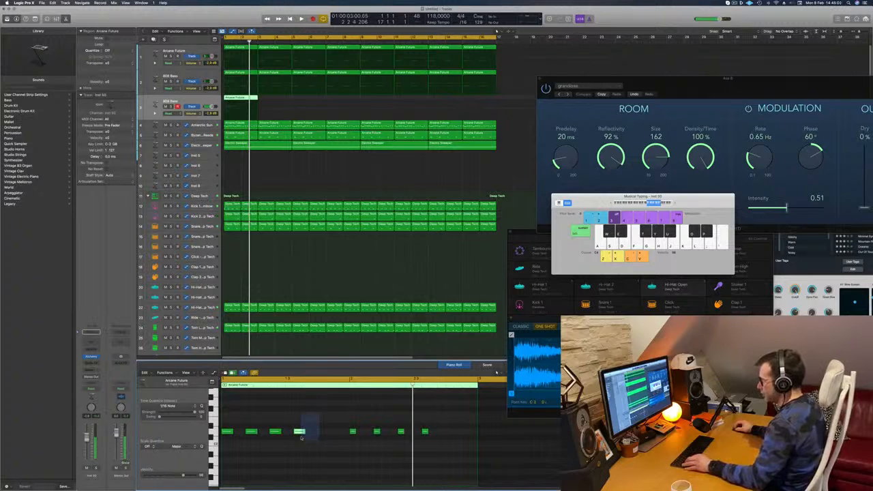
pyautogui.moveTo(298, 433); pyautogui.dragTo(323, 435)
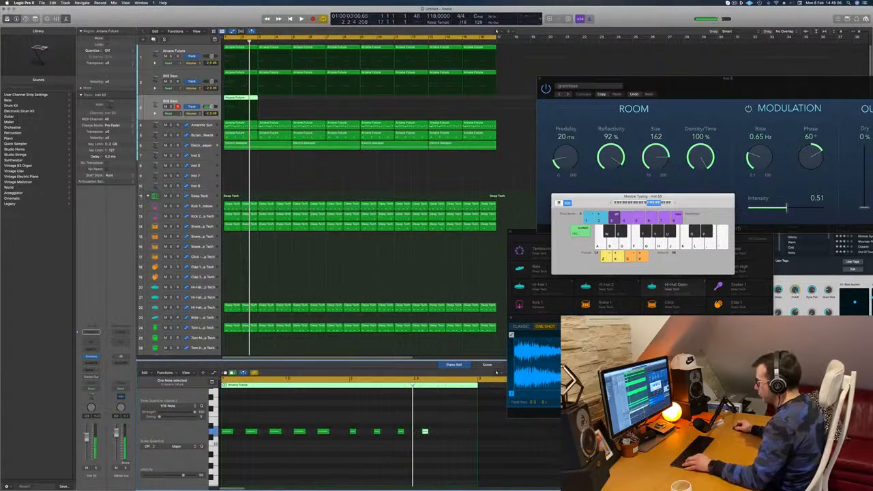
pyautogui.moveTo(425, 432); pyautogui.dragTo(449, 434)
pyautogui.press('space')
pyautogui.press('space')
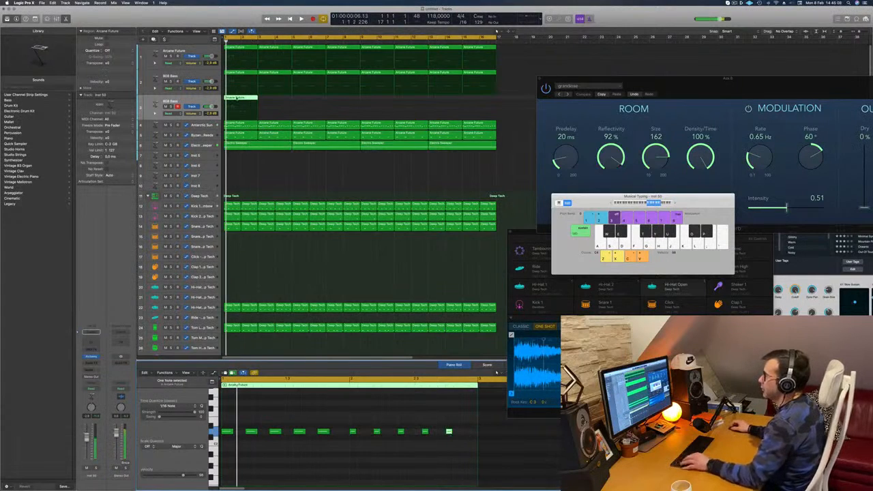
# Copy the edited bass region repeatedly along the new track to fill all sixteen bars, and audition it.
pyautogui.moveTo(238, 106); pyautogui.dragTo(309, 103)
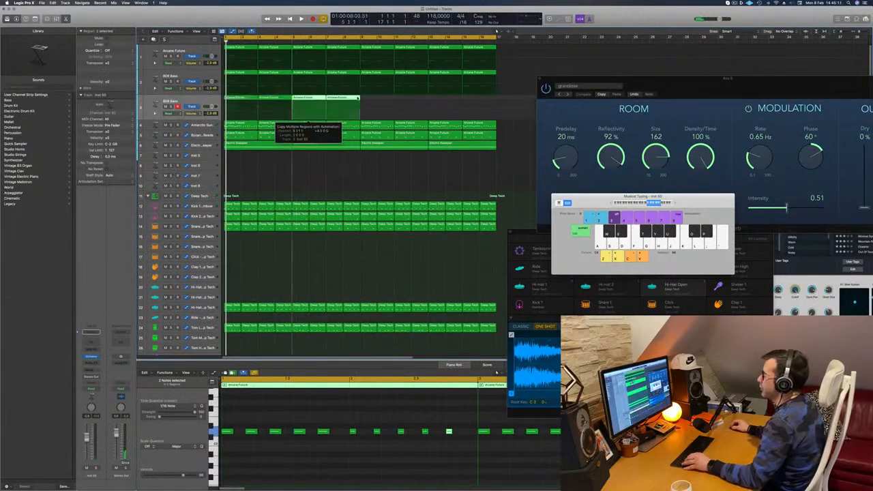
pyautogui.moveTo(369, 100); pyautogui.dragTo(390, 104)
pyautogui.press('space')
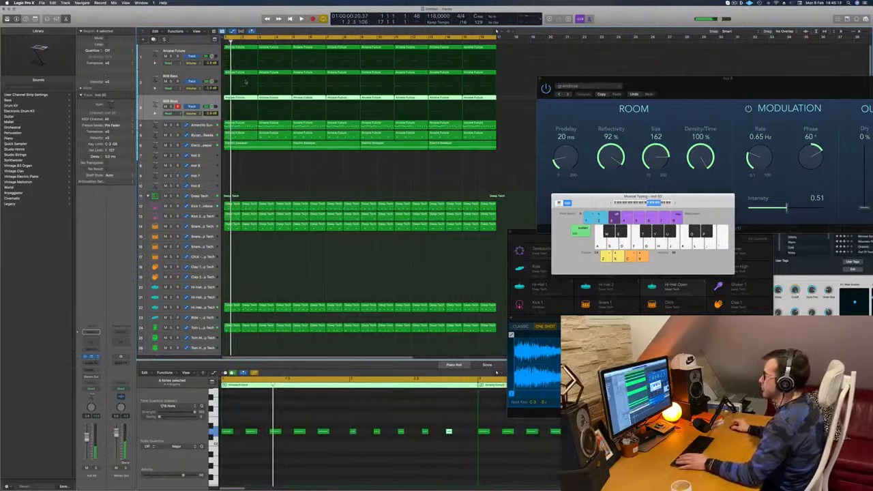
# Load the 70s Classic Synth Bass preset in the new track's Alchemy instrument, auditioning it and moving its window off the first bars.
pyautogui.moveTo(373, 79); pyautogui.dragTo(335, 81)
pyautogui.press('space')
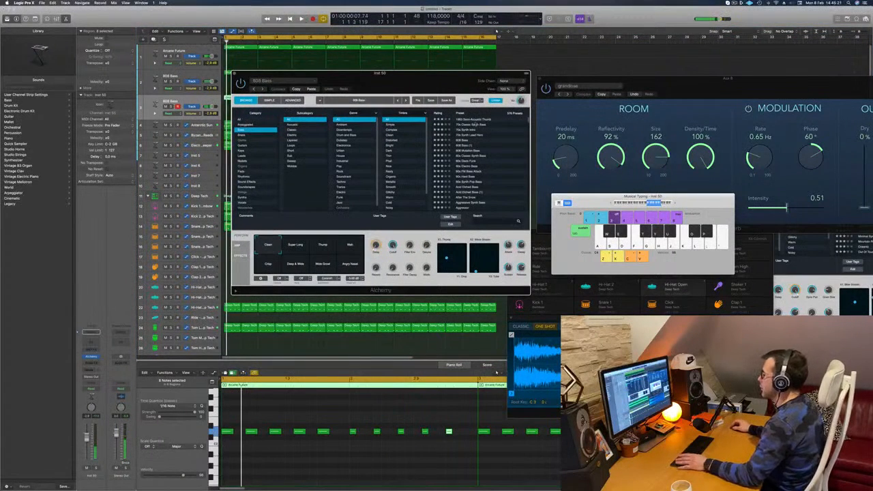
pyautogui.moveTo(436, 75); pyautogui.dragTo(575, 63)
pyautogui.press('space')
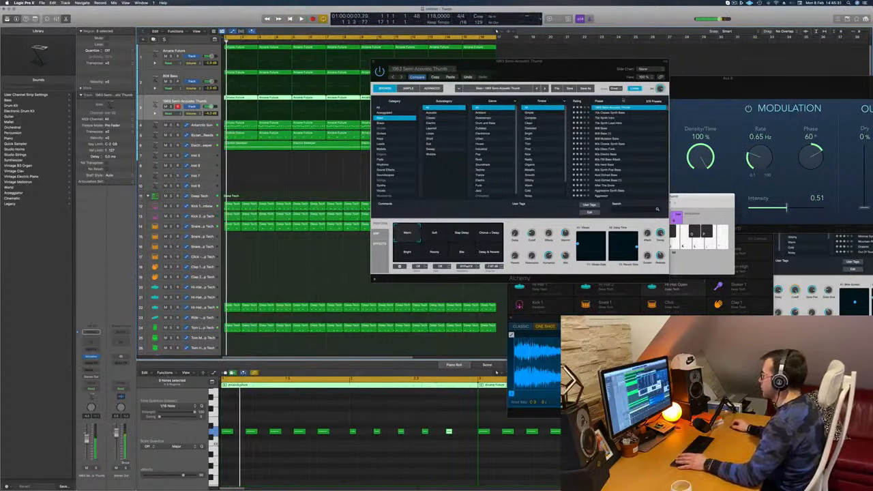
pyautogui.click(607, 114)
pyautogui.press('space')
pyautogui.moveTo(577, 61); pyautogui.dragTo(622, 27)
pyautogui.press('space')
# Delete the five notes in the second bar of the first synth bass region.
pyautogui.press('super+Left')
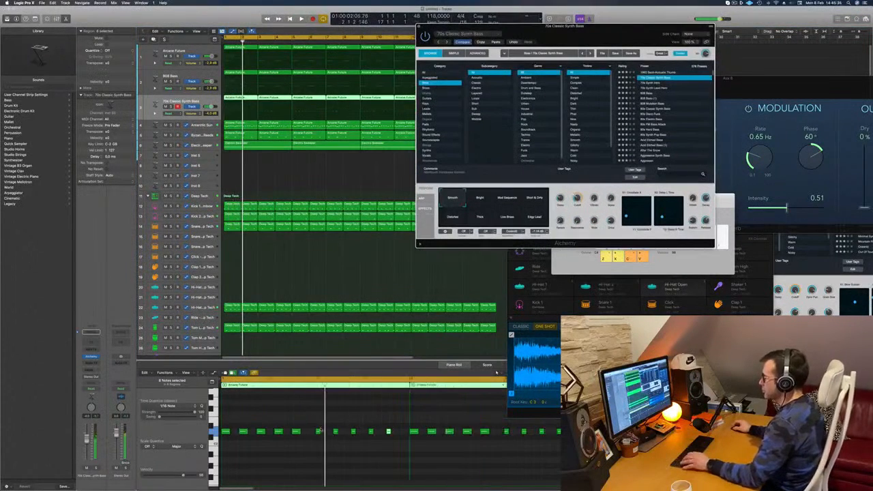
pyautogui.press('space')
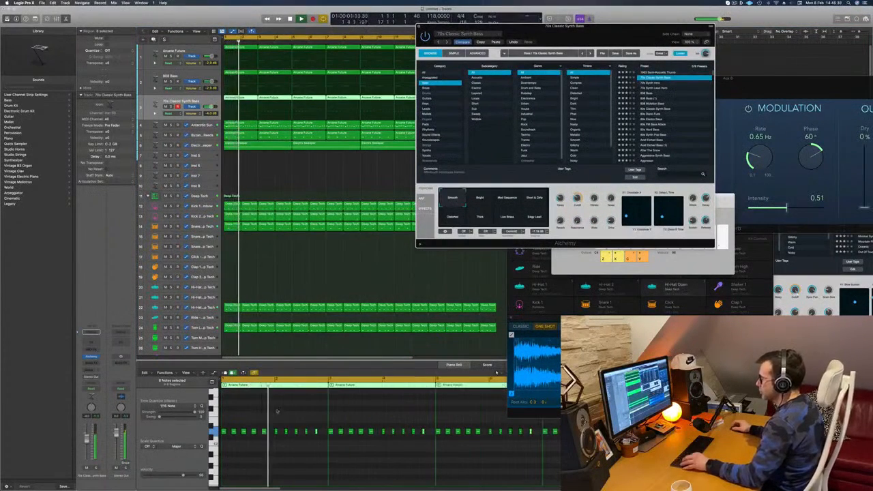
pyautogui.press('super+Right')
pyautogui.moveTo(266, 422); pyautogui.dragTo(383, 446)
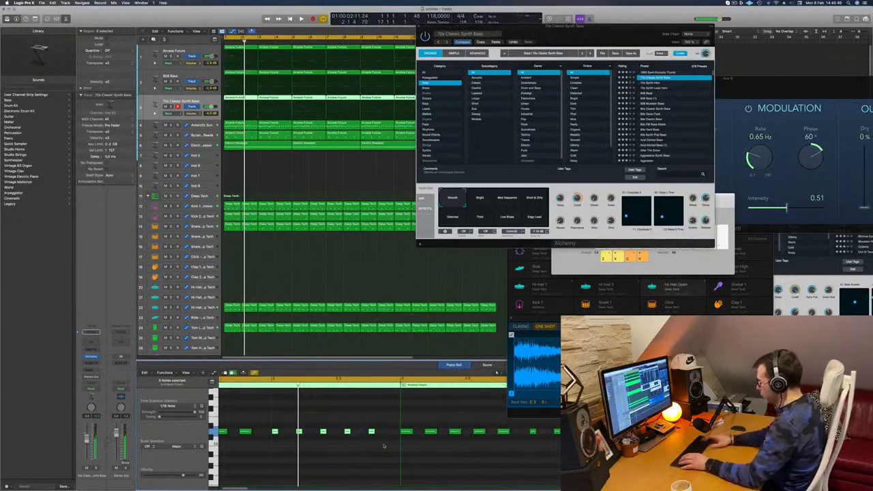
pyautogui.hscroll(-2, 319, 444)
pyautogui.press('super+Left')
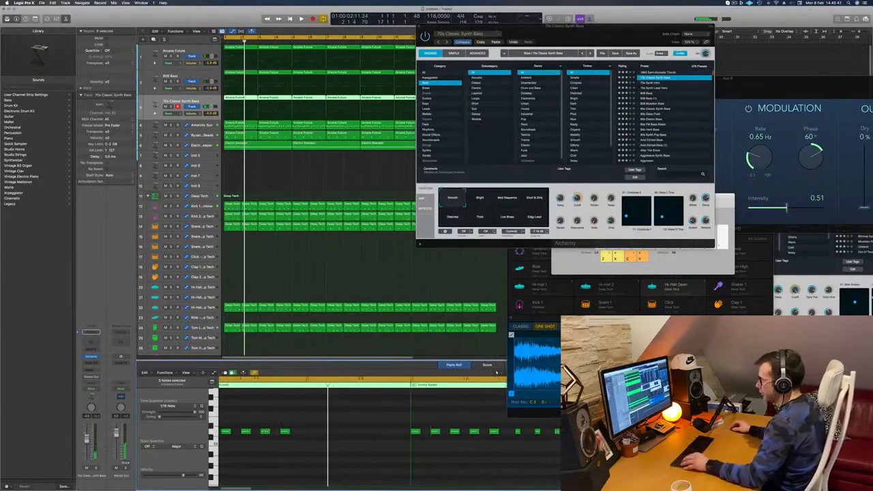
# Copy the first bar's five notes into the second bar two semitones lower, and play the result.
pyautogui.moveTo(316, 422); pyautogui.dragTo(177, 455)
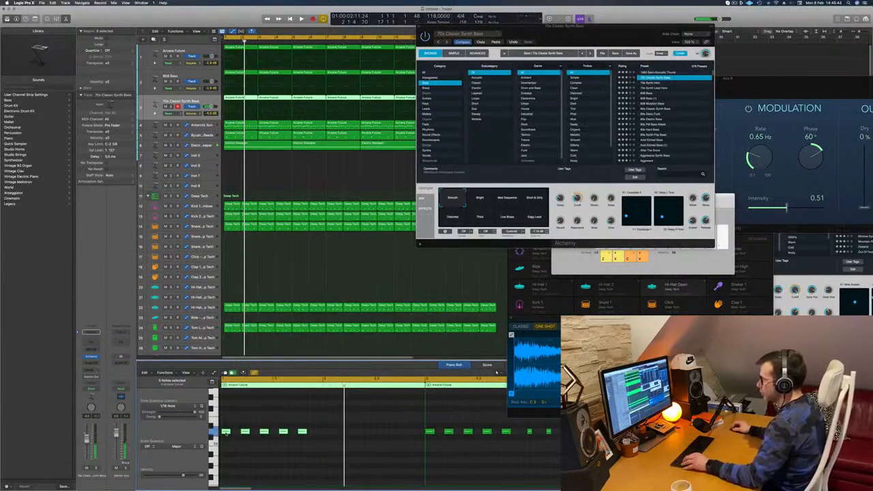
pyautogui.moveTo(226, 433); pyautogui.dragTo(323, 443)
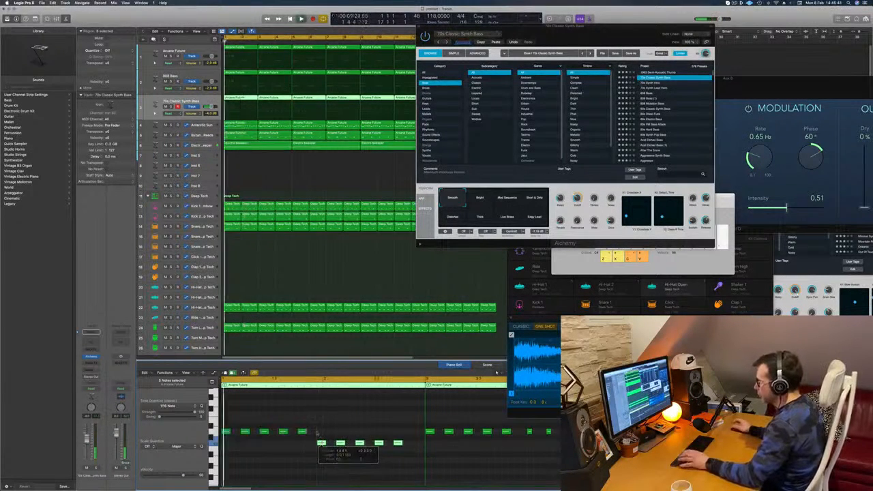
pyautogui.press('space')
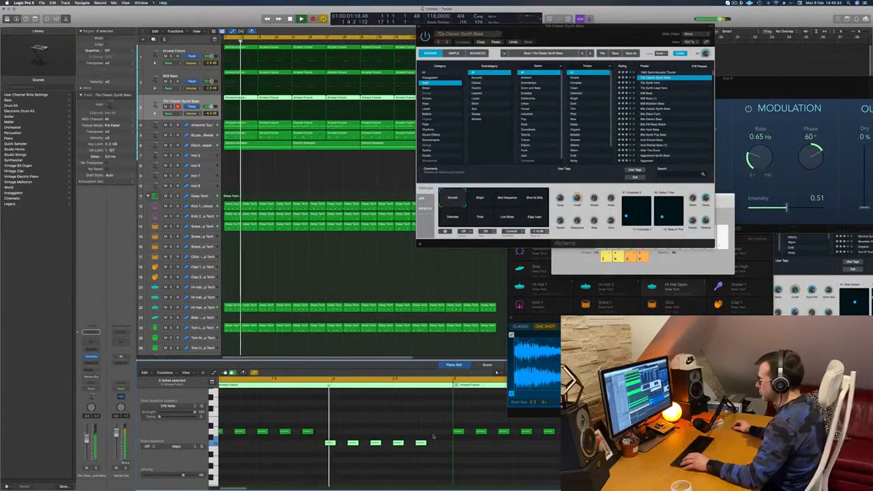
# Transpose the last two notes of the second bar up five semitones.
pyautogui.moveTo(438, 435); pyautogui.dragTo(394, 455)
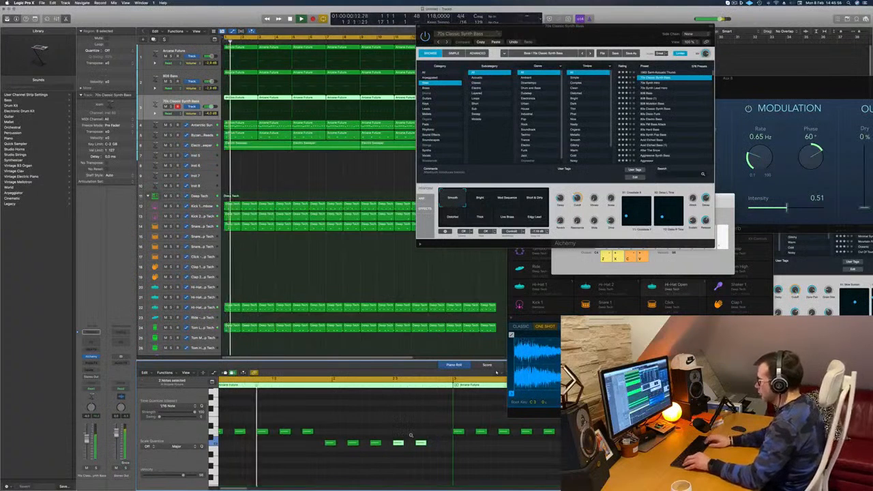
pyautogui.hotkey('alt', 'Up')
pyautogui.hotkey('alt', 'Up')
pyautogui.hotkey('alt', 'Up')
pyautogui.hotkey('alt', 'Up')
pyautogui.hotkey('alt', 'Up')
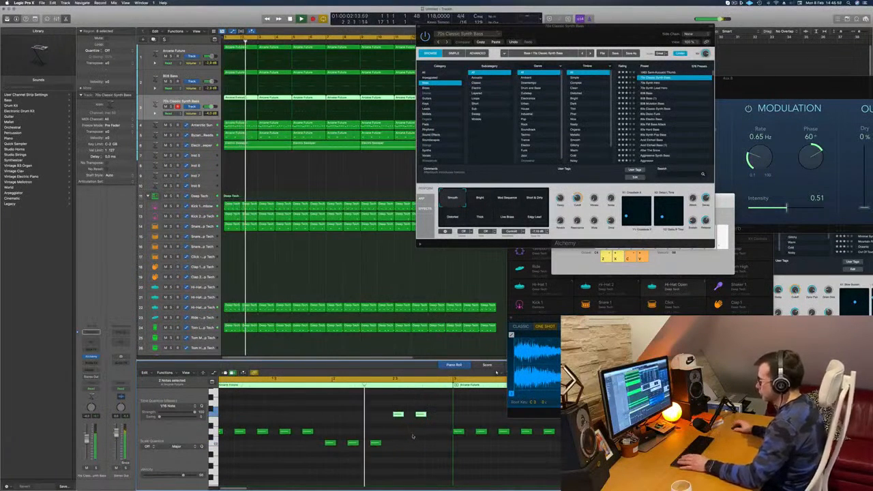
# Copy the raised final note to add one more note at the end of the second bar, and replay the bass line.
pyautogui.press('super+Left')
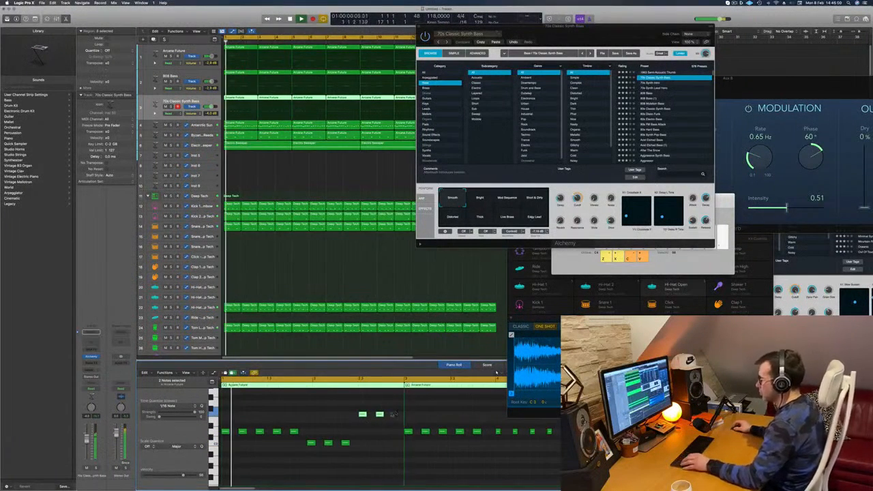
pyautogui.click(380, 415)
pyautogui.moveTo(380, 414); pyautogui.dragTo(398, 415)
pyautogui.press('space')
pyautogui.press('space')
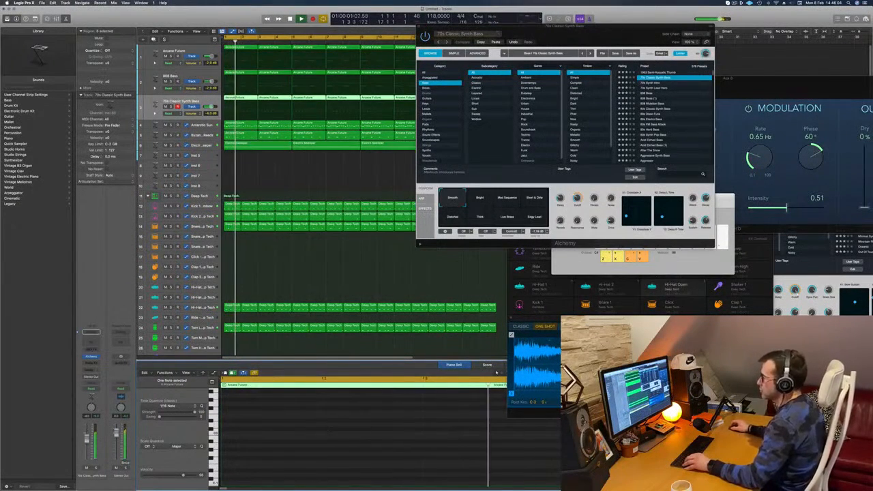
# Deselect the regions, move the Alchemy window further off the arrangement, and stop playback.
pyautogui.click(253, 165)
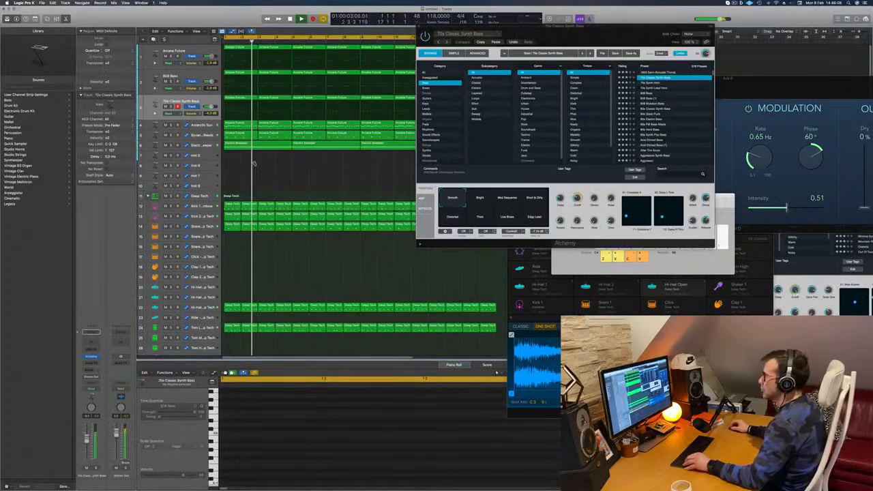
pyautogui.press('super+Left')
pyautogui.moveTo(450, 26); pyautogui.dragTo(522, 28)
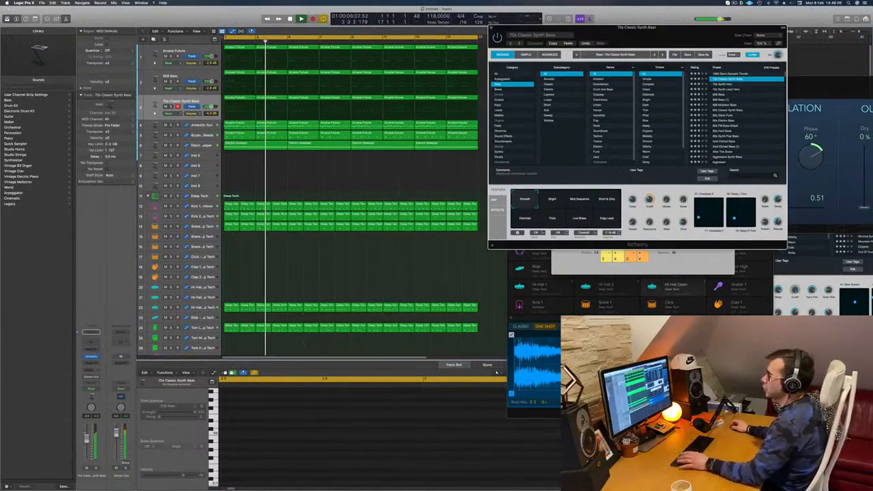
pyautogui.press('space')
pyautogui.click(240, 104)
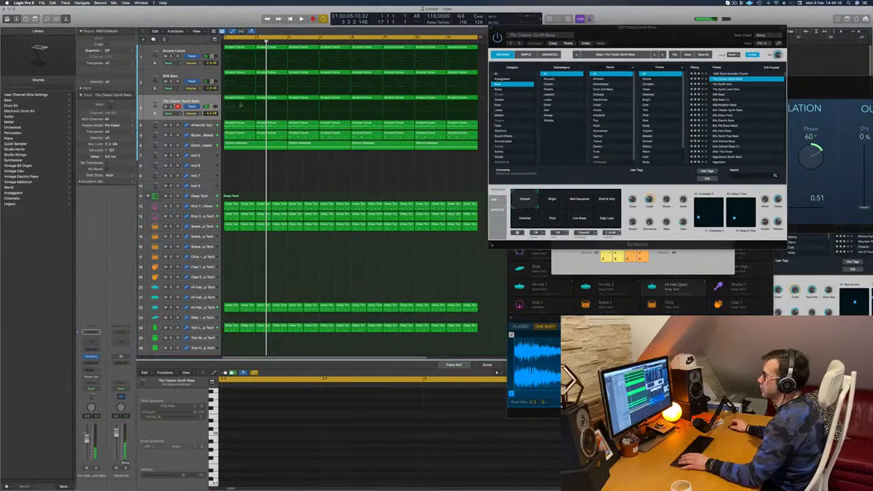
# Play the first 70s Classic Synth Bass region from the start and review its notes in the piano roll.
pyautogui.click(239, 100)
pyautogui.press('space')
pyautogui.scroll(-4, 340, 406)
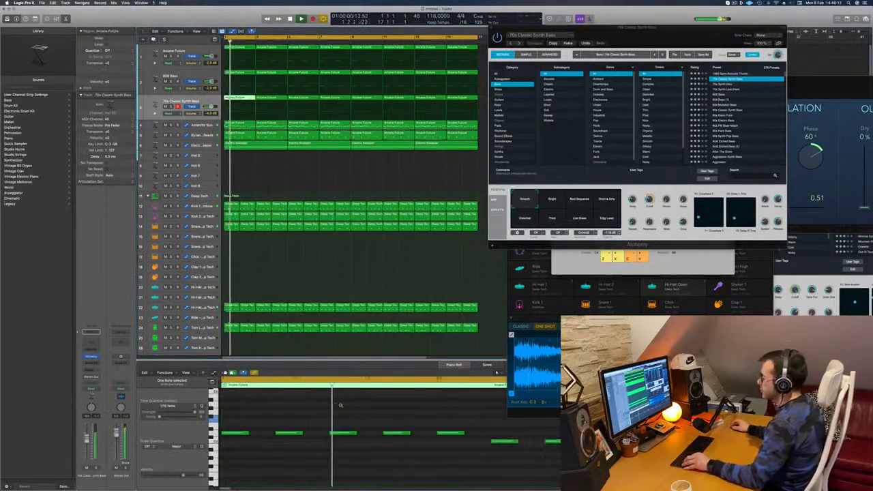
pyautogui.scroll(-4, 339, 424)
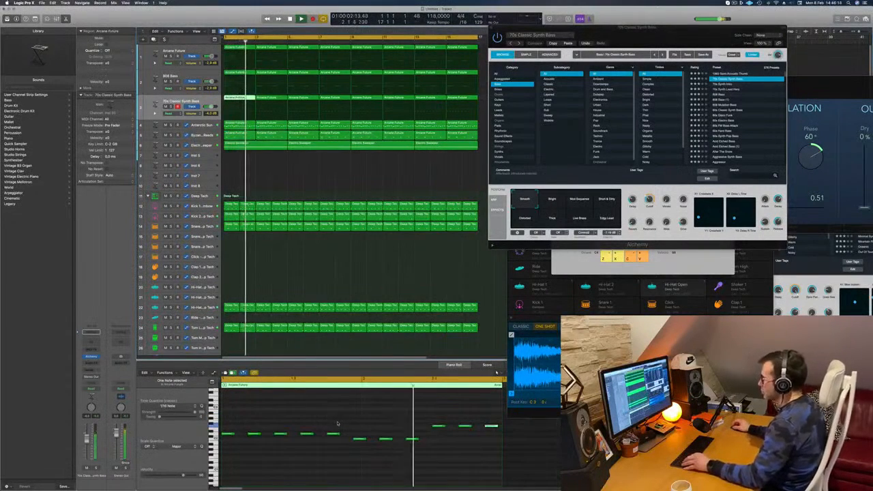
# Replace the remaining 70s Classic Synth Bass regions with copies of the edited first region through bar 16, and play briefly.
pyautogui.scroll(-1, 341, 424)
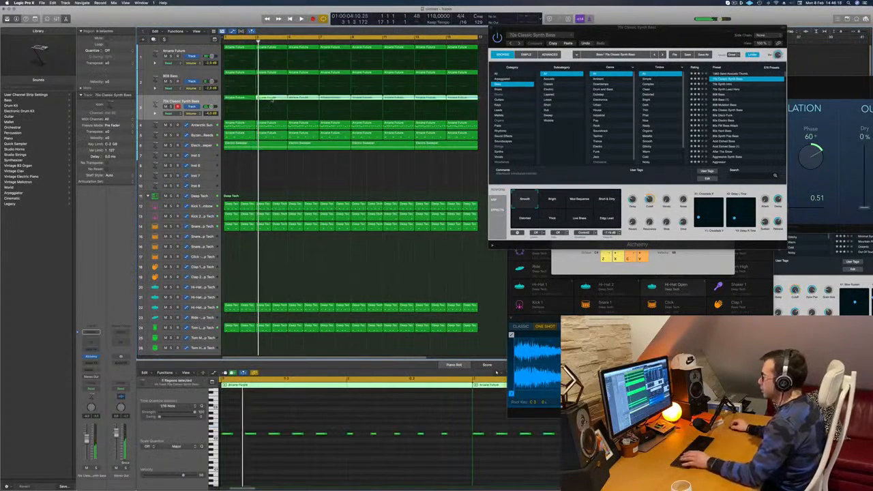
pyautogui.press('Delete')
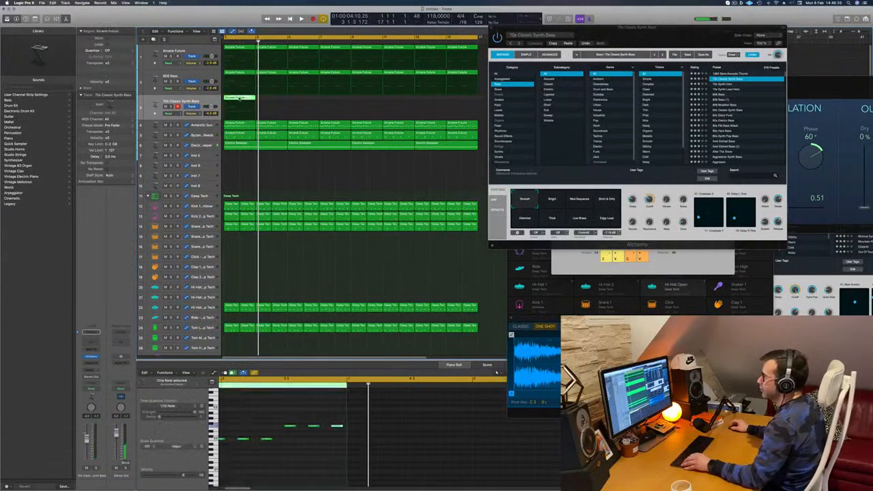
pyautogui.moveTo(239, 99); pyautogui.dragTo(300, 103)
pyautogui.moveTo(247, 102); pyautogui.dragTo(380, 103)
pyautogui.press('space')
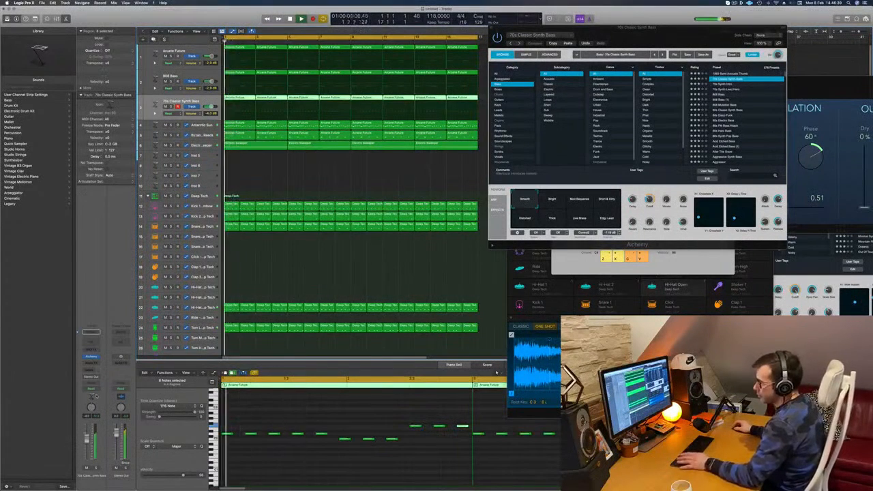
pyautogui.press('space')
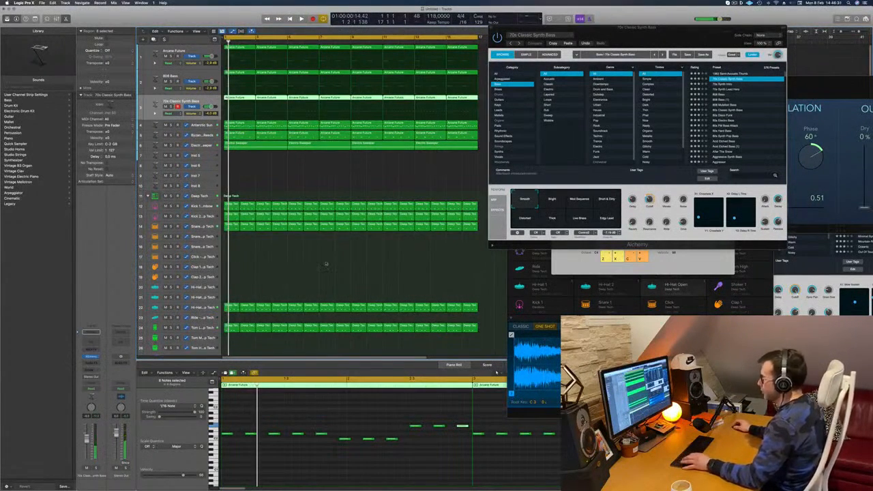
# Insert a Compressor on the 70s Classic Synth Bass channel in the mixer and lower its volume while playing the arrangement.
pyautogui.press('super+k')
pyautogui.press('x')
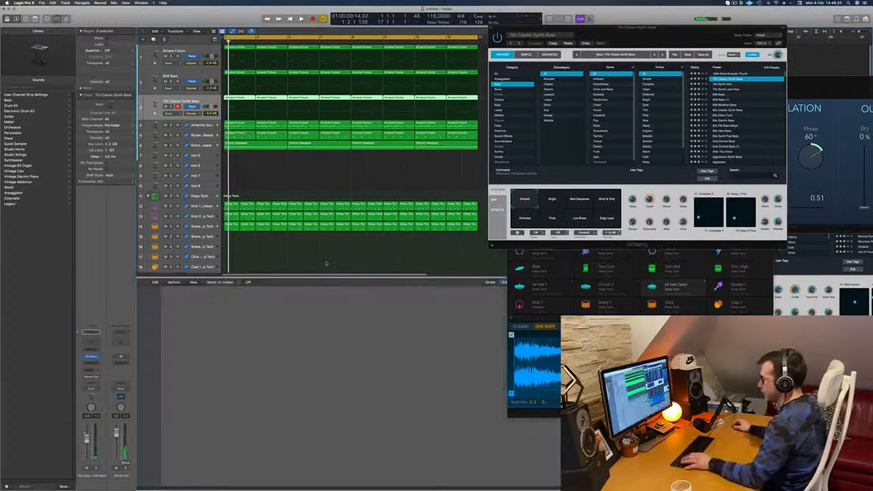
pyautogui.press('space')
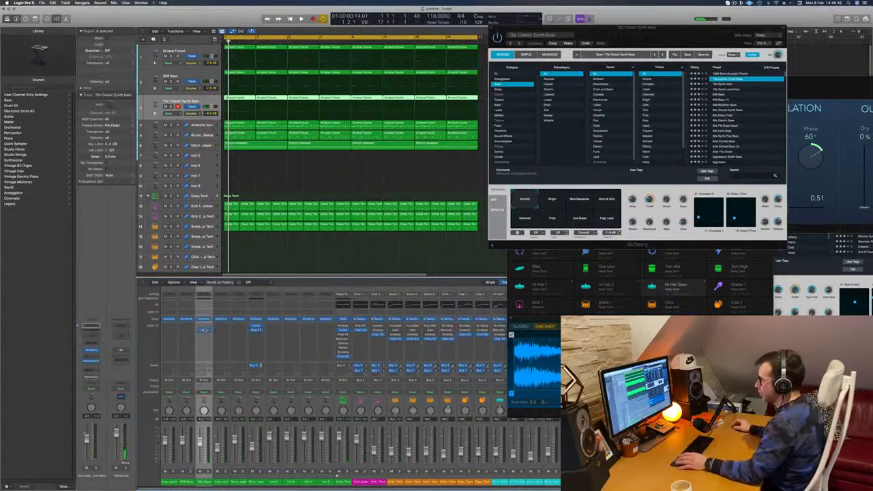
pyautogui.press('space')
pyautogui.press('space')
pyautogui.press('space')
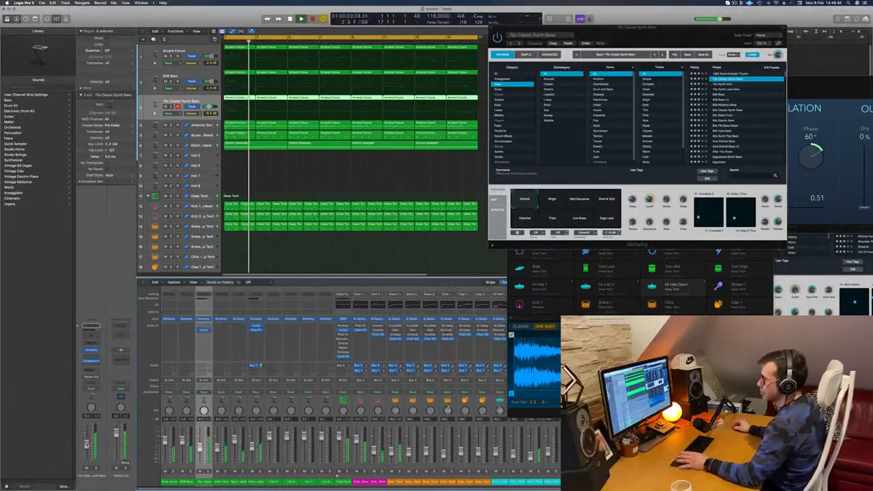
# Audition Alchemy's Short & Dirty and Distorted snapshots, and settle the sound halfway between Smooth and Distorted.
pyautogui.moveTo(666, 30); pyautogui.dragTo(592, 60)
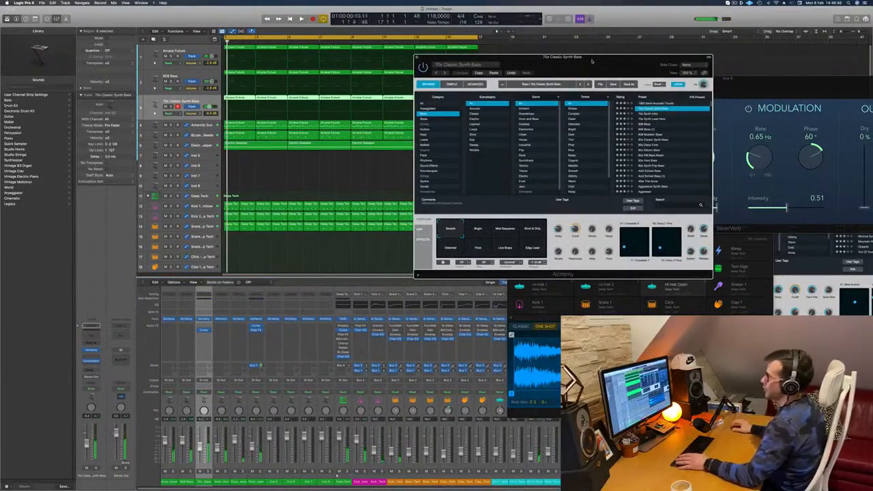
pyautogui.moveTo(599, 62); pyautogui.dragTo(521, 84)
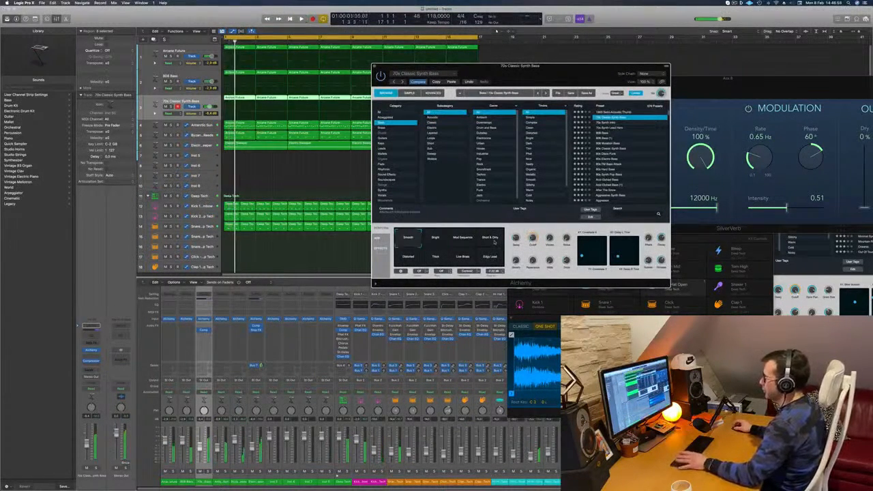
pyautogui.click(492, 241)
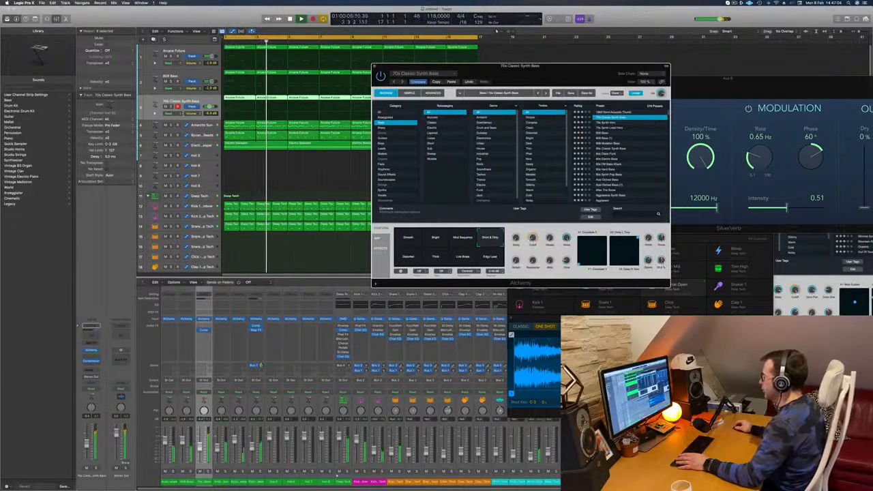
pyautogui.click(410, 259)
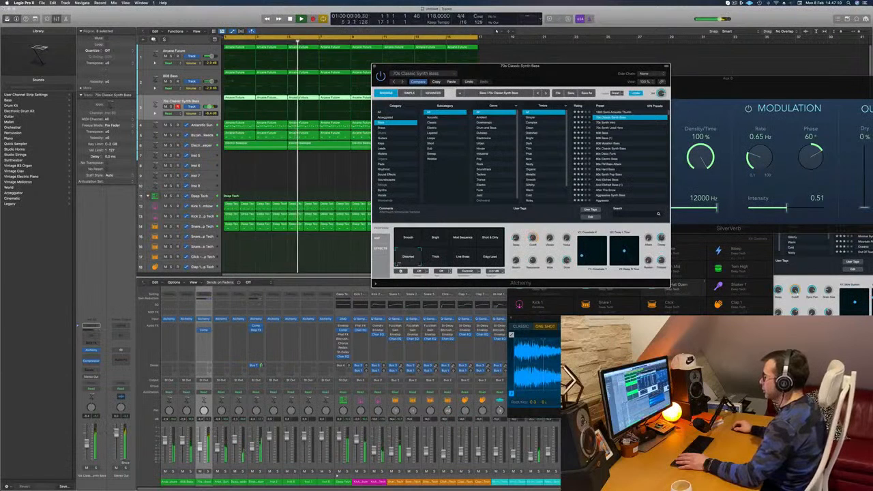
pyautogui.click(408, 249)
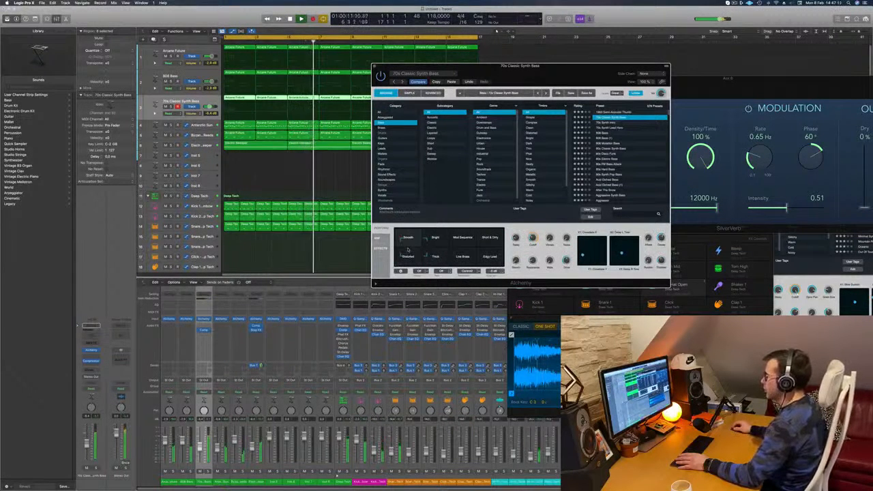
# Replay the bass sound from the start of the arrangement and close the Alchemy window.
pyautogui.press('Return')
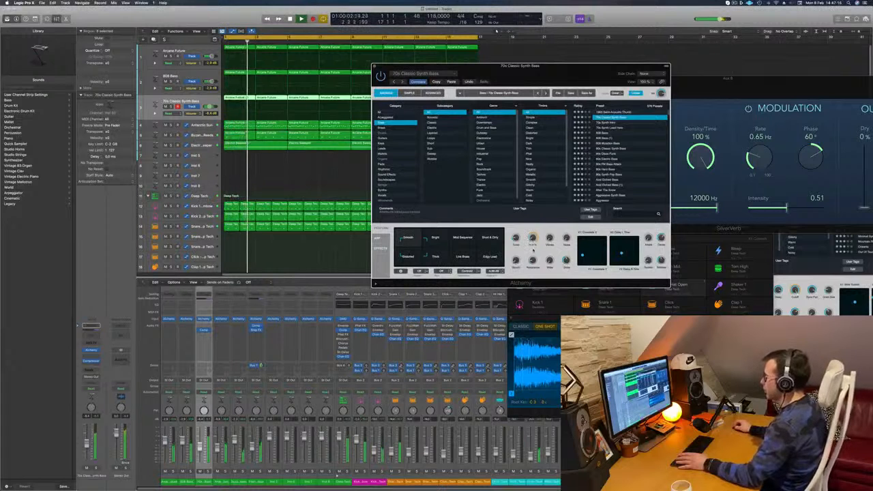
pyautogui.press('Return')
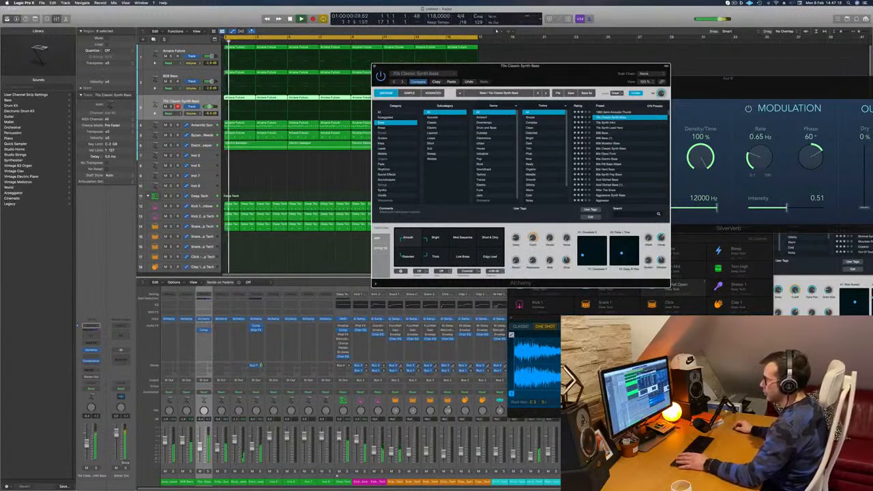
pyautogui.moveTo(541, 68); pyautogui.dragTo(583, 76)
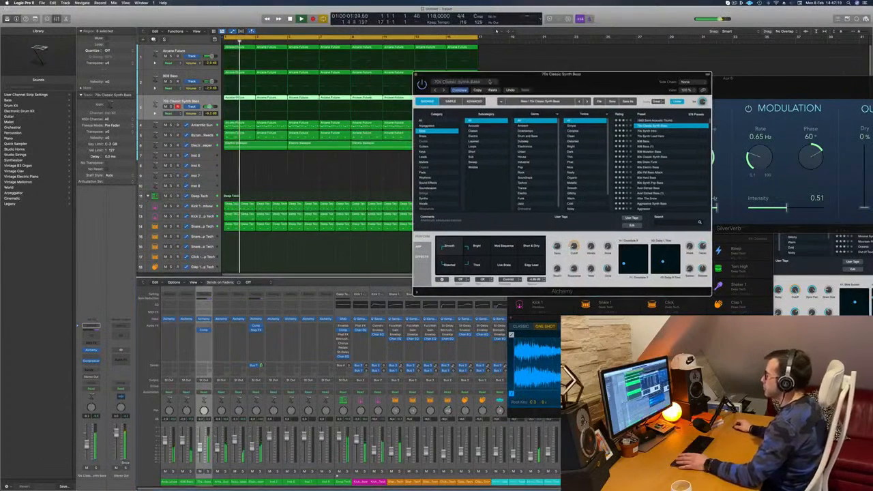
pyautogui.click(417, 74)
# Repeat all regions of the sixteen-bar arrangement once, directly after the original, and deselect them.
pyautogui.scroll(-1, 339, 159)
pyautogui.scroll(-2, 338, 159)
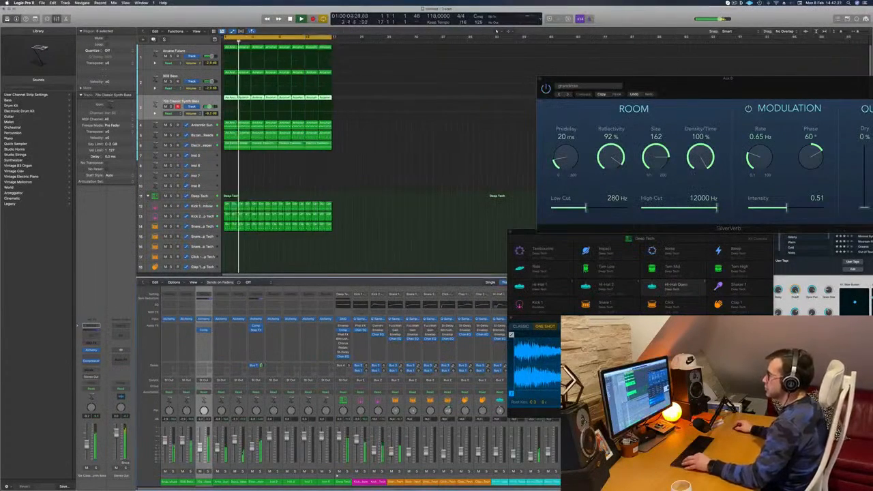
pyautogui.press('Return')
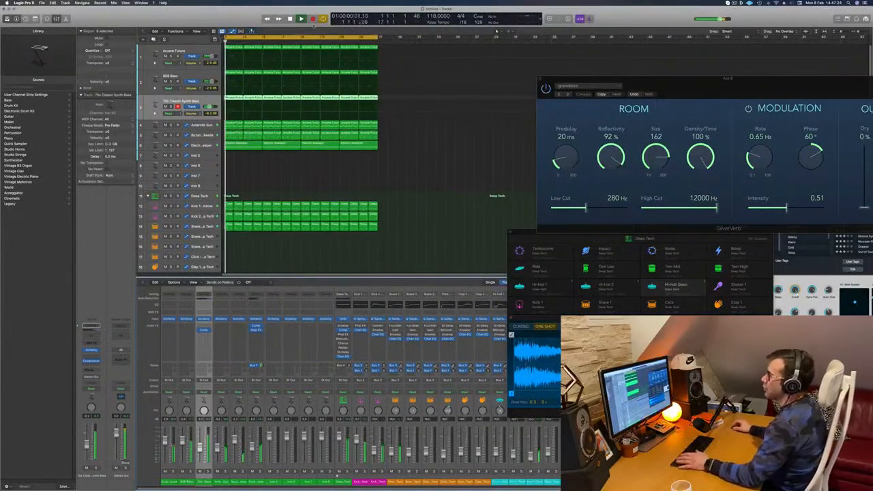
pyautogui.click(406, 166)
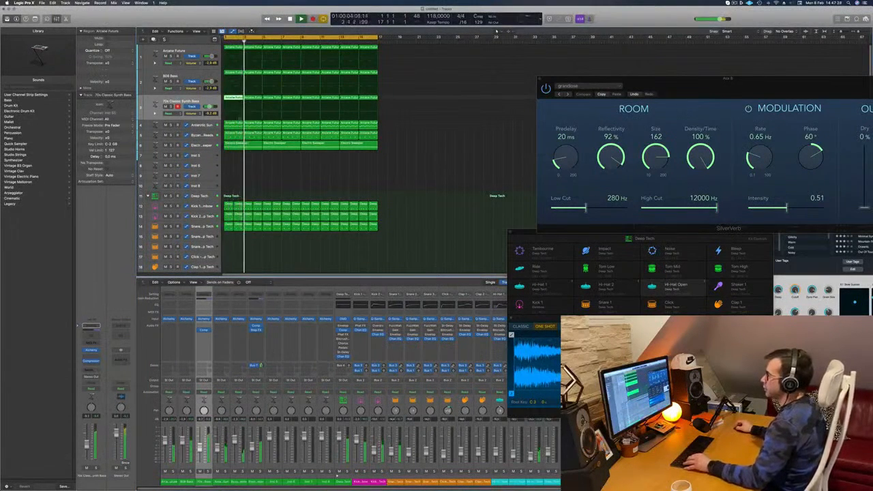
pyautogui.press('Return')
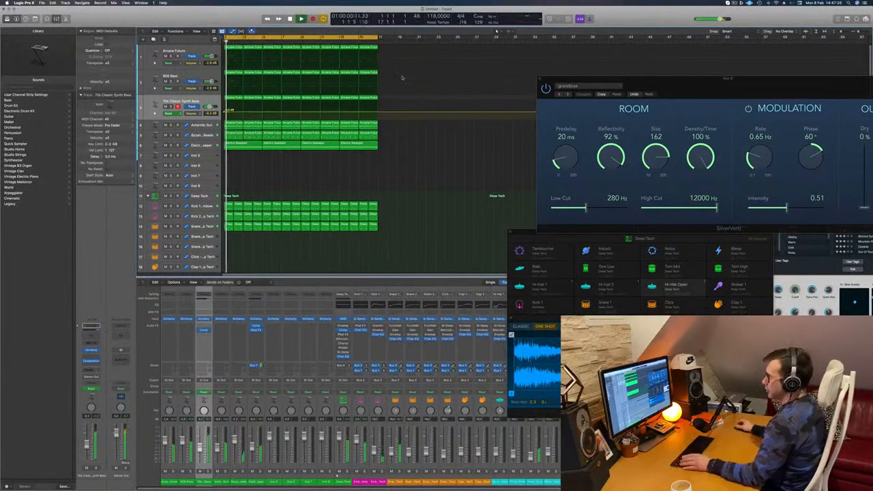
pyautogui.press('super+z')
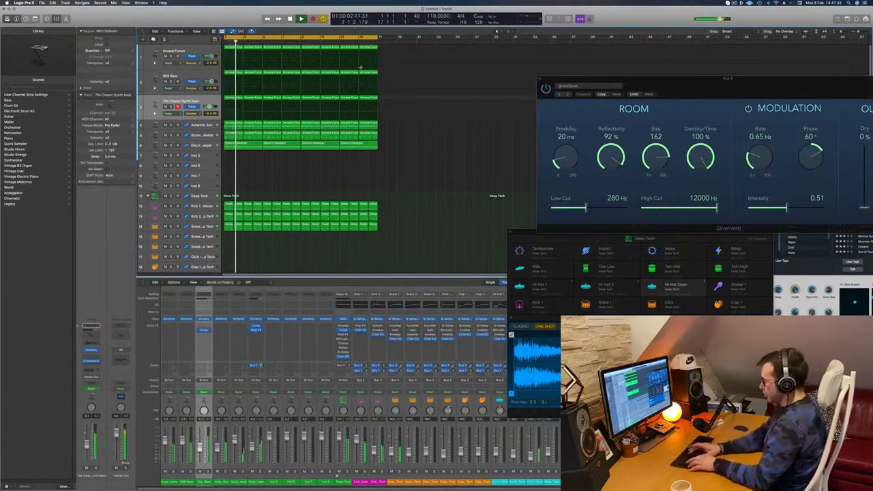
pyautogui.press('super+r')
pyautogui.press('super+Left')
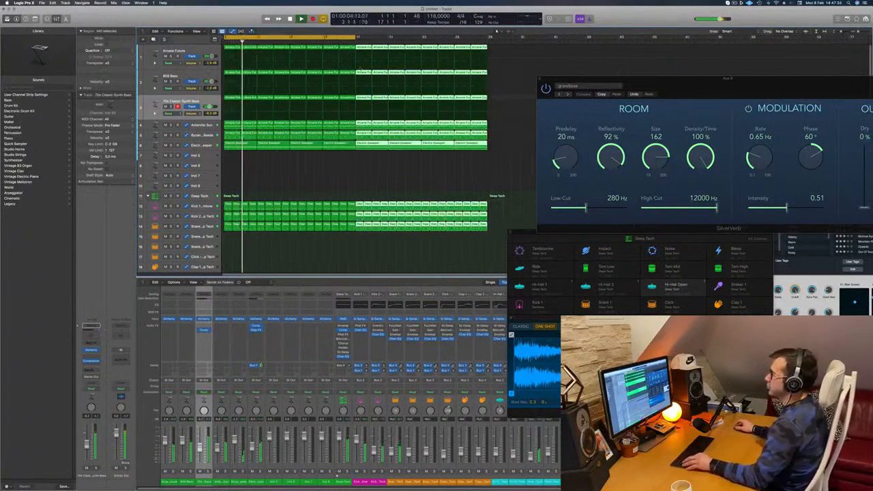
pyautogui.press('super+Left')
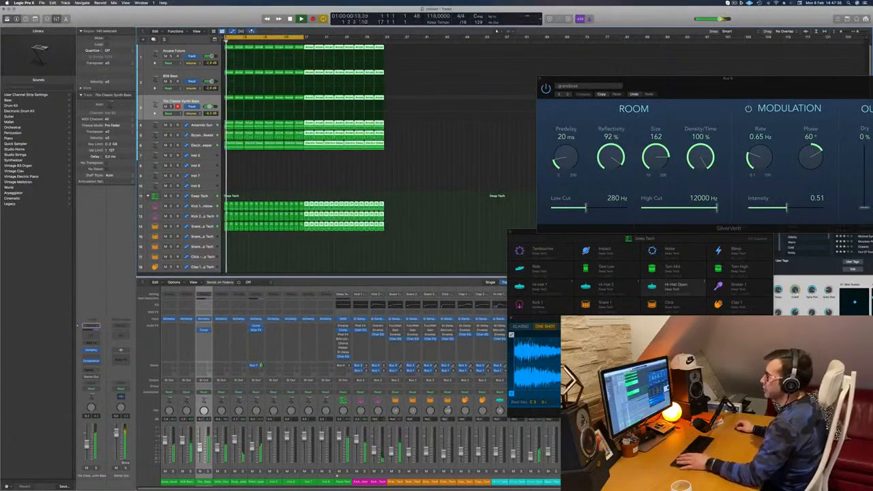
pyautogui.click(265, 182)
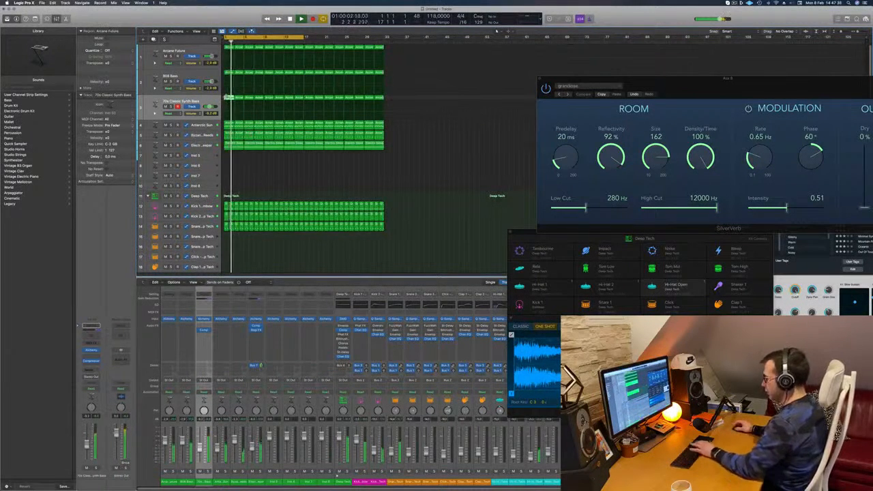
# Delete the 70s Classic Synth Bass regions from the first sixteen bars and move the cycle range to the second sixteen bars.
pyautogui.press('Delete')
pyautogui.moveTo(230, 101); pyautogui.dragTo(298, 99)
pyautogui.press('Delete')
pyautogui.moveTo(292, 36); pyautogui.dragTo(379, 40)
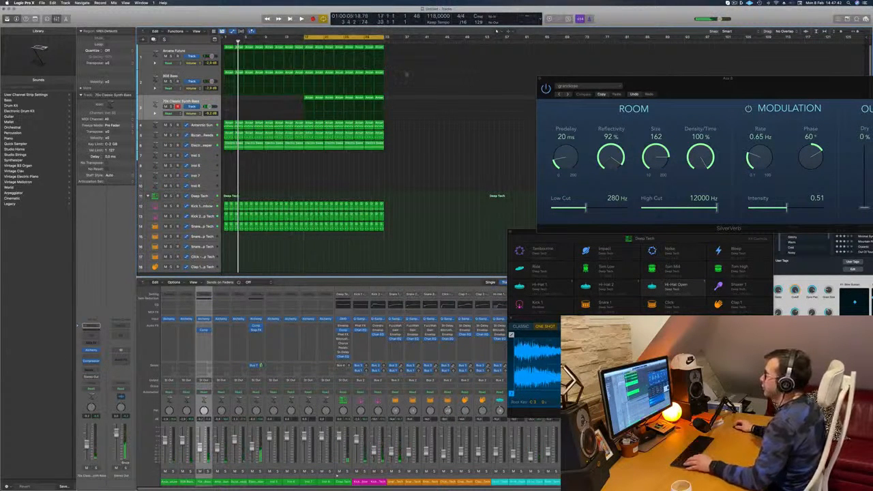
# Delete the Arcane Future, 808 Bass and 70s Classic Synth Bass regions from bar 19 to the end.
pyautogui.moveTo(383, 106); pyautogui.dragTo(382, 106)
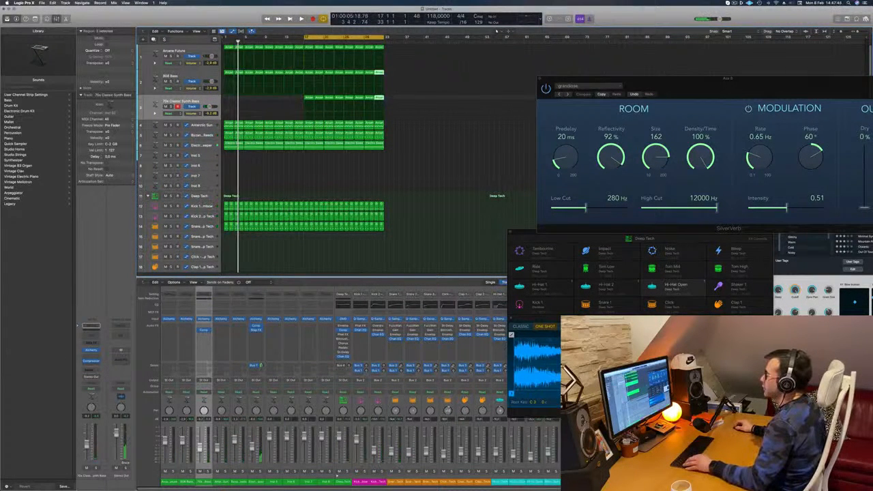
pyautogui.click(405, 48)
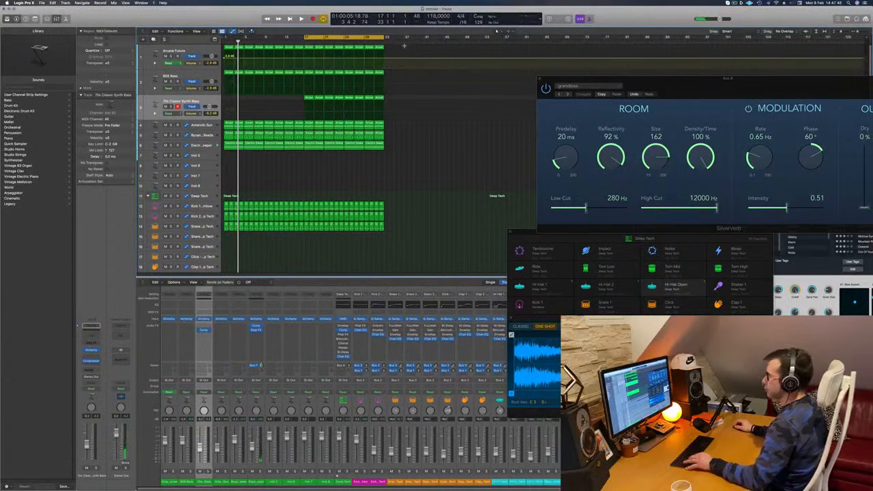
pyautogui.moveTo(401, 45); pyautogui.dragTo(318, 113)
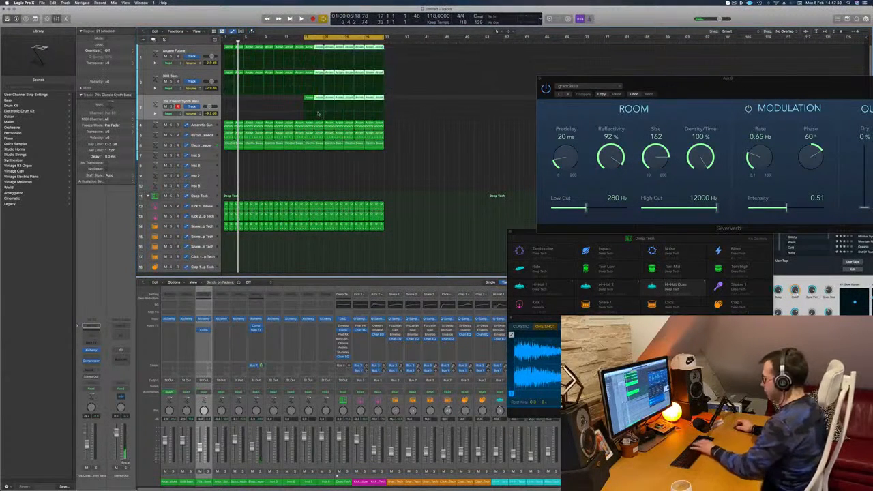
pyautogui.press('Delete')
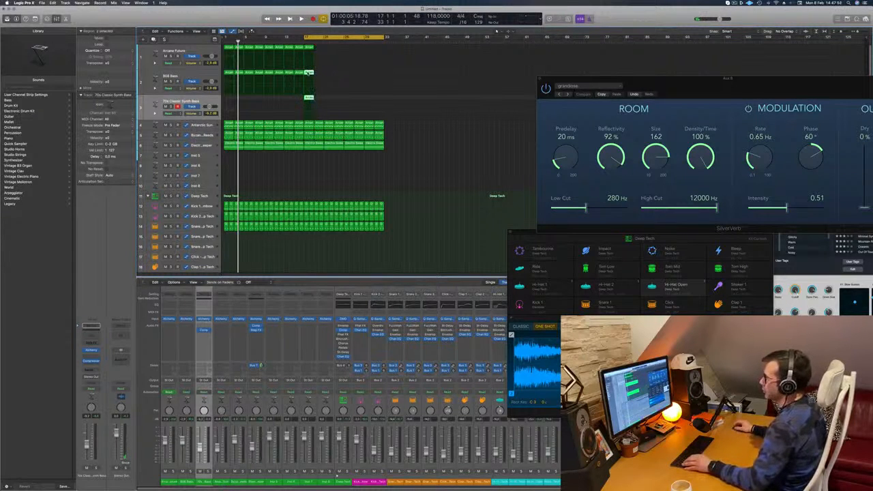
# Lower the second note of the 808 Bass and Arcane Future regions at bar 17 to match the synth bass, and reselect all three regions.
pyautogui.doubleClick(309, 72)
pyautogui.hscroll(-6, 271, 410)
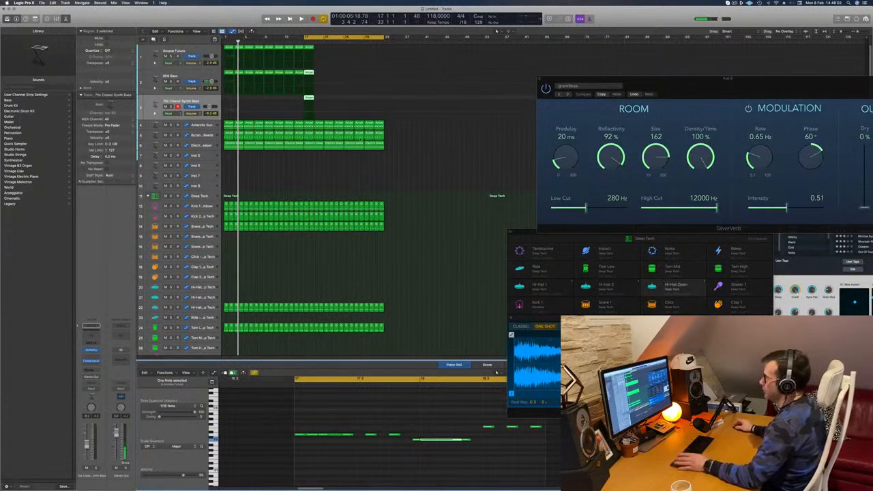
pyautogui.click(311, 49)
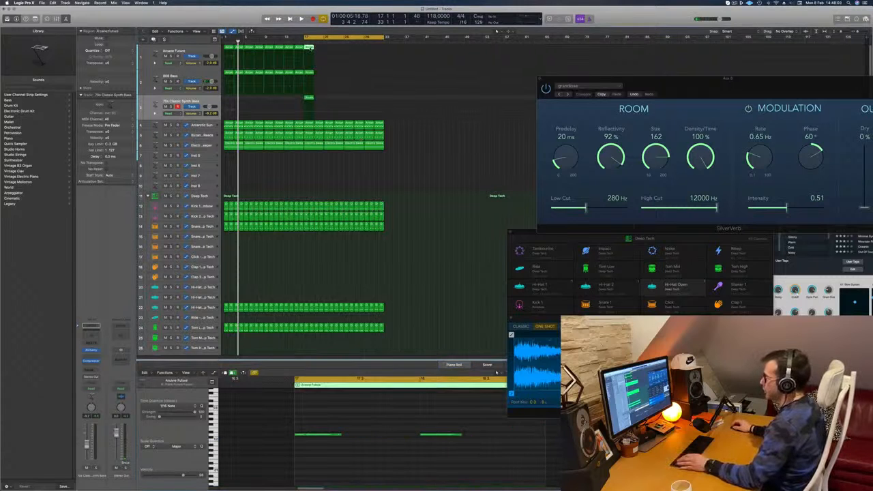
pyautogui.moveTo(322, 47); pyautogui.dragTo(309, 110)
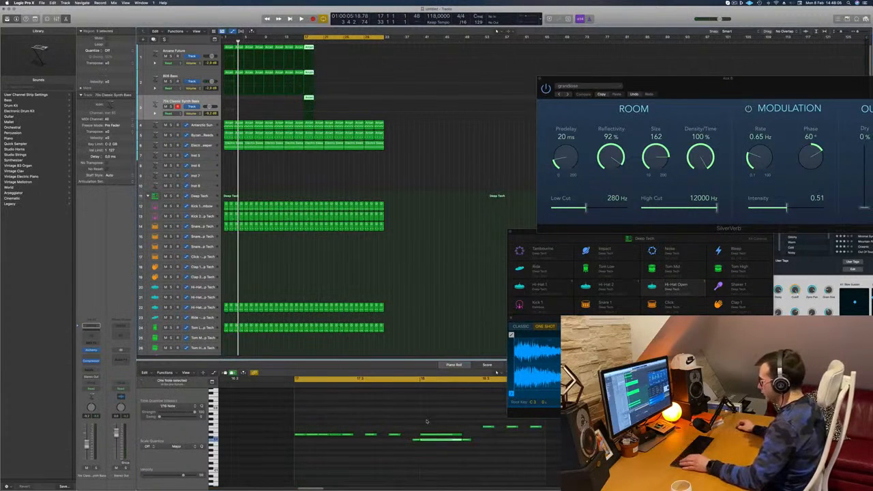
pyautogui.moveTo(429, 426); pyautogui.dragTo(440, 439)
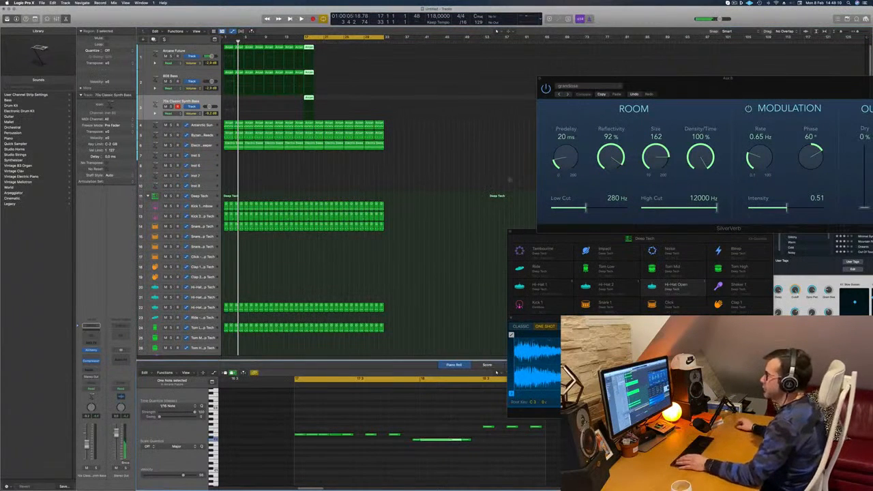
pyautogui.moveTo(328, 50); pyautogui.dragTo(309, 109)
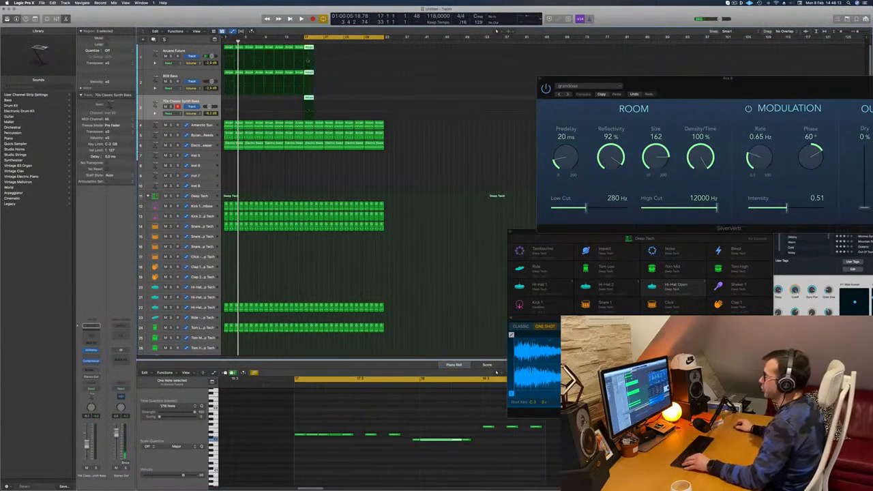
# Repeat the edited Arcane Future, 808 Bass and 70s Classic Synth Bass regions from bar 17 through to bar 33.
pyautogui.moveTo(310, 48); pyautogui.dragTo(319, 47)
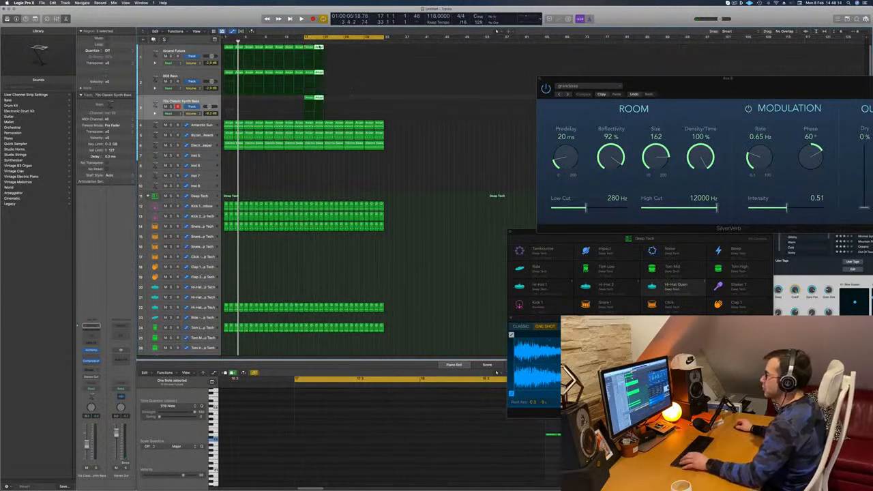
pyautogui.press('space')
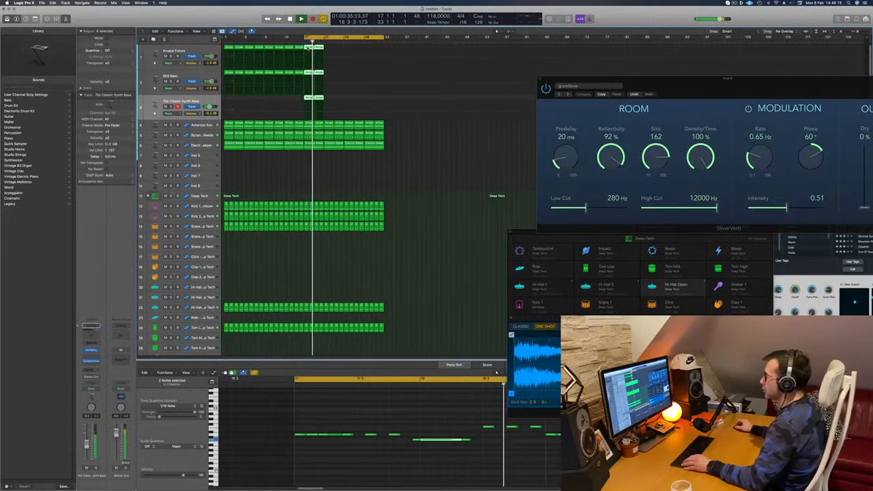
pyautogui.moveTo(320, 47); pyautogui.dragTo(353, 53)
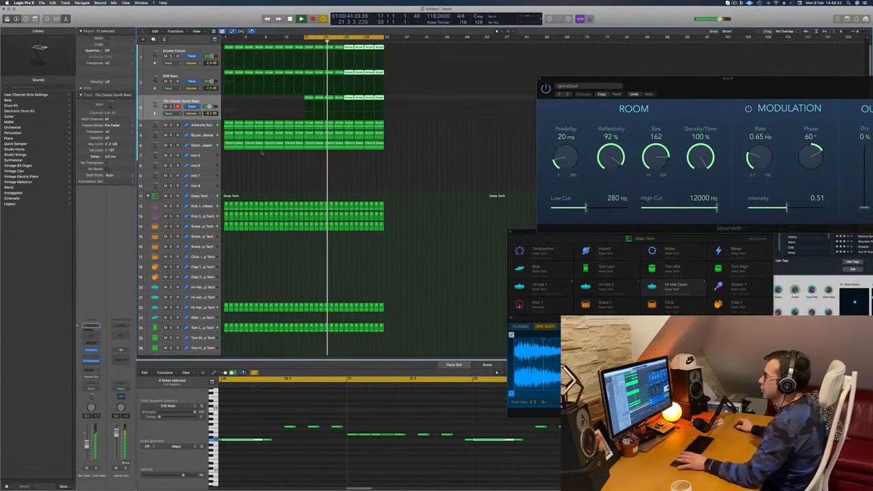
# Inspect the Electro Sweeper track's Alchemy sound during playback, then close the instrument and stop playback.
pyautogui.click(204, 145)
pyautogui.press('Return')
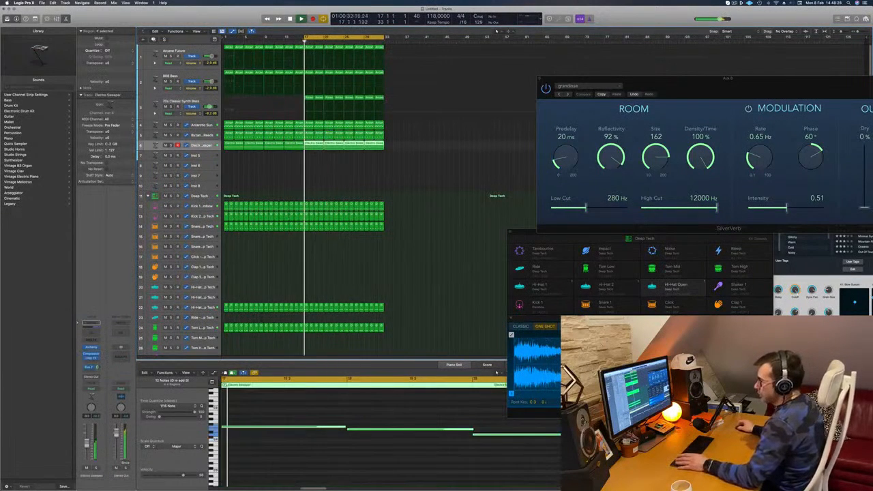
pyautogui.click(92, 348)
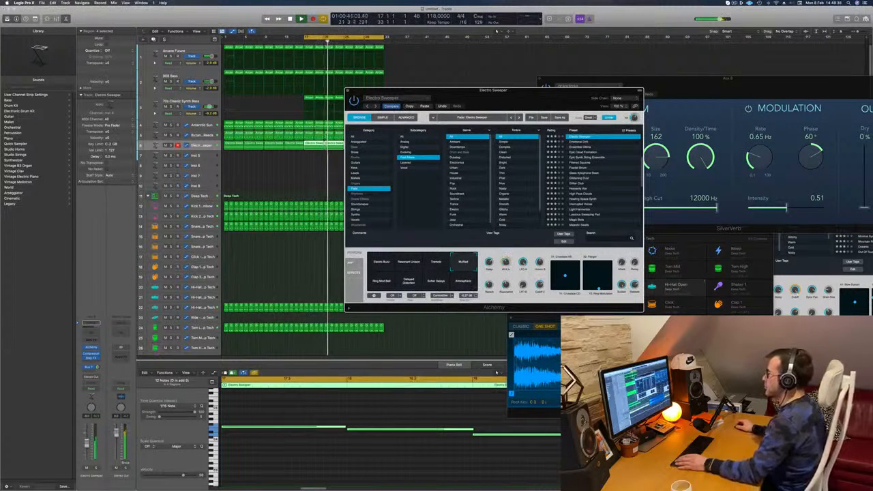
pyautogui.moveTo(383, 90); pyautogui.dragTo(402, 101)
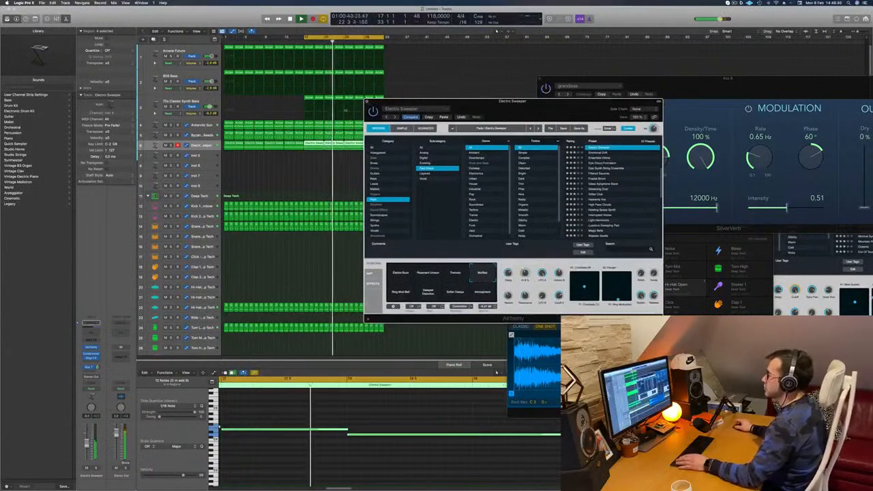
pyautogui.click(366, 101)
pyautogui.click(329, 169)
pyautogui.press('space')
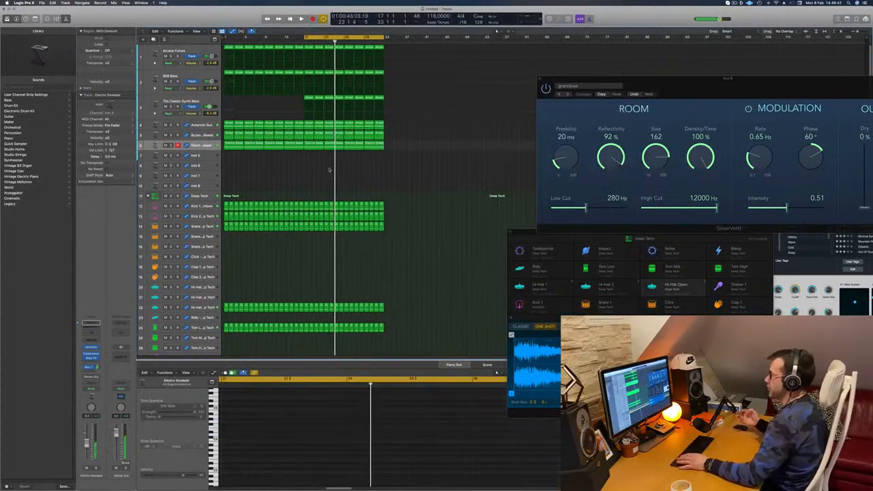
# Lower the volume of the 70s Classic Synth Bass track and play back the second sixteen bars.
pyautogui.press('space')
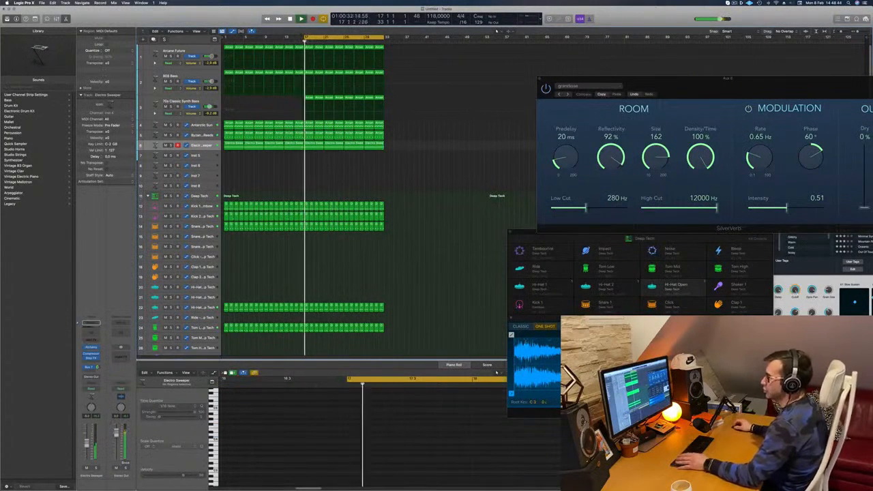
pyautogui.click(204, 102)
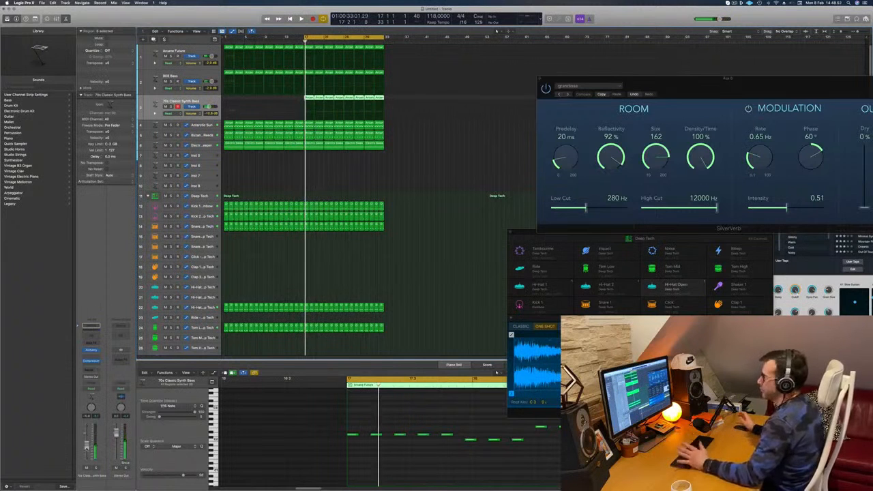
pyautogui.moveTo(86, 448); pyautogui.dragTo(86, 445)
pyautogui.press('space')
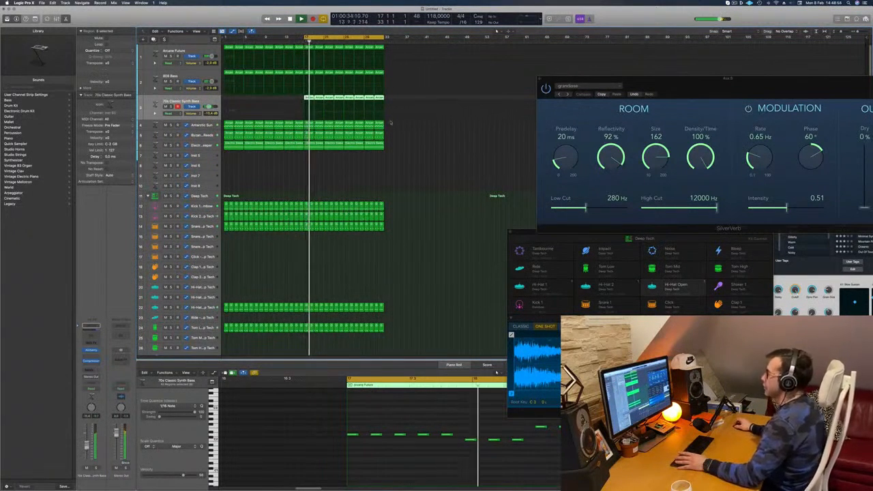
pyautogui.click(427, 154)
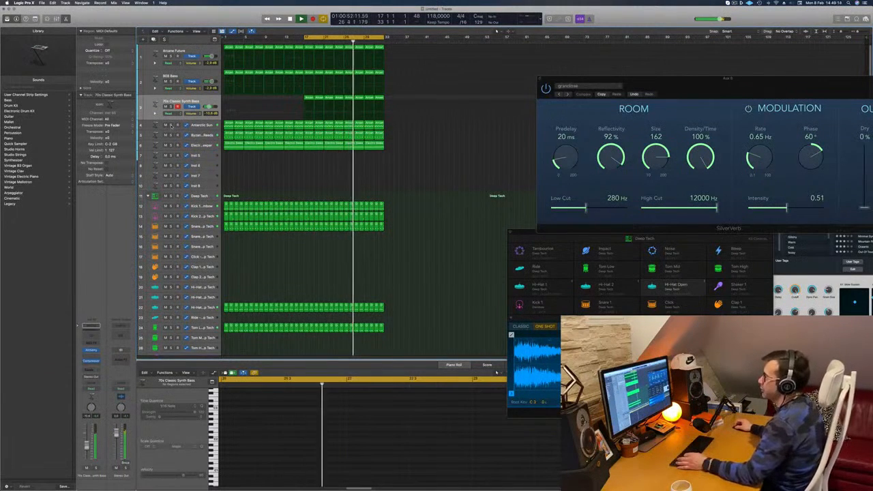
# Solo each synth pad, the 808 Bass and Arcane Future briefly in turn to check their parts during playback.
pyautogui.click(170, 125)
pyautogui.click(171, 125)
pyautogui.click(171, 135)
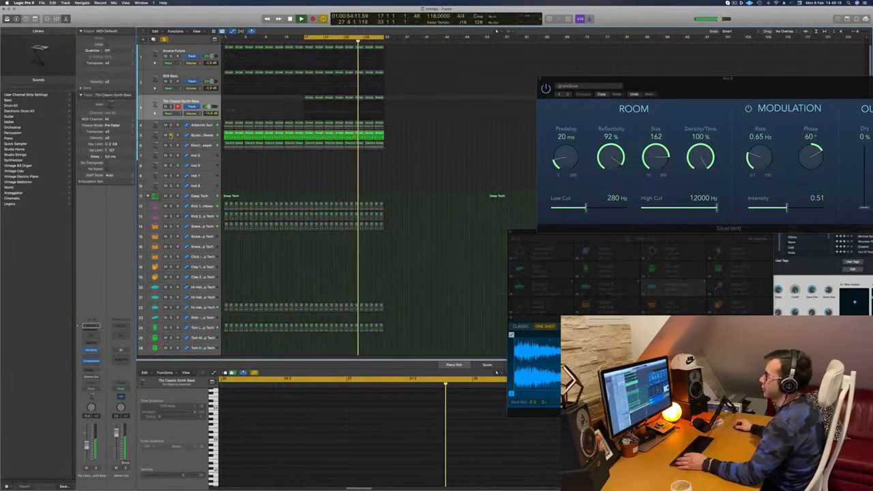
pyautogui.click(171, 134)
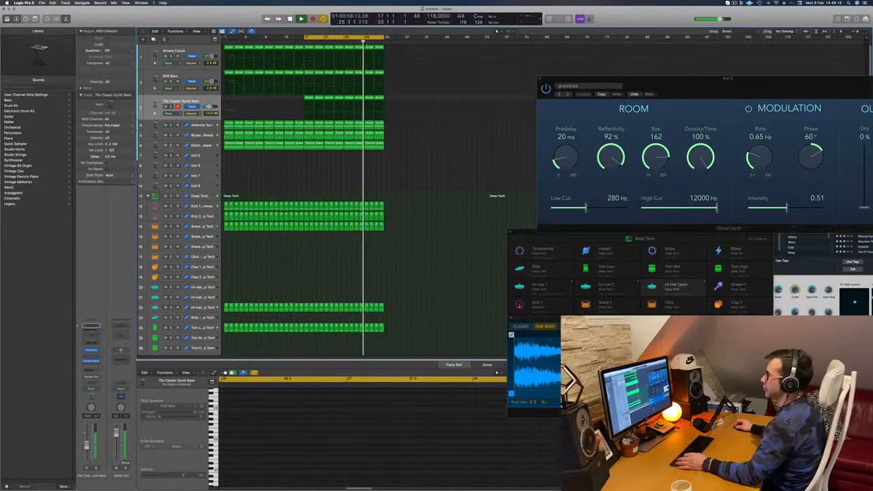
pyautogui.click(171, 144)
pyautogui.click(171, 145)
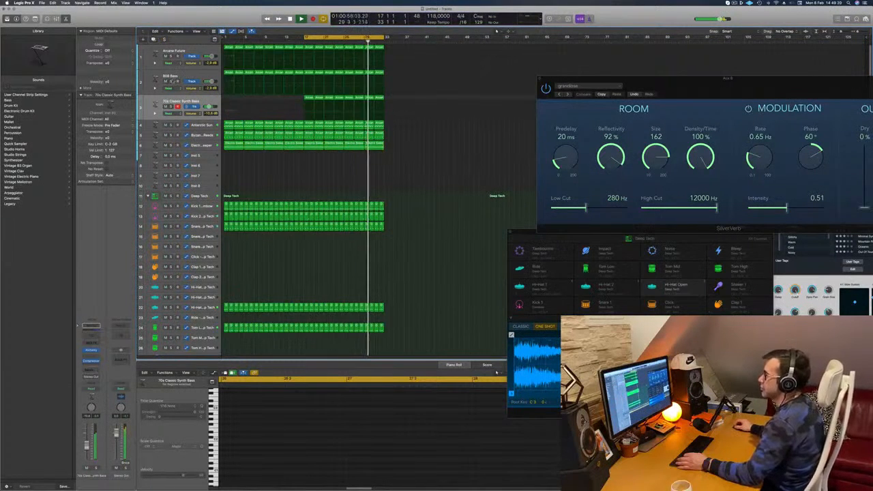
pyautogui.click(170, 81)
pyautogui.click(171, 82)
pyautogui.click(171, 56)
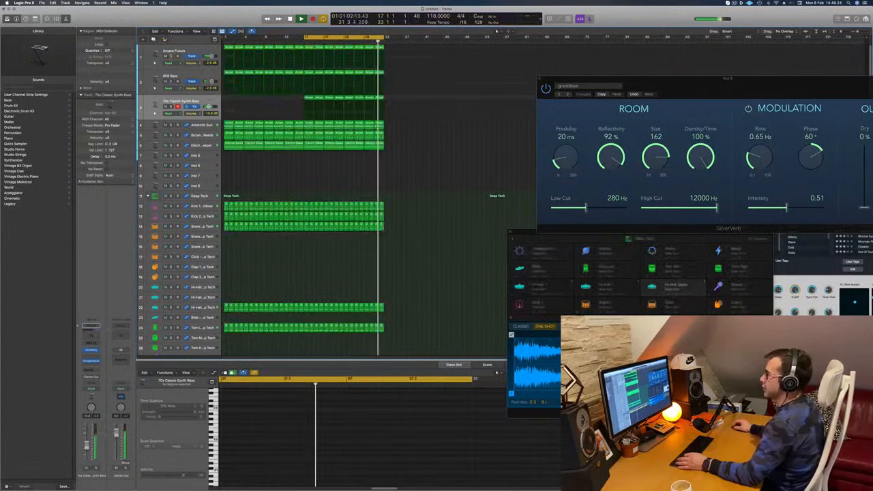
pyautogui.click(170, 56)
pyautogui.click(210, 53)
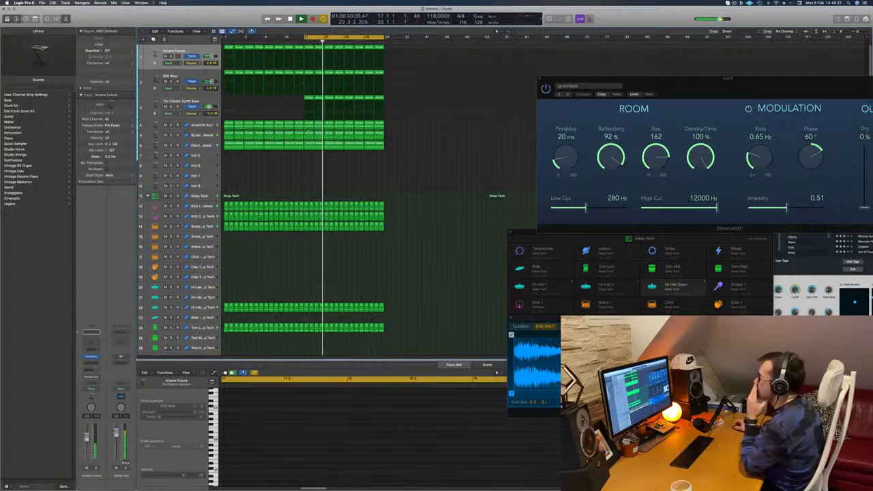
# Copy the 70s Classic Synth Bass region at bar 17 onto the empty Inst 5 track and stop playback.
pyautogui.click(307, 99)
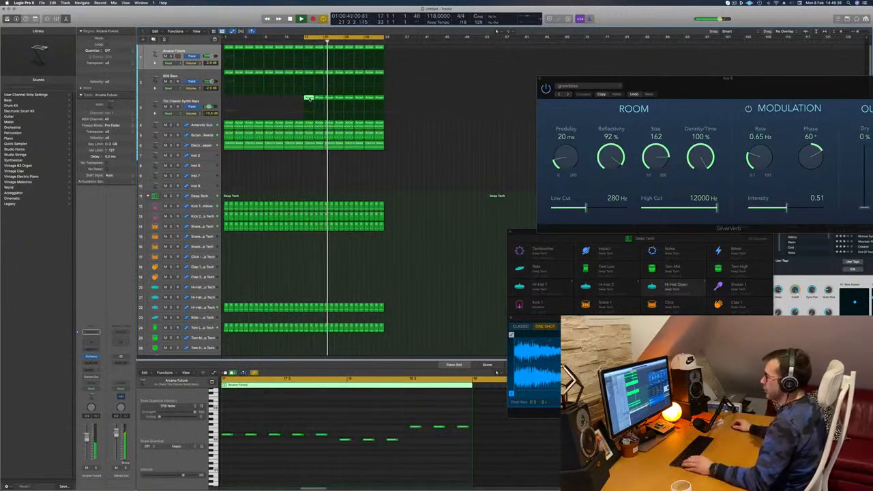
pyautogui.moveTo(310, 98); pyautogui.dragTo(310, 157)
pyautogui.press('space')
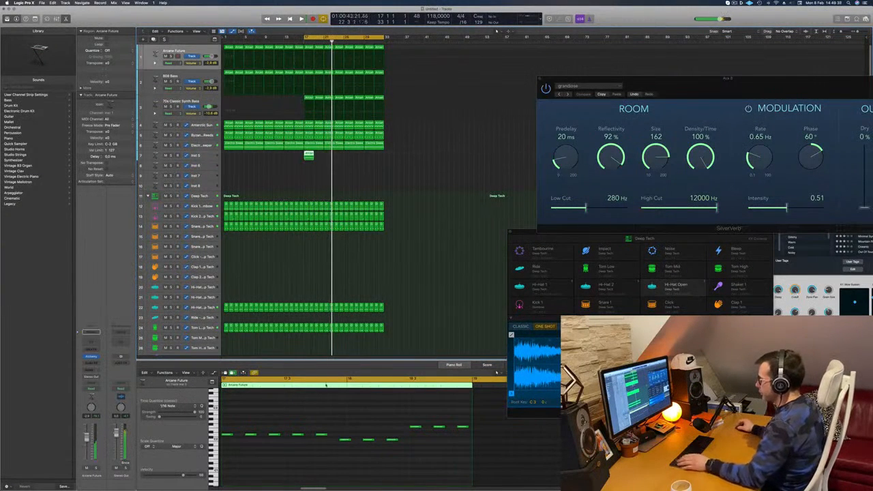
# Reduce the copied region on Inst 5 to one three-note chord stacked at bar 17 and delete the remaining notes.
pyautogui.hscroll(-3, 334, 434)
pyautogui.click(386, 439)
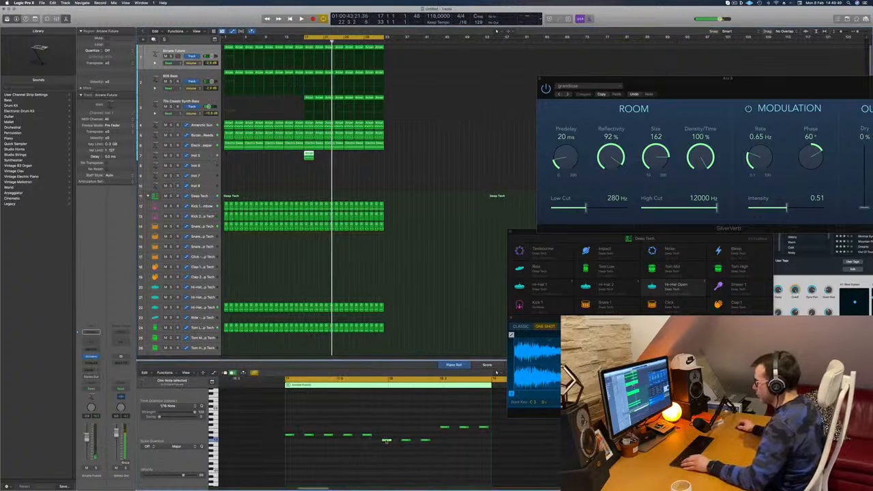
pyautogui.moveTo(386, 440); pyautogui.dragTo(290, 441)
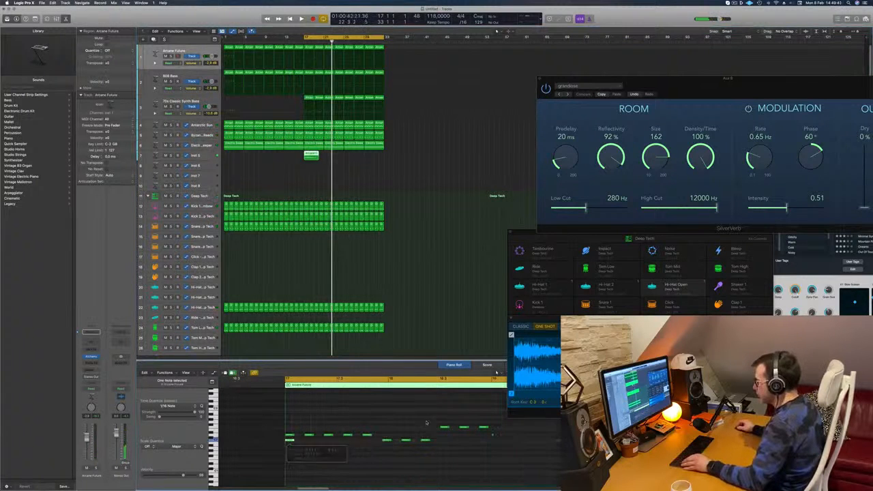
pyautogui.moveTo(444, 428); pyautogui.dragTo(548, 446)
pyautogui.press('Delete')
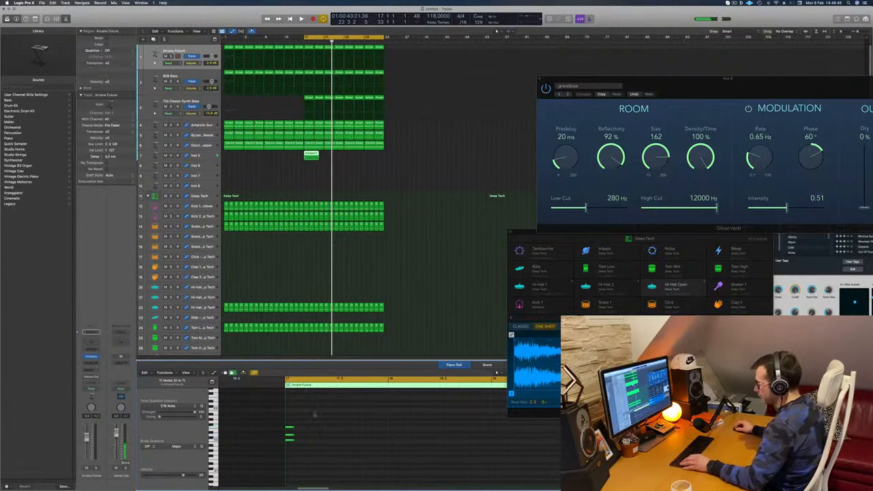
# Lengthen the three chord notes to one bar and duplicate the chord so it also fills bar 18.
pyautogui.moveTo(315, 414); pyautogui.dragTo(465, 428)
pyautogui.press('super+Left')
pyautogui.press('super+Left')
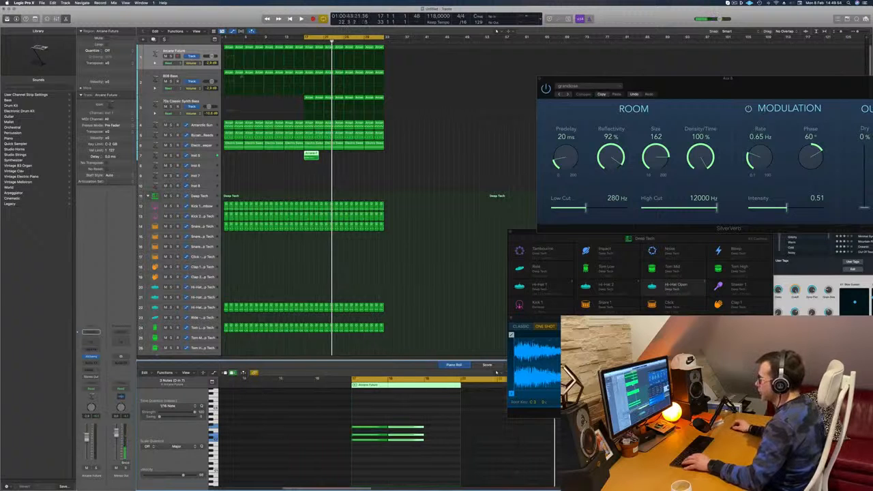
# Split the Inst 5 chord region at bar 19, delete the excess, and repeat the two-bar region through to bar 33.
pyautogui.keyDown('super'); pyautogui.click(313, 156); pyautogui.keyUp('super')
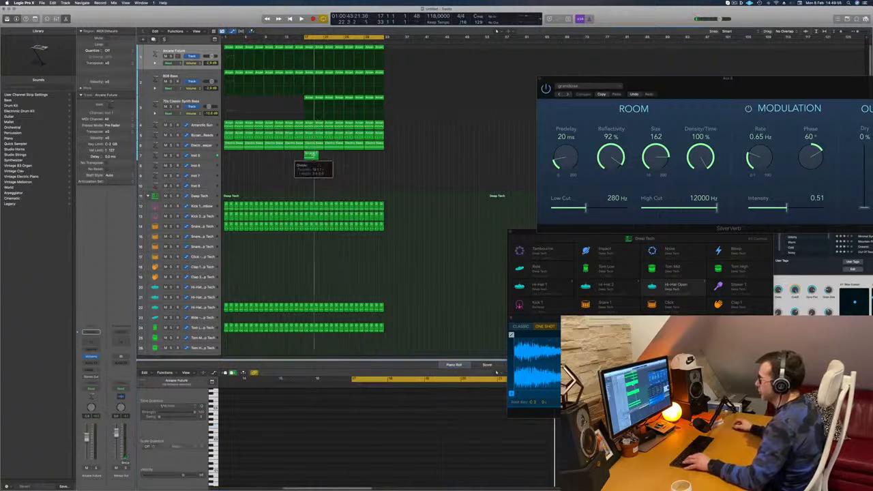
pyautogui.press('Delete')
pyautogui.click(308, 157)
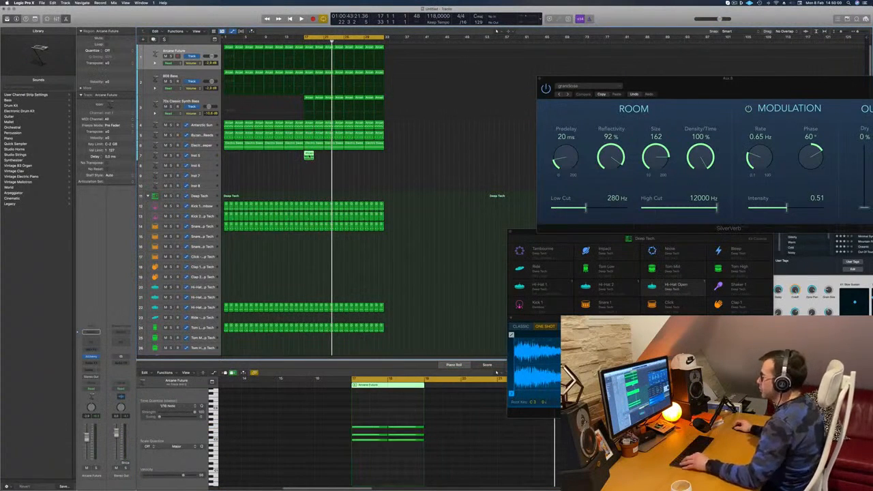
pyautogui.moveTo(308, 157); pyautogui.dragTo(347, 157)
# Load the Arpeggiated preset 1970s Analog Arp in Alchemy on the Inst 5 track and play it with the arrangement.
pyautogui.click(208, 157)
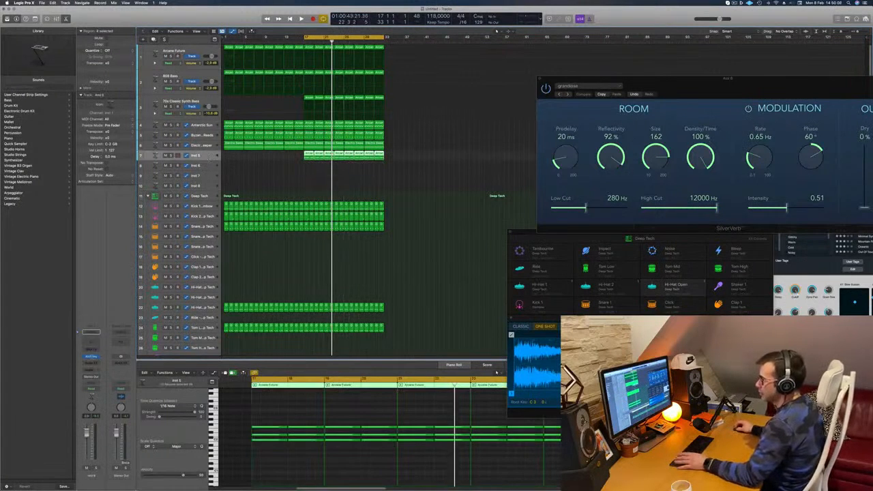
pyautogui.click(91, 357)
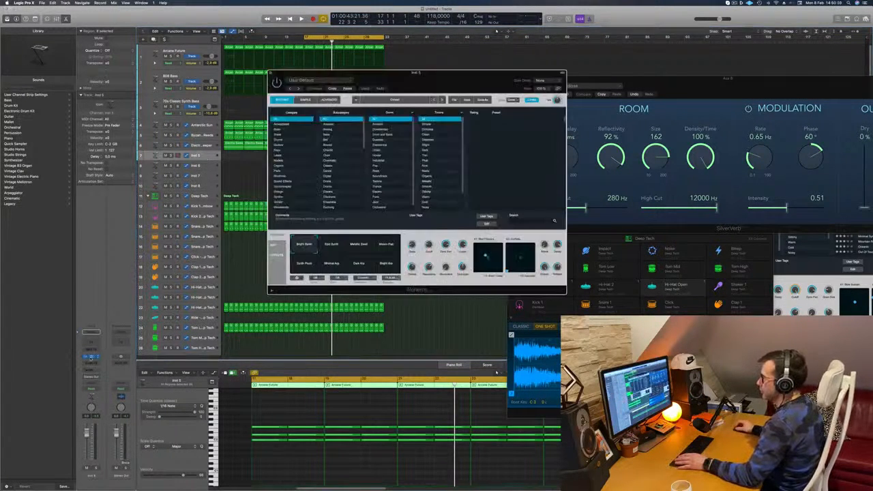
pyautogui.moveTo(480, 74); pyautogui.dragTo(457, 76)
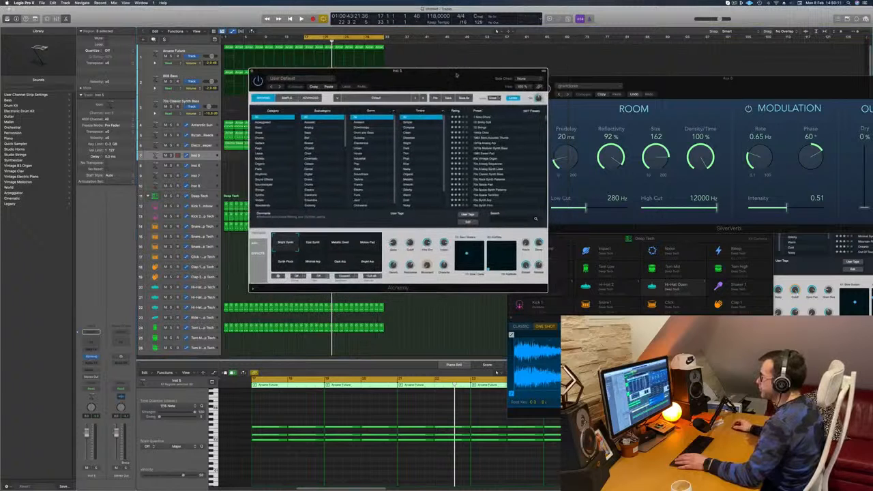
pyautogui.click(266, 123)
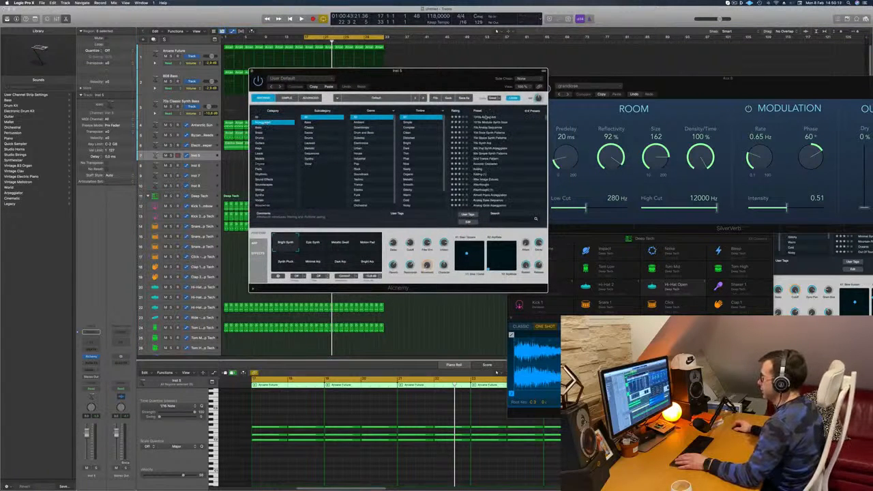
pyautogui.moveTo(491, 69); pyautogui.dragTo(587, 54)
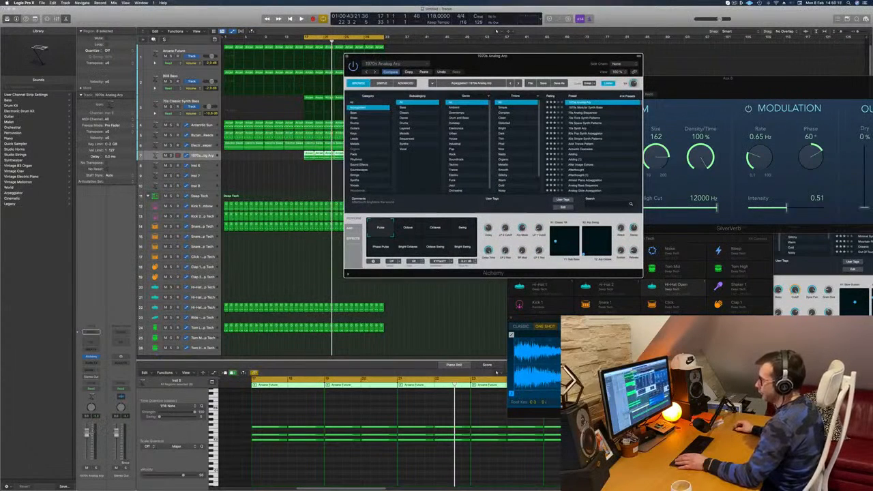
pyautogui.click(382, 409)
pyautogui.press('space')
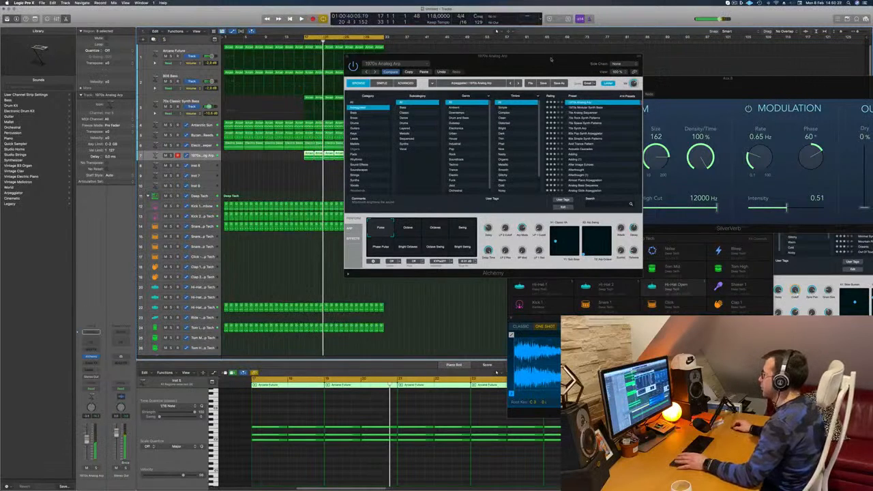
# Audition the Alchemy presets 70s Synth Arp, Ancient Titan and Big Anthem Arp on the chord track during playback.
pyautogui.moveTo(551, 59); pyautogui.dragTo(601, 50)
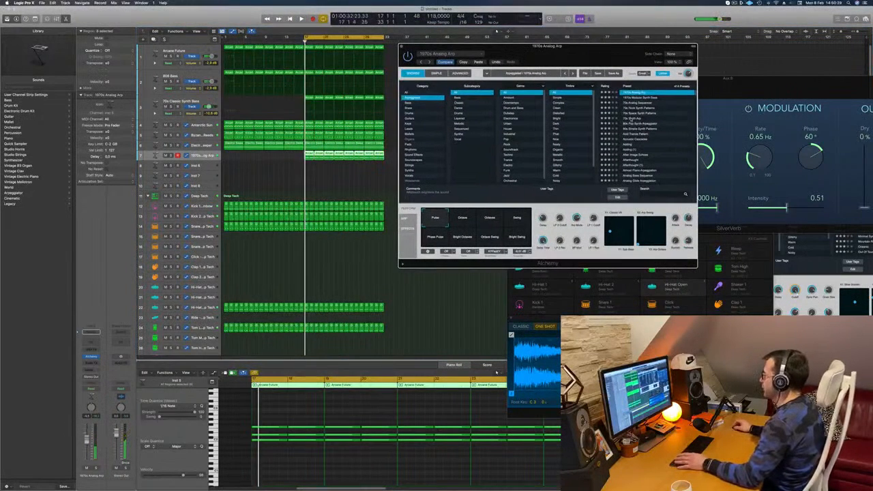
pyautogui.click(631, 119)
pyautogui.press('space')
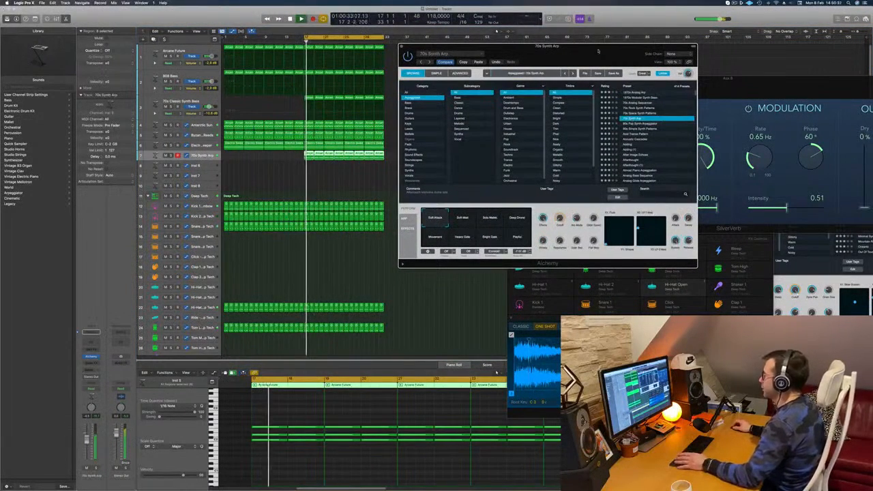
pyautogui.scroll(-3, 643, 127)
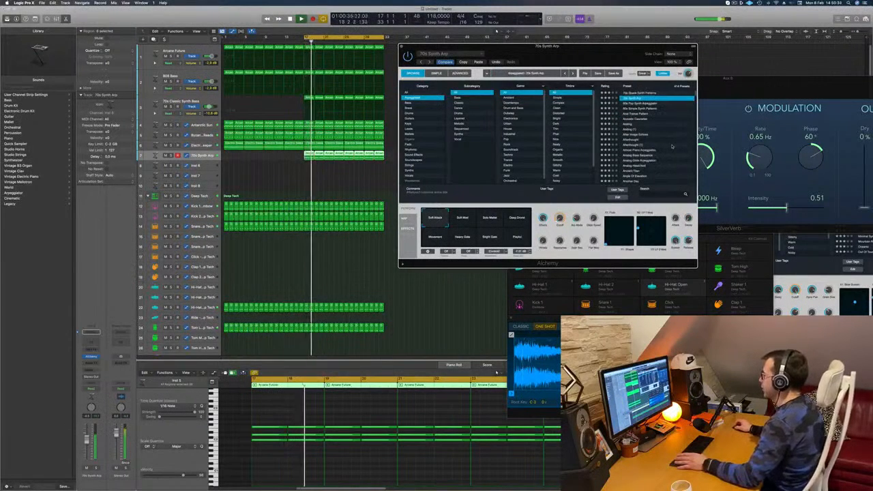
pyautogui.scroll(-3, 672, 146)
pyautogui.click(634, 160)
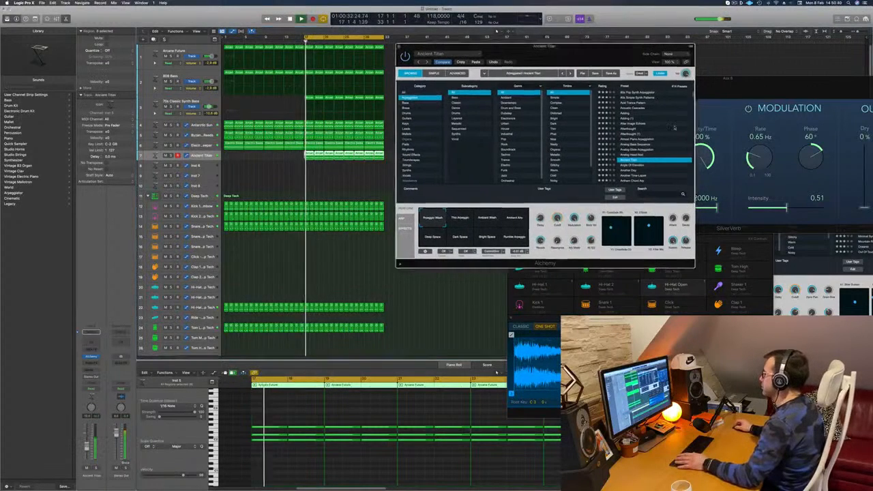
pyautogui.scroll(-3, 673, 127)
pyautogui.click(631, 153)
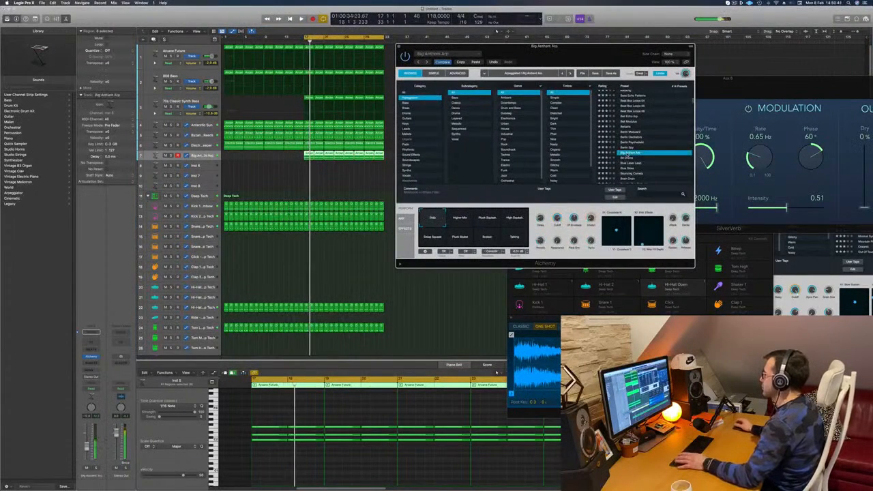
# Load the Alchemy preset Blue Laser Lead on the chord track, play it with the arrangement, and close the plug-in.
pyautogui.scroll(-2, 627, 154)
pyautogui.click(631, 152)
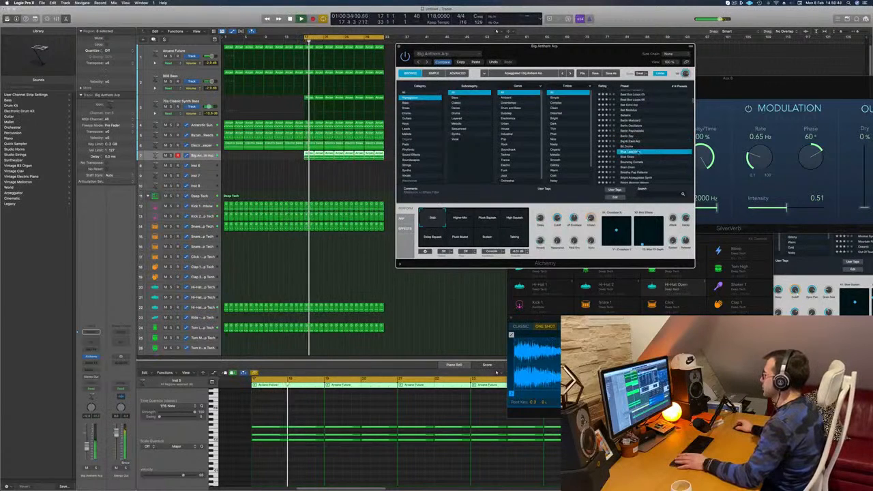
pyautogui.press('space')
pyautogui.press('space')
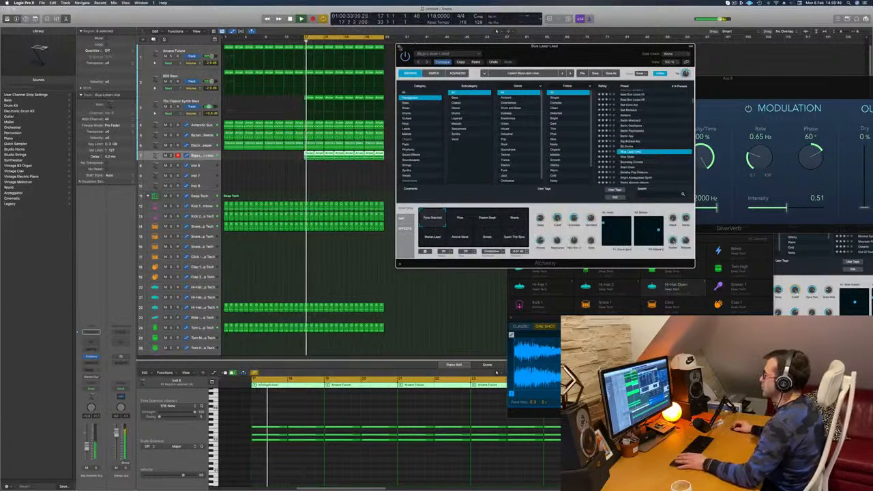
pyautogui.press('super+w')
# Shorten all chord notes in the track's regions from bar 17 to stabs of about a sixteenth note and play them.
pyautogui.scroll(-1, 280, 458)
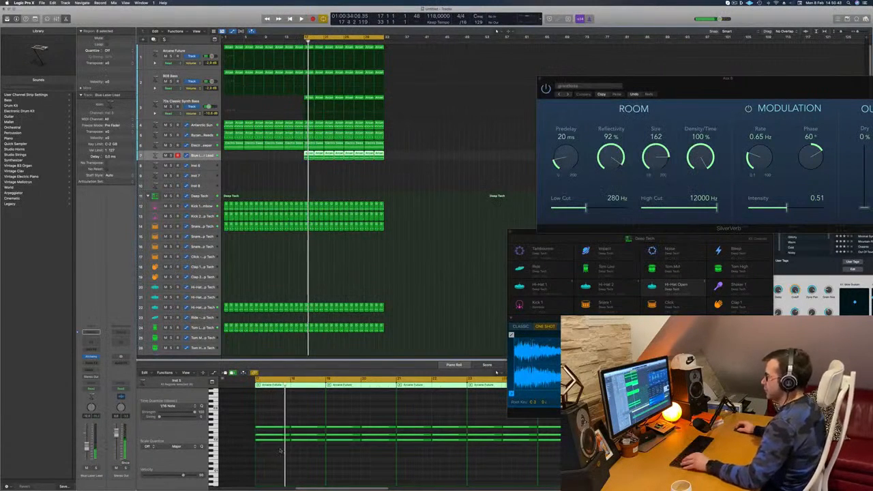
pyautogui.moveTo(281, 456); pyautogui.dragTo(808, 418)
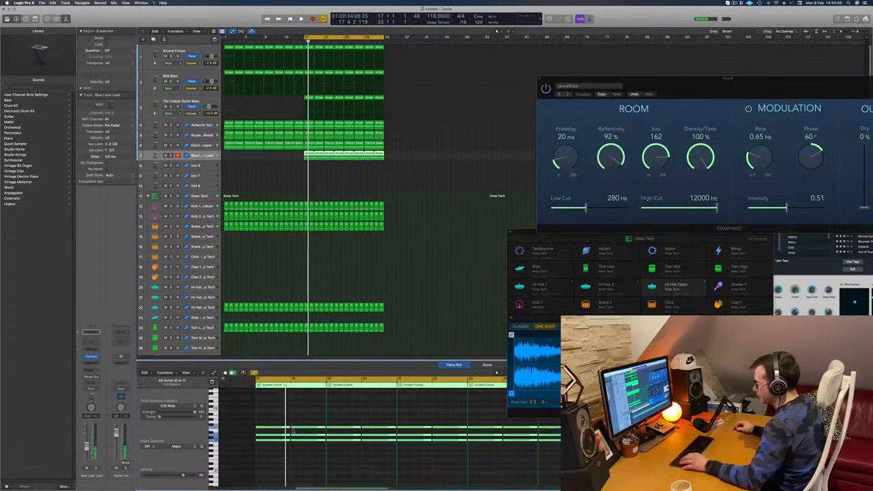
pyautogui.moveTo(290, 430); pyautogui.dragTo(258, 437)
pyautogui.press('space')
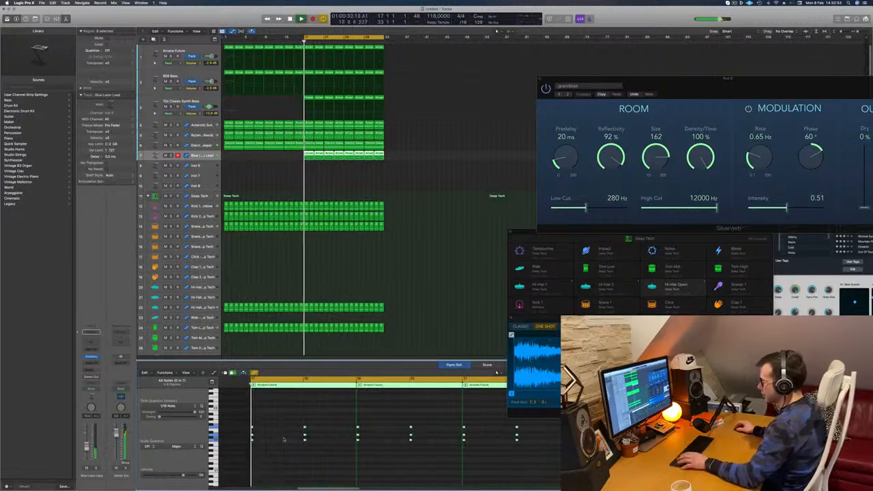
pyautogui.scroll(3, 283, 439)
pyautogui.press('space')
pyautogui.press('space')
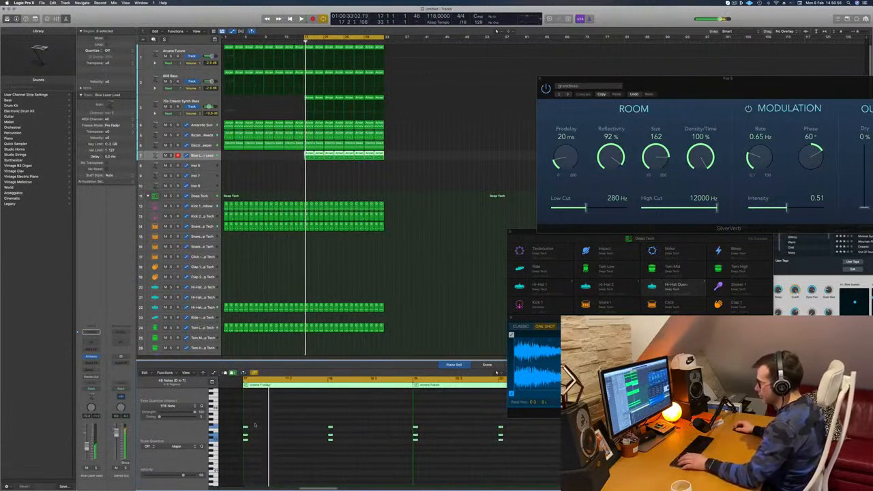
pyautogui.press('space')
pyautogui.press('space')
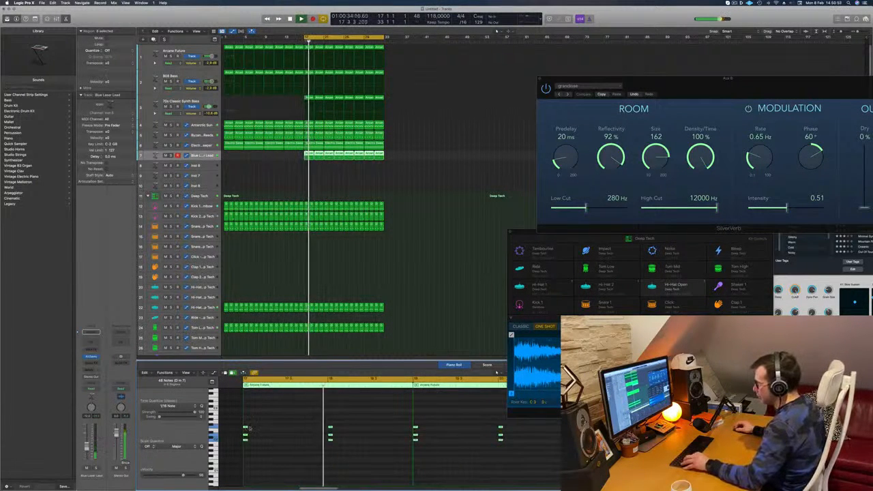
# Copy the chord stabs twice within each bar to form a syncopated three-hit rhythm and listen to it.
pyautogui.moveTo(250, 428); pyautogui.dragTo(330, 428)
pyautogui.press('space')
pyautogui.press('space')
pyautogui.hscroll(-3, 312, 424)
pyautogui.press('space')
pyautogui.press('space')
pyautogui.press('space')
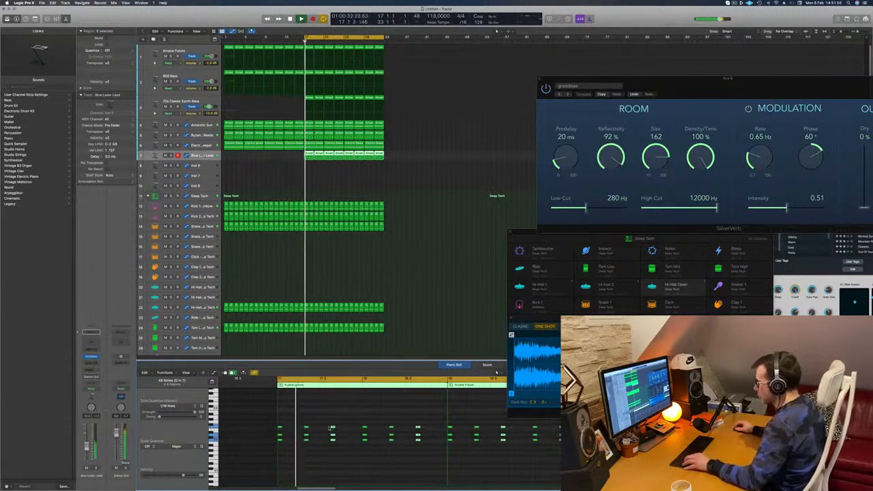
pyautogui.hscroll(-4, 330, 428)
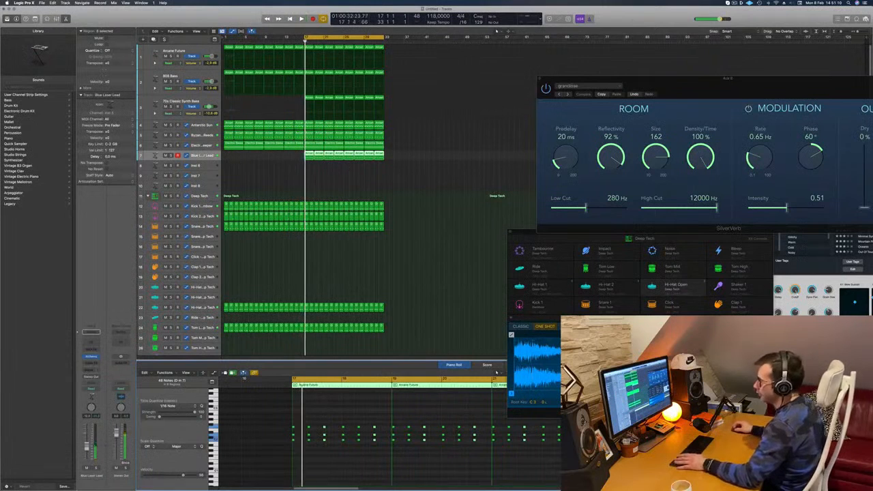
# Reopen Alchemy on the chord track and audition the preset Bright Majestic Waves with the new rhythm.
pyautogui.click(92, 357)
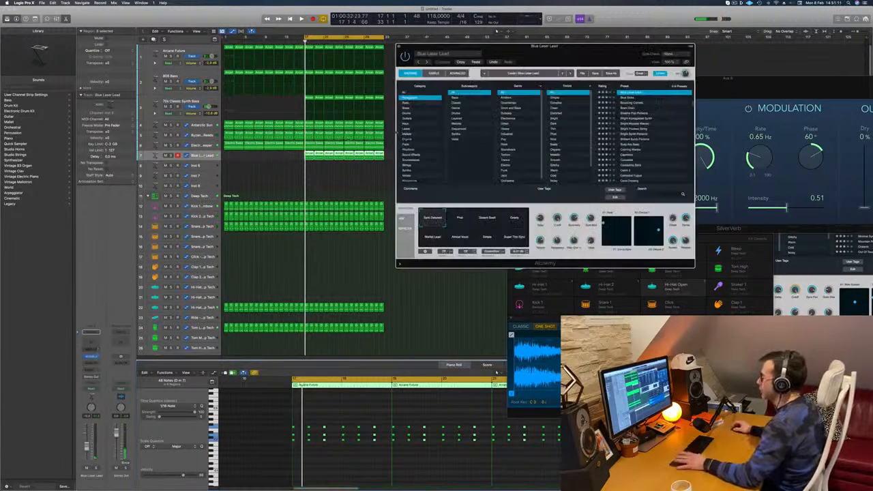
pyautogui.moveTo(570, 53); pyautogui.dragTo(504, 78)
pyautogui.press('space')
pyautogui.press('space')
pyautogui.press('space')
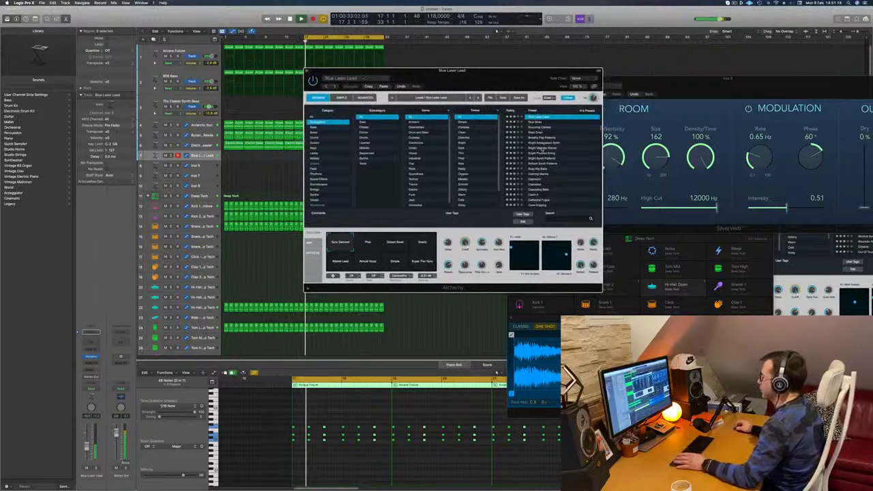
pyautogui.click(546, 147)
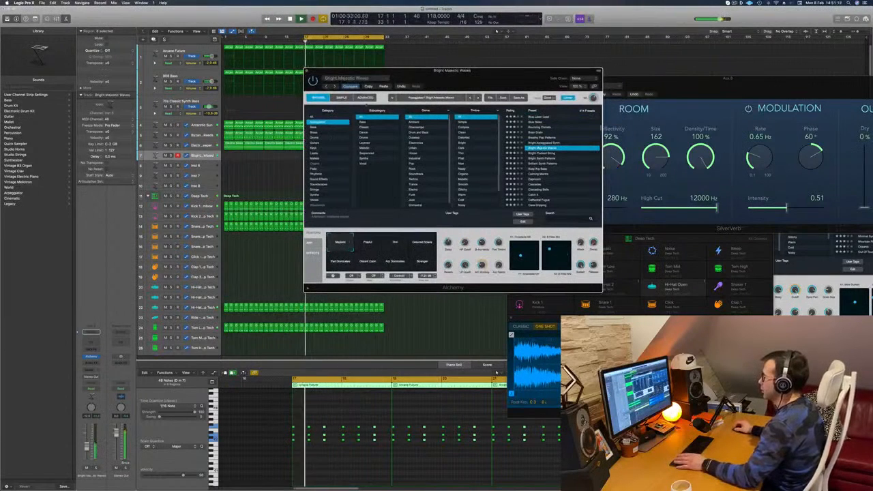
pyautogui.moveTo(506, 81); pyautogui.dragTo(544, 78)
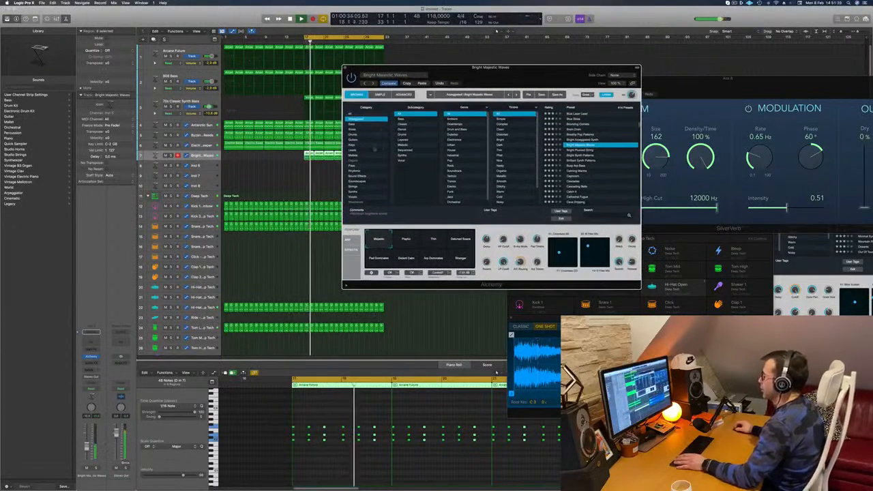
# Load the preset Epic Guitar Hall from Alchemy's Guitars category and play it with the arrangement.
pyautogui.click(369, 139)
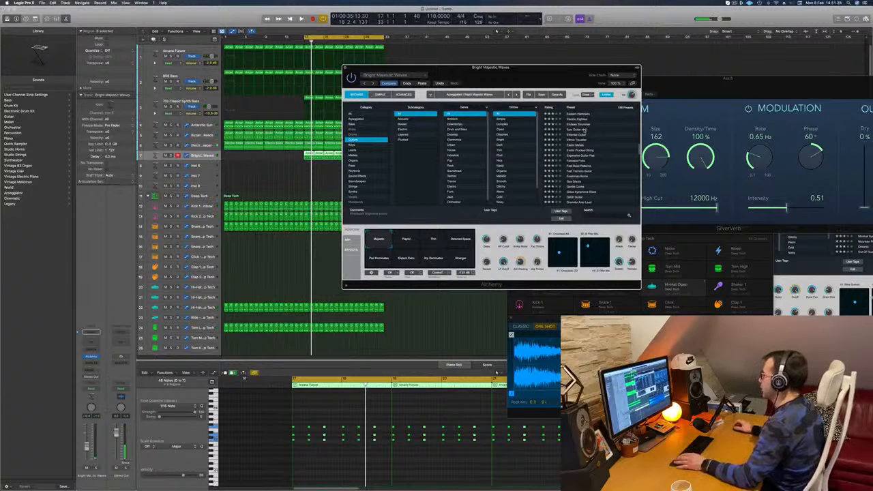
pyautogui.click(565, 130)
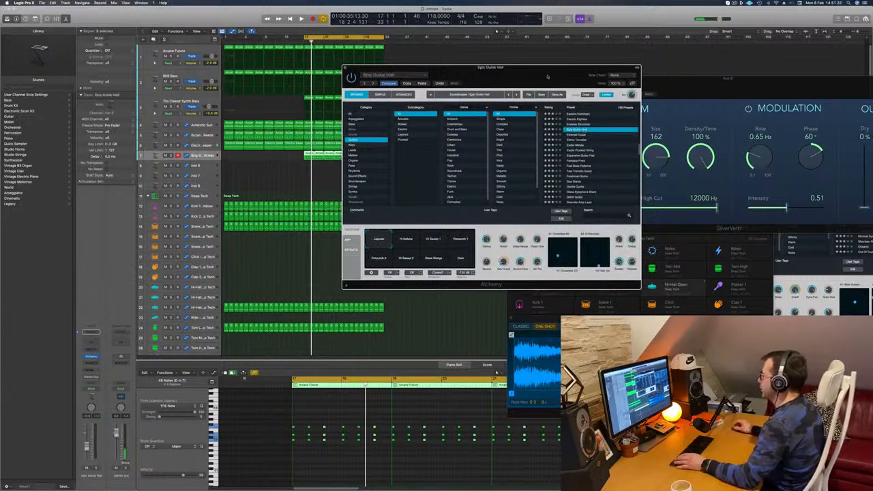
pyautogui.moveTo(548, 77)
pyautogui.mouseDown()
pyautogui.moveTo(555, 75)
pyautogui.moveTo(507, 70)
pyautogui.moveTo(575, 59)
pyautogui.moveTo(523, 92)
pyautogui.moveTo(536, 84)
pyautogui.mouseUp()
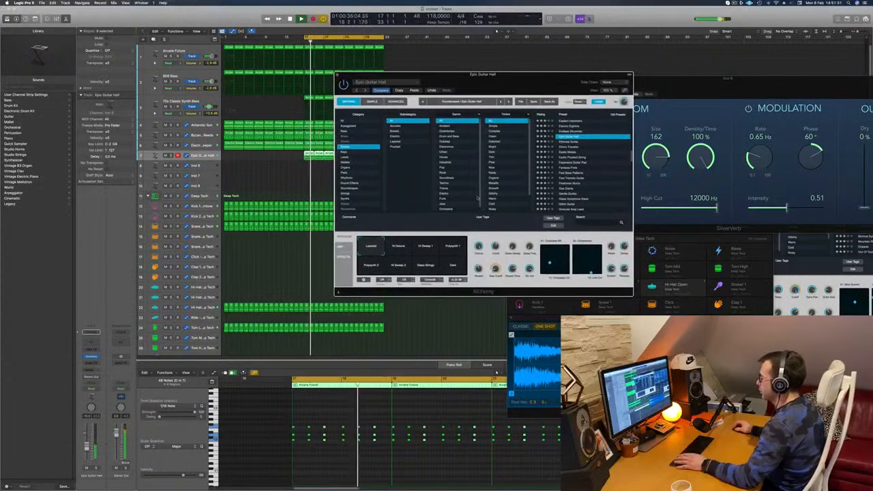
# Audition the Epic Guitar Hall variations Hi Detune, Polysynth 2, Polysynth 1 and Dark, briefly soloing the chord track.
pyautogui.click(406, 248)
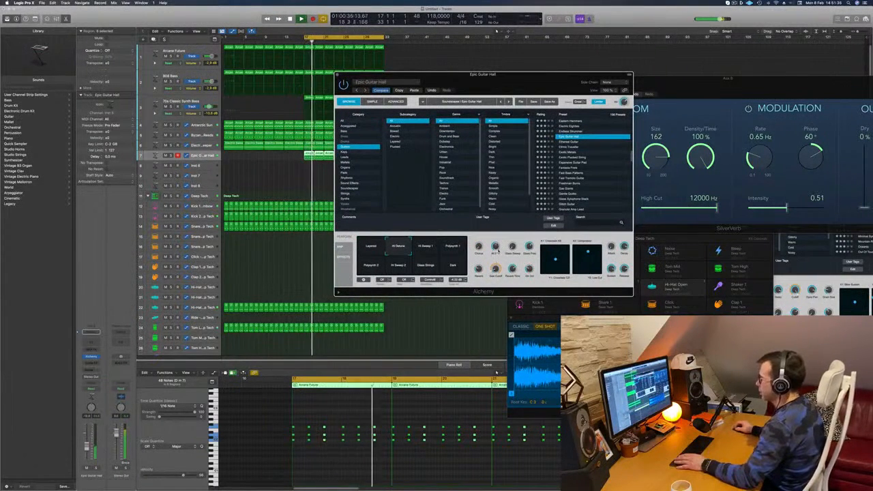
pyautogui.click(371, 266)
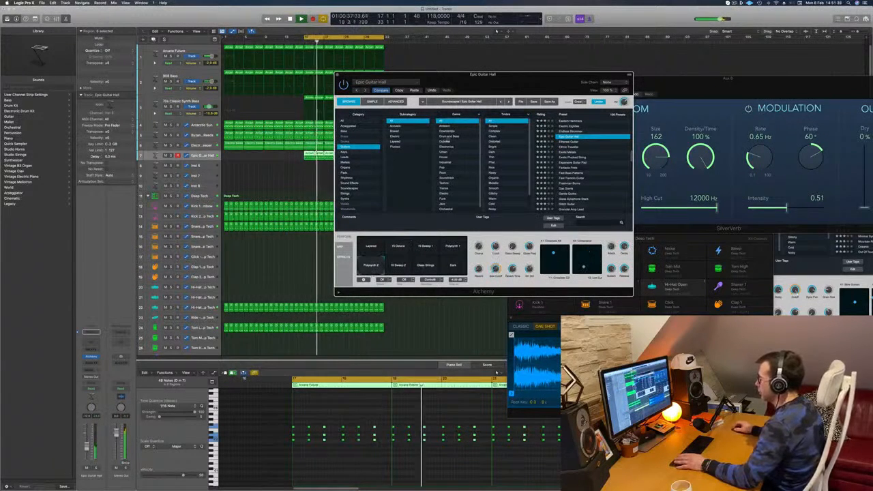
pyautogui.moveTo(568, 86); pyautogui.dragTo(622, 107)
pyautogui.click(507, 267)
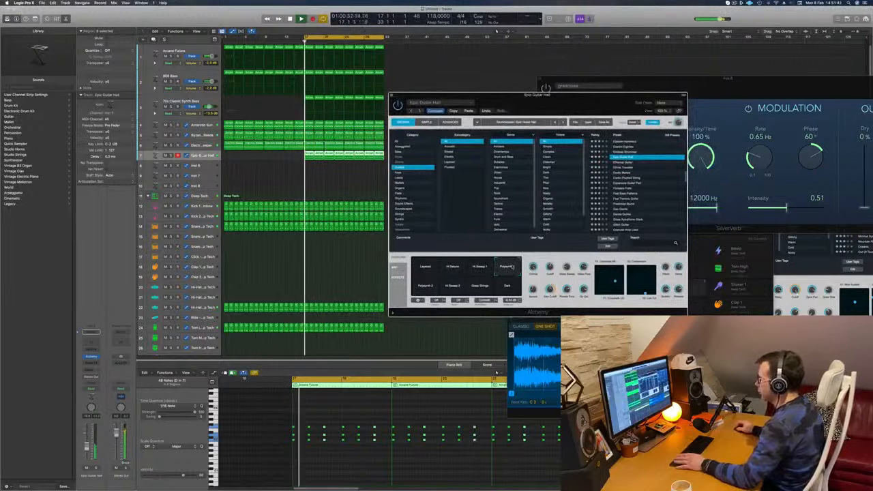
pyautogui.click(508, 290)
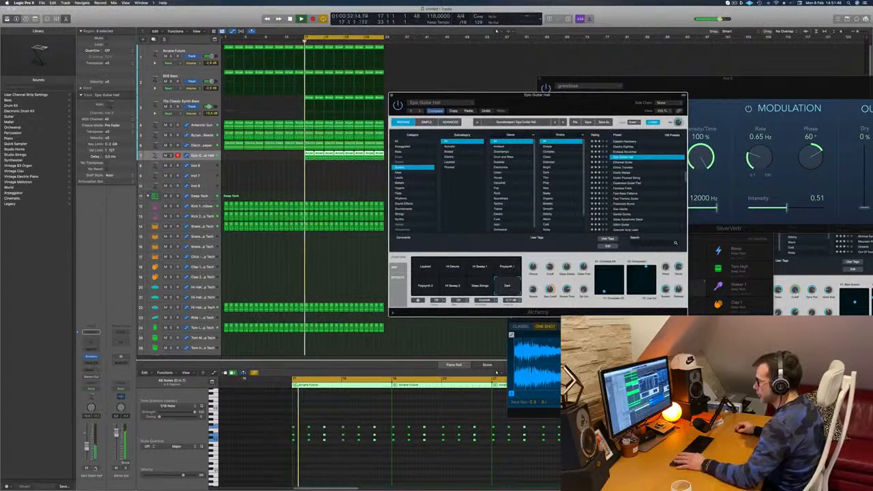
pyautogui.press('s')
pyautogui.press('s')
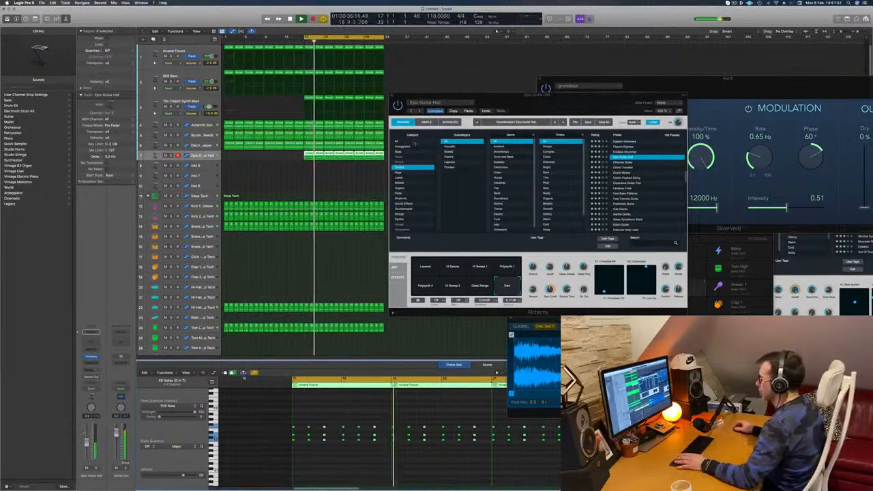
pyautogui.moveTo(600, 104); pyautogui.dragTo(647, 84)
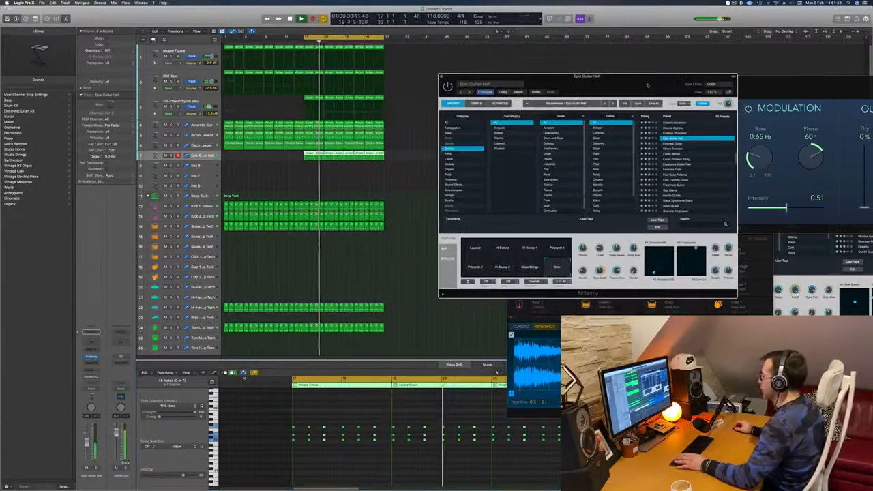
# Load the Guitars preset Exotic Metals in Alchemy and listen to it with the arrangement.
pyautogui.click(673, 155)
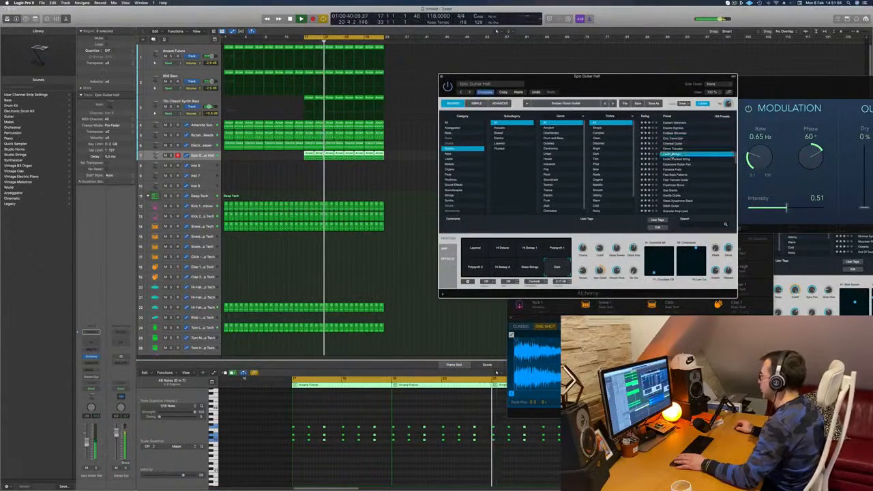
pyautogui.moveTo(622, 86); pyautogui.dragTo(622, 52)
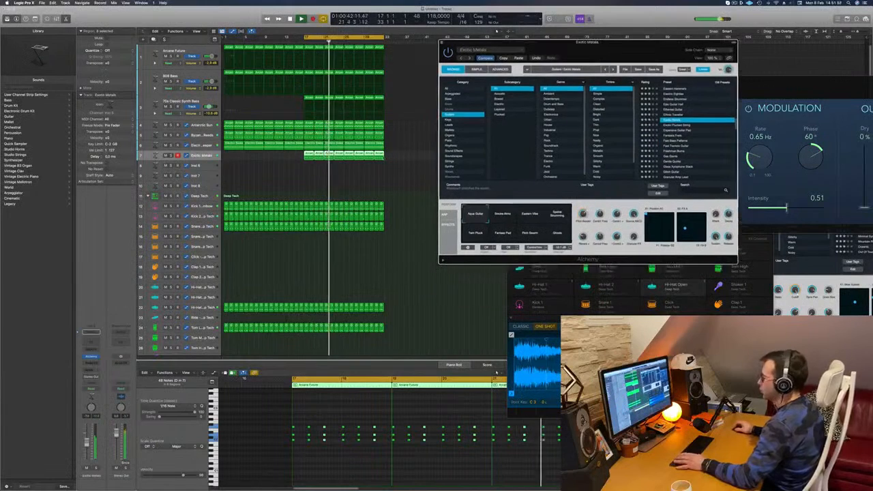
pyautogui.press('space')
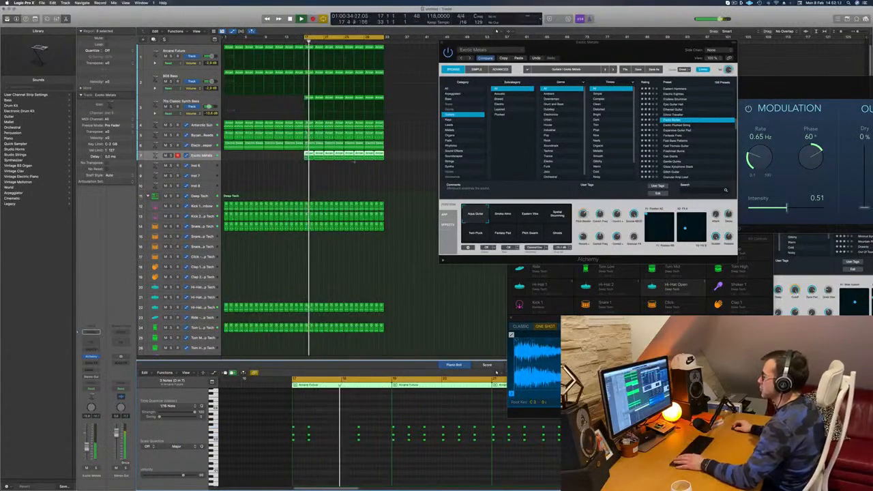
# Delete the seven repeated chord regions after the first one and copy the first two-bar region through to bar 33.
pyautogui.moveTo(319, 168); pyautogui.dragTo(392, 156)
pyautogui.press('Delete')
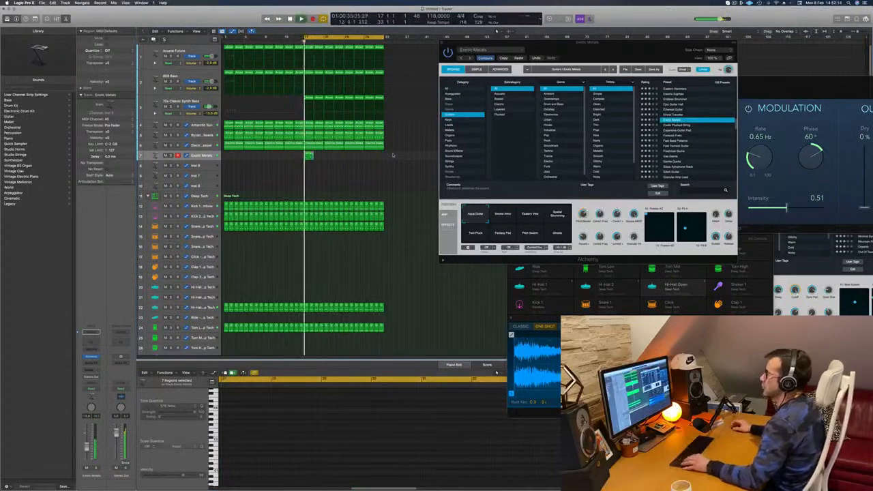
pyautogui.moveTo(309, 155); pyautogui.dragTo(350, 162)
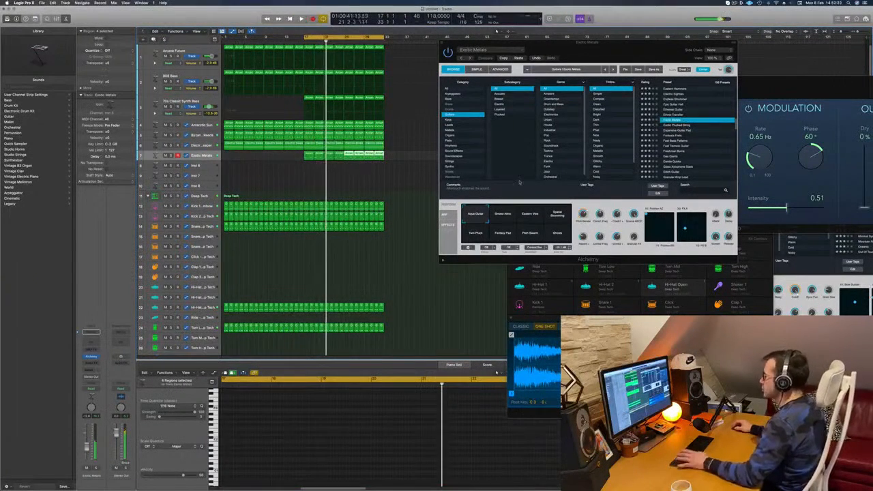
# Audition the second to seventh Exotic Metals variations, including Eastern Vibe, Twin Pluck and Pitch Swarm, and slightly lower the track's volume.
pyautogui.click(503, 214)
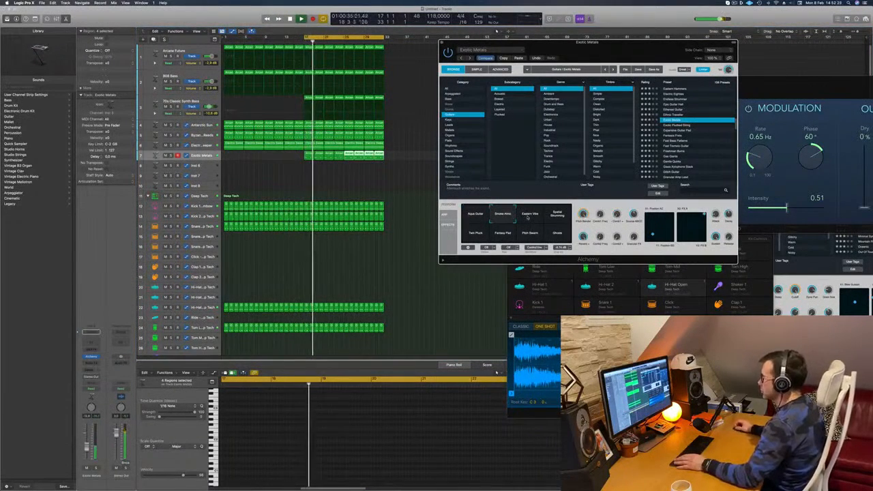
pyautogui.click(527, 216)
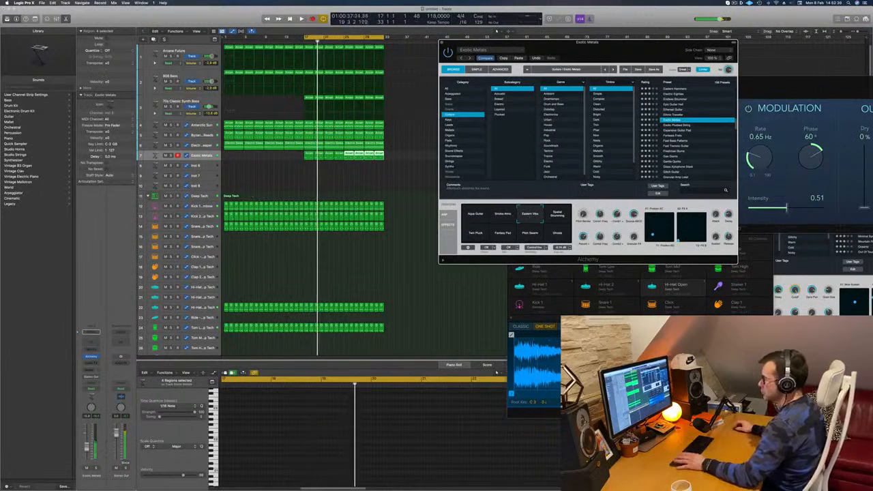
pyautogui.moveTo(87, 447); pyautogui.dragTo(87, 448)
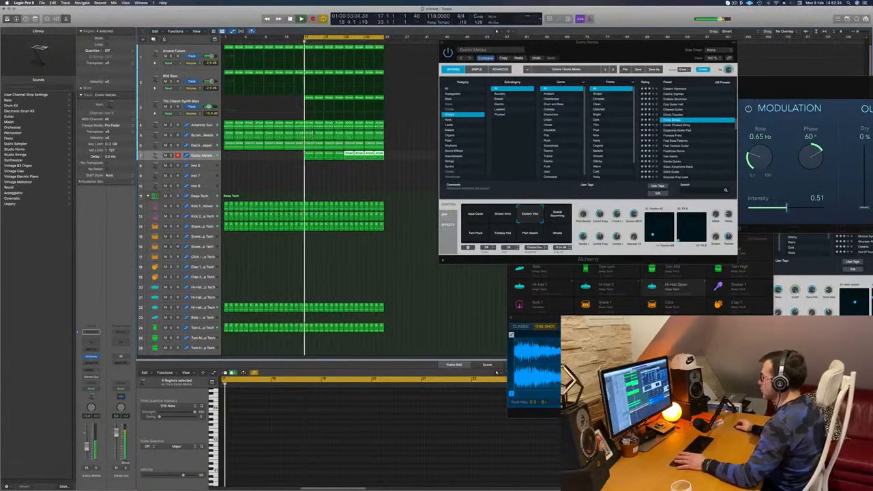
pyautogui.click(557, 215)
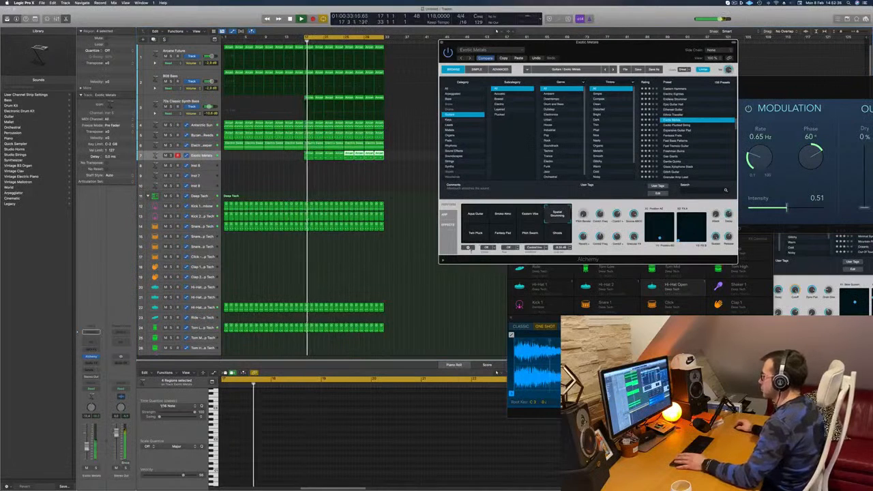
pyautogui.click(474, 235)
pyautogui.click(502, 234)
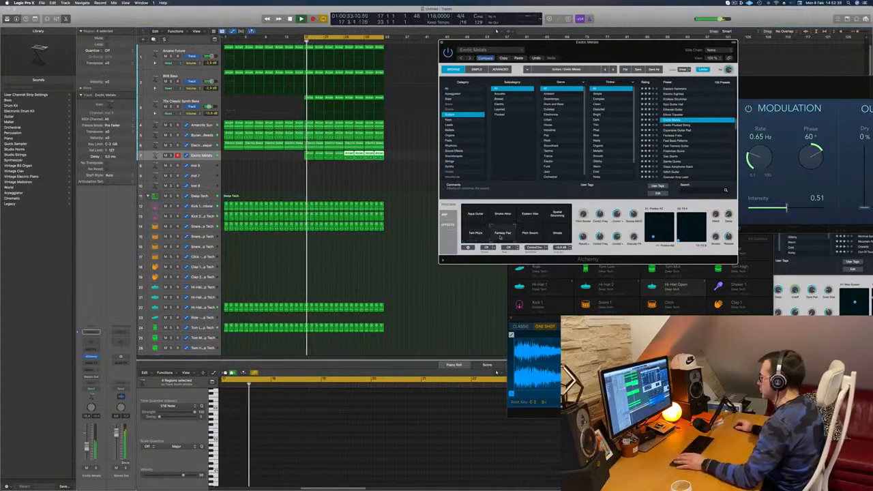
pyautogui.click(528, 234)
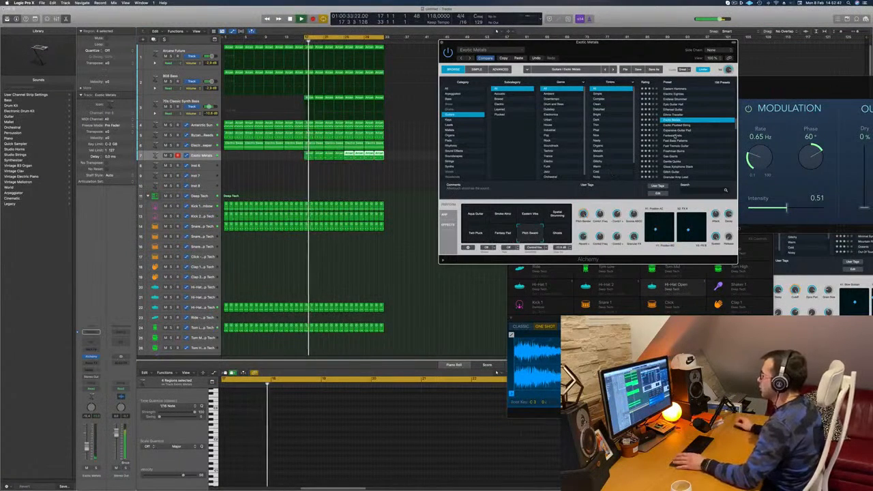
# Load the Guitars preset Fantasia Frets in Alchemy and play it with the arrangement.
pyautogui.click(675, 135)
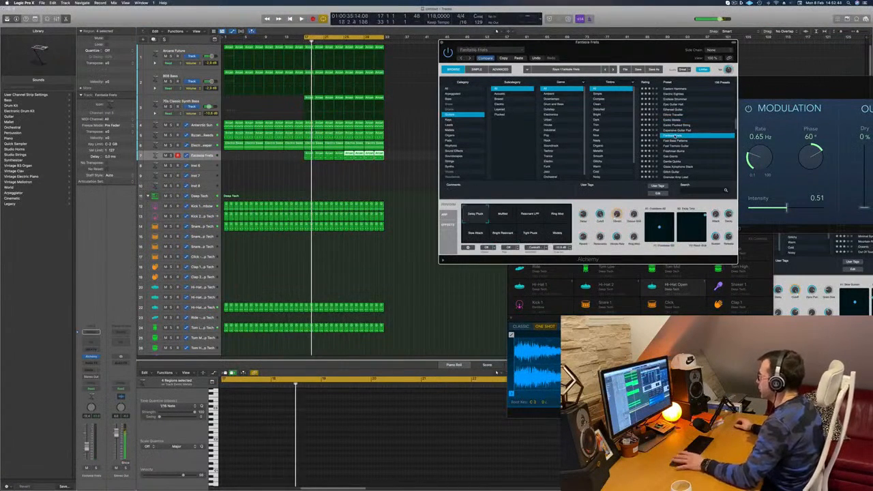
pyautogui.moveTo(636, 43); pyautogui.dragTo(591, 47)
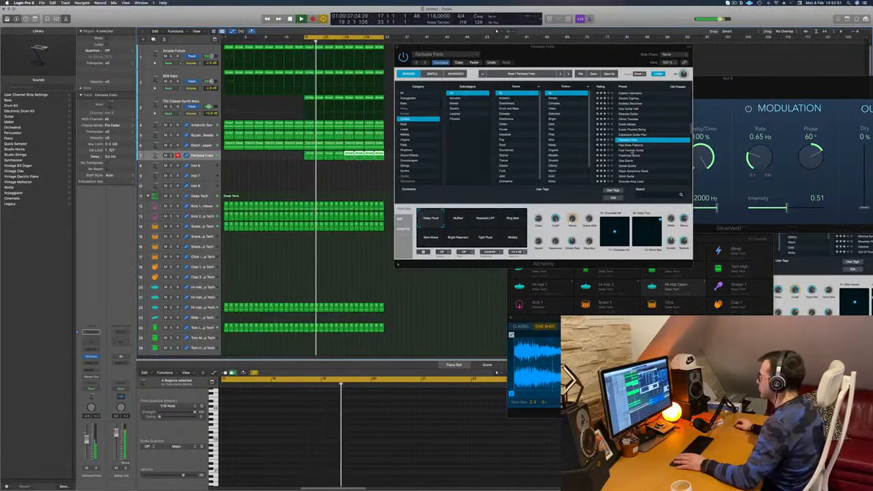
# Shift the second and third chords slightly later in the Alchemy track's two-bar region at bar 17.
pyautogui.click(312, 163)
pyautogui.click(309, 157)
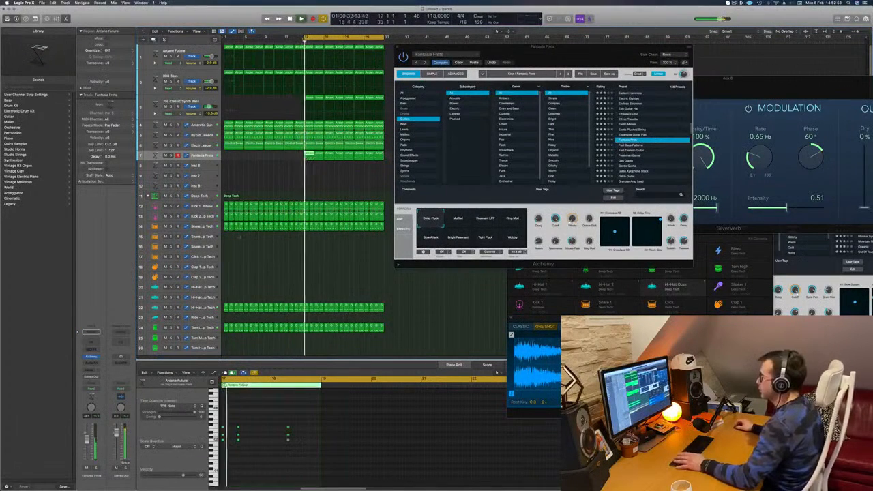
pyautogui.scroll(3, 253, 480)
pyautogui.hscroll(-4, 254, 479)
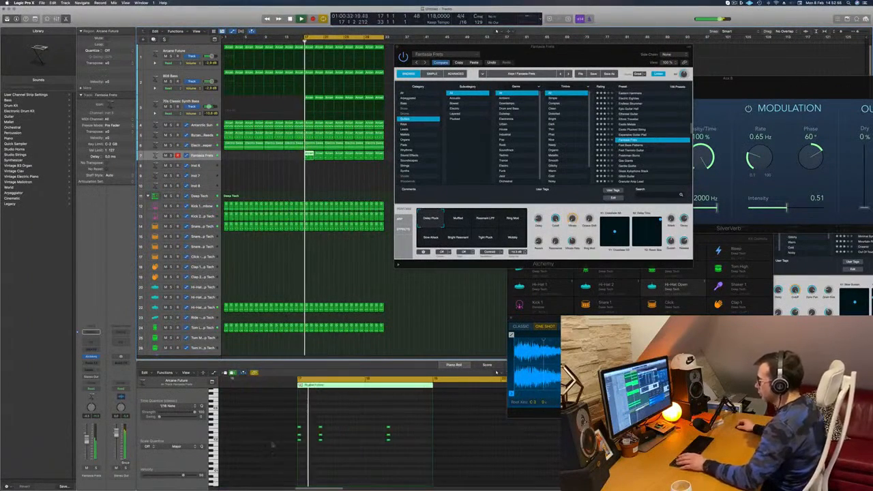
pyautogui.moveTo(324, 420); pyautogui.dragTo(337, 452)
pyautogui.hotkey('alt', 'Right')
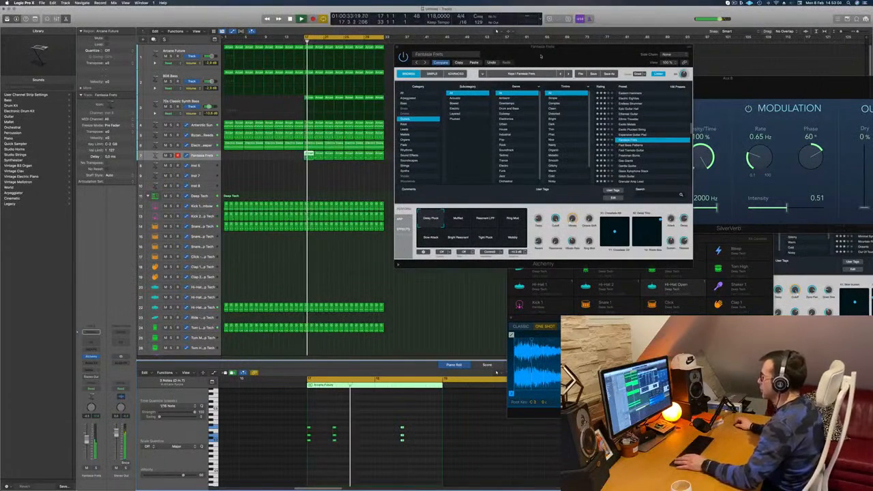
# Audition the Guitars presets Freshman Burns and Glitch Guitar in Alchemy with the arrangement playing.
pyautogui.moveTo(541, 56); pyautogui.dragTo(496, 66)
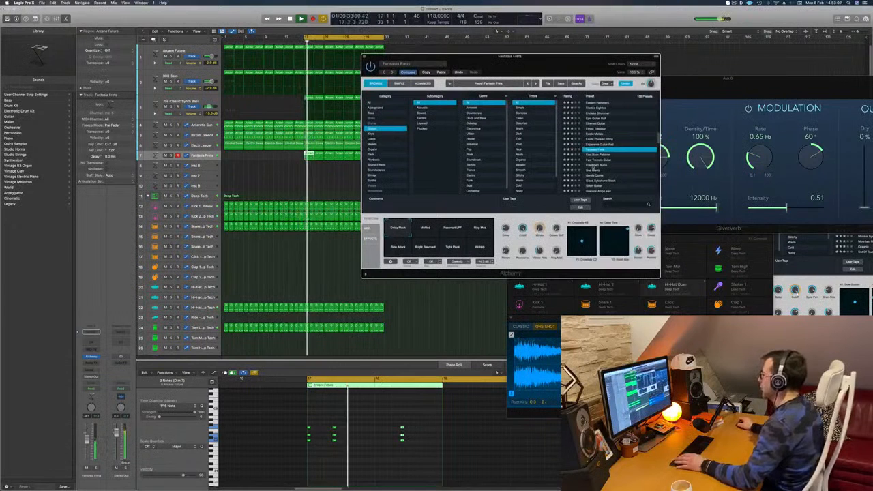
pyautogui.click(594, 166)
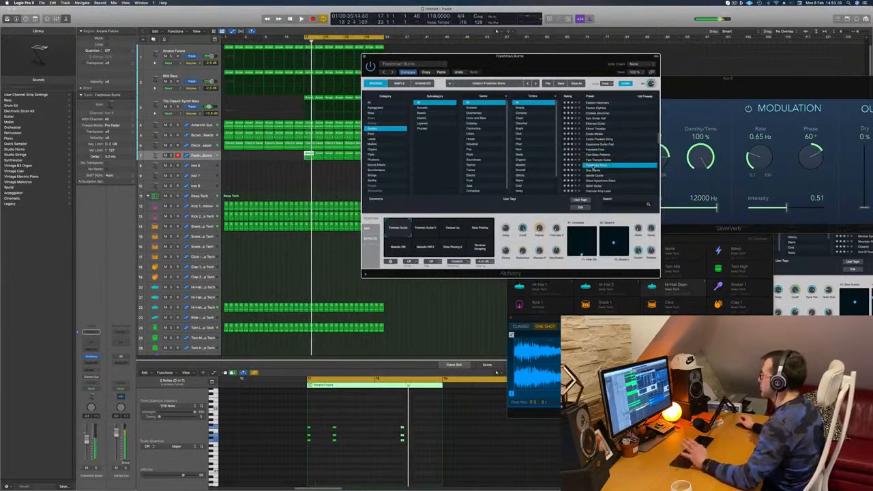
pyautogui.scroll(-2, 610, 167)
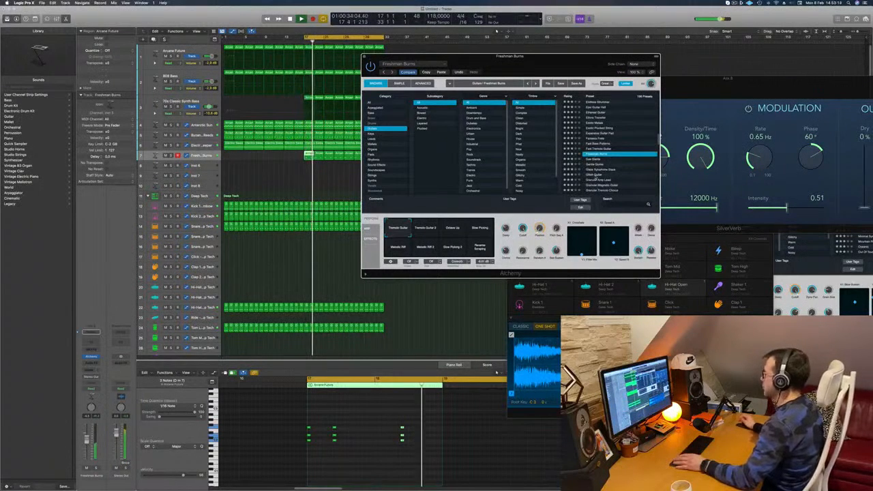
pyautogui.click(595, 176)
pyautogui.scroll(-5, 619, 161)
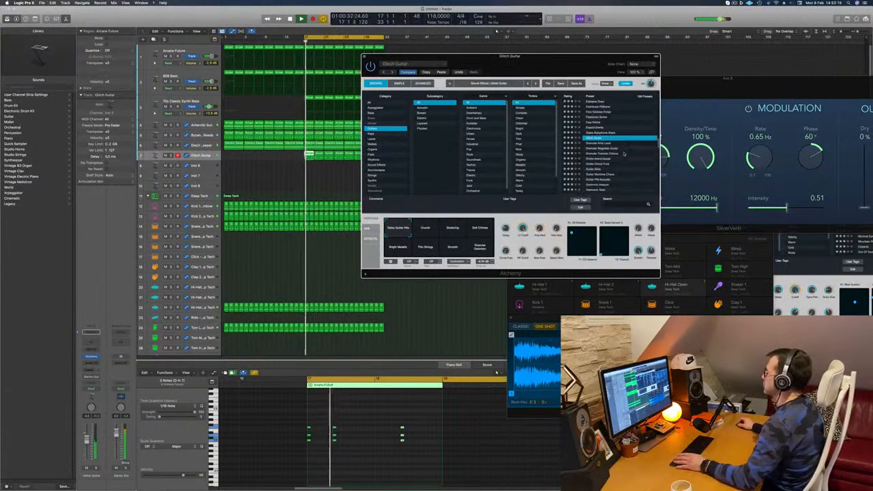
pyautogui.scroll(-3, 622, 157)
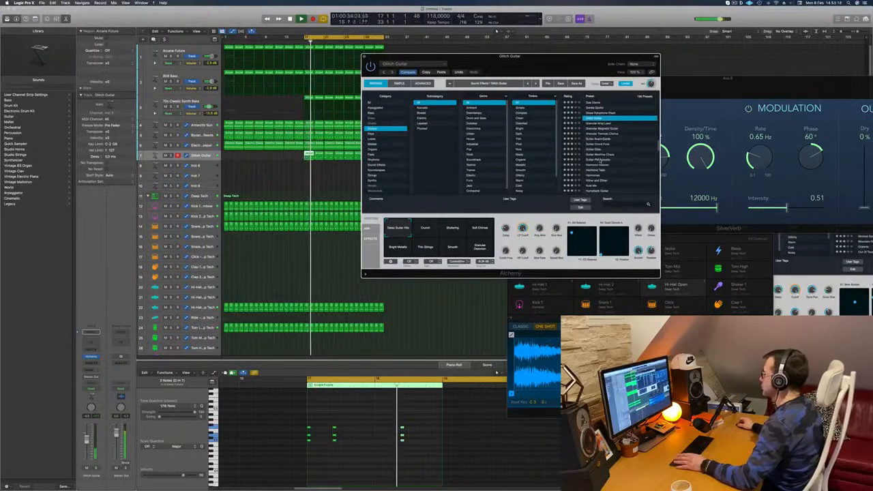
# Try the Guitars presets Guitar PM Acoustic and Luscious Bell Layers on the chord part.
pyautogui.click(608, 160)
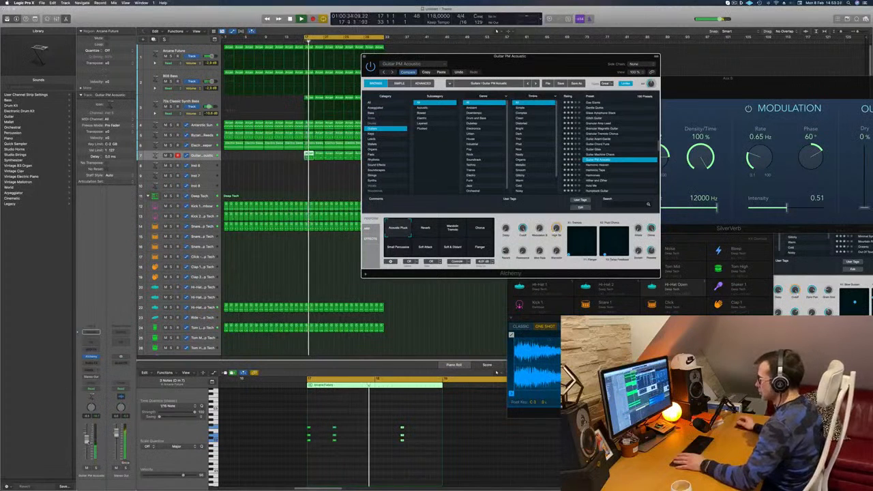
pyautogui.click(87, 442)
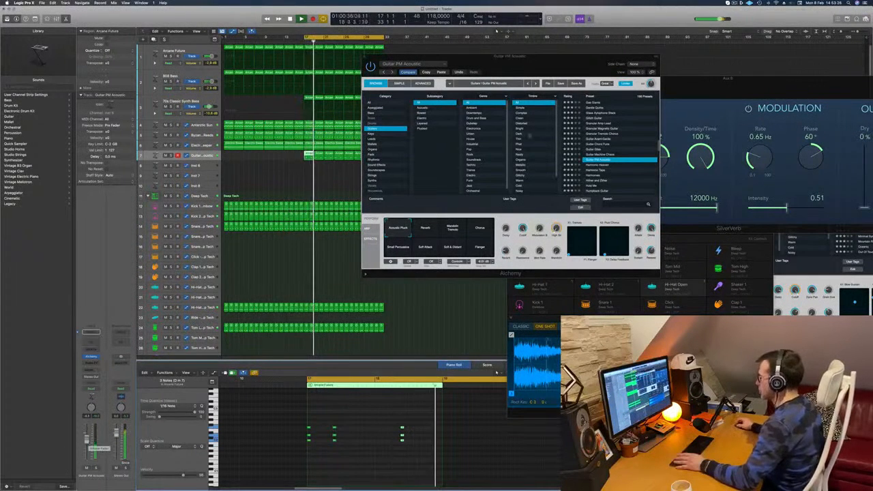
pyautogui.scroll(-3, 615, 164)
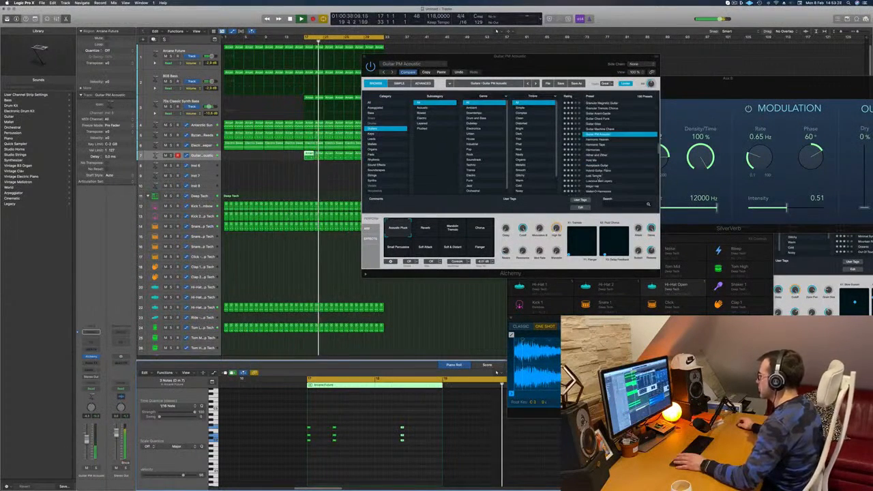
pyautogui.click(594, 187)
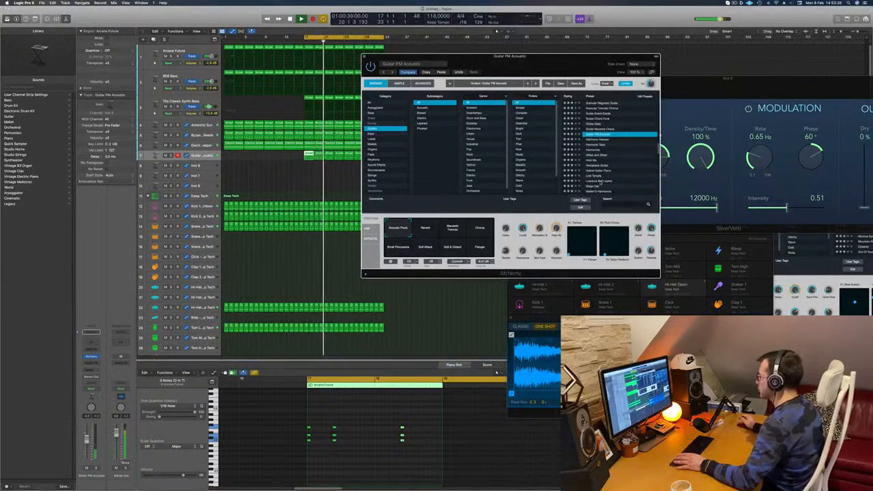
pyautogui.click(598, 181)
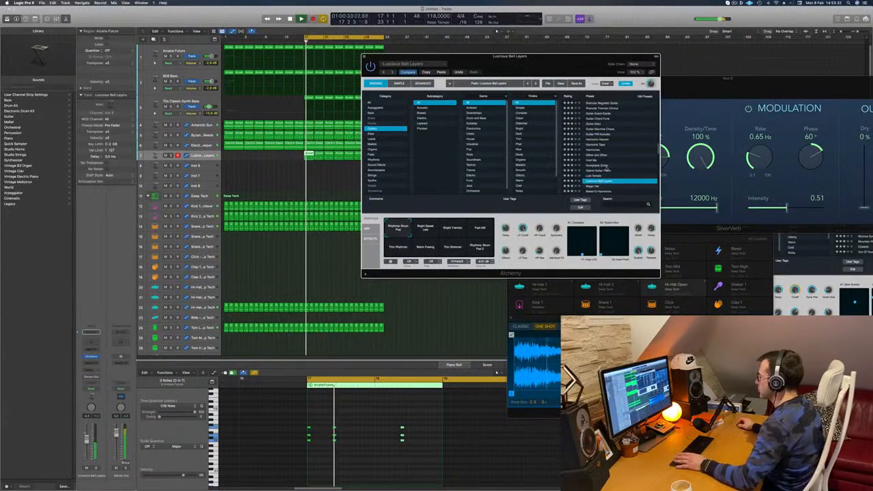
pyautogui.scroll(-3, 605, 169)
# Switch Alchemy's preset category to Organs and audition Clock Organ from the start of the cycle.
pyautogui.click(373, 150)
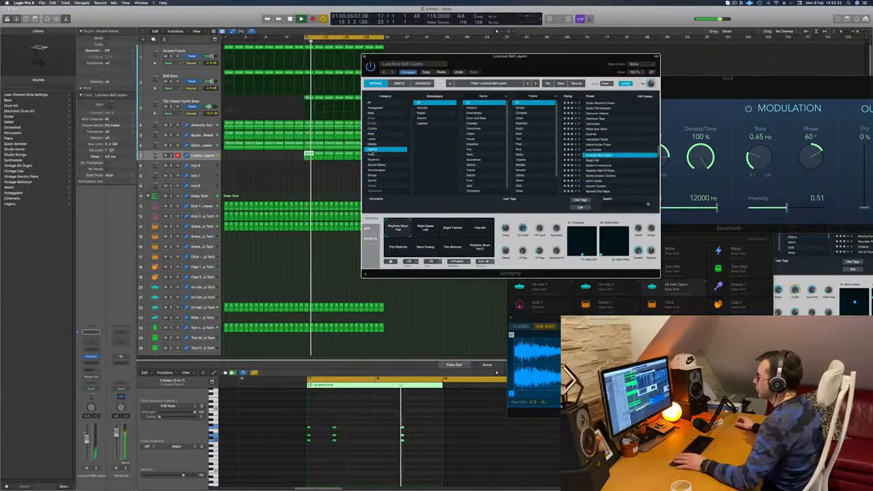
pyautogui.press('space')
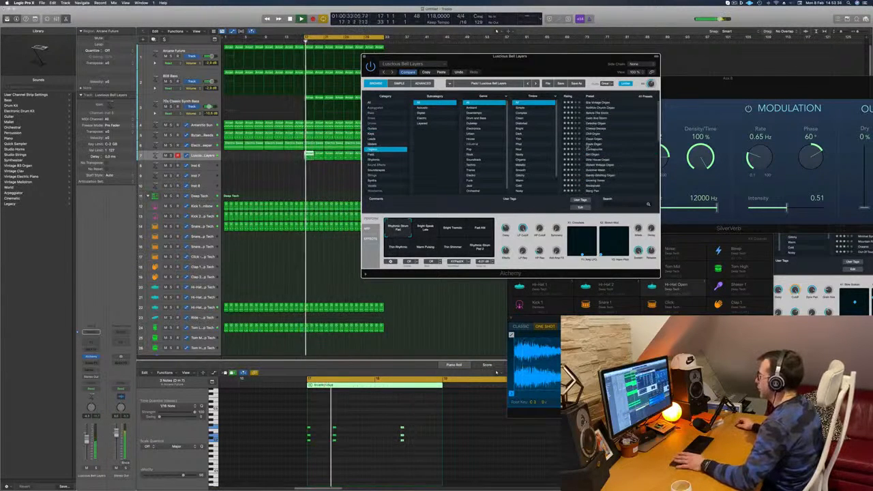
pyautogui.click(587, 146)
pyautogui.press('space')
pyautogui.press('space')
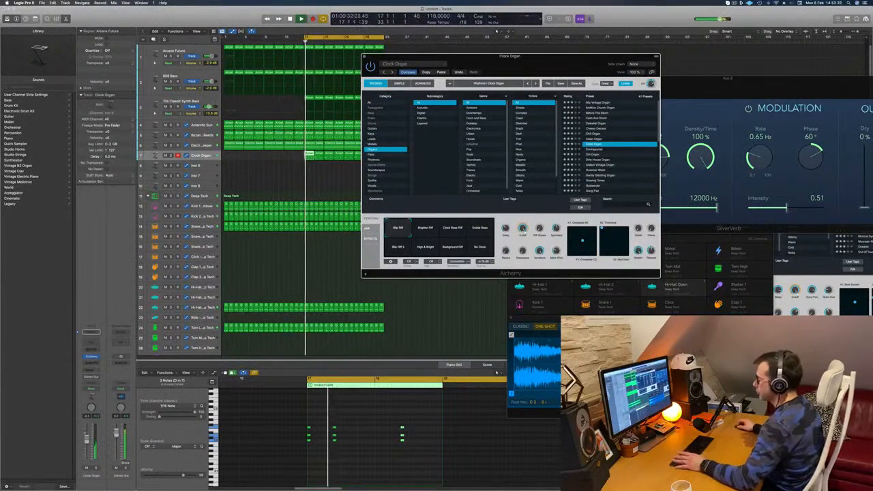
# Load the Organs preset Dulcimer Wash in Alchemy and listen to it soloed and with the arrangement.
pyautogui.scroll(-2, 610, 144)
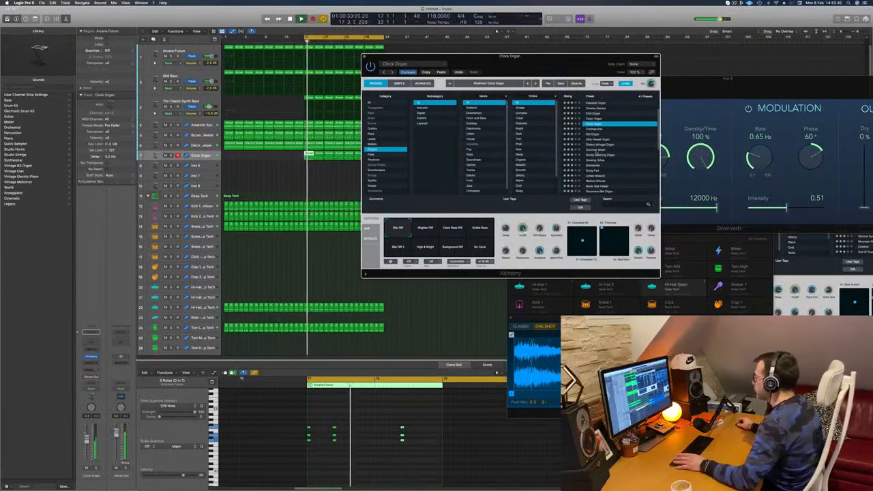
pyautogui.click(599, 149)
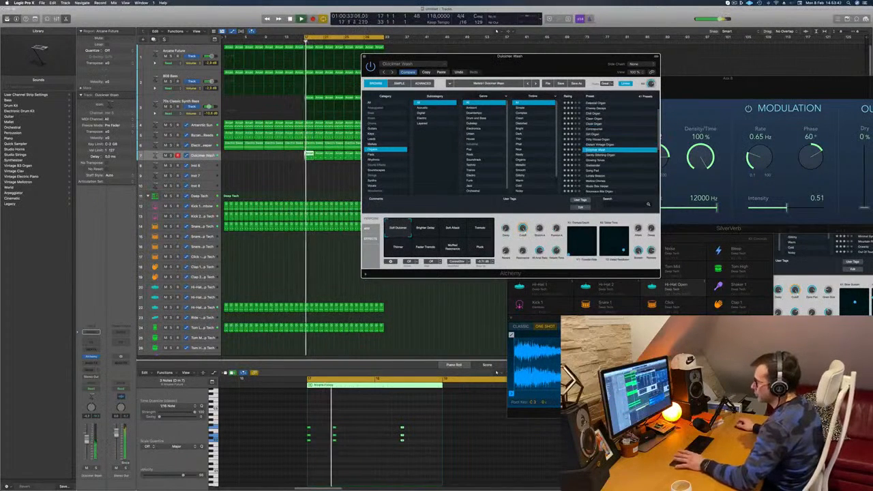
pyautogui.press('space')
pyautogui.press('space')
pyautogui.click(96, 469)
pyautogui.press('space')
pyautogui.press('space')
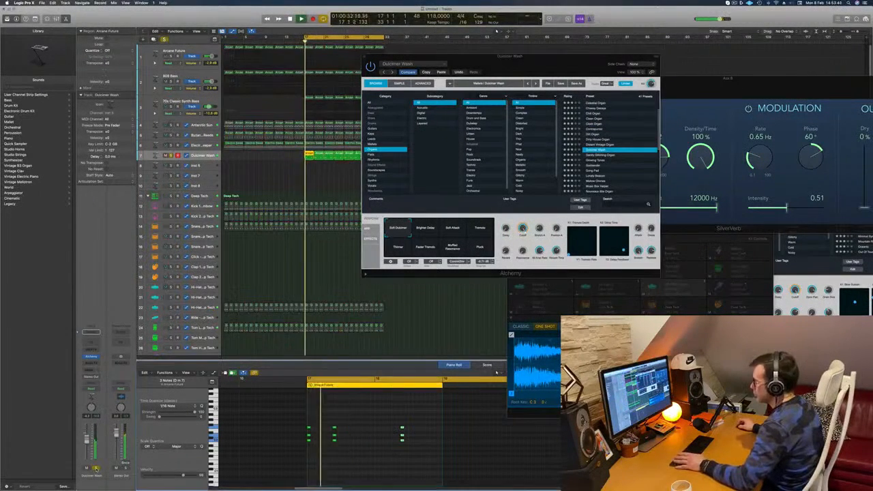
pyautogui.click(97, 468)
pyautogui.scroll(-5, 622, 177)
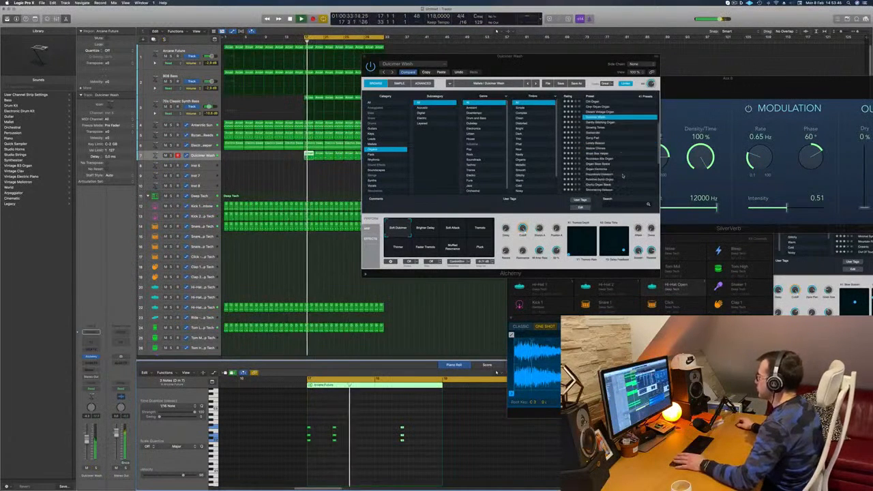
pyautogui.scroll(-3, 629, 151)
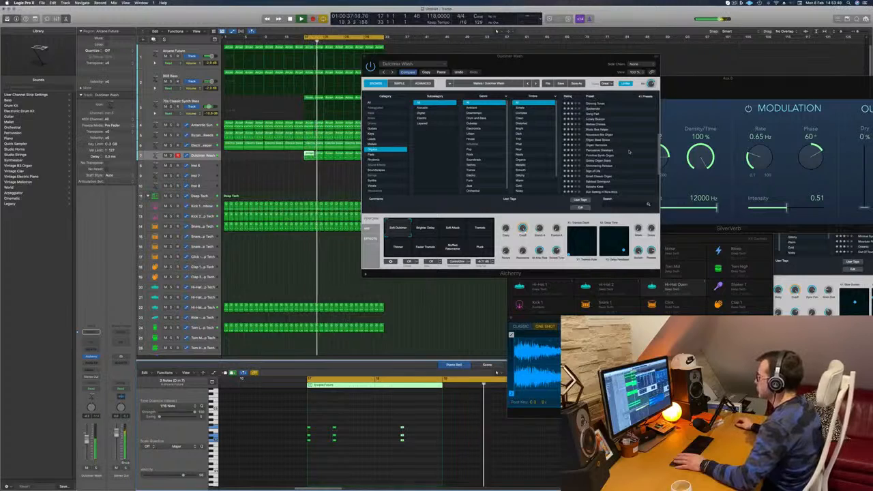
# Replace the Dulcimer Wash track's first chord region at bar 17 with a copy of the region that follows it.
pyautogui.moveTo(538, 62); pyautogui.dragTo(746, 54)
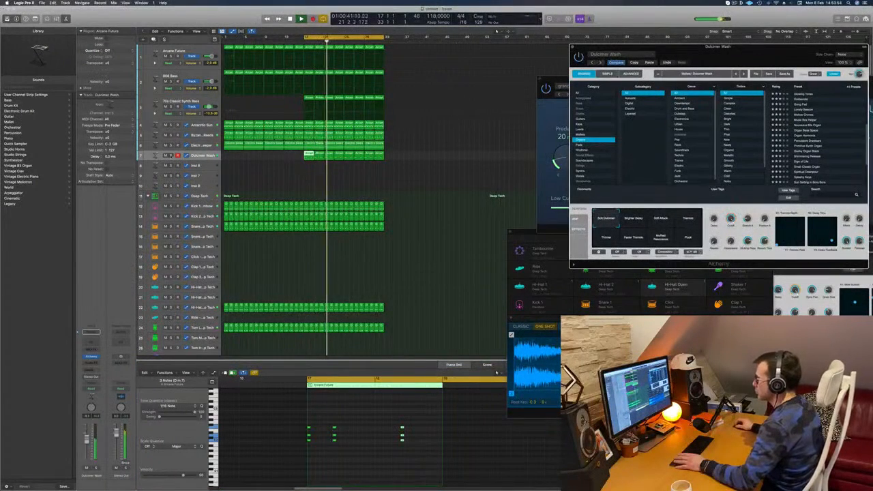
pyautogui.press('s')
pyautogui.press('s')
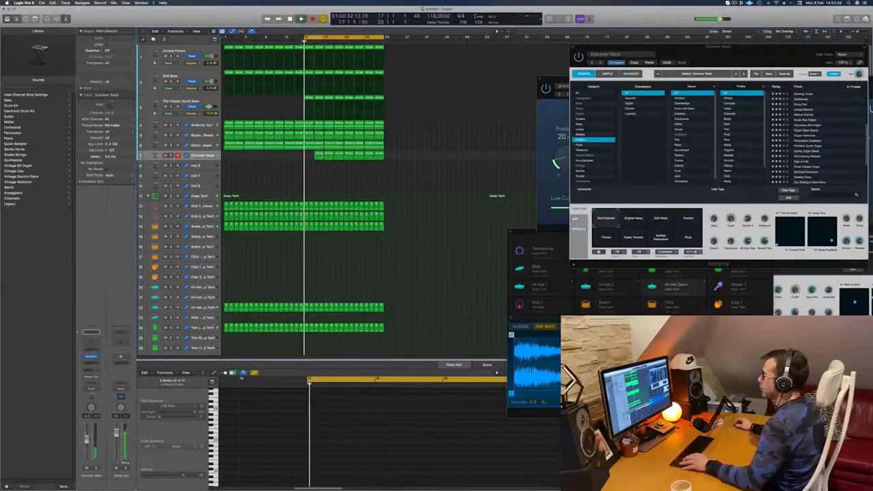
pyautogui.moveTo(320, 156); pyautogui.dragTo(307, 157)
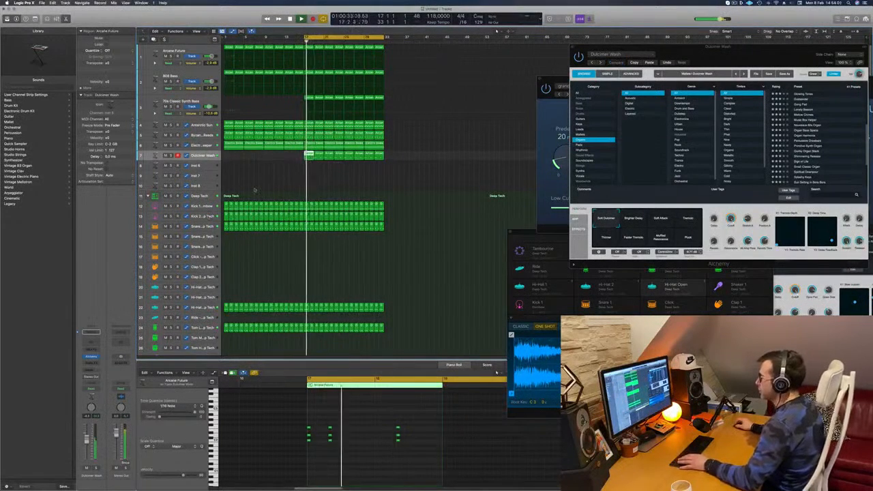
pyautogui.click(256, 188)
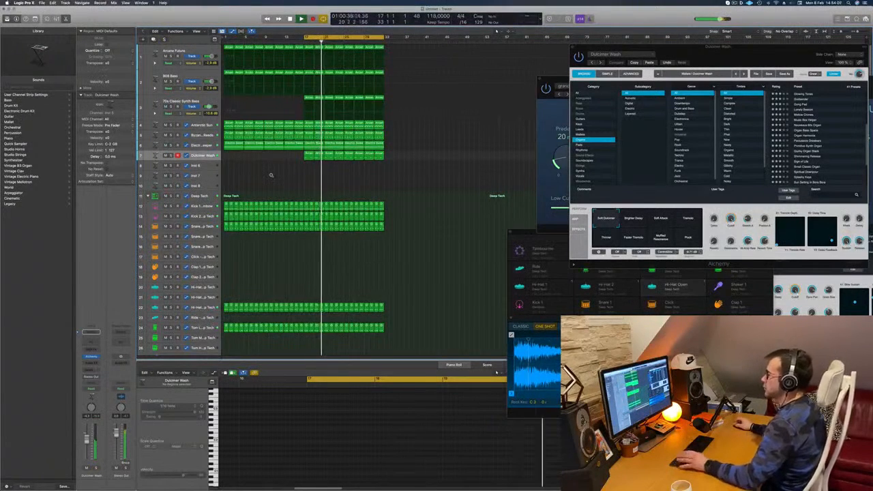
# Stop playback and repeat the regions of bars 17 to 33 twice on all tracks, extending the arrangement to bar 65.
pyautogui.press('super+Up')
pyautogui.press('super+Up')
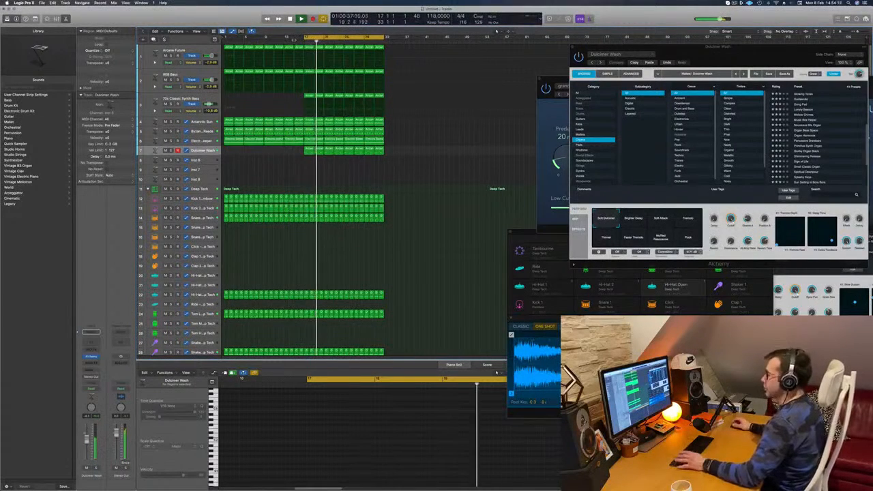
pyautogui.press('space')
pyautogui.press('super+r')
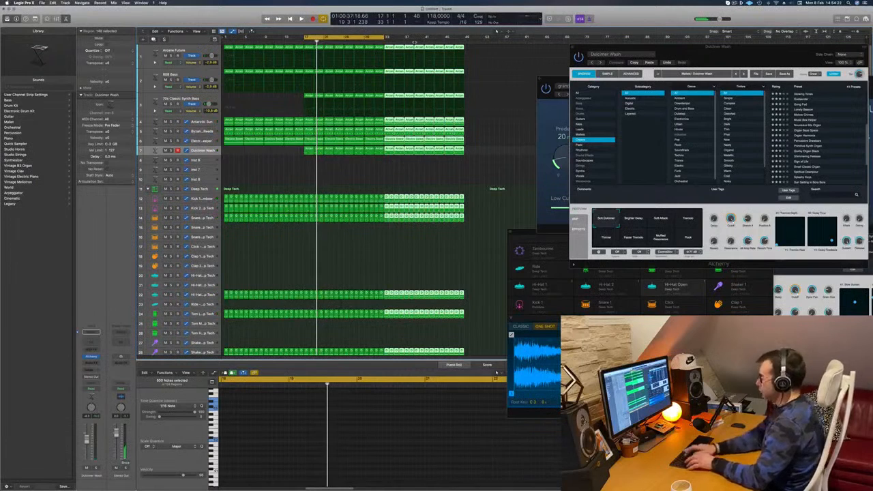
pyautogui.press('super+r')
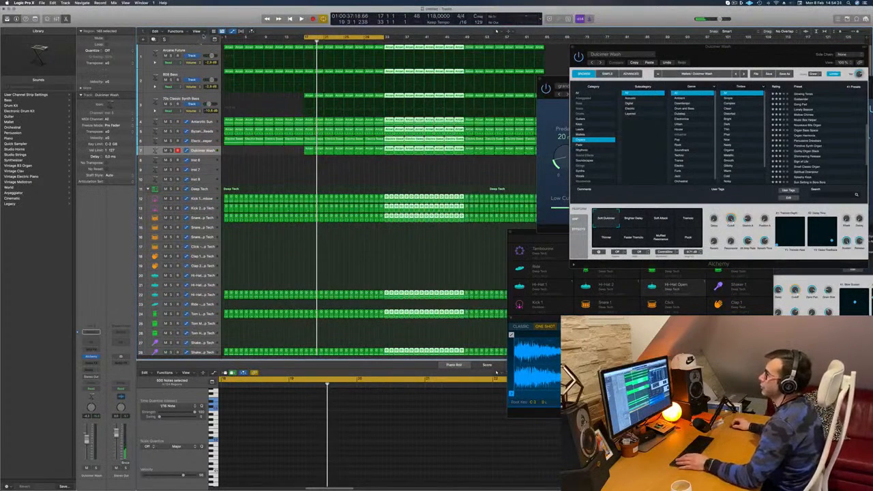
# Show the secondary time ruler and stretch the cycle range over 64 bars from bar 1.
pyautogui.click(201, 33)
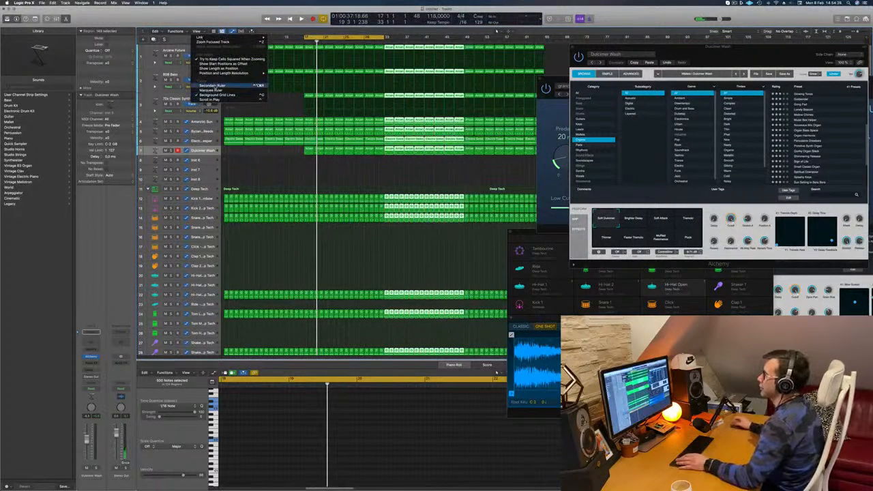
pyautogui.click(208, 85)
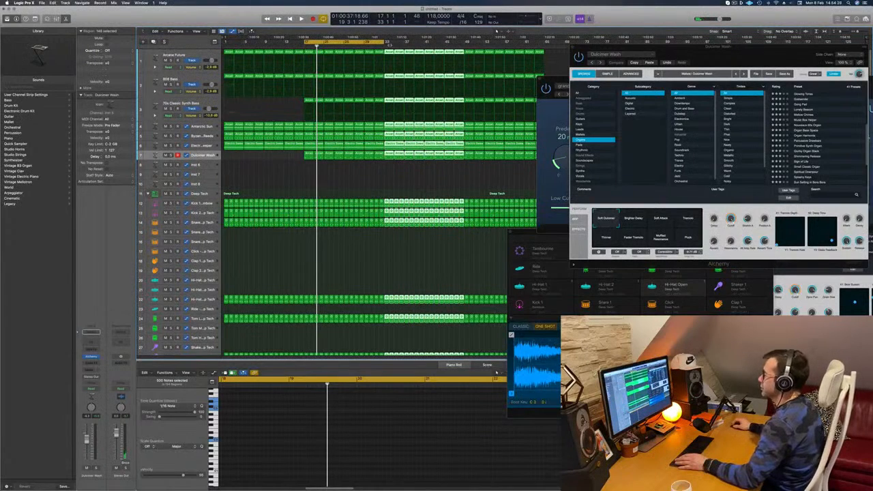
pyautogui.moveTo(384, 42); pyautogui.dragTo(543, 42)
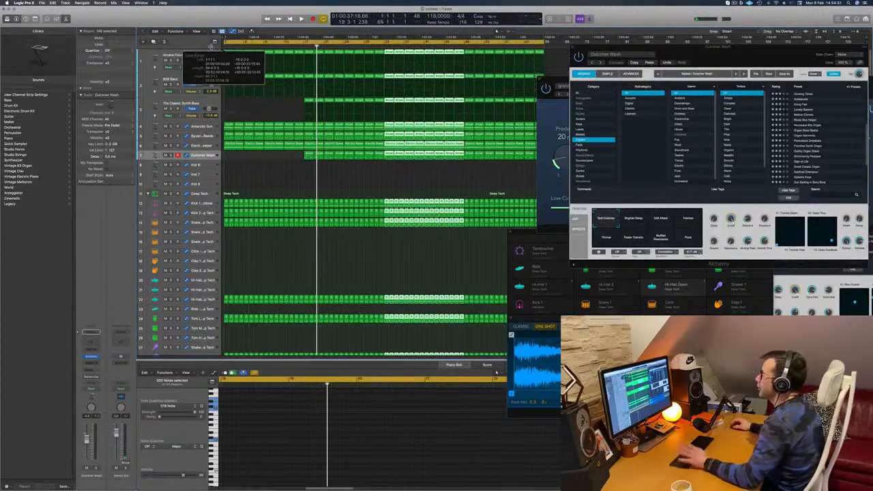
# Play the arrangement from bar 1 and briefly listen to the Byzan...Reeds track soloed.
pyautogui.press('space')
pyautogui.press('space')
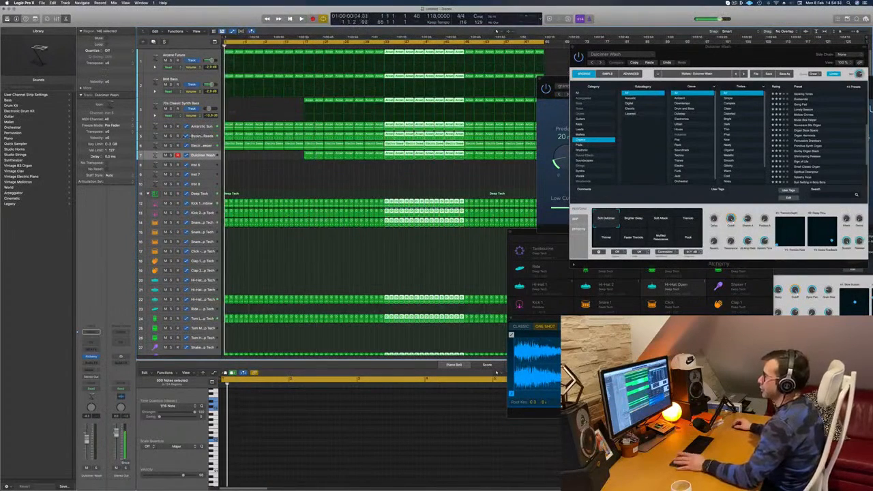
pyautogui.click(171, 135)
pyautogui.click(171, 136)
pyautogui.press('space')
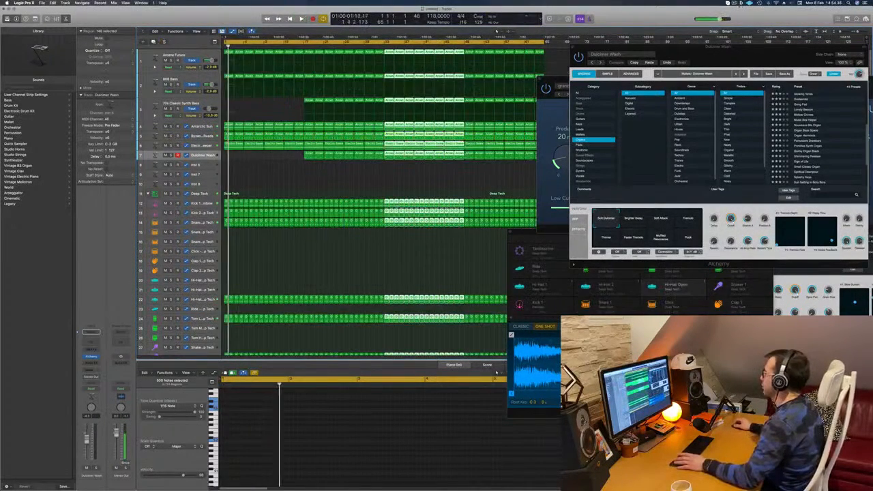
pyautogui.press('space')
pyautogui.press('space')
pyautogui.click(734, 3)
pyautogui.click(574, 29)
pyautogui.press('space')
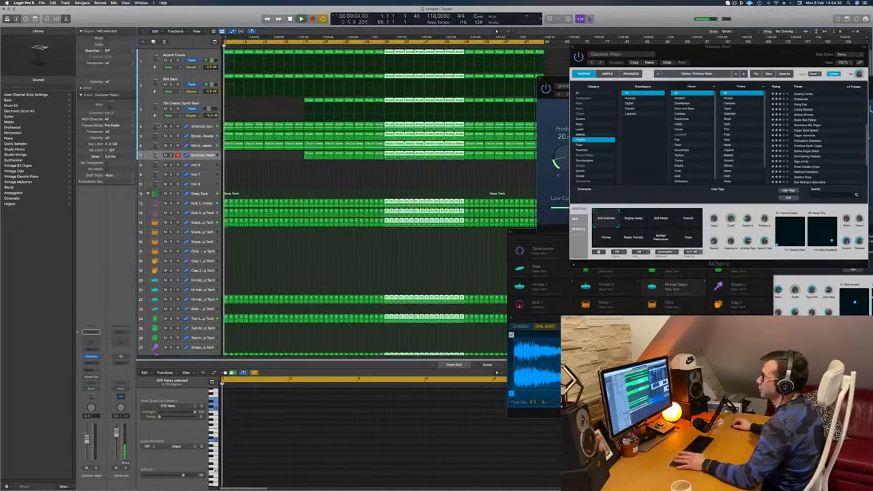
# Listen to the opening with the Dulcimer Wash and Electric Sweeper tracks soloed in turn, and clear the solos.
pyautogui.click(171, 156)
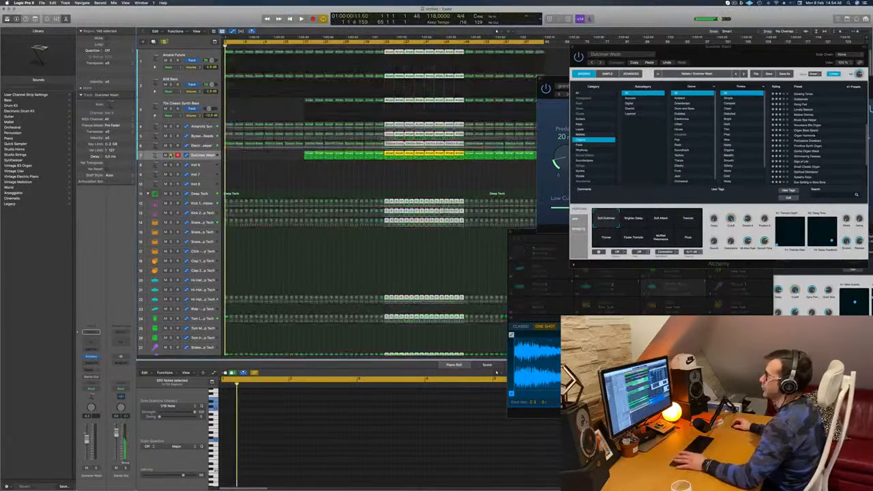
pyautogui.press('space')
pyautogui.click(171, 155)
pyautogui.press('space')
pyautogui.press('space')
pyautogui.click(171, 156)
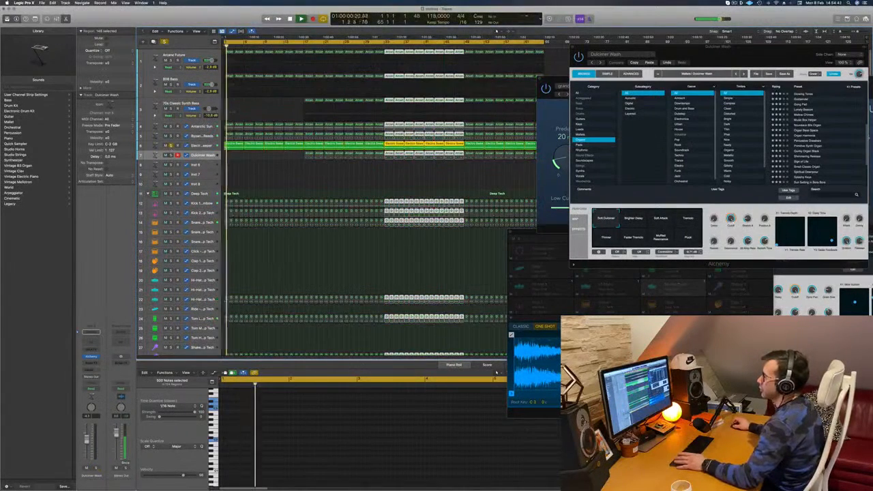
pyautogui.click(171, 155)
# Delete the first 808 Bass region and all Antarctic Sun regions before bar 17.
pyautogui.click(213, 53)
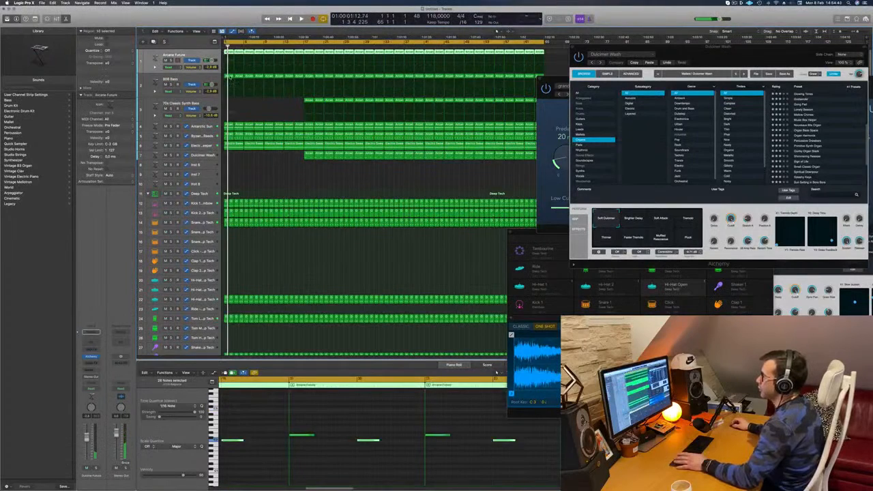
pyautogui.press('space')
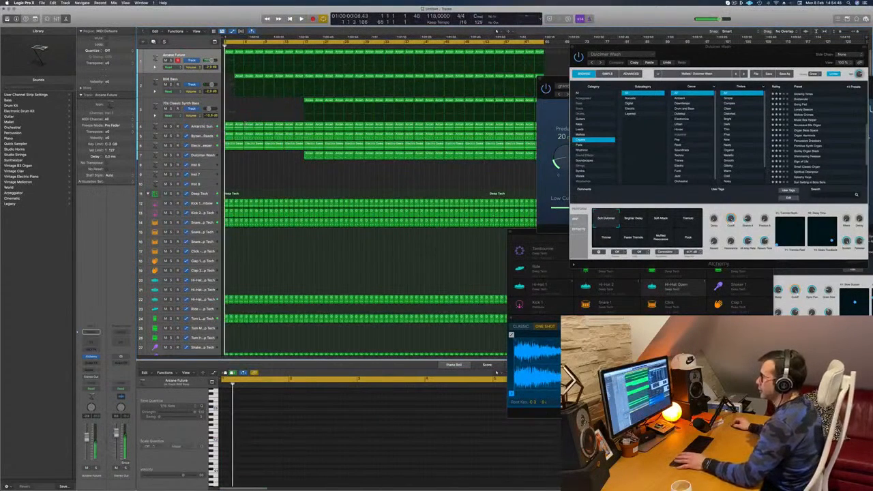
pyautogui.click(229, 126)
pyautogui.press('Delete')
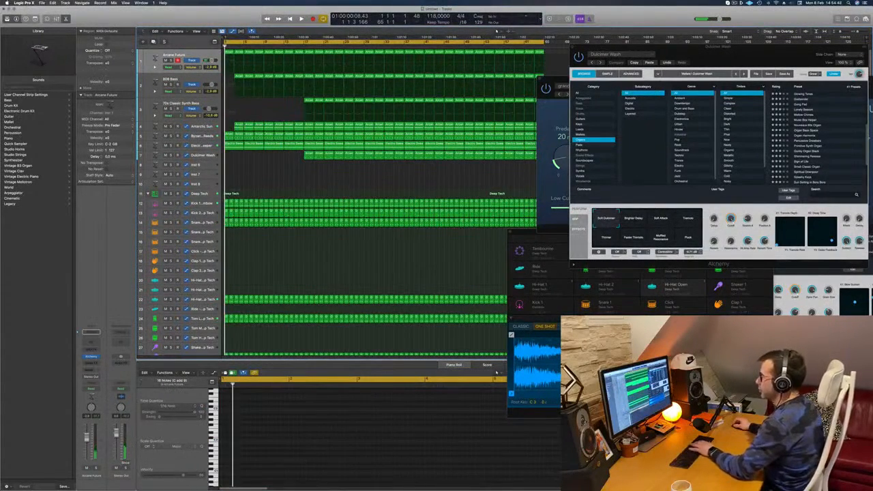
pyautogui.click(239, 126)
pyautogui.press('Delete')
pyautogui.moveTo(239, 127); pyautogui.dragTo(297, 128)
pyautogui.press('Delete')
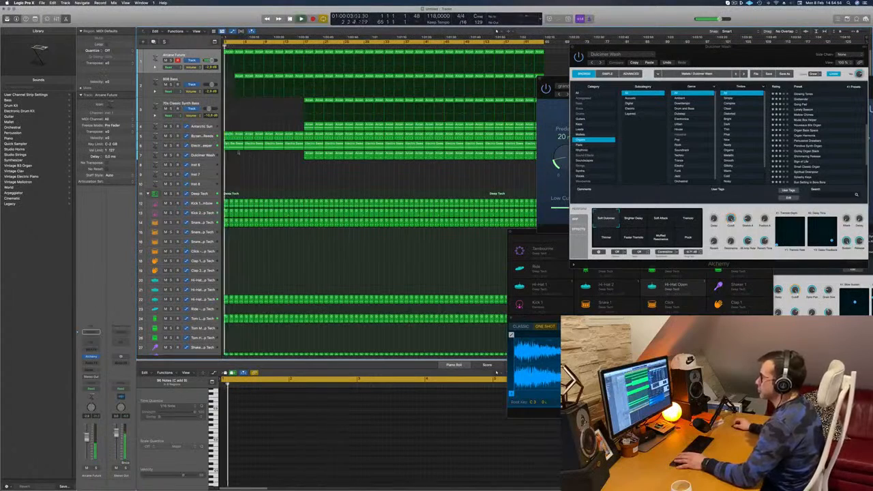
# Delete all regions before bar 17 on the Electric Sweeper track during playback.
pyautogui.click(234, 144)
pyautogui.press('Delete')
pyautogui.click(254, 146)
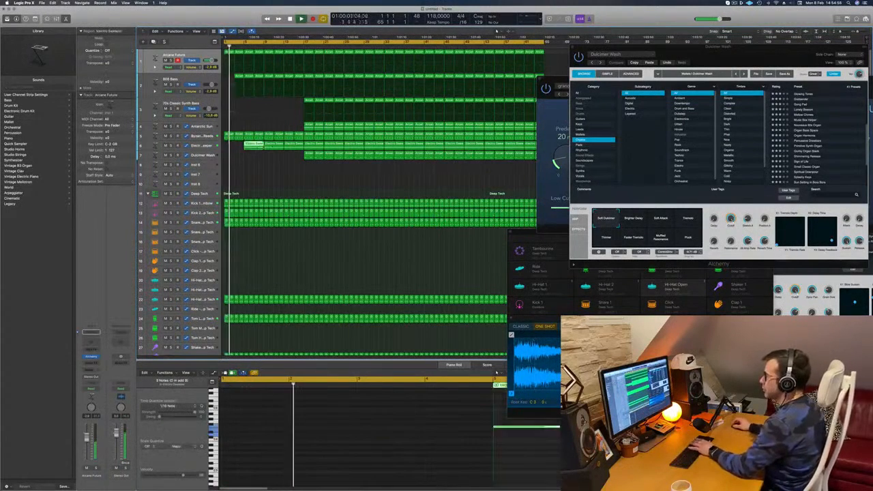
pyautogui.press('Delete')
pyautogui.click(274, 146)
pyautogui.press('Delete')
pyautogui.press('Delete')
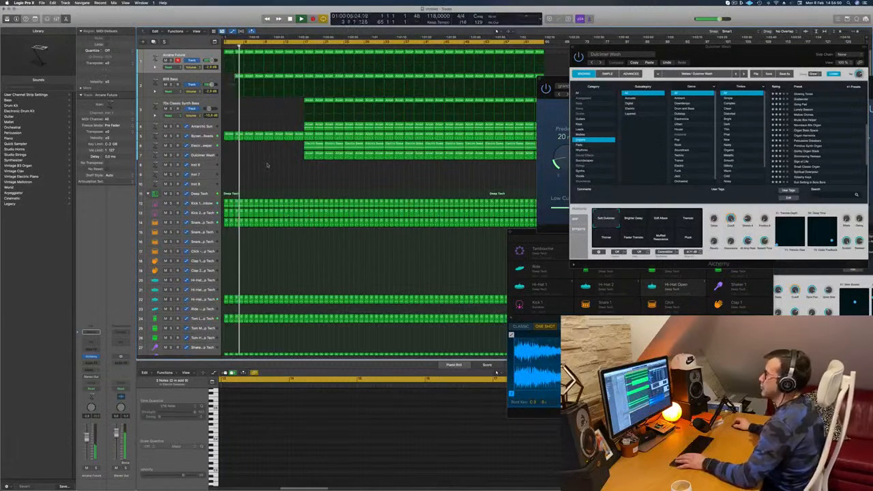
# Remove the Byzan...Reeds regions in bars 1 to 4 and the 808 Bass region at bar 3, so both parts start at bar 5.
pyautogui.press('space')
pyautogui.scroll(5, 266, 162)
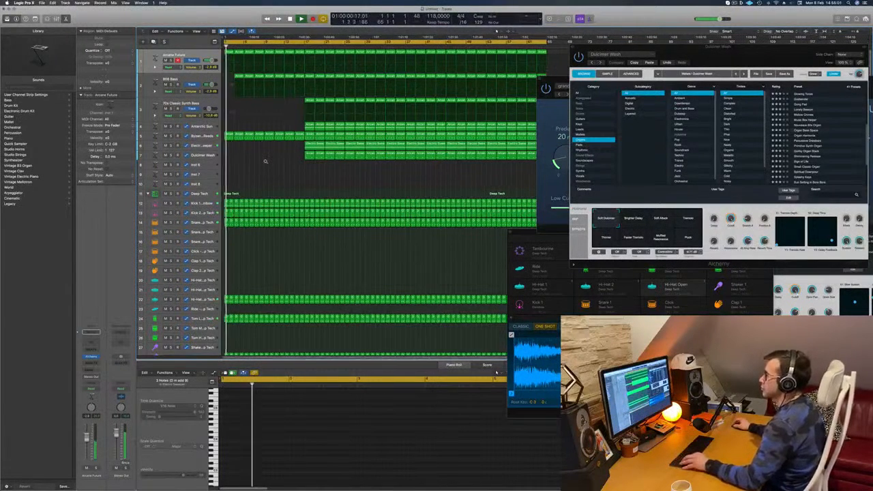
pyautogui.scroll(-2, 265, 161)
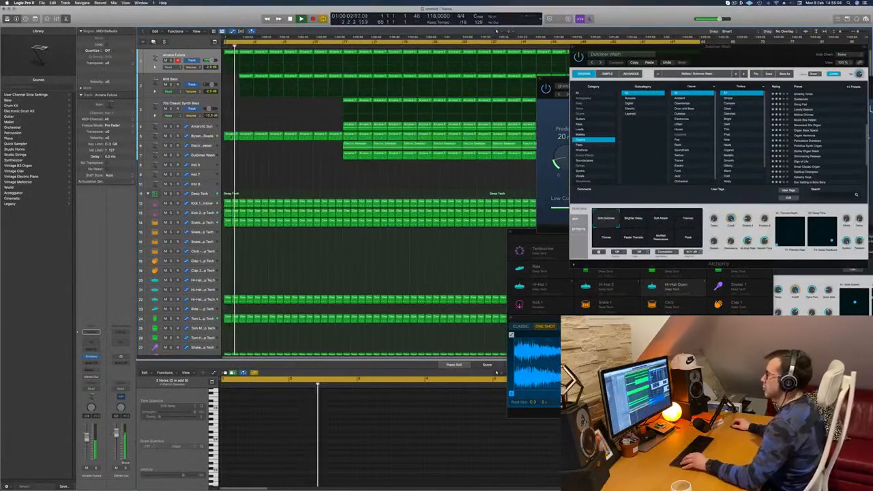
pyautogui.click(232, 137)
pyautogui.press('Delete')
pyautogui.click(248, 138)
pyautogui.press('Delete')
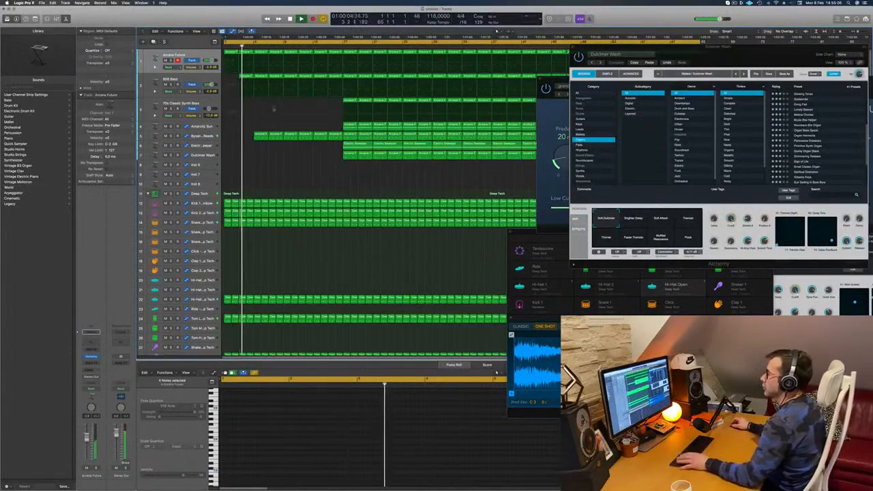
pyautogui.click(244, 77)
pyautogui.press('Delete')
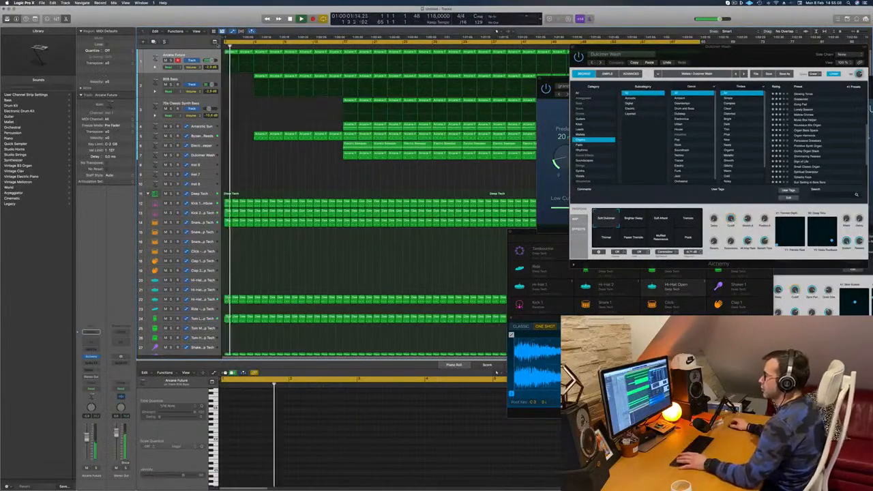
# Delete the Deep Tech shaker regions in bars 1 to 8 on track 28 and restart playback from bar 1.
pyautogui.press('super+Left')
pyautogui.scroll(-4, 248, 314)
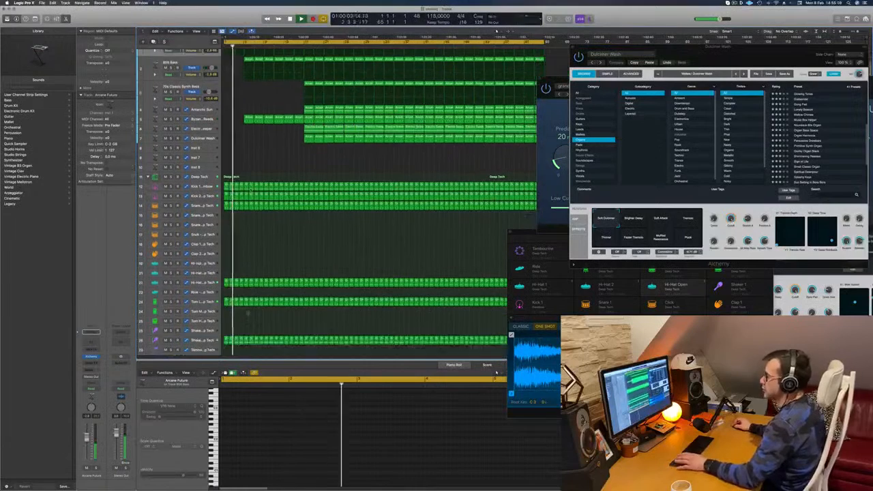
pyautogui.press('Return')
pyautogui.click(235, 295)
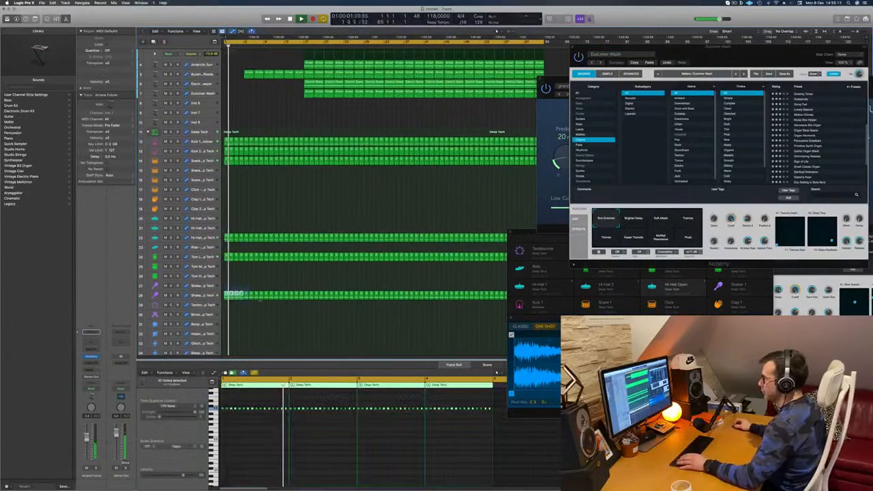
pyautogui.press('Delete')
pyautogui.press('Return')
# Delete the Deep Tech hi-hat regions in bars 1 to 9 on track 22.
pyautogui.scroll(1, 243, 250)
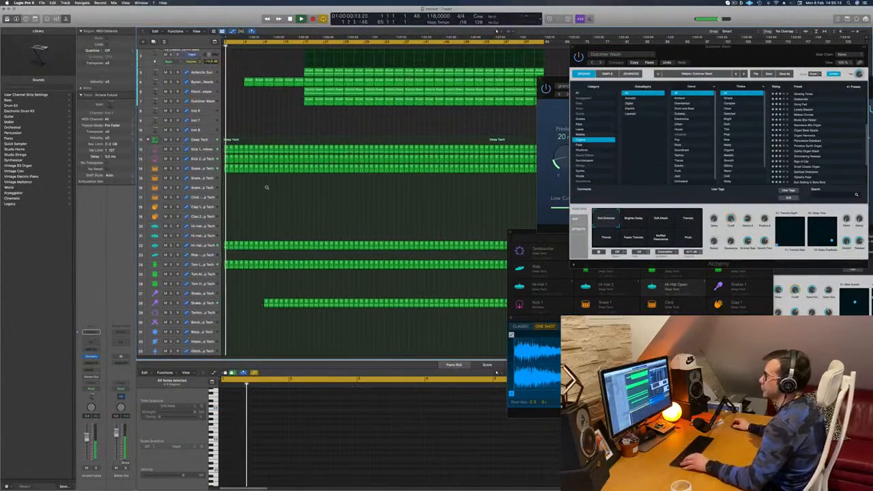
pyautogui.scroll(3, 235, 189)
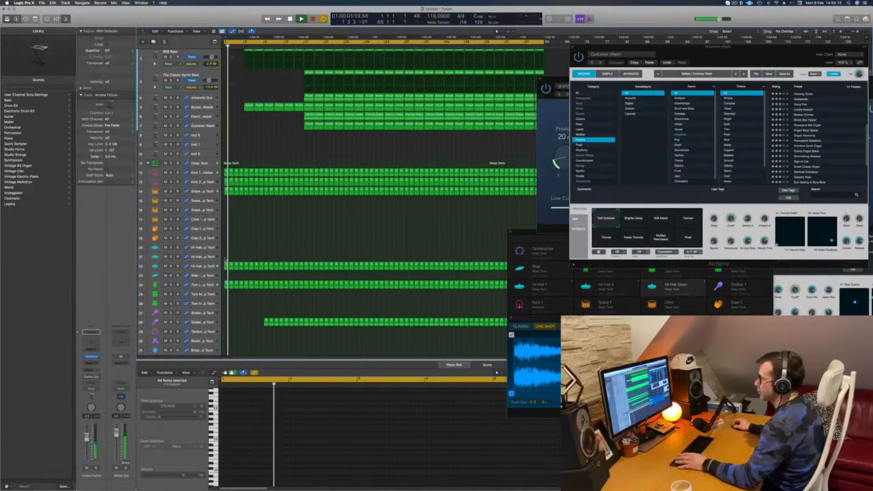
pyautogui.click(263, 265)
pyautogui.press('Delete')
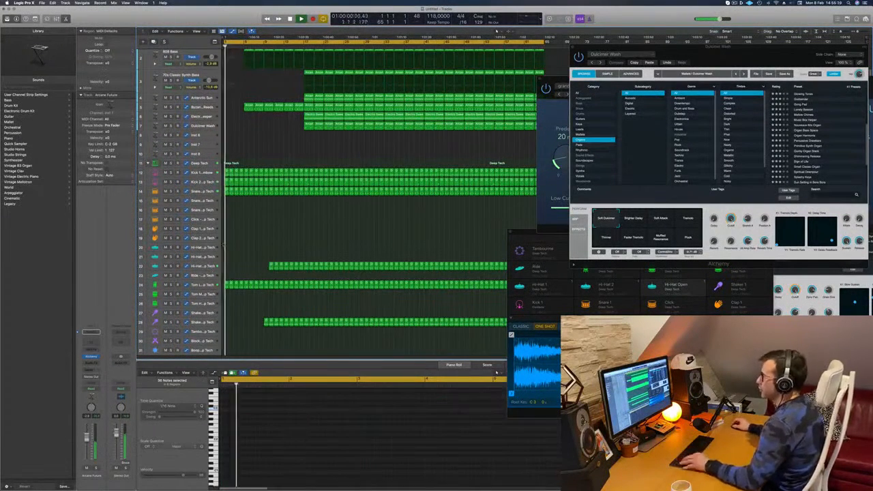
# Delete the 808 Bass regions in bars 5 to 8 so the bass enters at bar 9.
pyautogui.press('super+Right')
pyautogui.scroll(3, 256, 191)
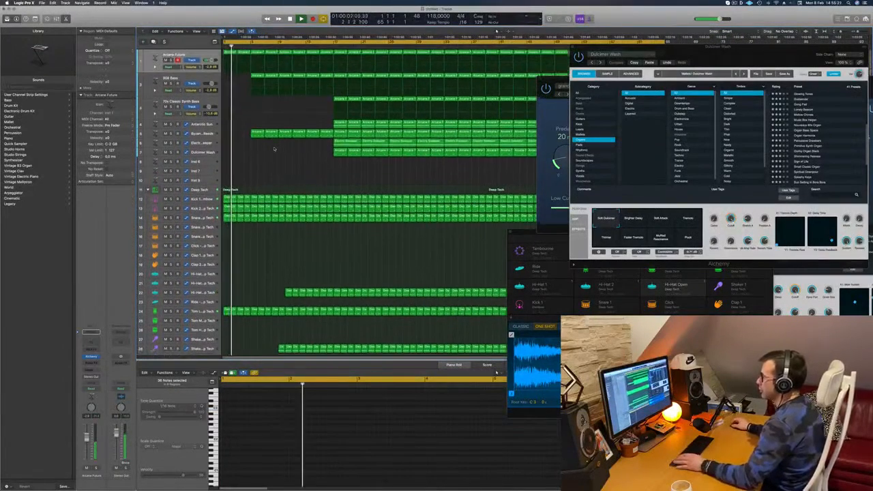
pyautogui.press('super+Left')
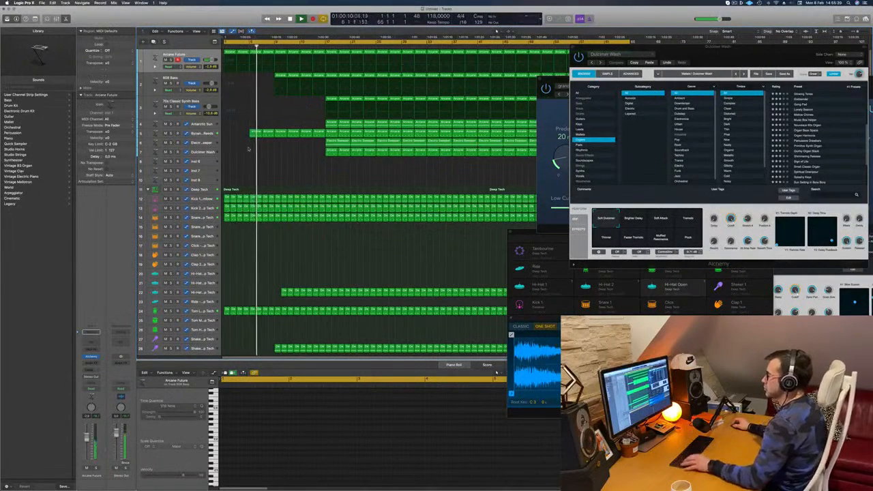
pyautogui.scroll(2, 290, 177)
pyautogui.hscroll(2, 290, 178)
pyautogui.hscroll(-3, 291, 178)
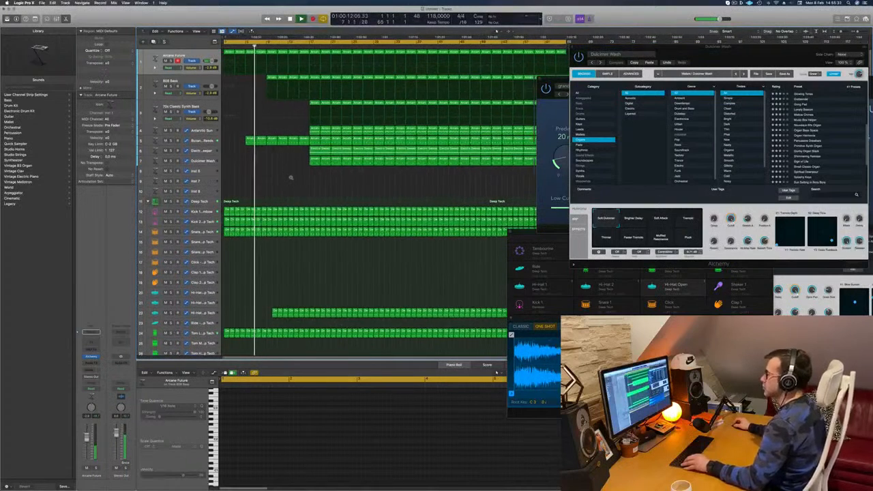
pyautogui.hscroll(-1, 290, 177)
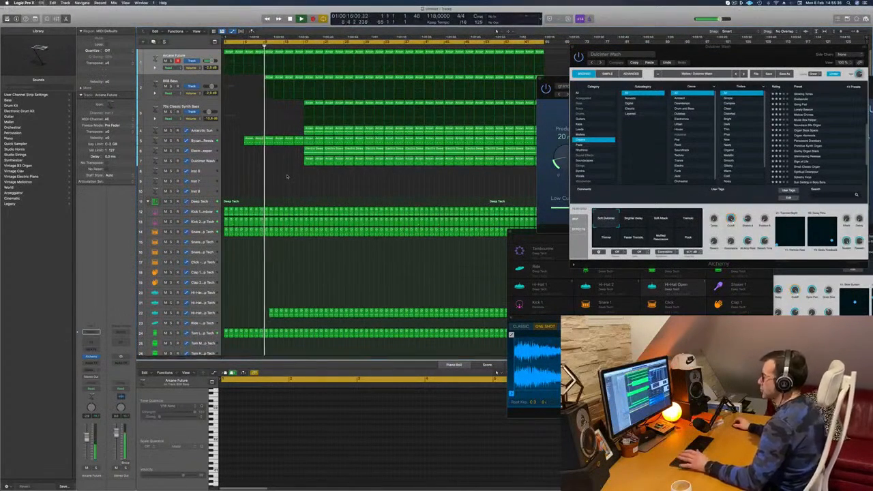
pyautogui.press('super+s')
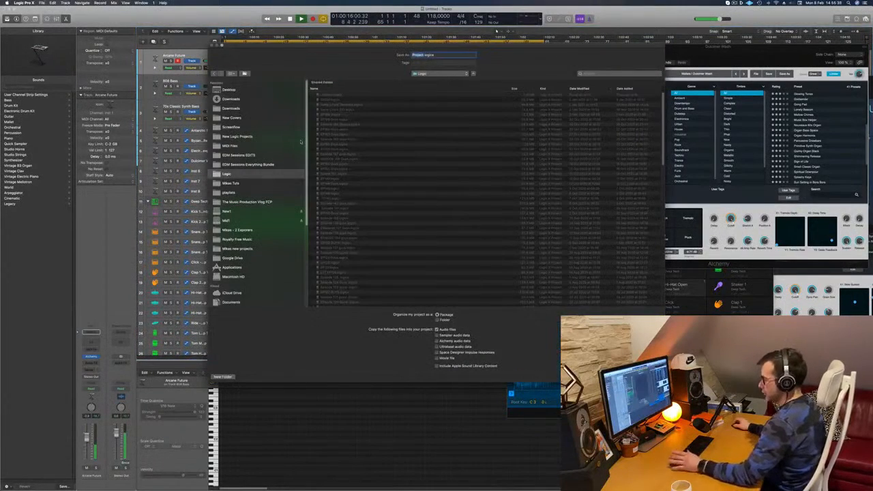
pyautogui.press('Escape')
pyautogui.press('Return')
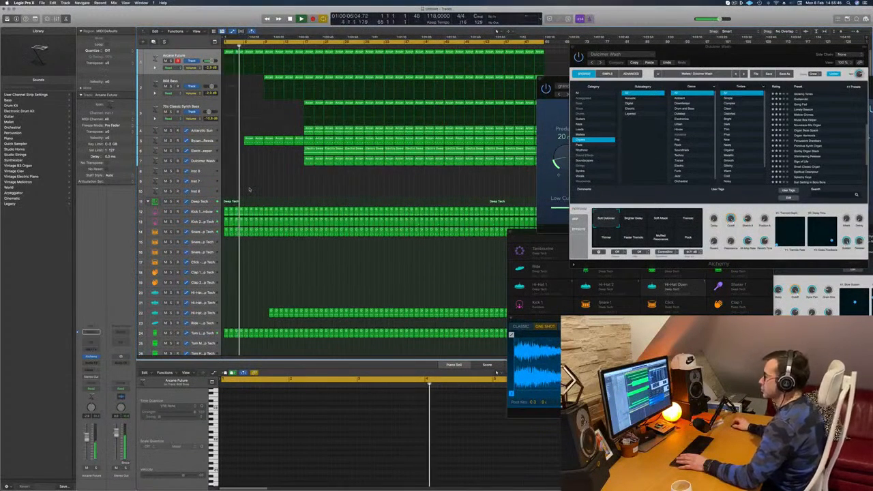
# Copy the Dulcimer Wash chord regions back over bars 1 to 16 and resume playback.
pyautogui.press('space')
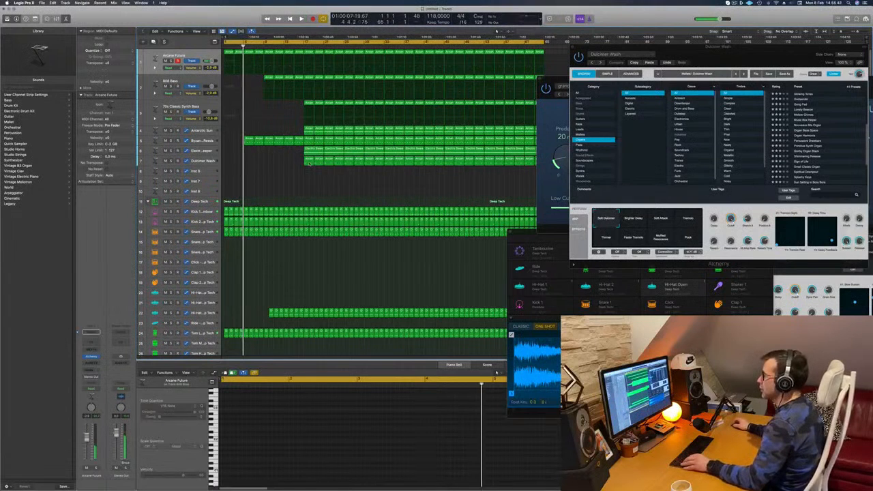
pyautogui.click(309, 161)
pyautogui.moveTo(310, 161)
pyautogui.mouseDown()
pyautogui.moveTo(229, 161)
pyautogui.moveTo(297, 165)
pyautogui.mouseUp()
pyautogui.press('space')
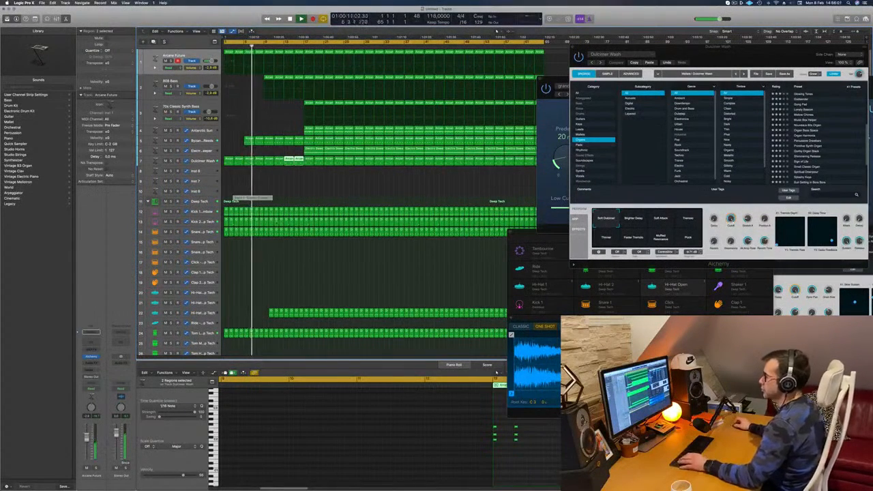
# Copy the first hi-hat region on track 22 one bar earlier, to bar 9.
pyautogui.scroll(-5, 276, 223)
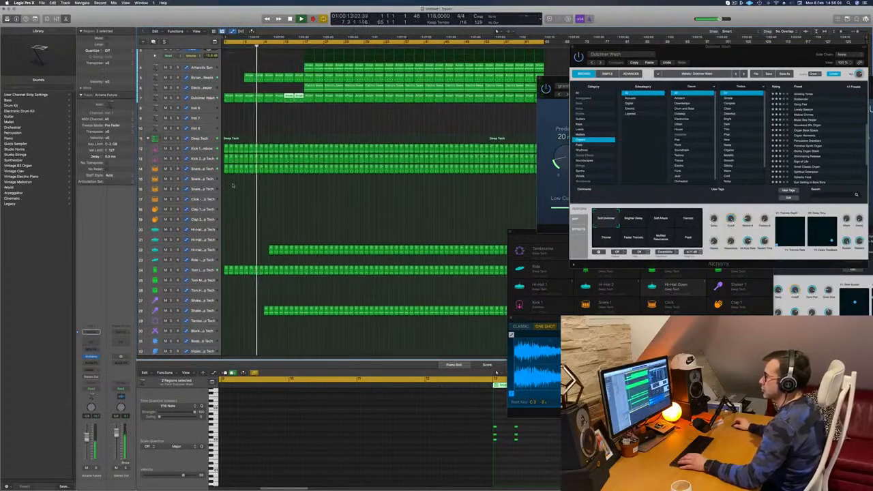
pyautogui.click(232, 185)
pyautogui.scroll(-3, 252, 199)
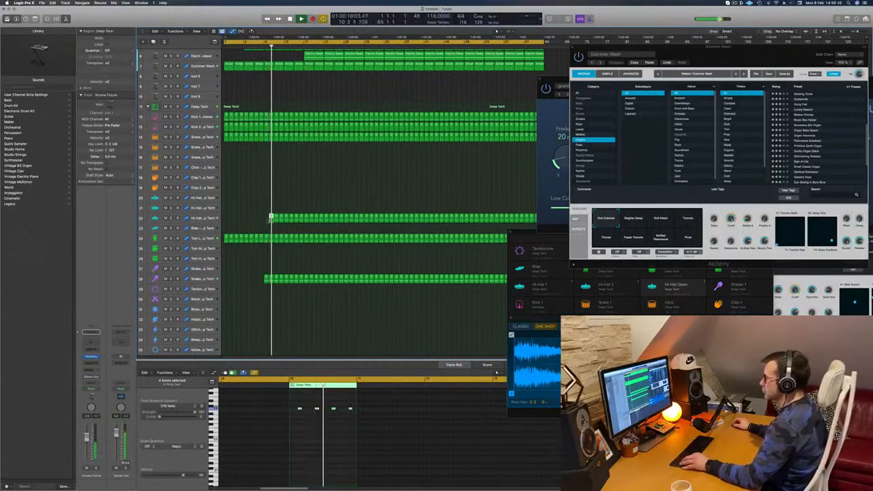
pyautogui.moveTo(270, 220); pyautogui.dragTo(265, 220)
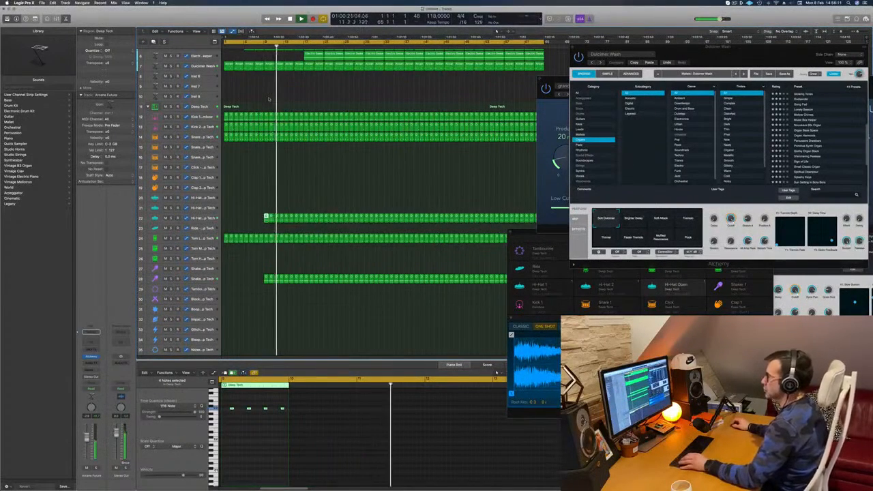
# Delete the Byzan...Reeds and Dulcimer Wash regions in bars 9 to 12.
pyautogui.scroll(5, 266, 159)
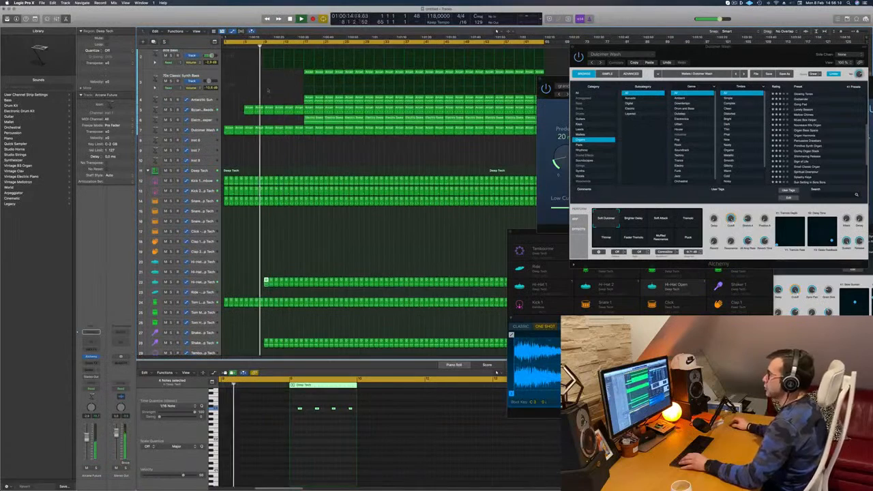
pyautogui.click(269, 110)
pyautogui.press('Delete')
pyautogui.click(269, 129)
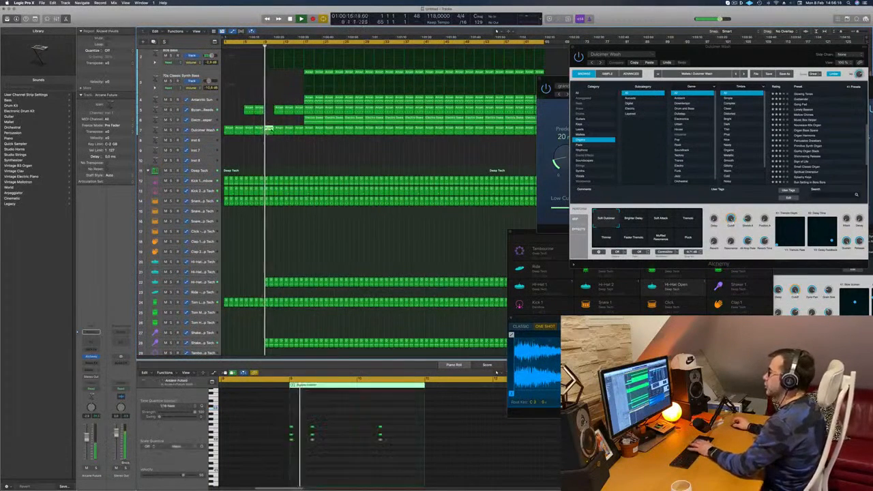
pyautogui.press('Delete')
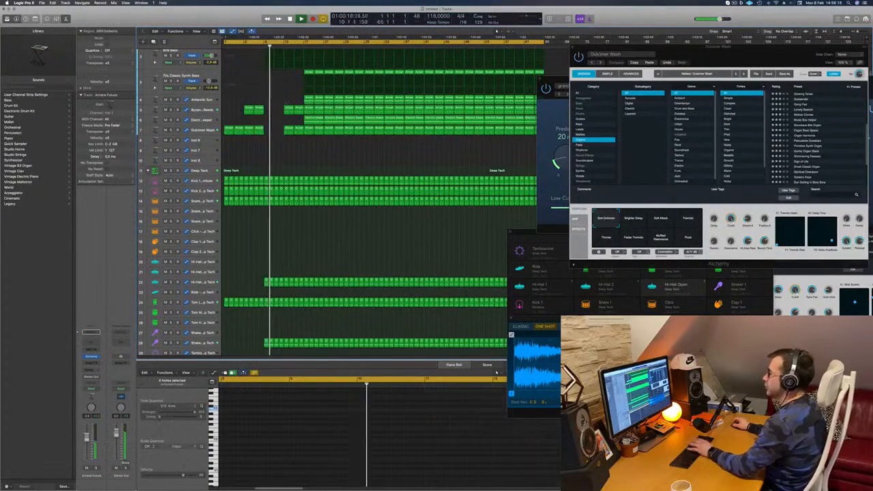
pyautogui.scroll(3, 295, 71)
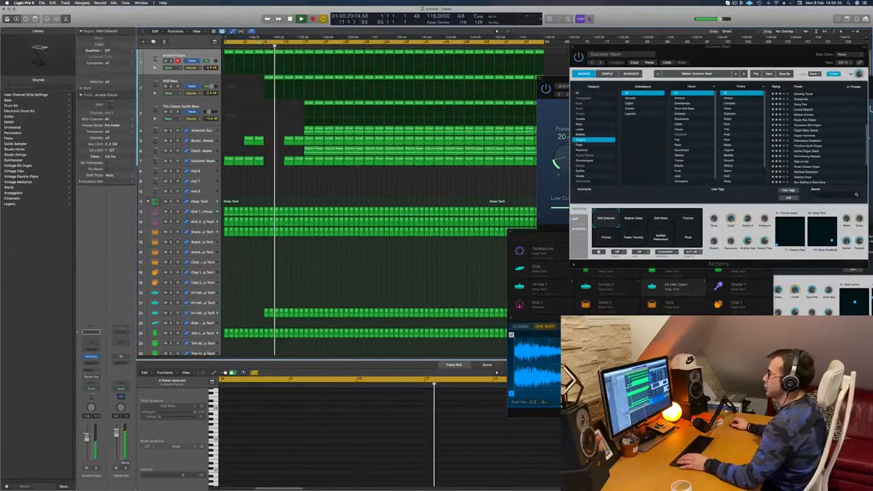
# Play the arrangement from bar 8 and delete the Dulcimer Wash regions in bars 13 to 16.
pyautogui.click(259, 47)
pyautogui.press('super+s')
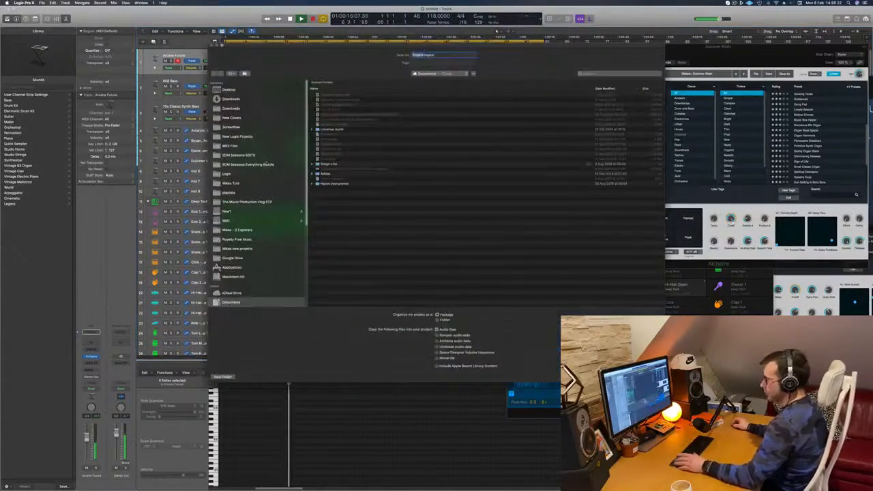
pyautogui.press('Escape')
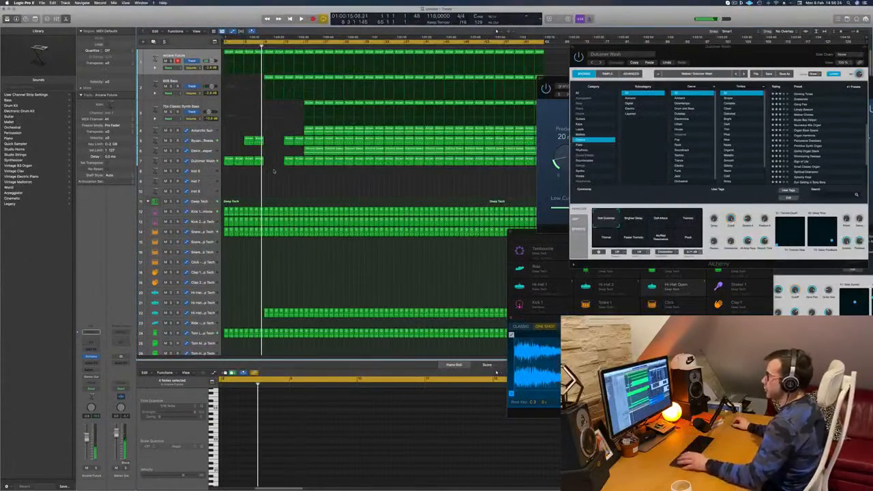
pyautogui.press('space')
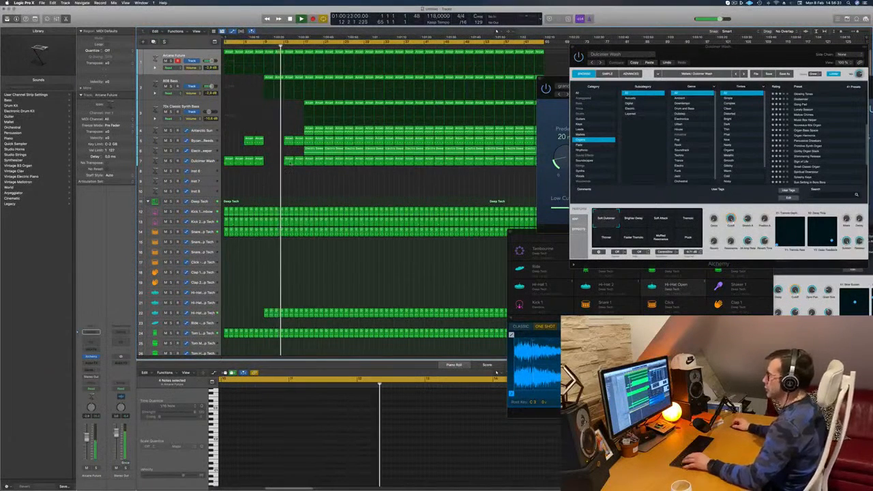
pyautogui.click(298, 161)
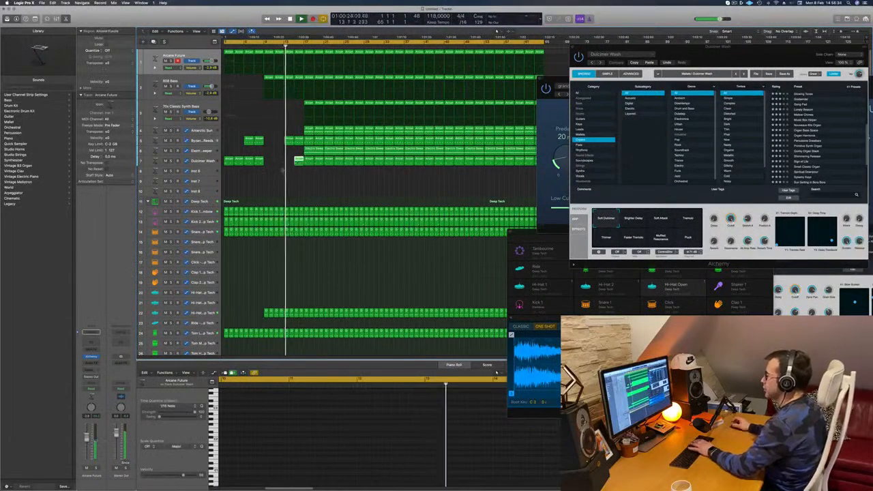
pyautogui.press('Delete')
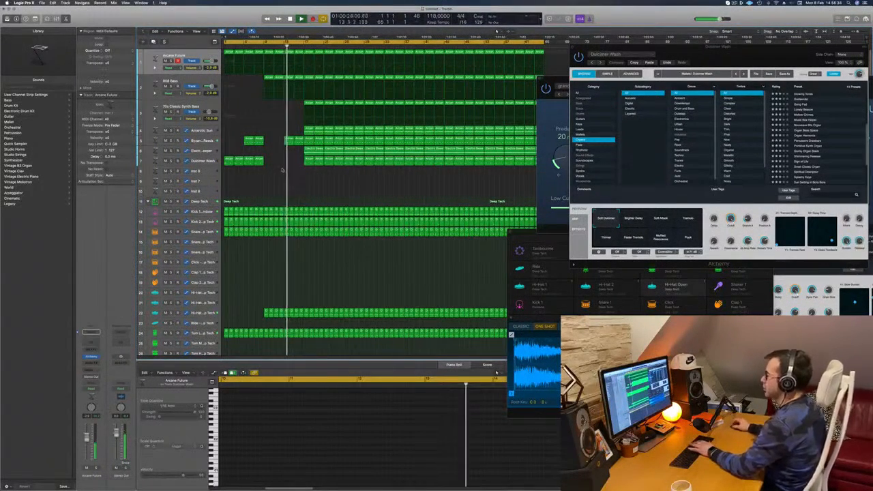
# Delete the 70s Classic Synth Bass regions in bars 17 to 24 so the part enters at bar 25.
pyautogui.click(308, 107)
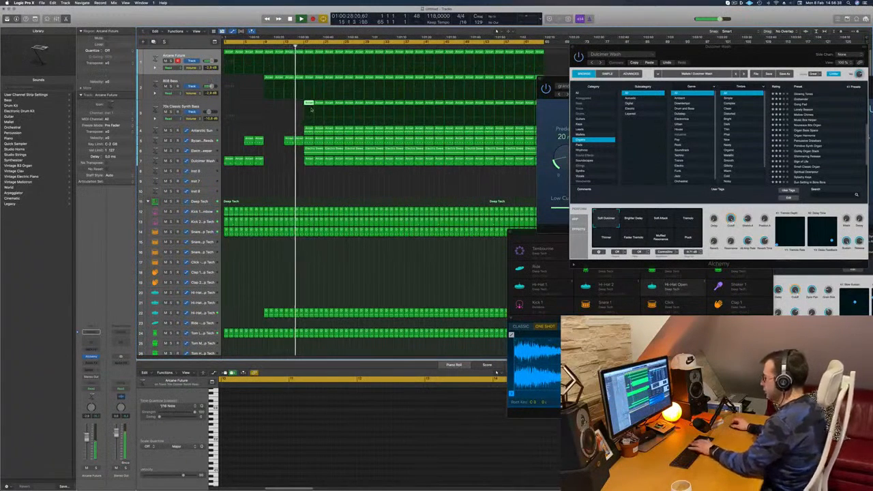
pyautogui.press('Delete')
pyautogui.click(318, 104)
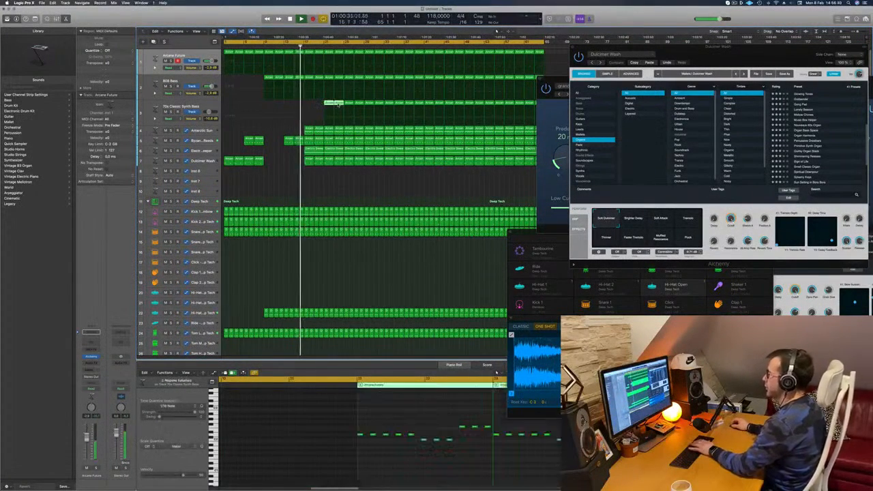
pyautogui.press('Delete')
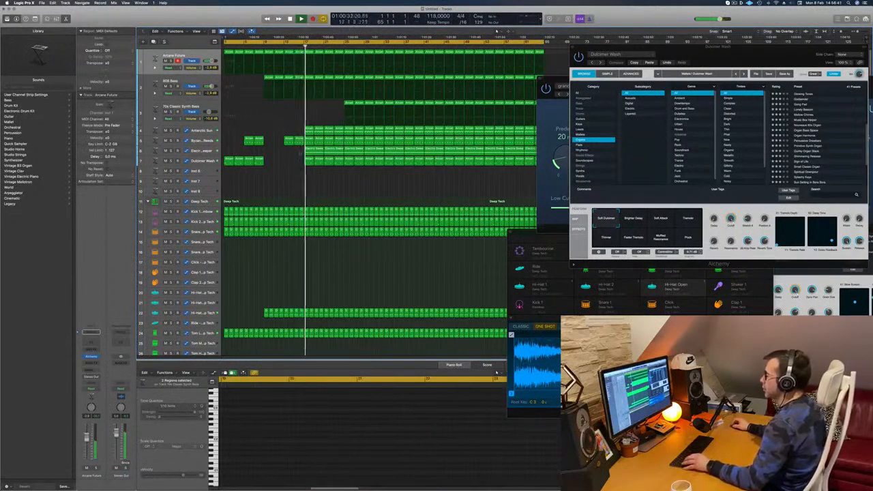
# Delete the Electric Sweeper and Dulcimer Wash regions in bars 17 to 24.
pyautogui.click(309, 153)
pyautogui.press('Delete')
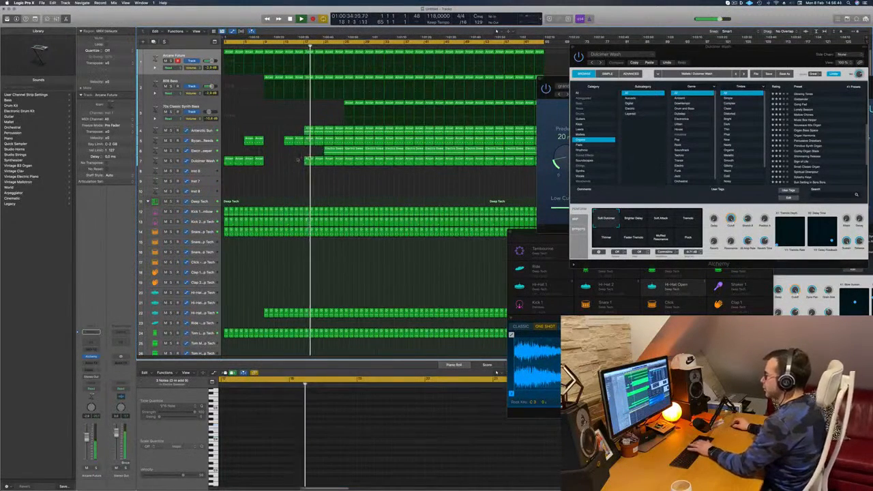
pyautogui.moveTo(309, 170); pyautogui.dragTo(319, 162)
pyautogui.press('Delete')
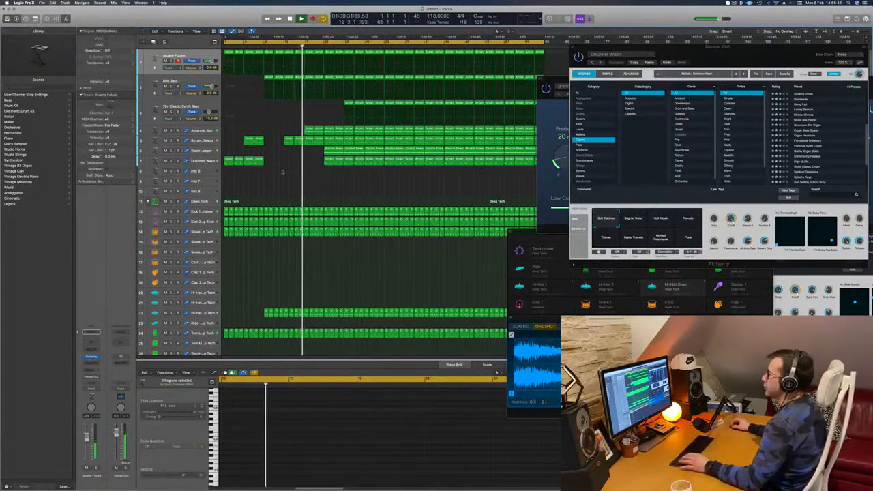
pyautogui.click(334, 148)
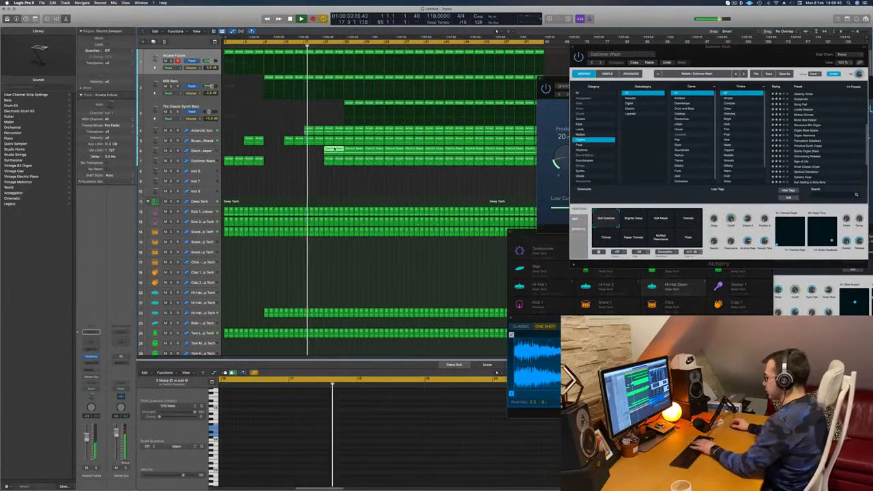
pyautogui.moveTo(322, 162); pyautogui.dragTo(338, 164)
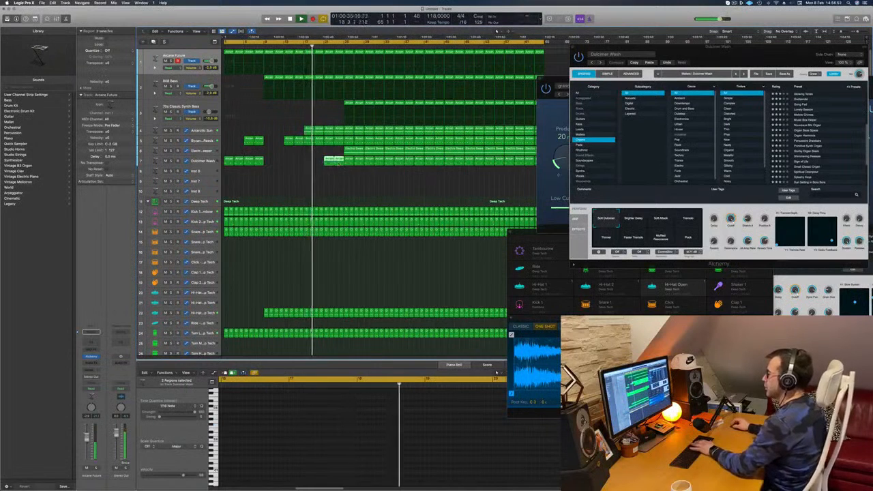
# Try removing the Arcane Future and 808 Bass regions in bars 17 to 24.
pyautogui.click(309, 130)
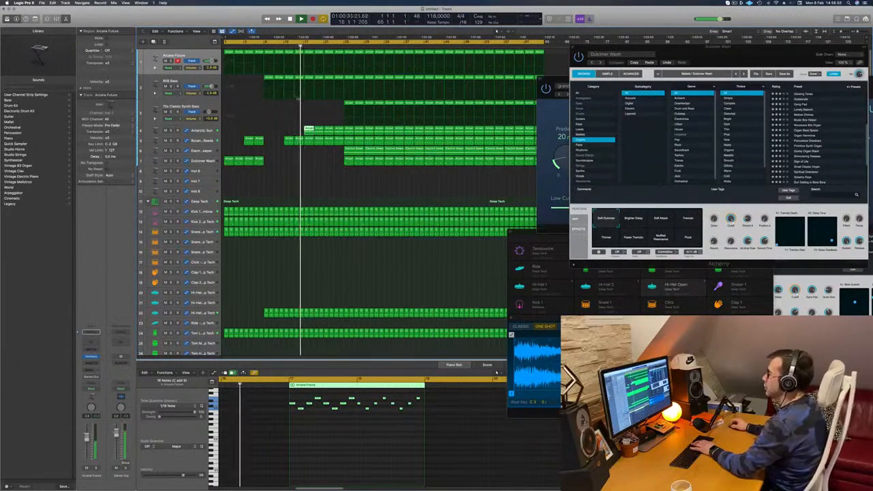
pyautogui.click(327, 99)
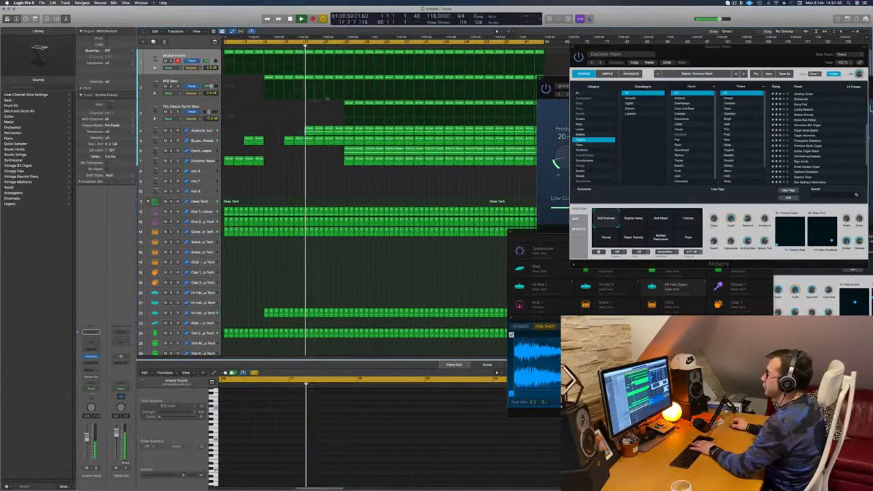
pyautogui.moveTo(341, 58); pyautogui.dragTo(311, 89)
pyautogui.press('Delete')
pyautogui.moveTo(313, 55); pyautogui.dragTo(310, 81)
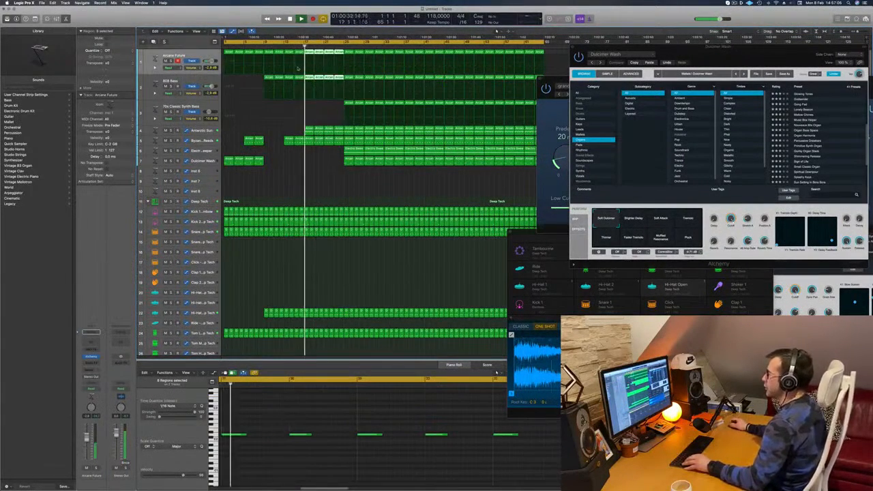
# Play the section from bar 17 and delete the Electric Sweeper and Dulcimer Wash regions in bars 25 to 32.
pyautogui.press('super+s')
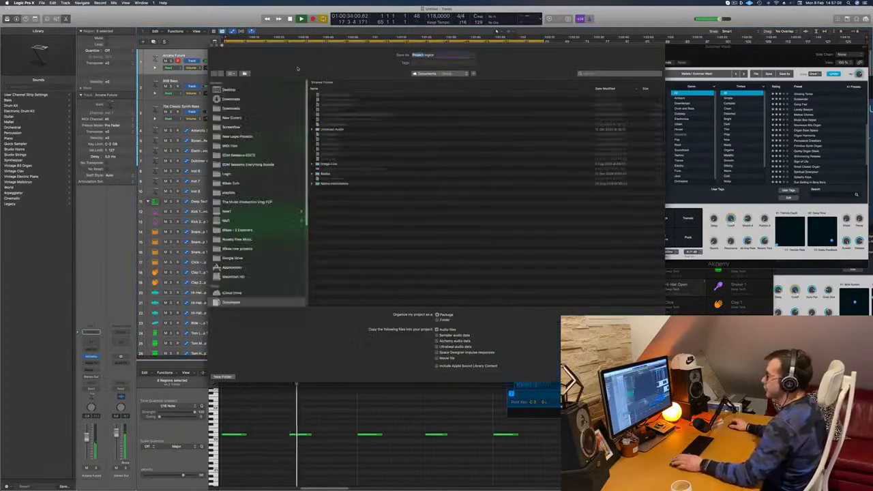
pyautogui.press('Escape')
pyautogui.press('space')
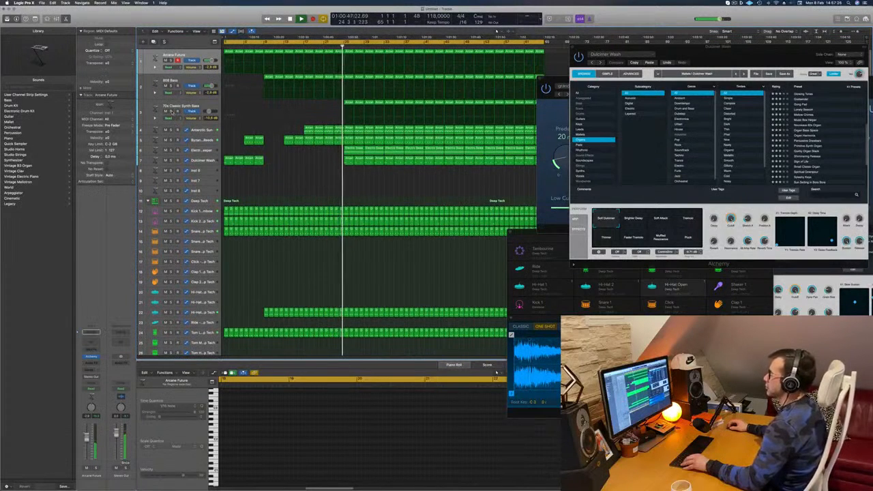
pyautogui.click(355, 153)
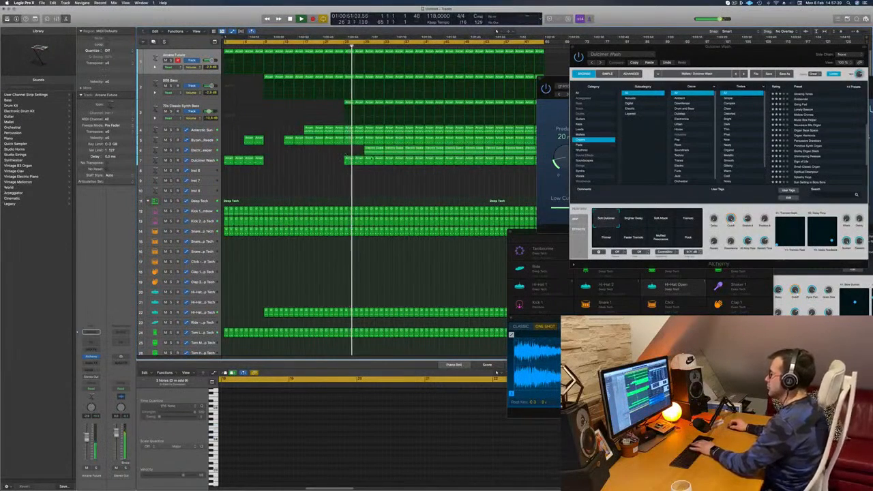
pyautogui.press('Delete')
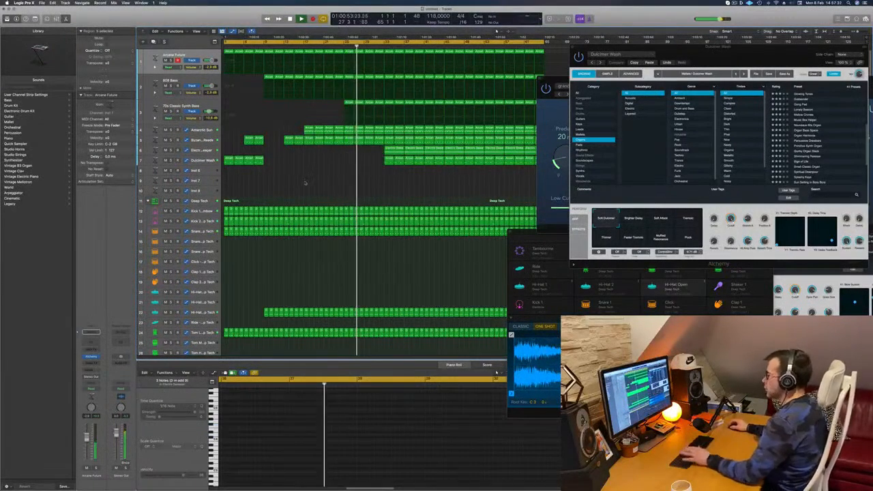
# Replay from bar 23 and delete the Antarctic Sun regions in bars 25 to 32.
pyautogui.click(333, 43)
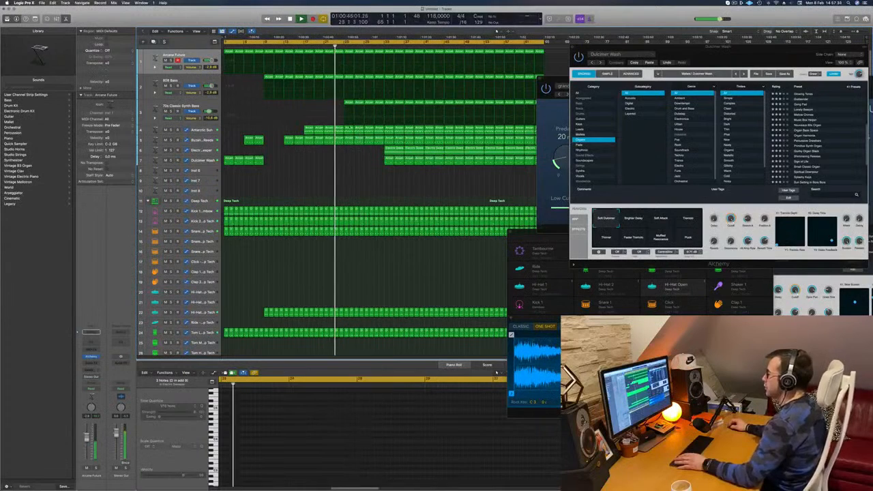
pyautogui.click(348, 129)
pyautogui.press('Delete')
pyautogui.click(358, 129)
pyautogui.press('Delete')
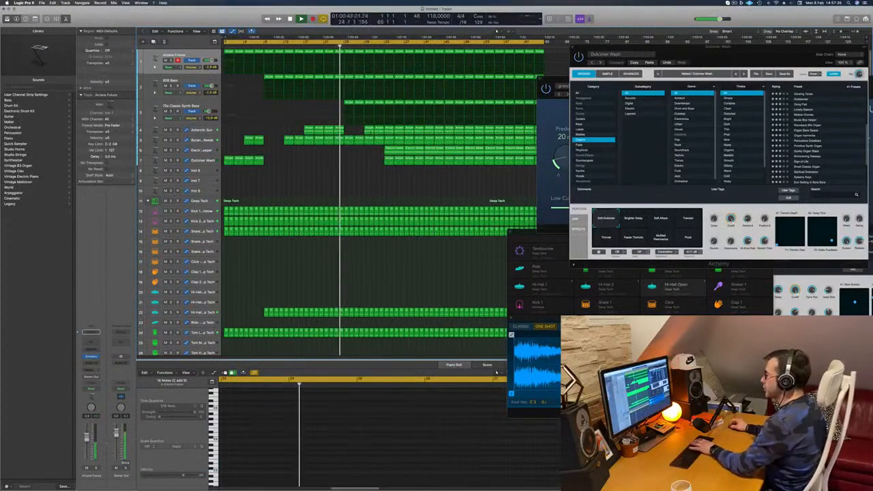
pyautogui.click(380, 131)
pyautogui.press('Delete')
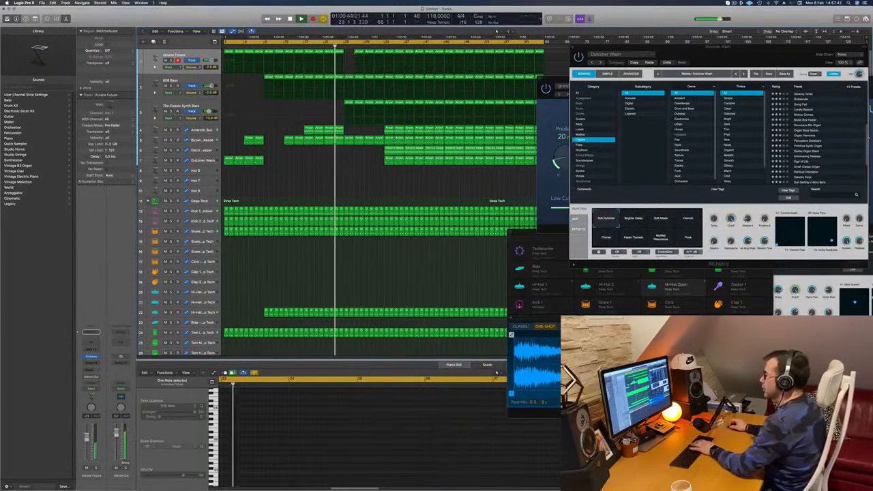
# Delete the Arcane Future regions in bars 25 to 28 and listen to the transition into bar 25.
pyautogui.click(369, 52)
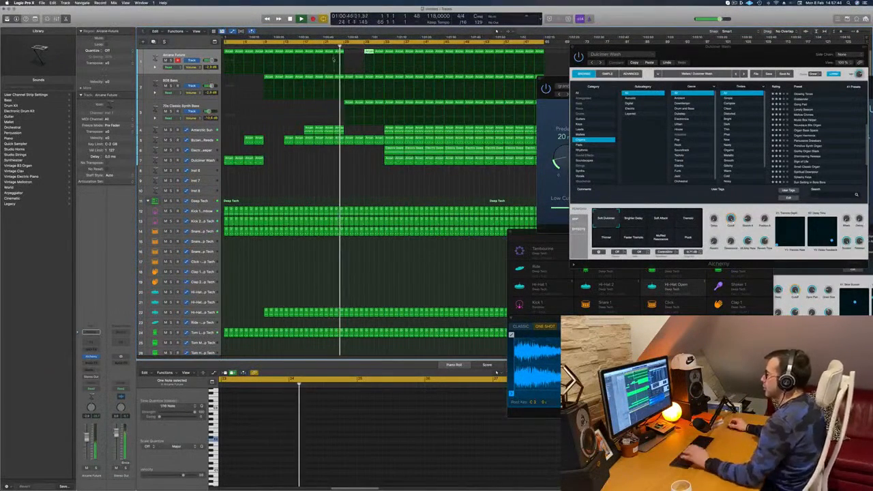
pyautogui.press('super+s')
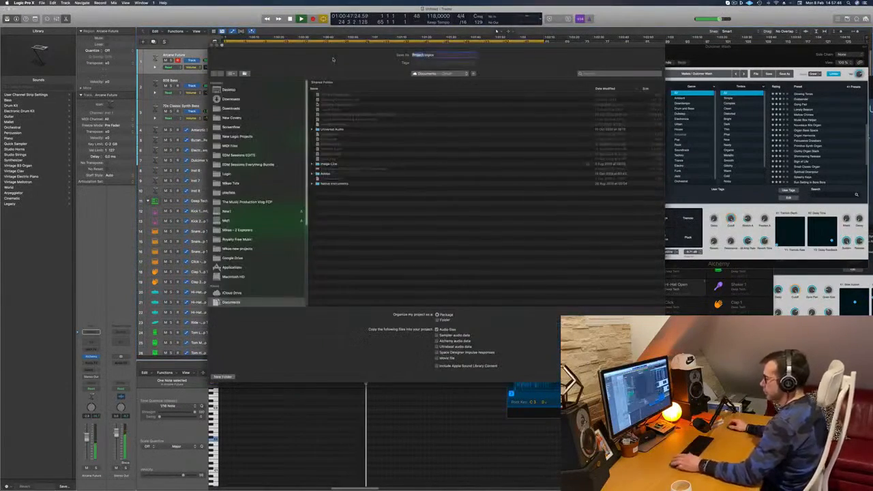
pyautogui.press('Escape')
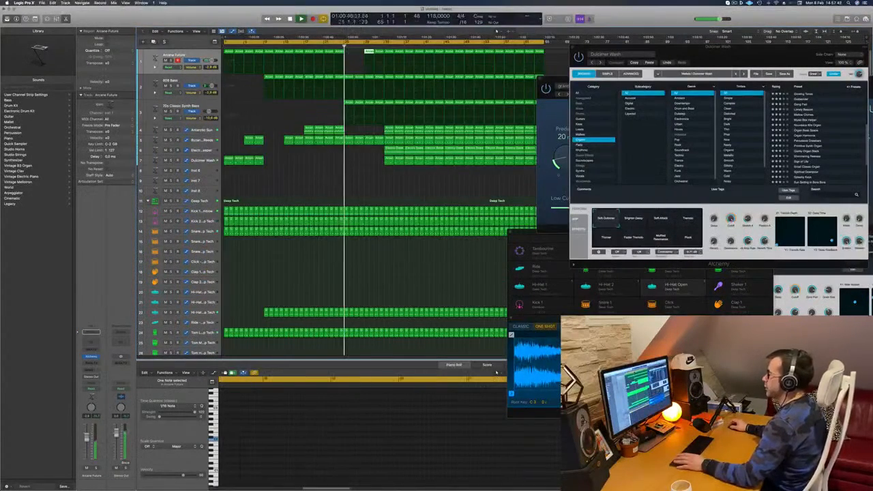
pyautogui.click(327, 176)
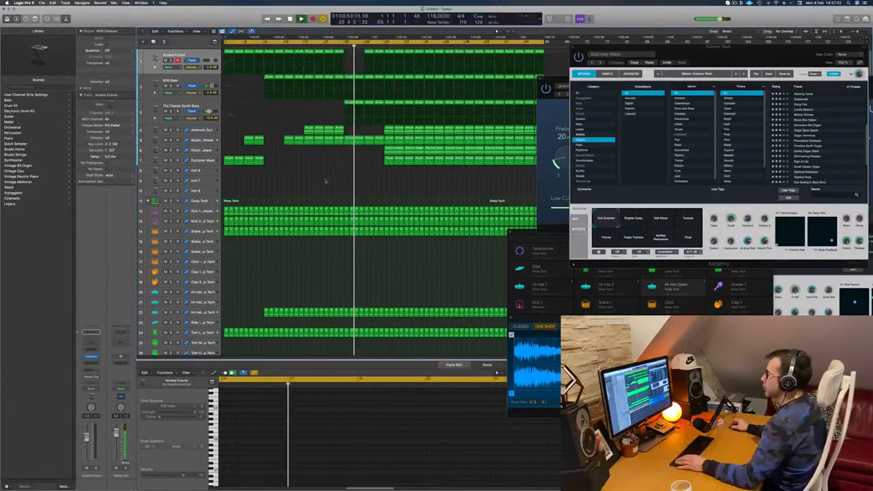